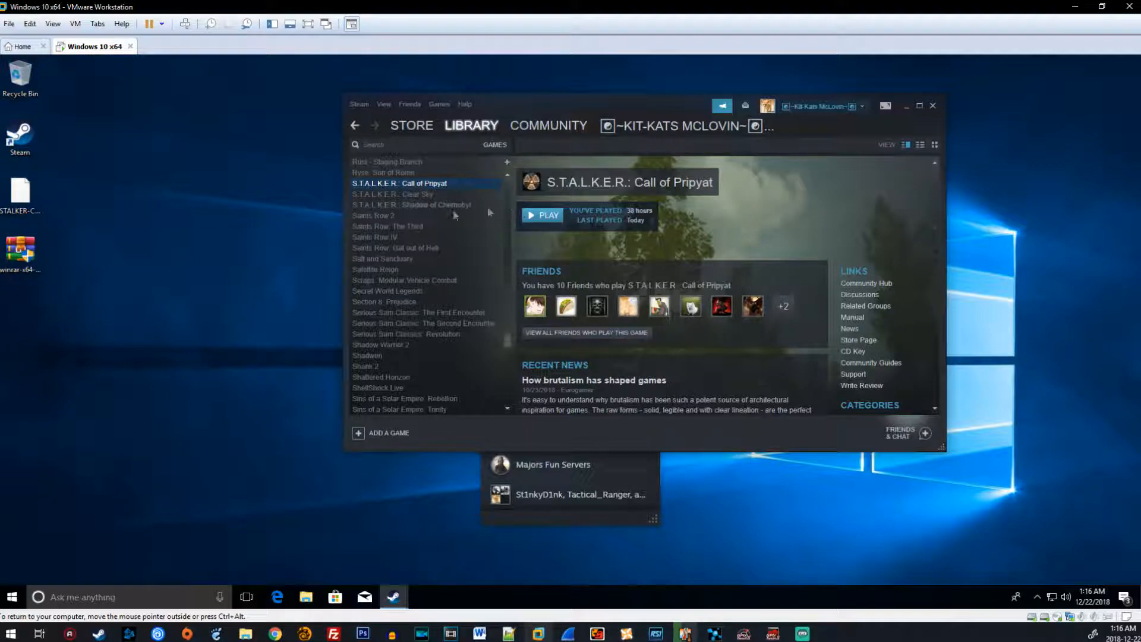
Hide the Cortana search box from the virtual machine's Windows taskbar
click(20, 251)
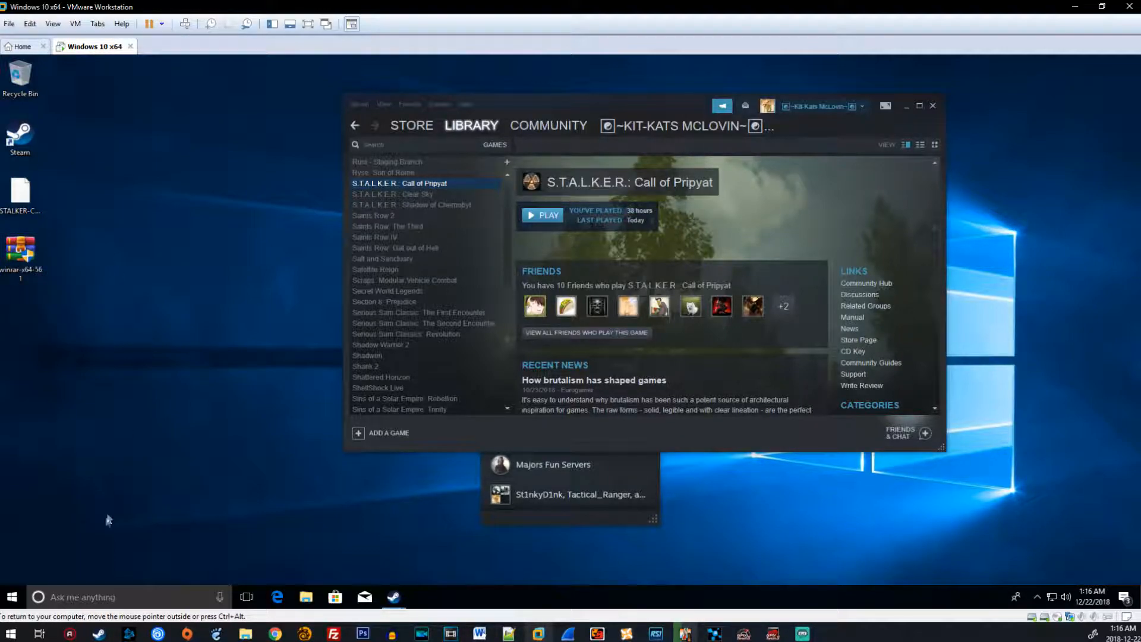
right_click(118, 599)
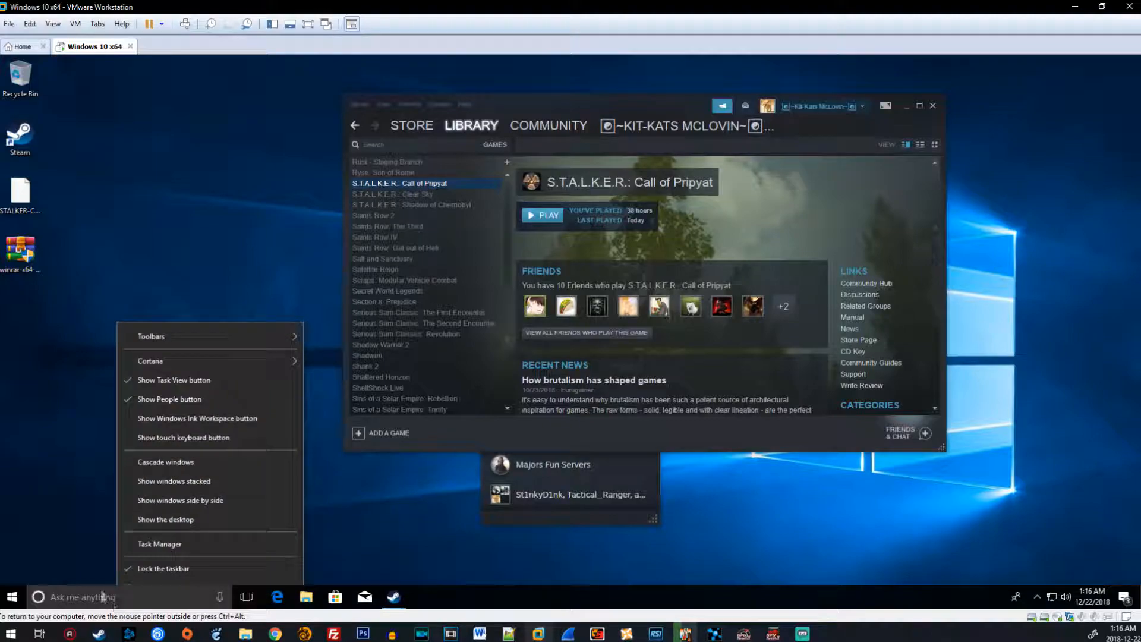
right_click(97, 586)
mouse_move(196, 353)
click(317, 349)
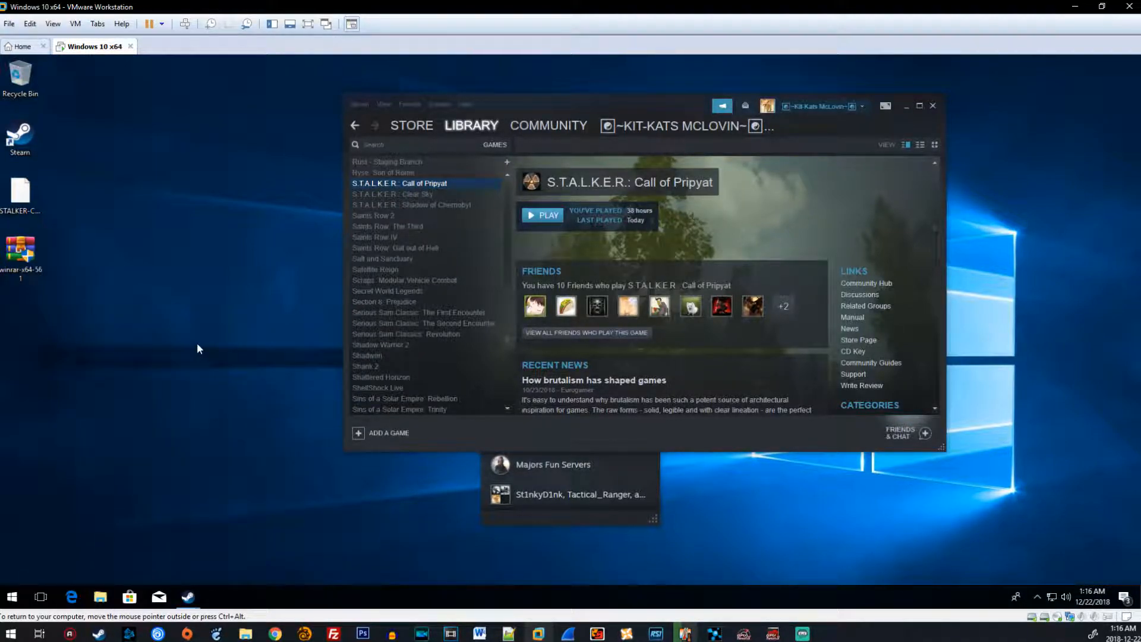
Review the virtual machine's hardware settings for processors, both hard disks, CD/DVD and sound card, and close them unchanged
click(75, 24)
click(126, 176)
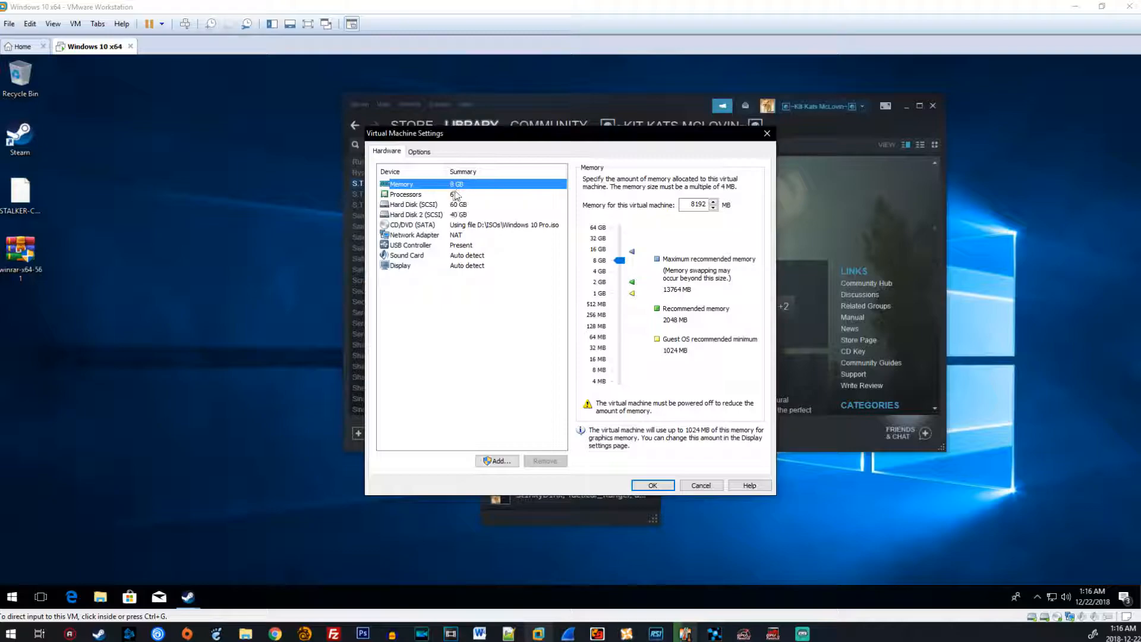
click(457, 194)
click(467, 204)
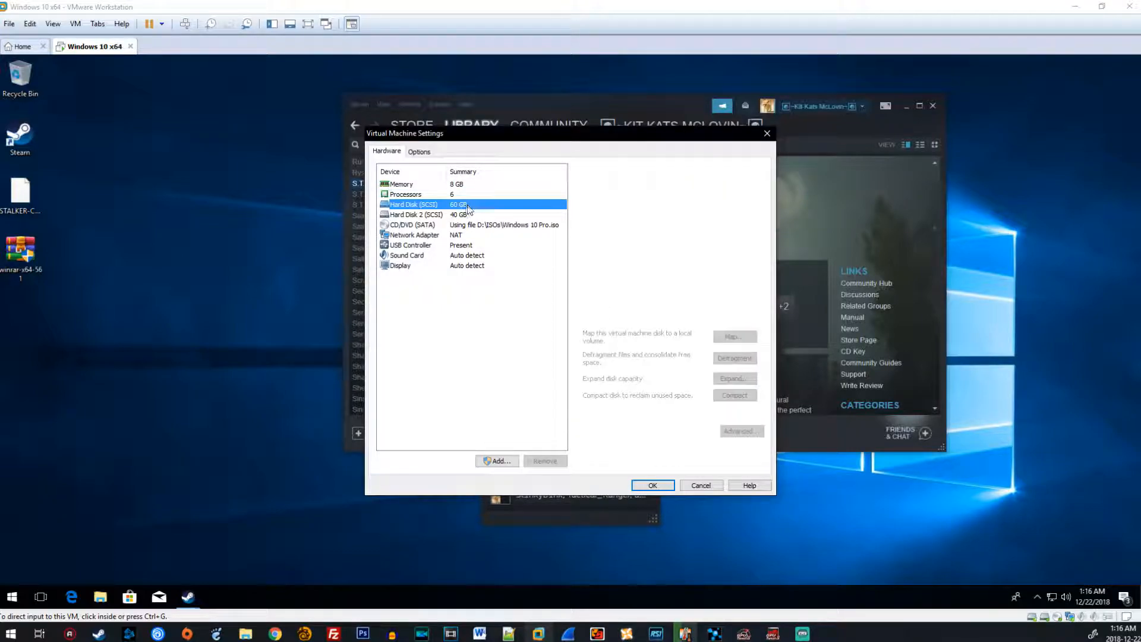
click(456, 214)
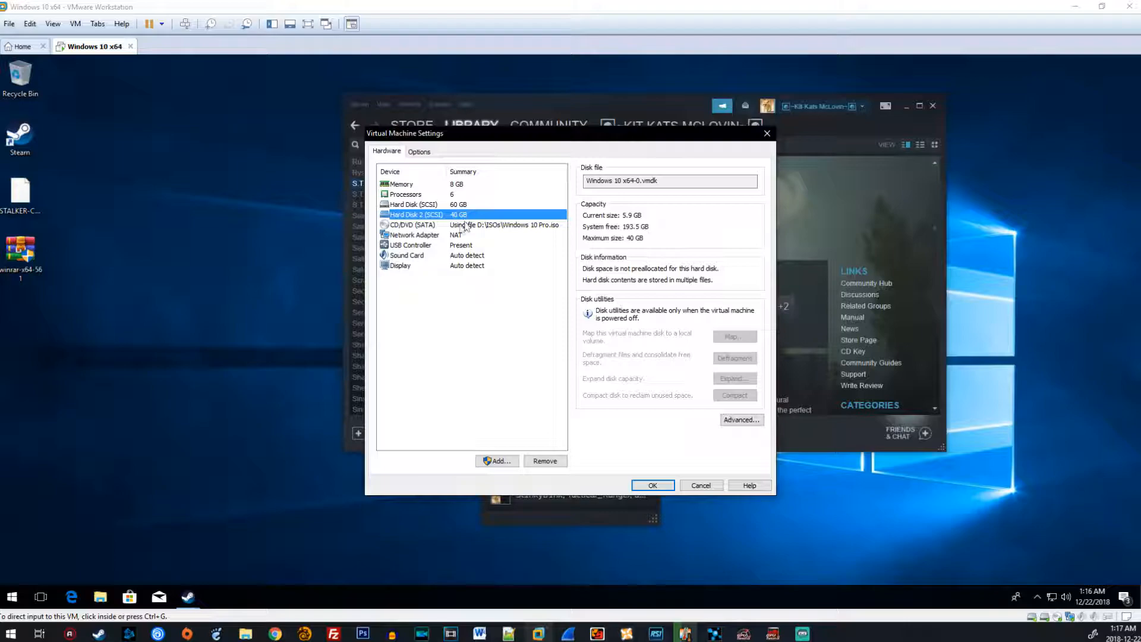
click(467, 225)
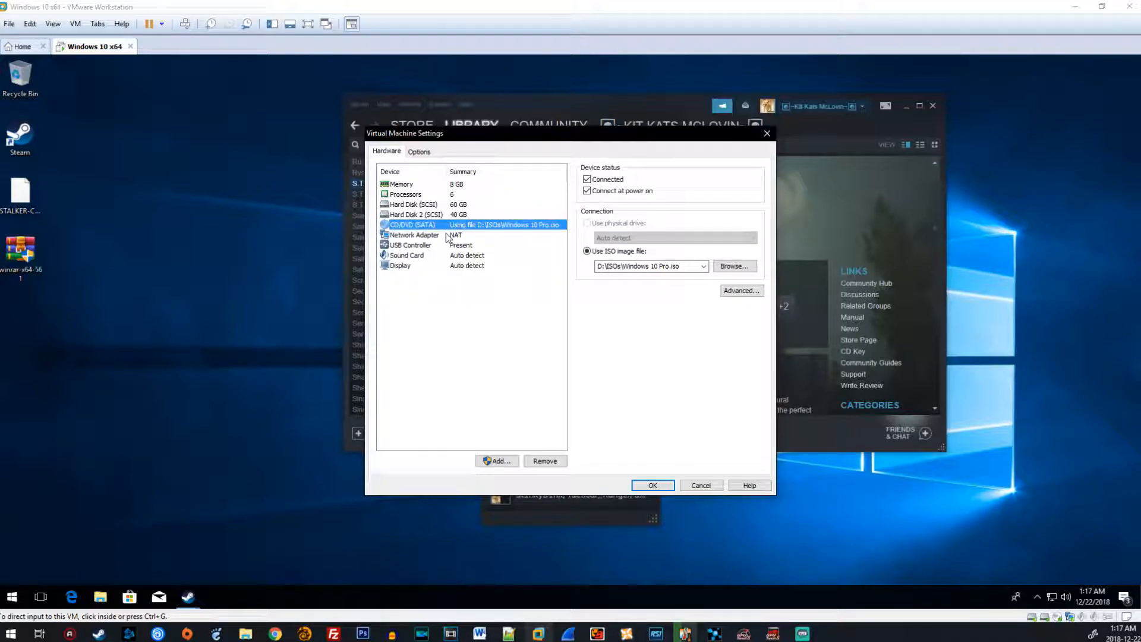
click(447, 255)
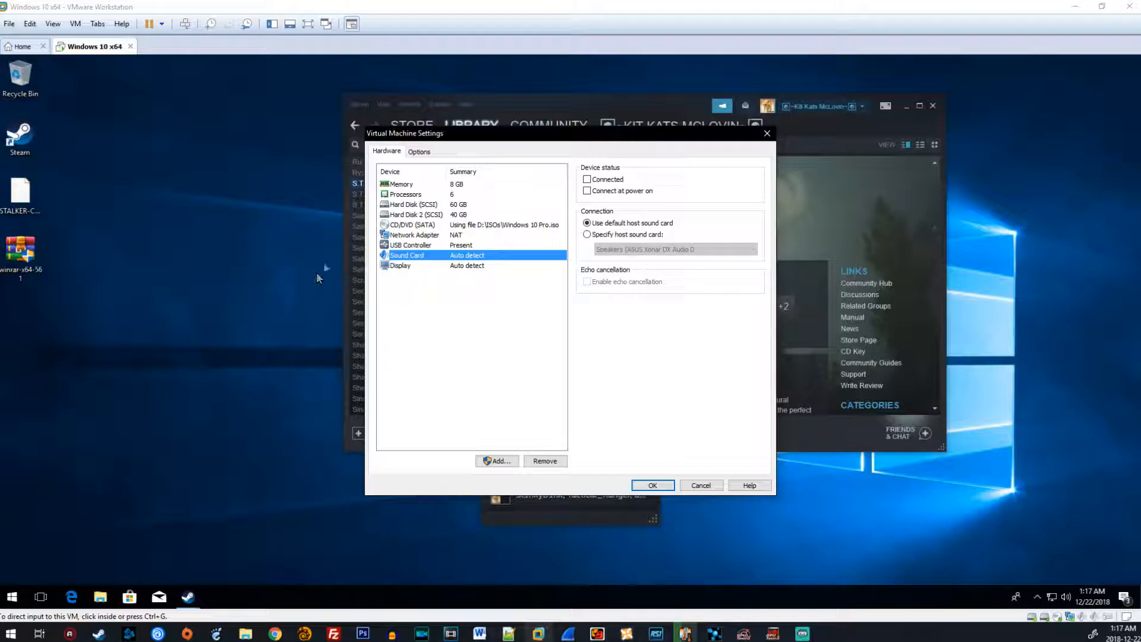
click(769, 138)
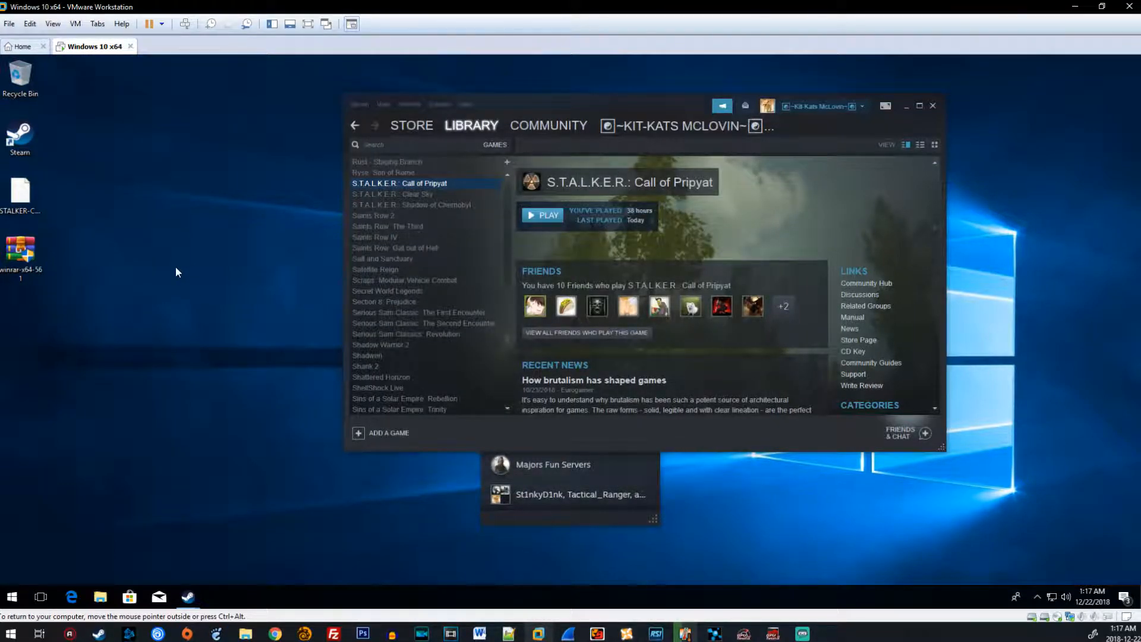
Check the Steam library folders on the C: and E: drives in Steam's download settings, and close the settings
click(28, 198)
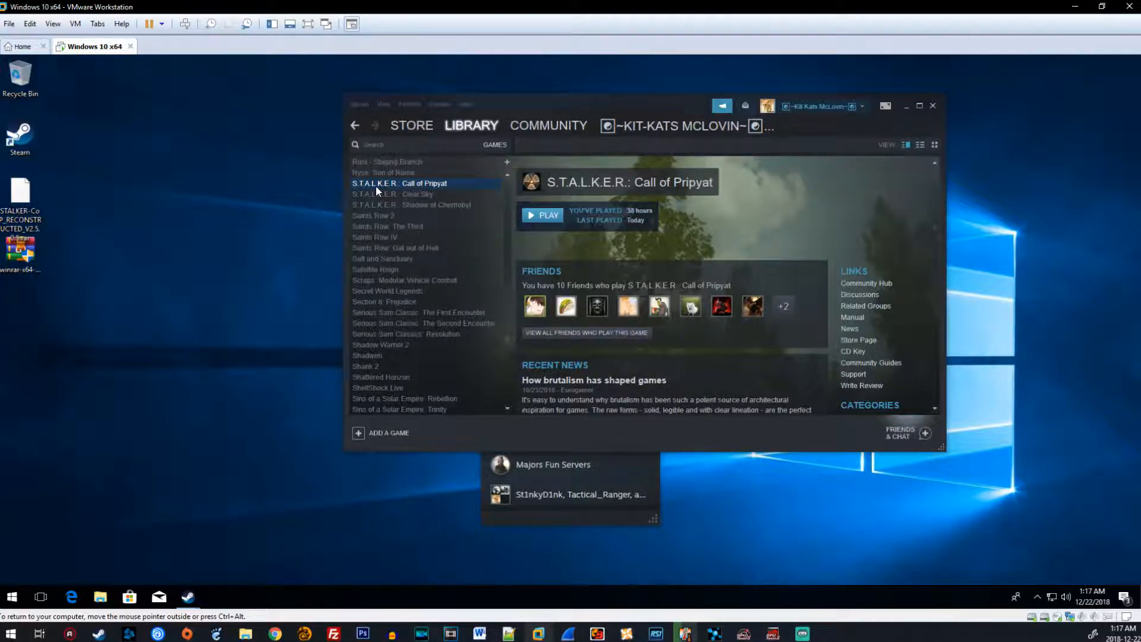
click(357, 105)
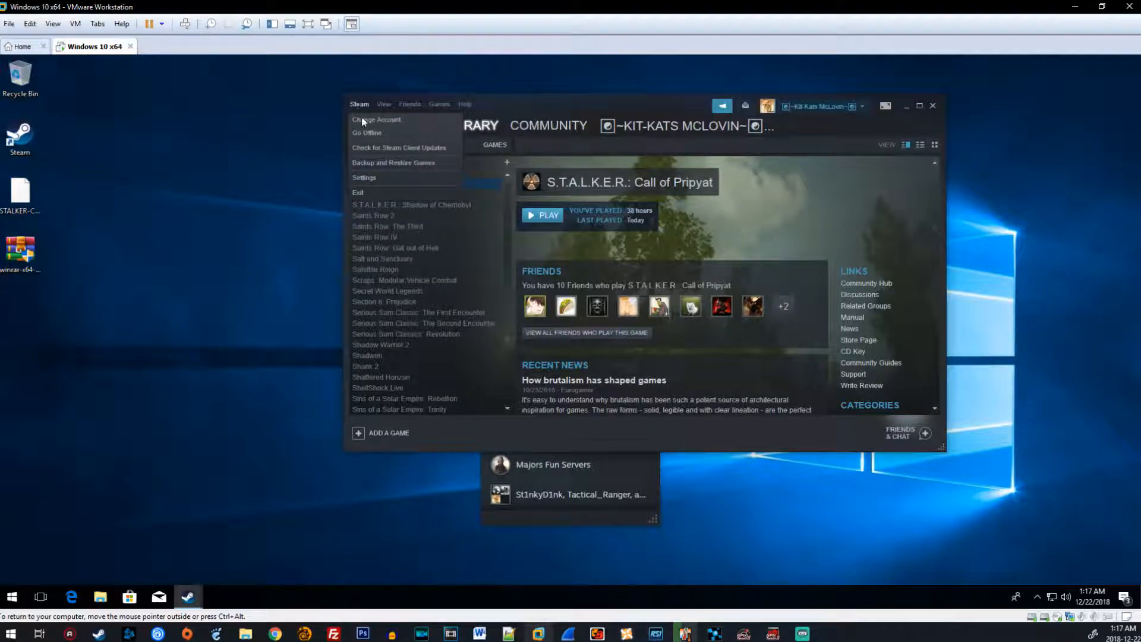
click(366, 182)
click(538, 238)
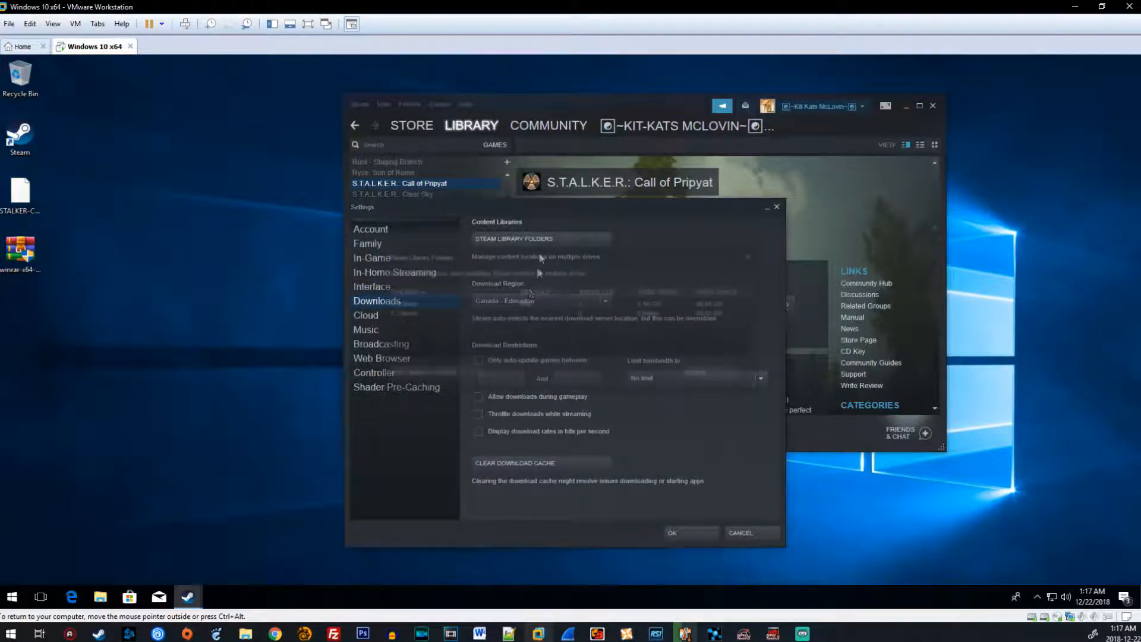
click(406, 303)
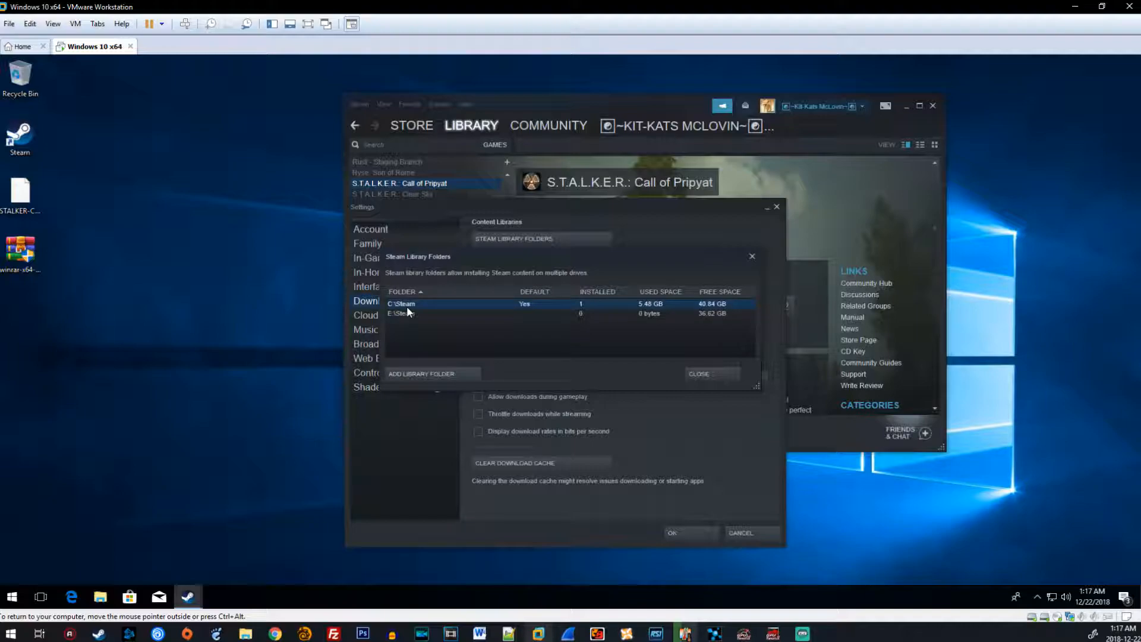
click(409, 314)
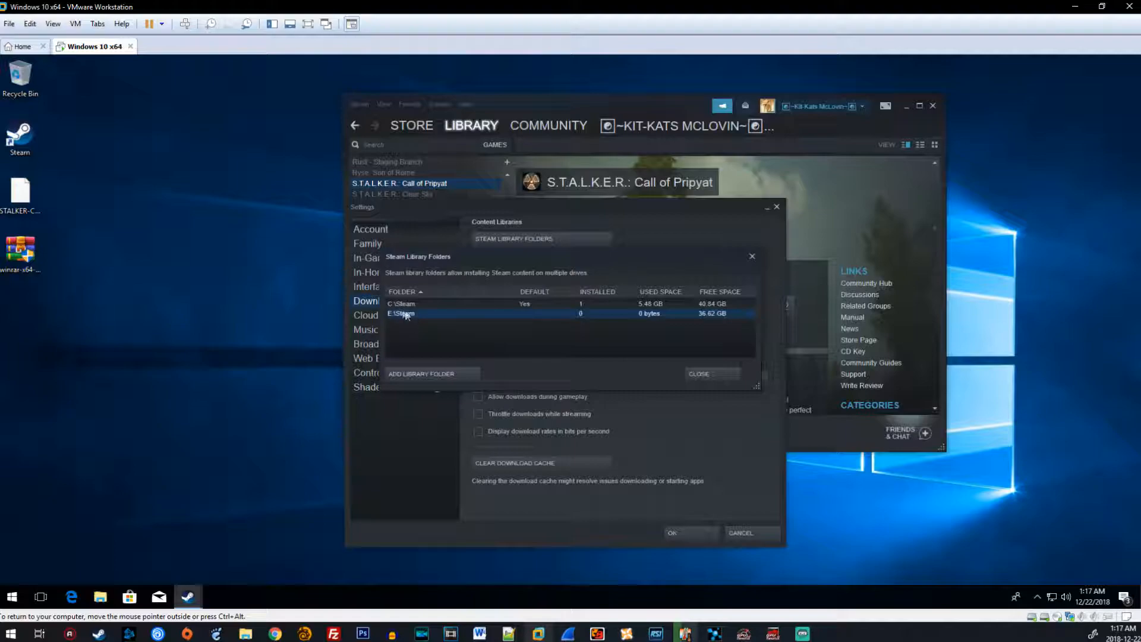
click(706, 373)
click(776, 207)
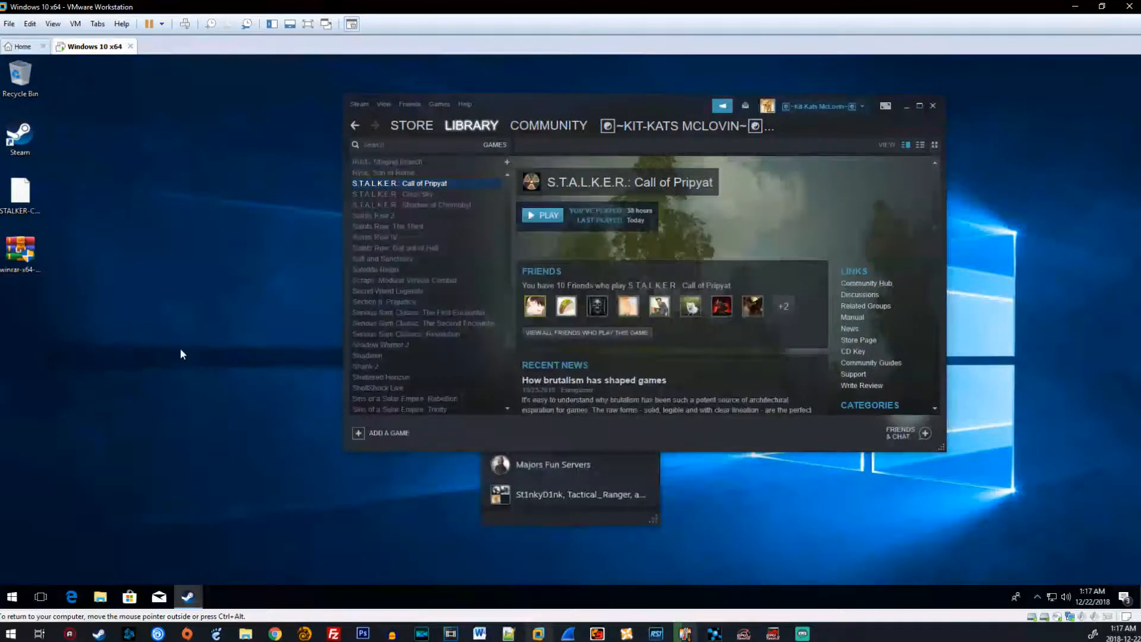
Browse in File Explorer to the Stalker Call of Pripyat folder under C:\Steam\steamapps\common
click(180, 348)
key(super+e)
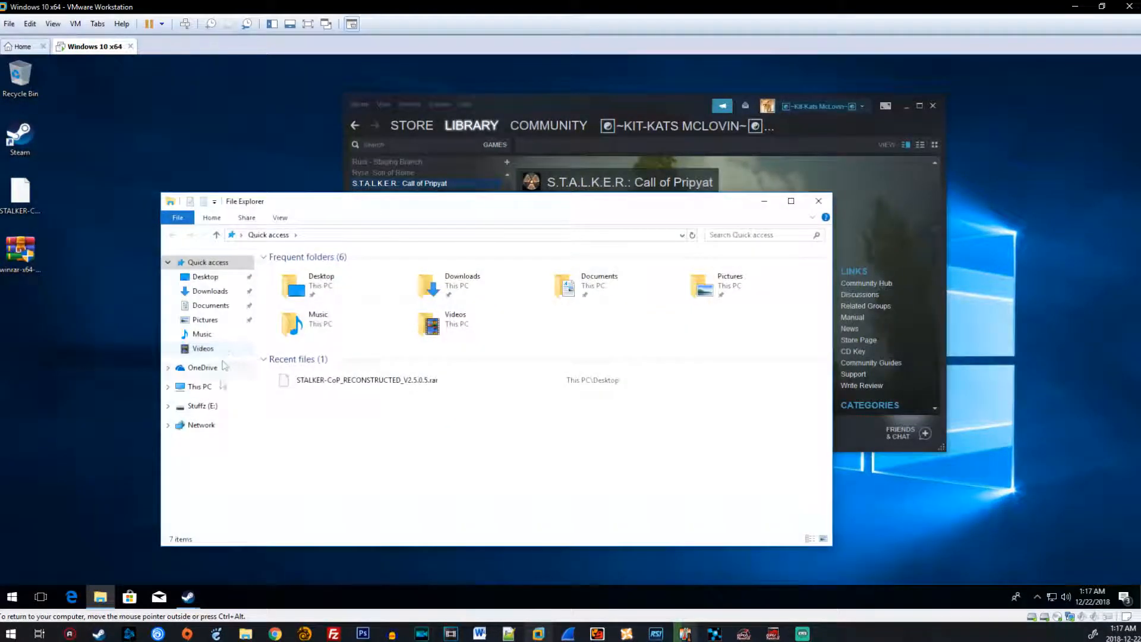
click(200, 386)
double_click(323, 408)
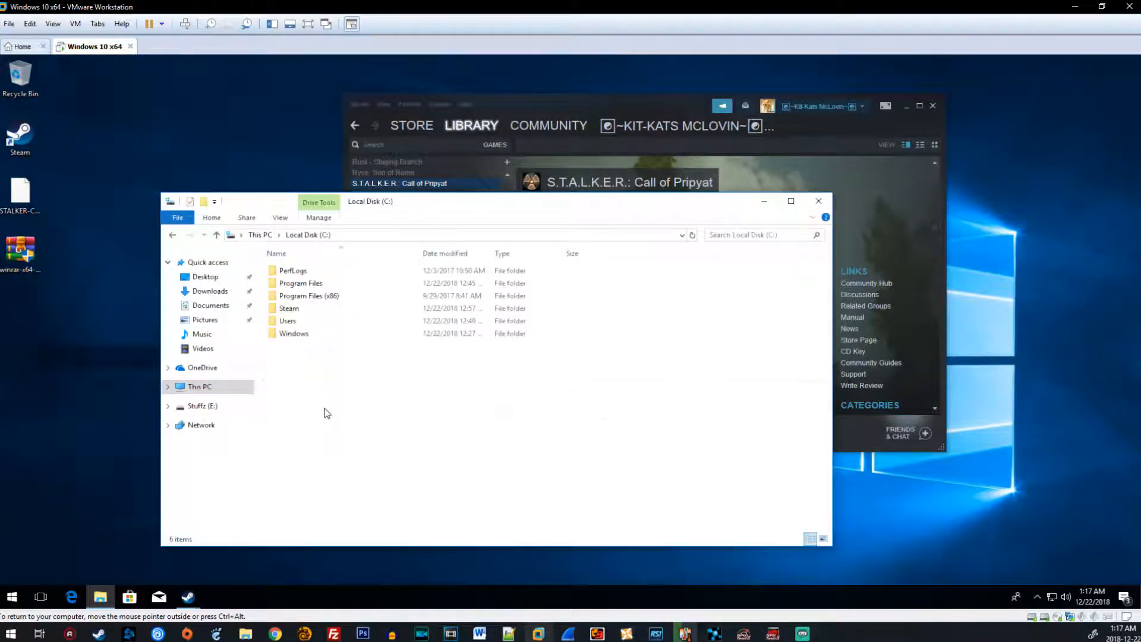
double_click(308, 309)
double_click(296, 270)
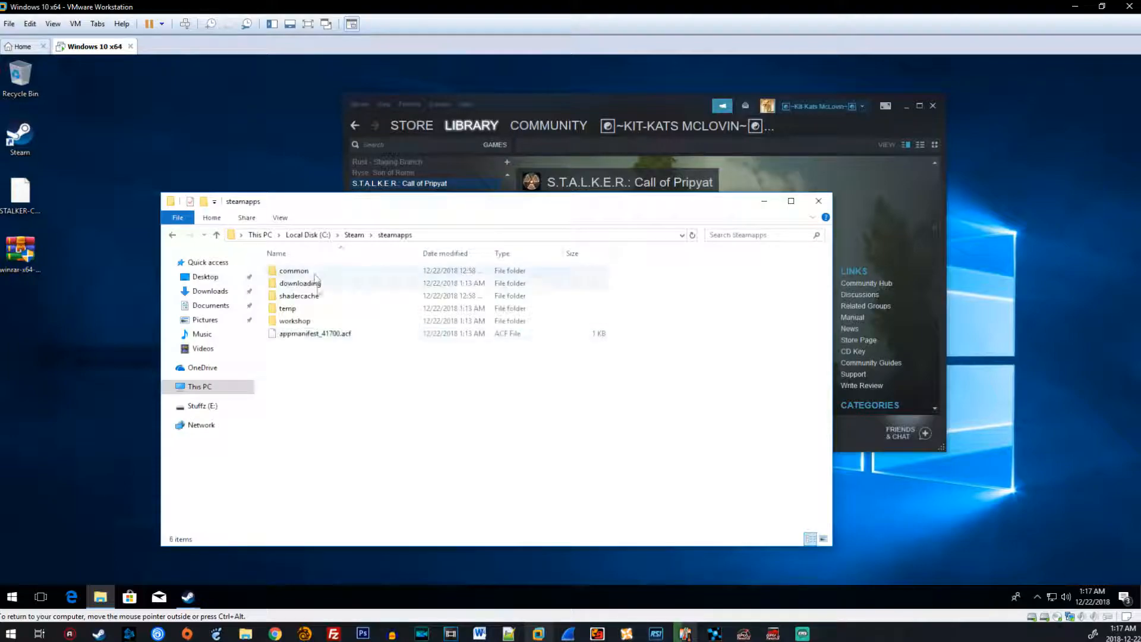
double_click(297, 270)
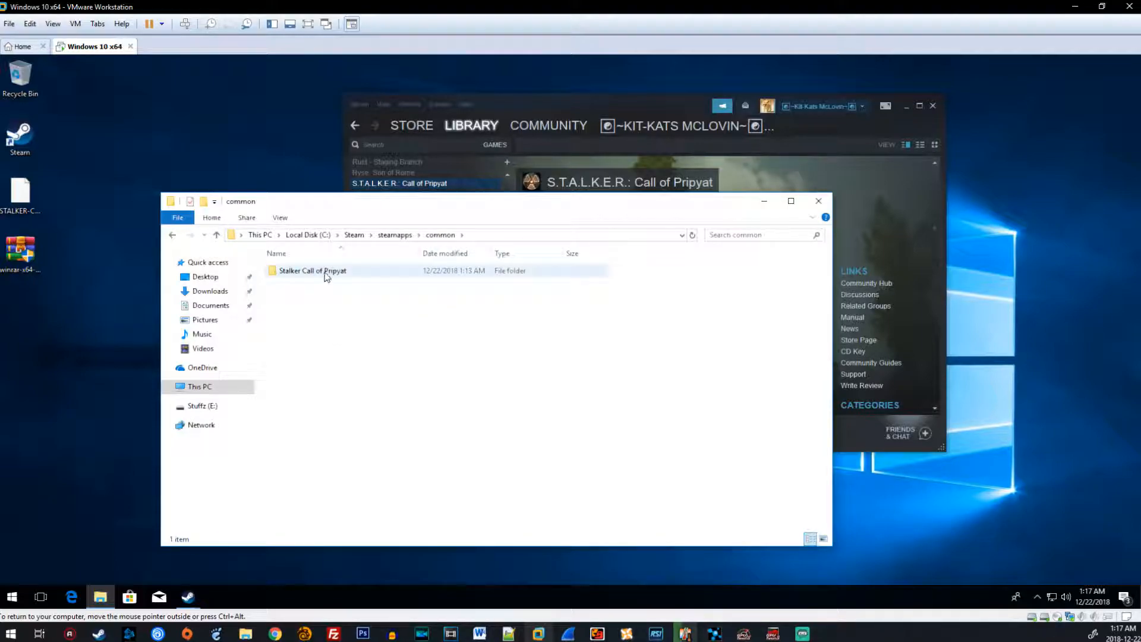
double_click(325, 272)
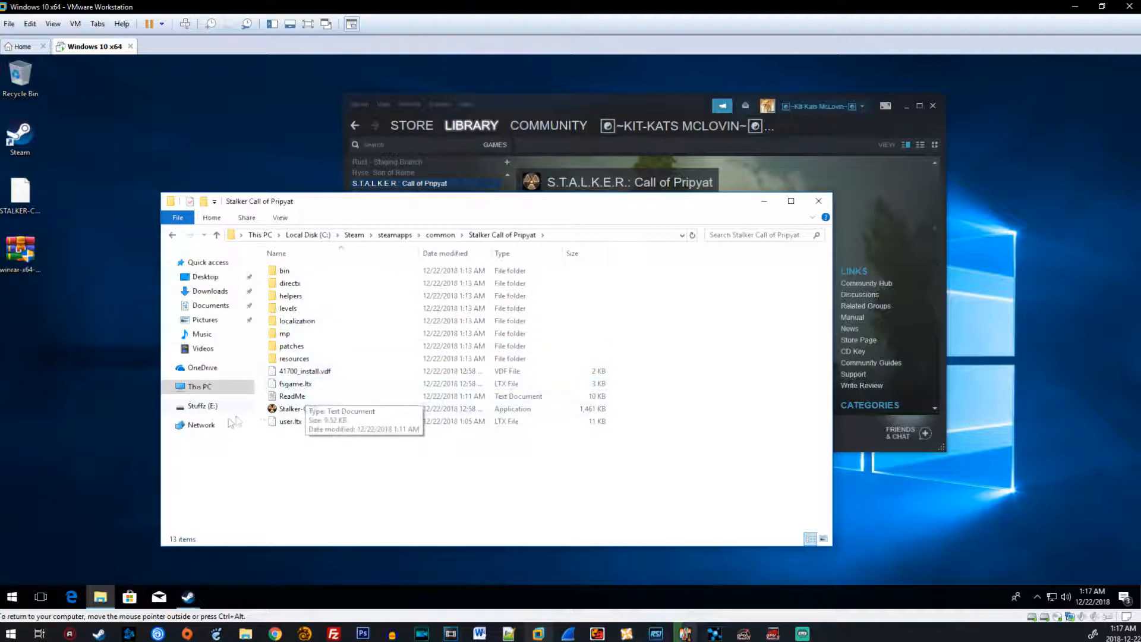
Browse to the Stalker Call of Pripyat folder under E:\Steam\steamapps\common and close File Explorer
click(212, 406)
double_click(318, 270)
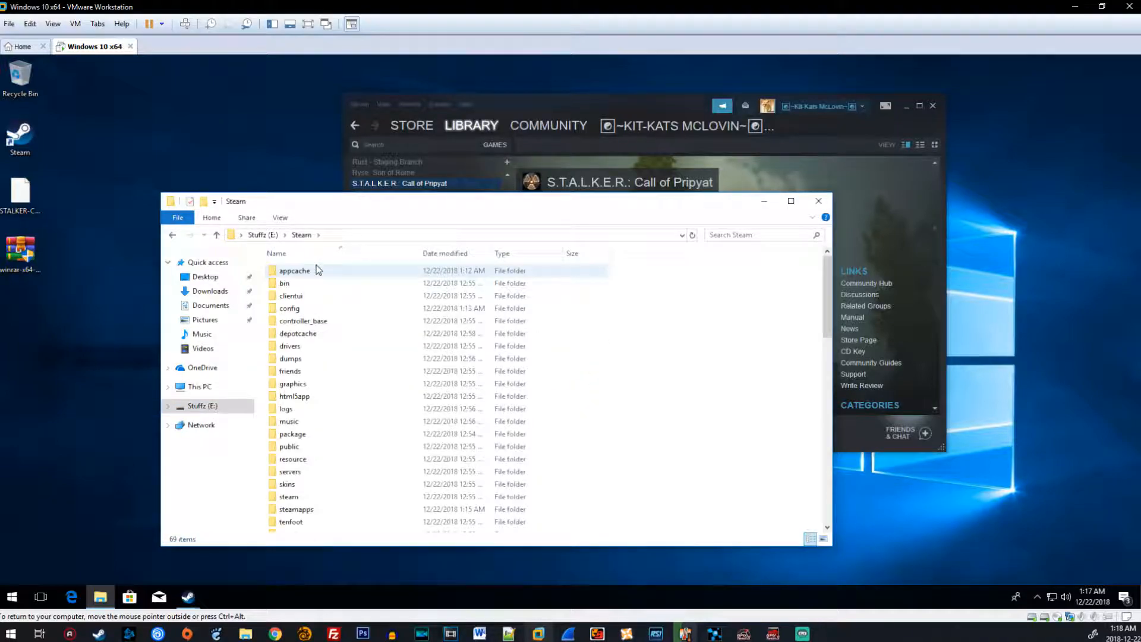
scroll(351, 368, down, 5)
double_click(340, 327)
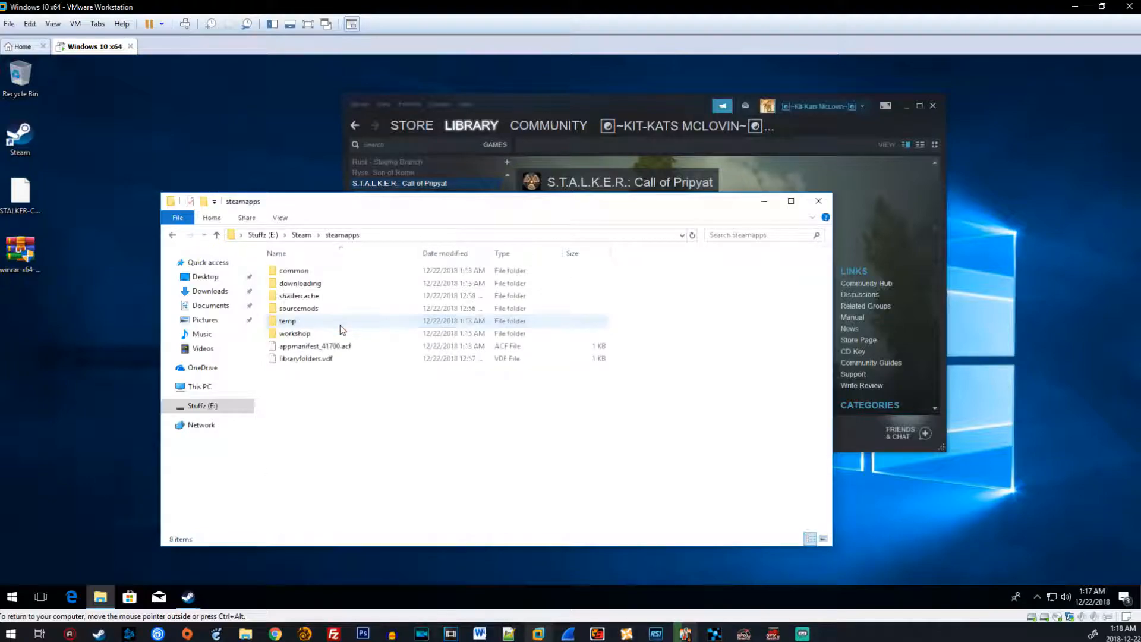
double_click(326, 275)
double_click(327, 271)
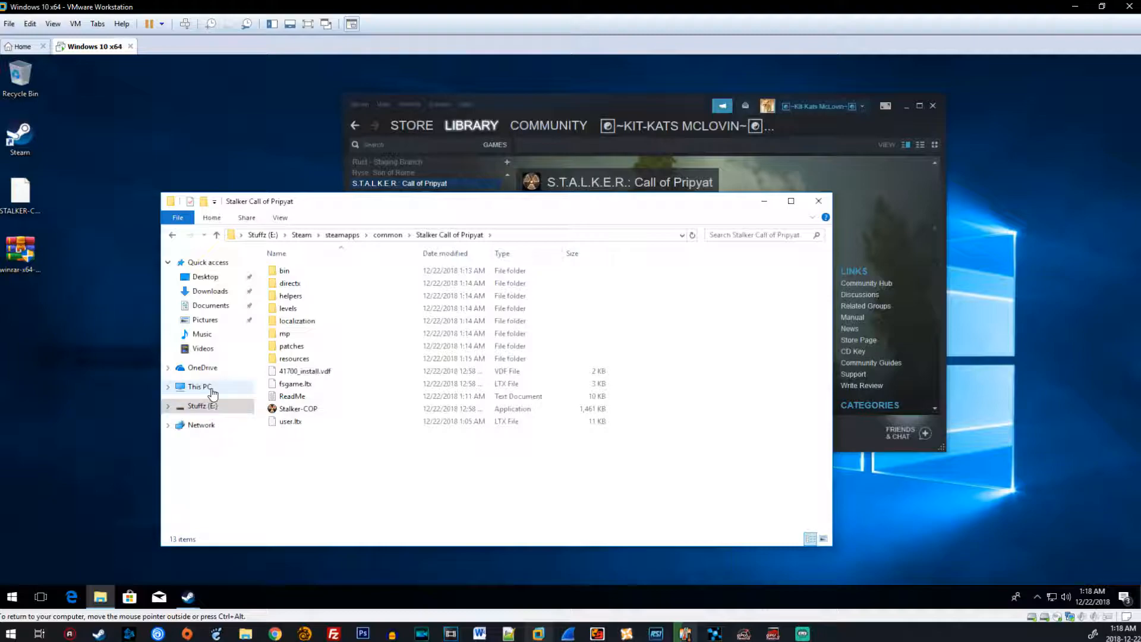
click(818, 200)
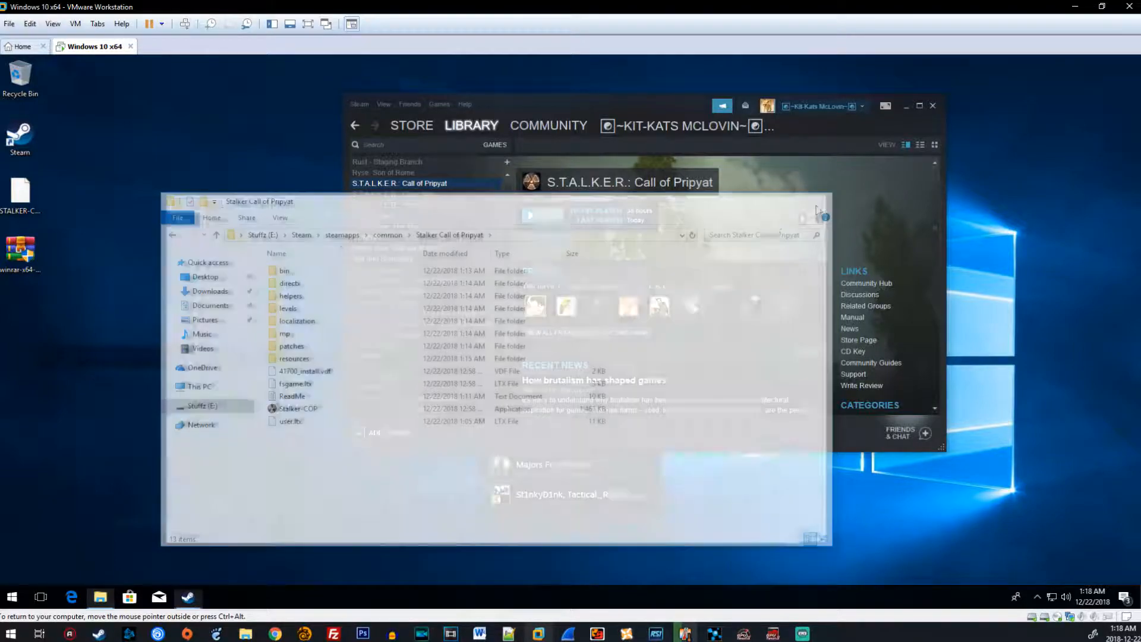
Open S.T.A.L.K.E.R.: Call of Pripyat's local game files from its Steam properties, and close the properties window
right_click(412, 184)
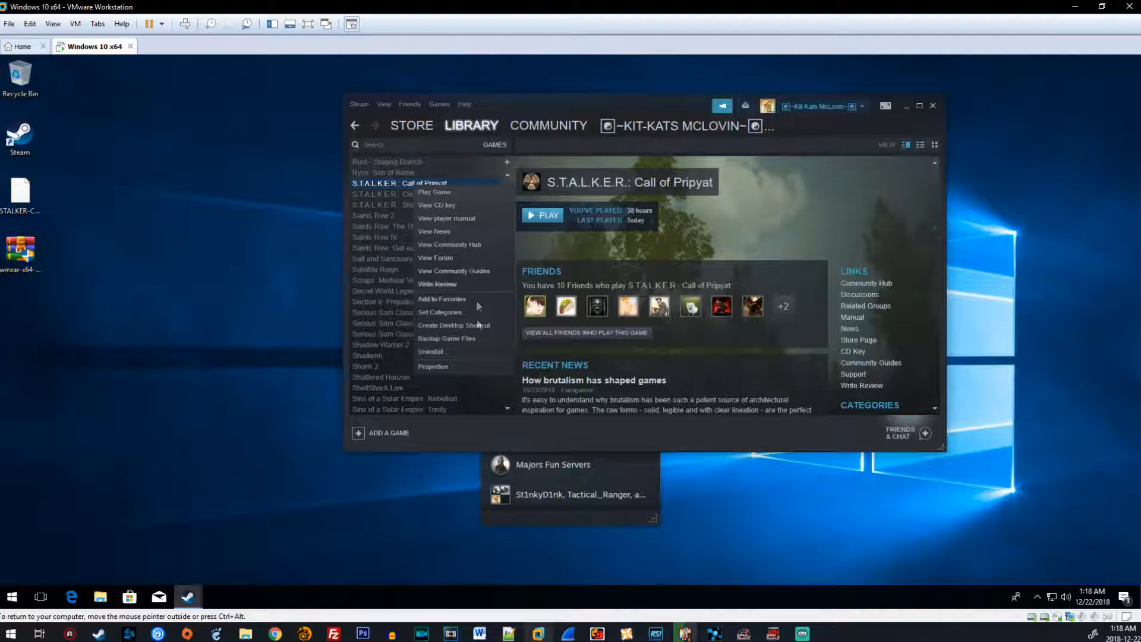
click(431, 367)
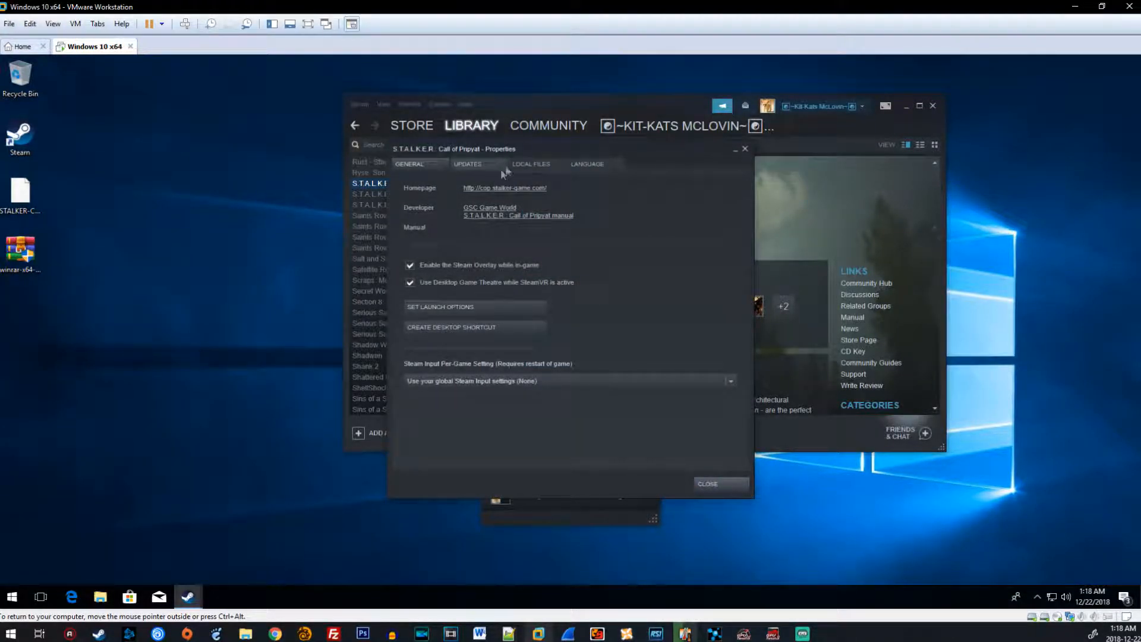
click(529, 164)
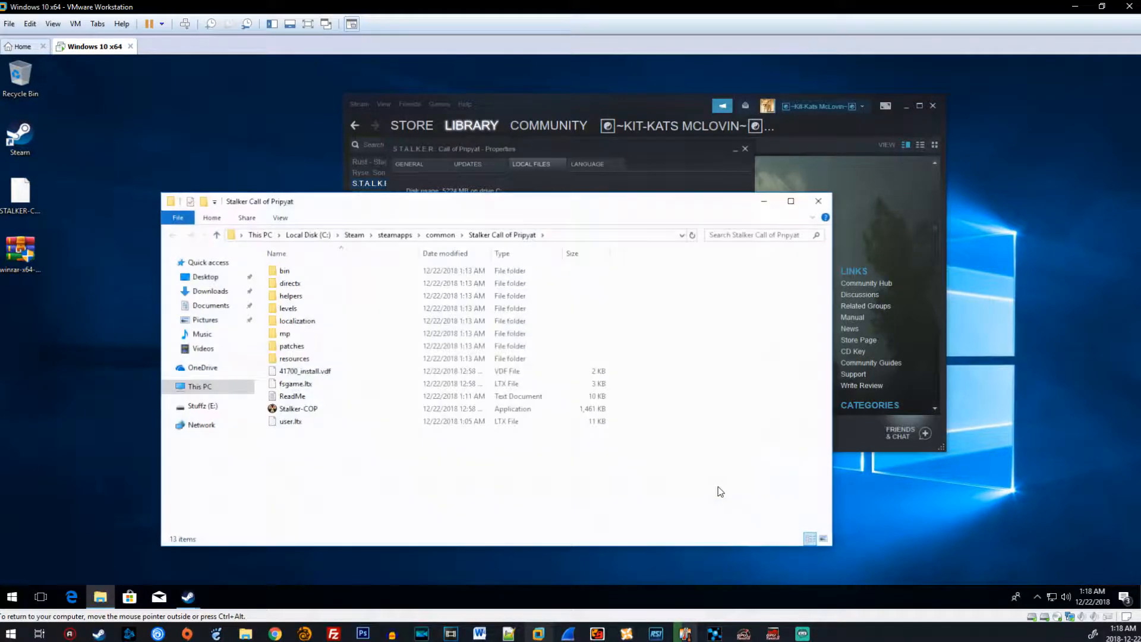
click(690, 174)
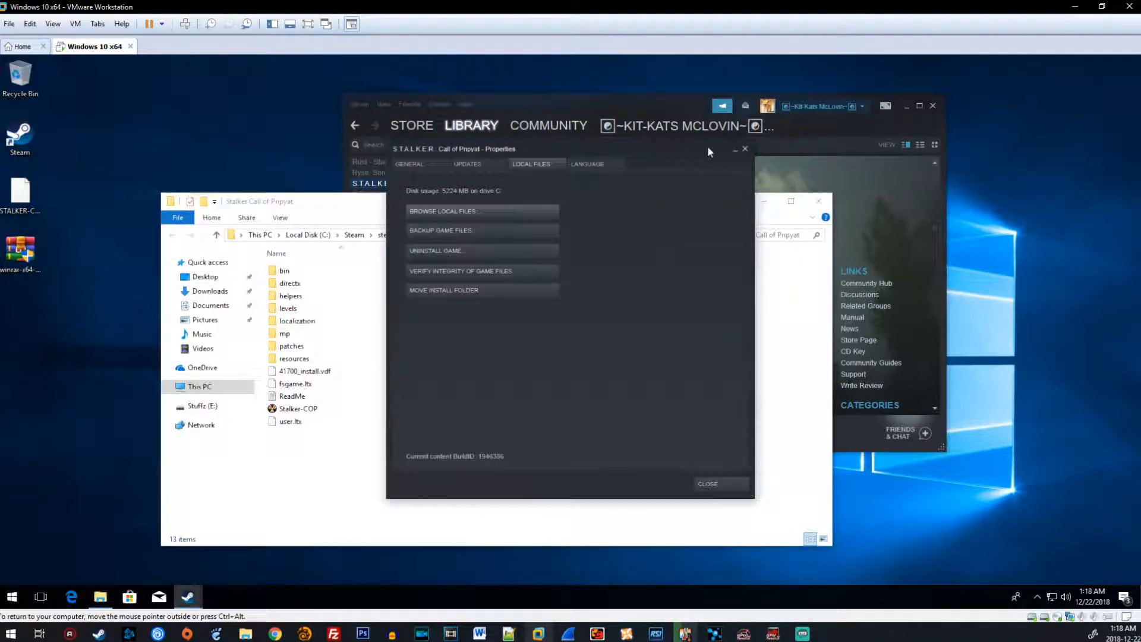
click(744, 148)
Highlight the loose files and the bin folder in the game directory, and clear the selection
drag(351, 491, 291, 372)
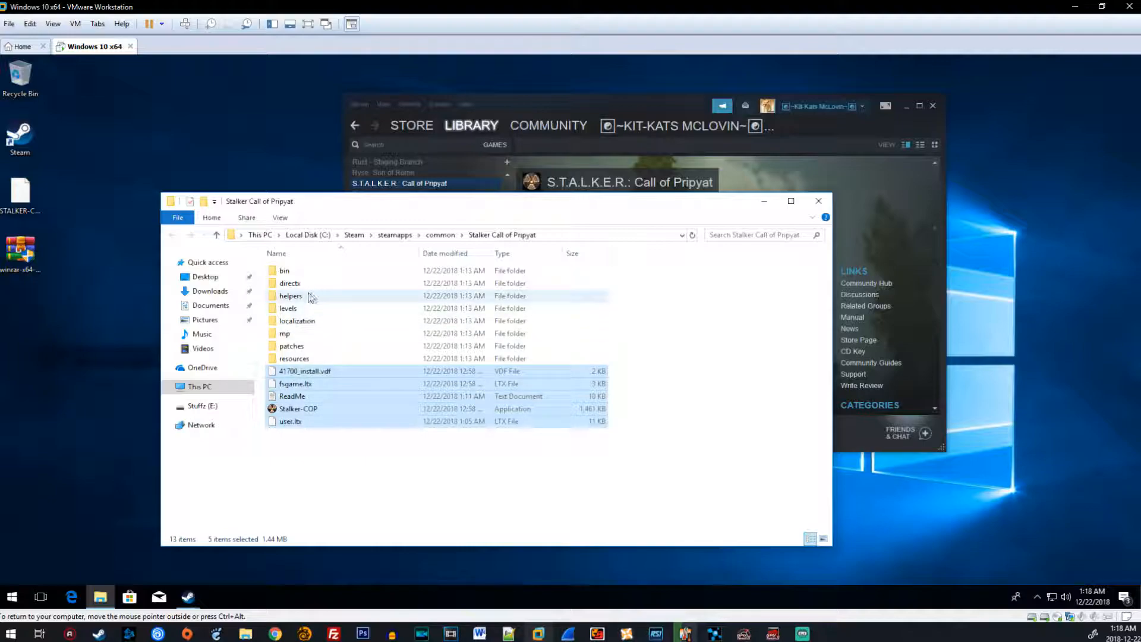
ctrl+click(285, 271)
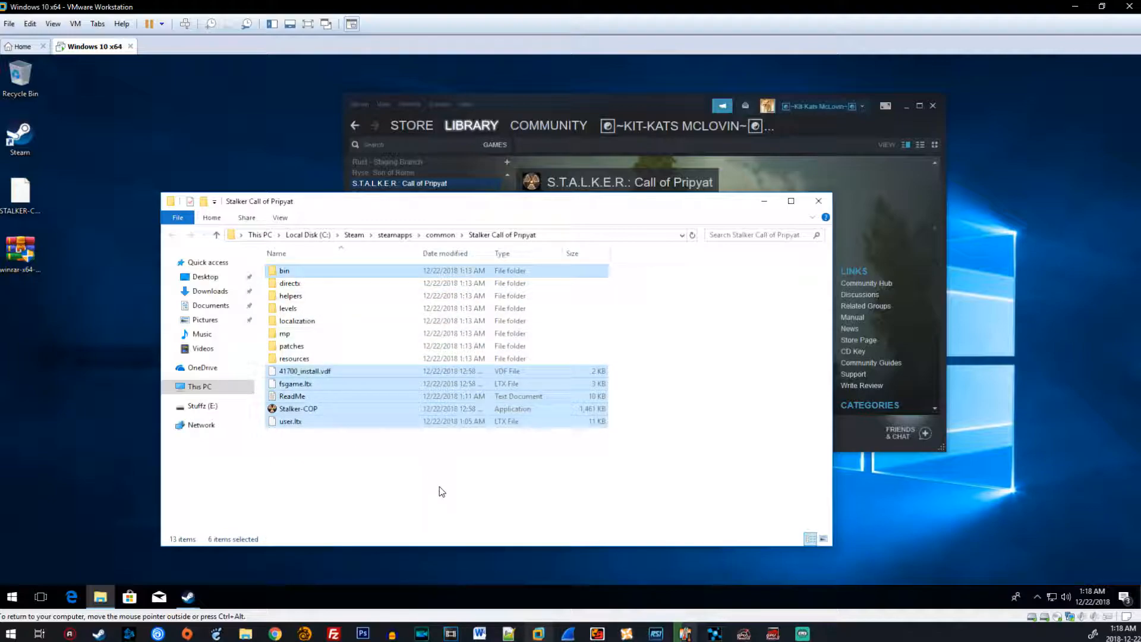
click(461, 482)
right_click(336, 478)
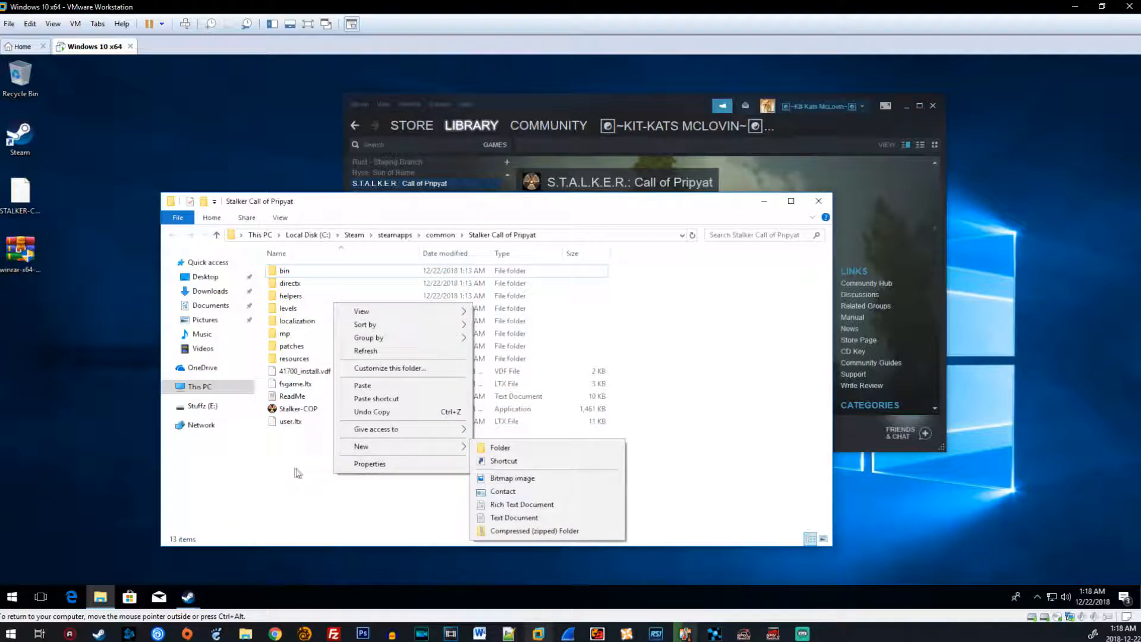
click(296, 468)
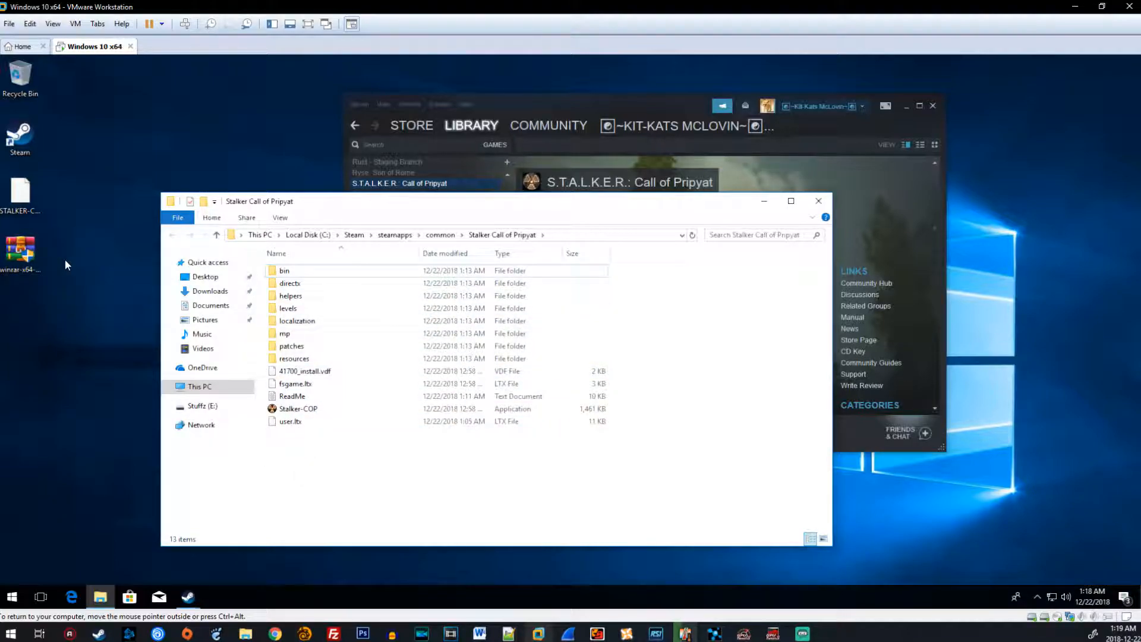
Create a folder named STALKER Backup inside the Stalker Call of Pripyat directory and open it
right_click(357, 492)
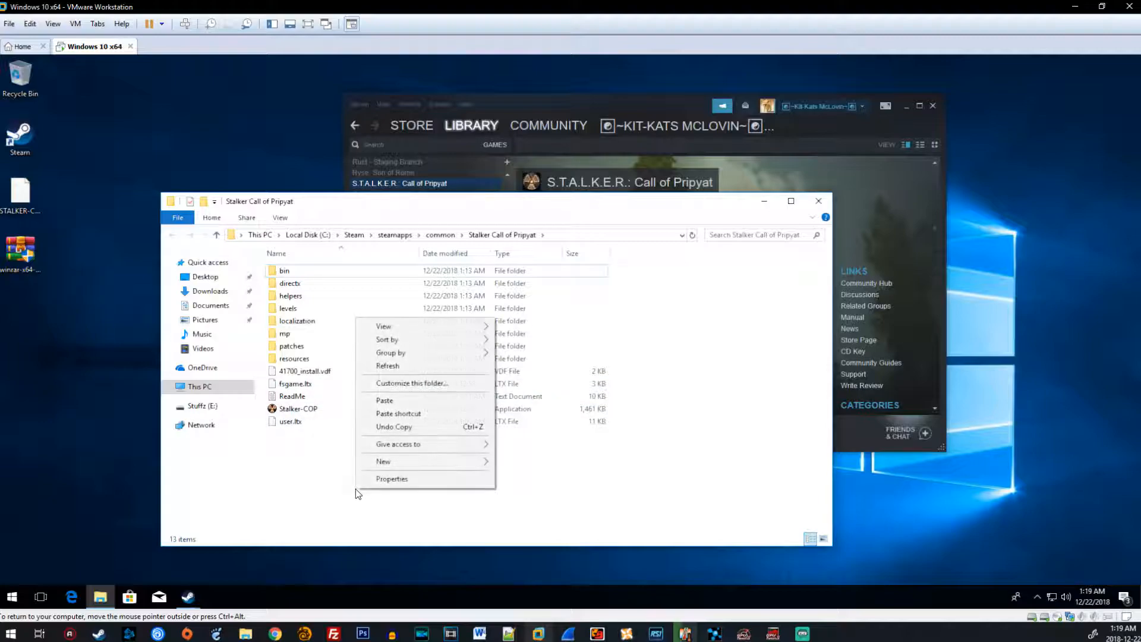
mouse_move(416, 461)
click(540, 464)
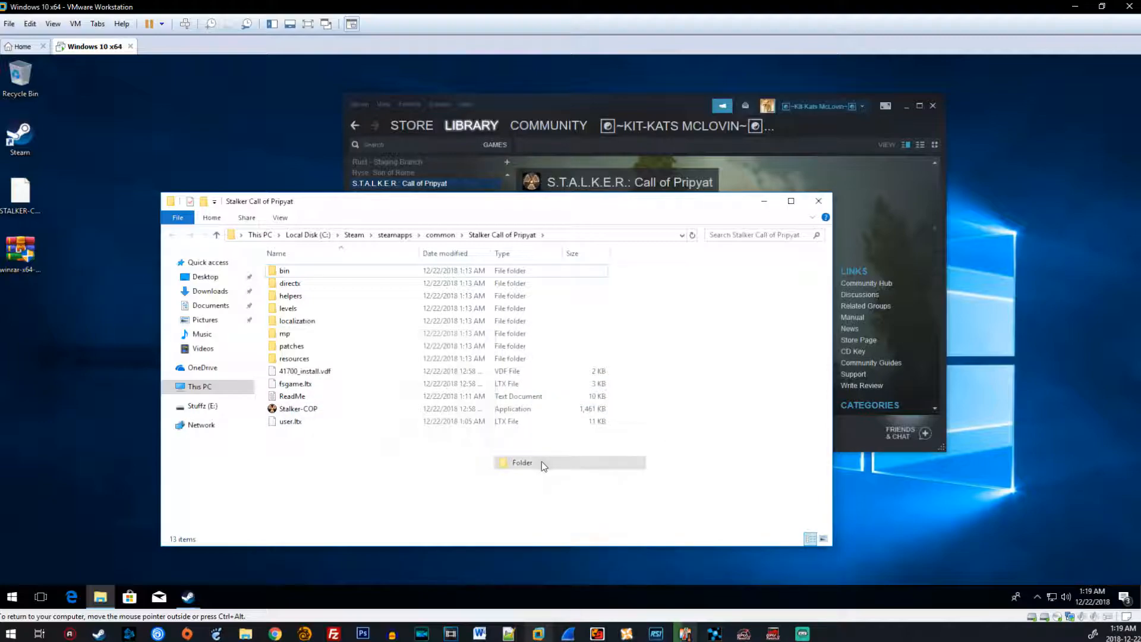
text(ST)
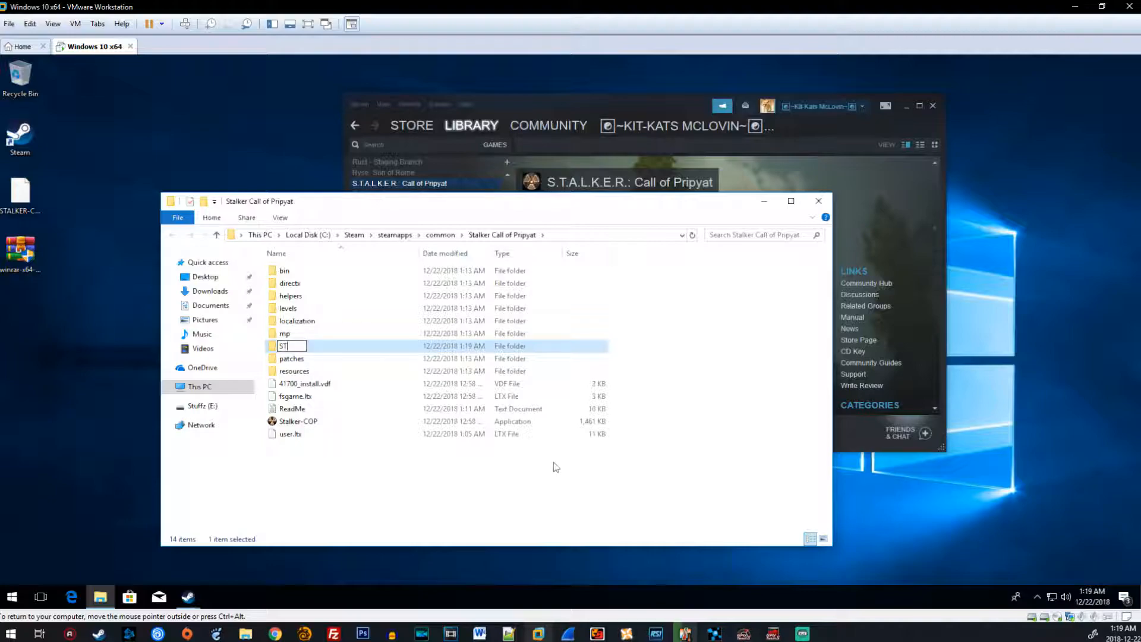
text(ALKER Backup)
key(Return)
key(Return)
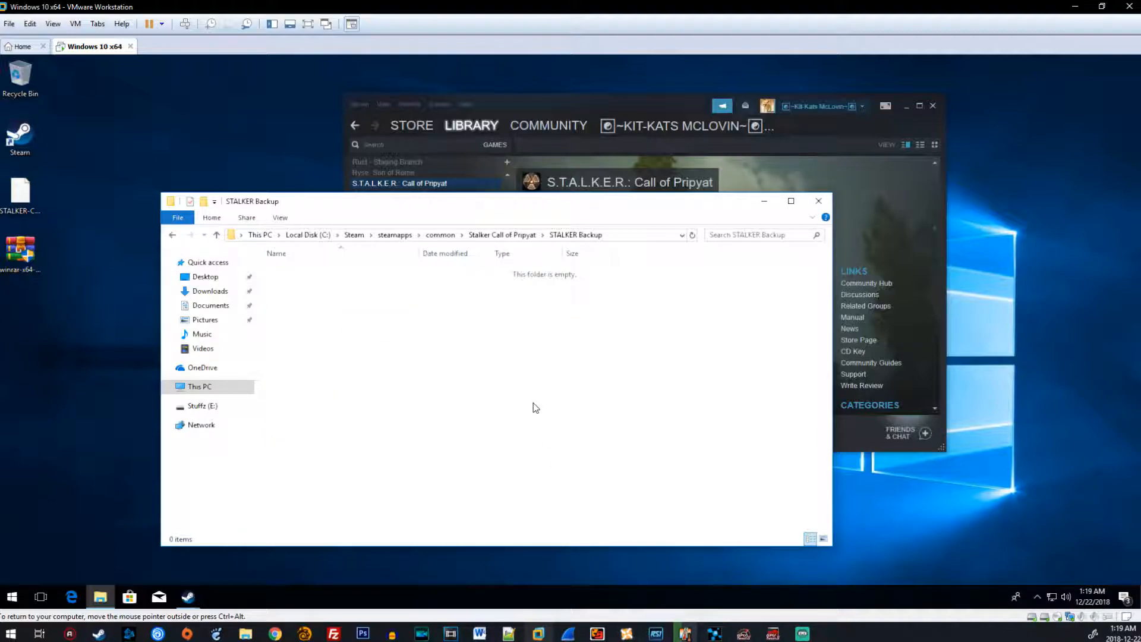
Paste the copied bin folder and loose game files into STALKER Backup, and close File Explorer
key(ctrl+v)
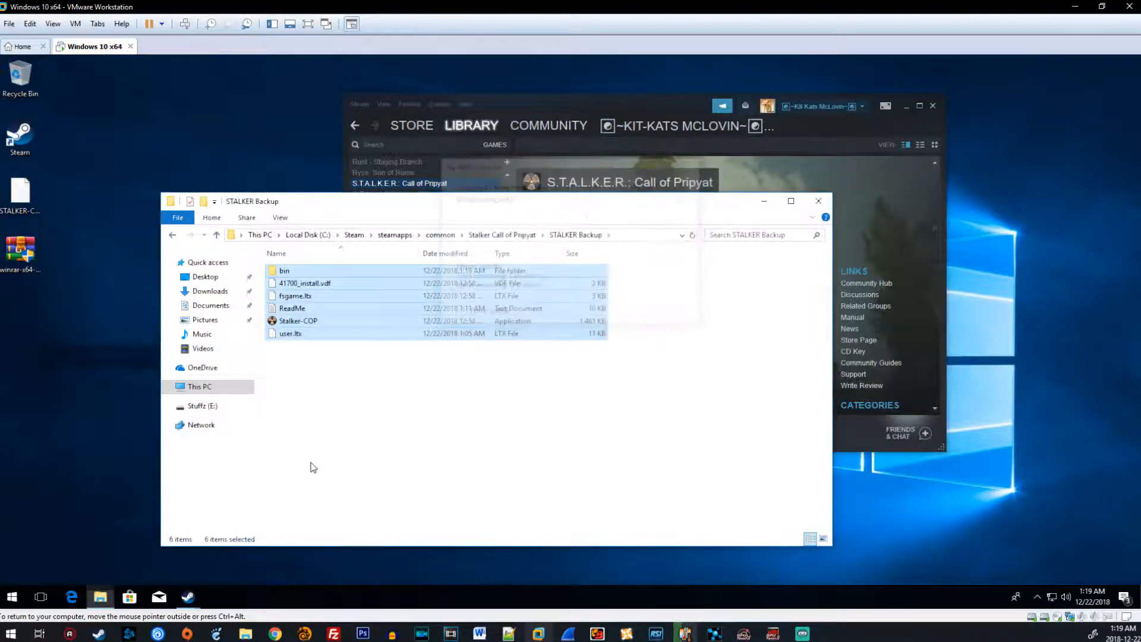
click(498, 457)
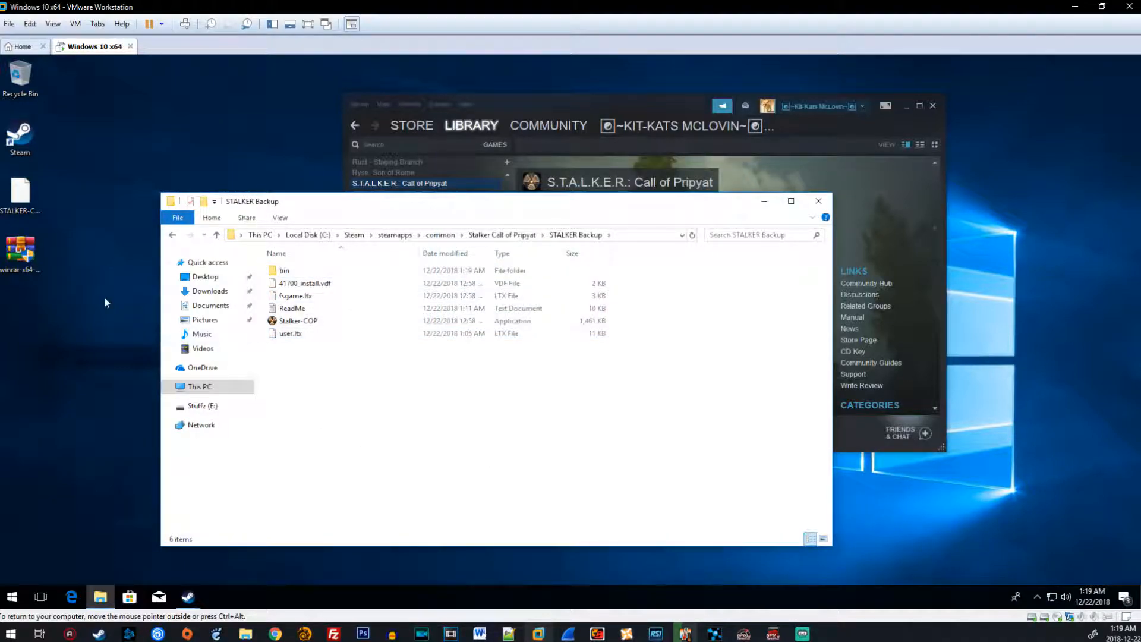
click(818, 201)
Run the WinRAR 5.61 installer from the desktop, allow its changes, and install it to C:\Program Files\WinRAR
click(20, 191)
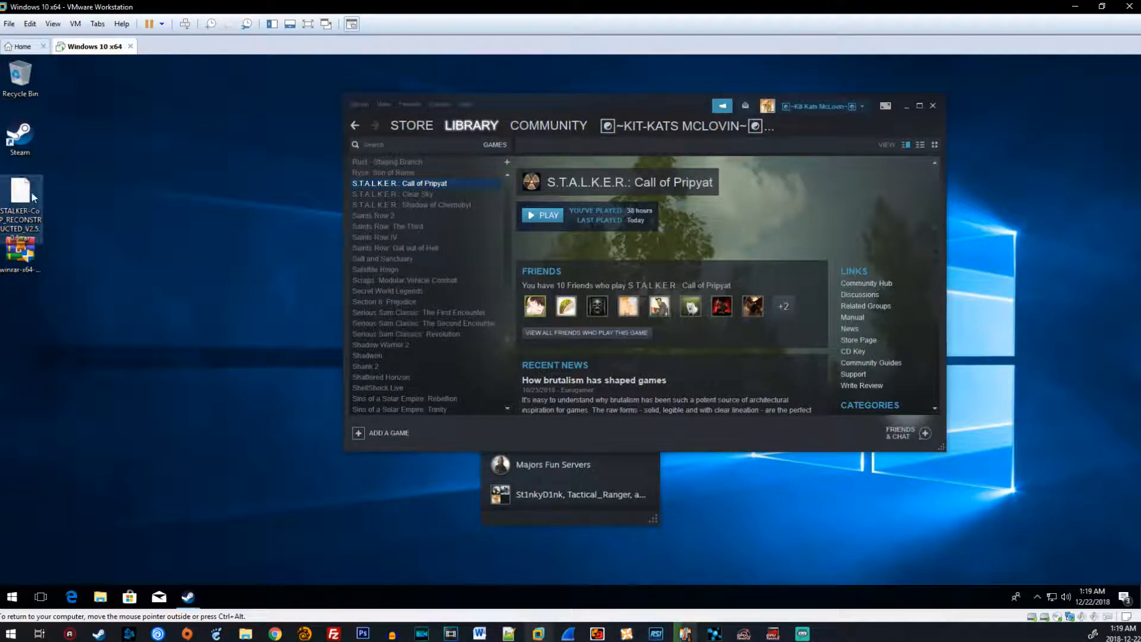
double_click(24, 262)
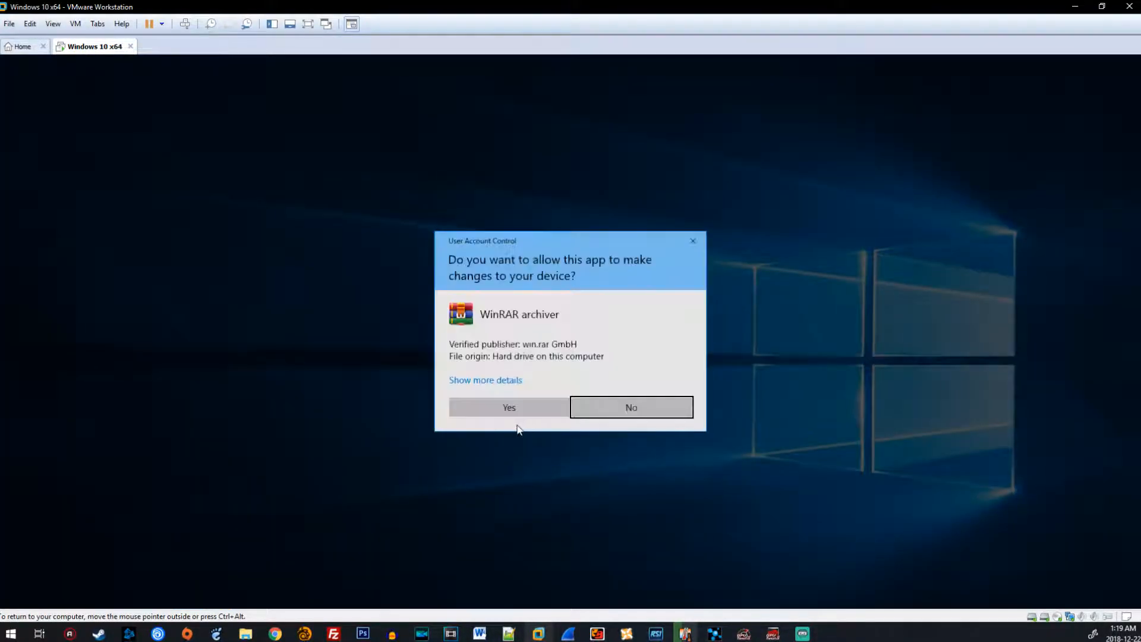
click(507, 413)
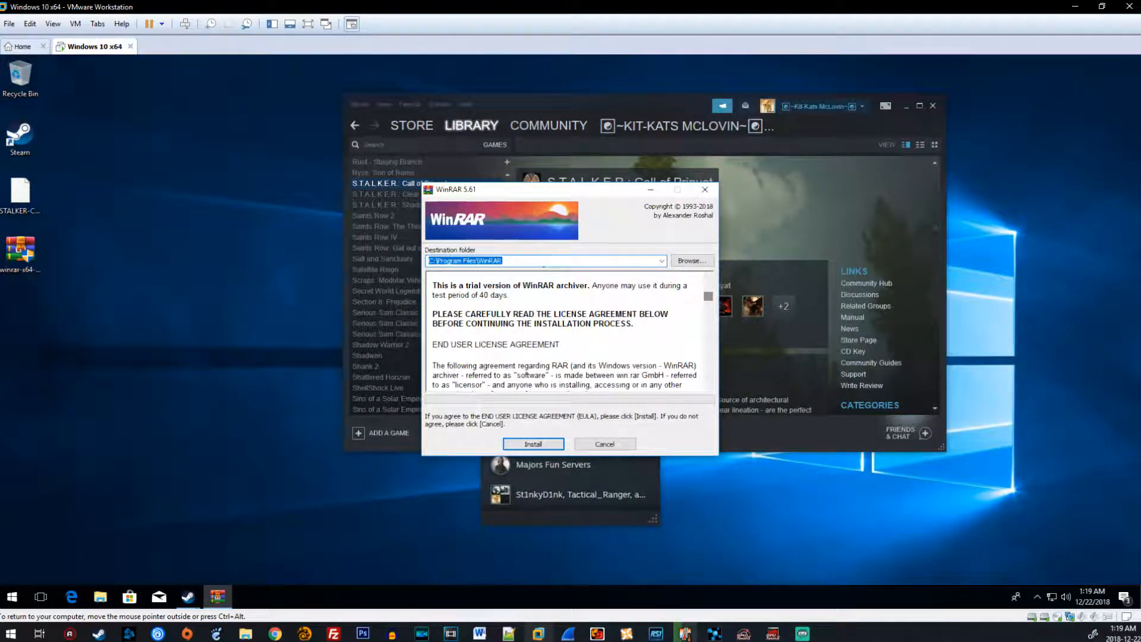
click(539, 261)
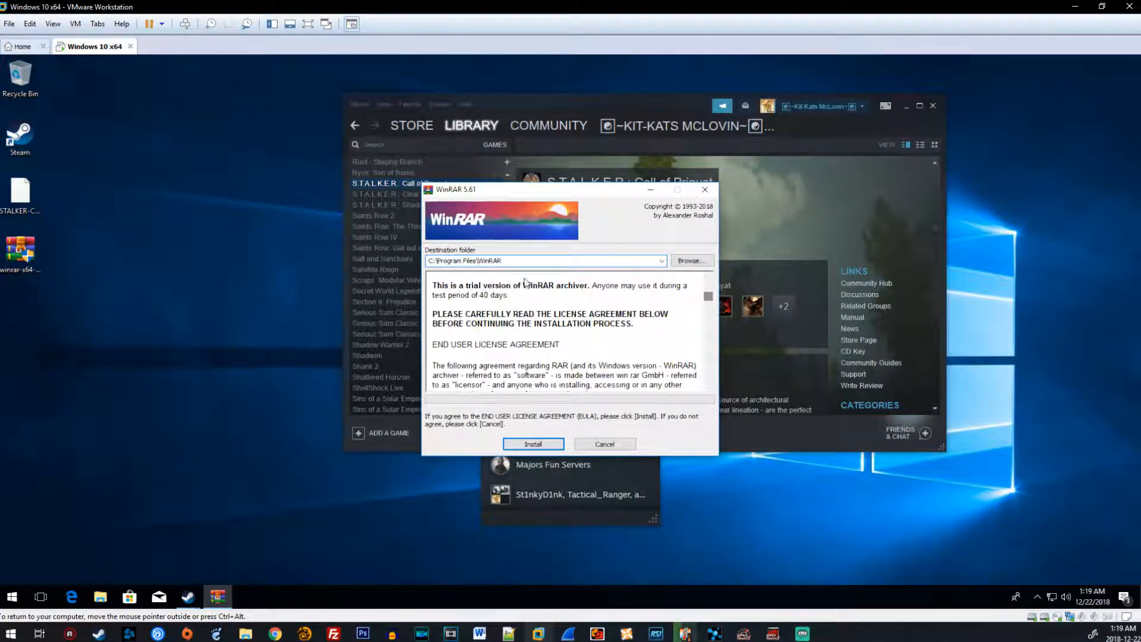
click(517, 447)
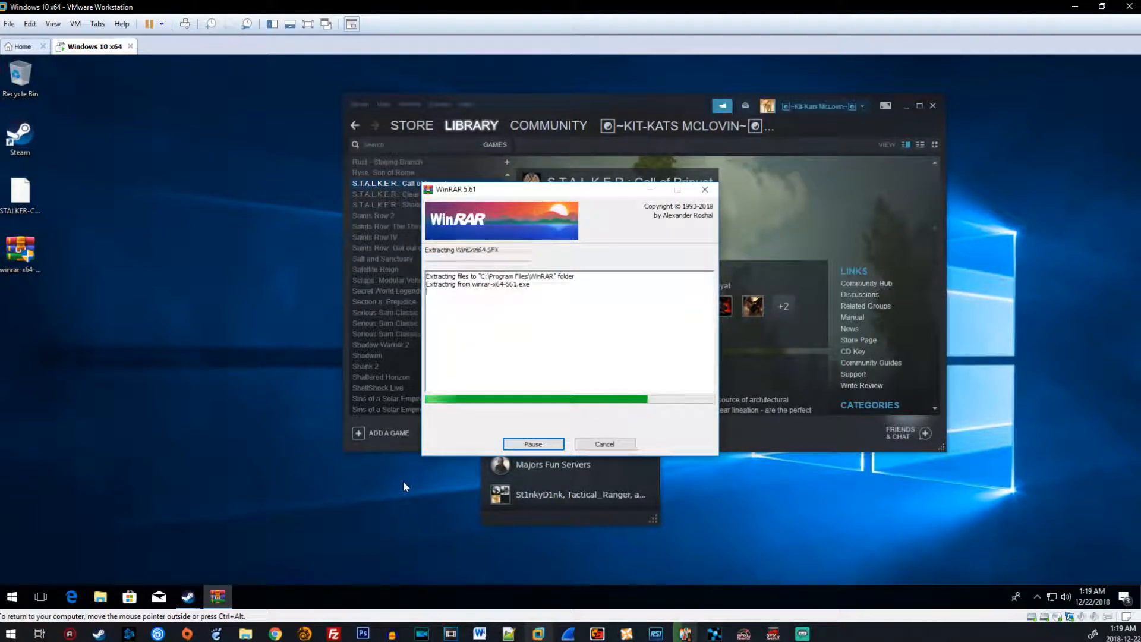
Associate WinRAR with all archive types, disable the program group and context menu icons, and finish the setup
click(483, 326)
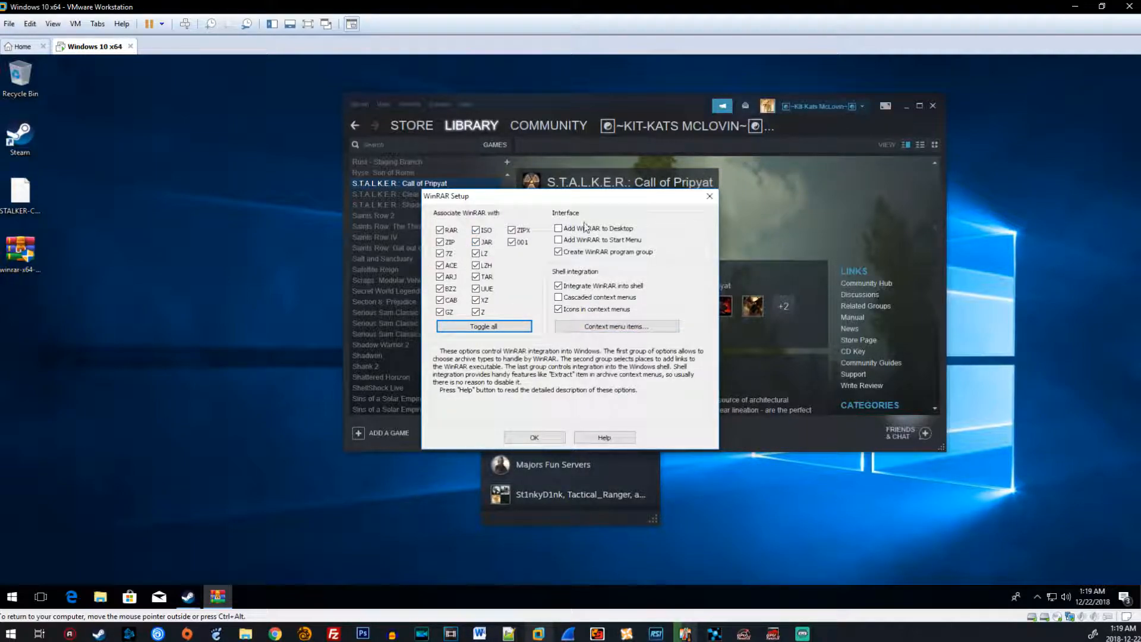
click(588, 253)
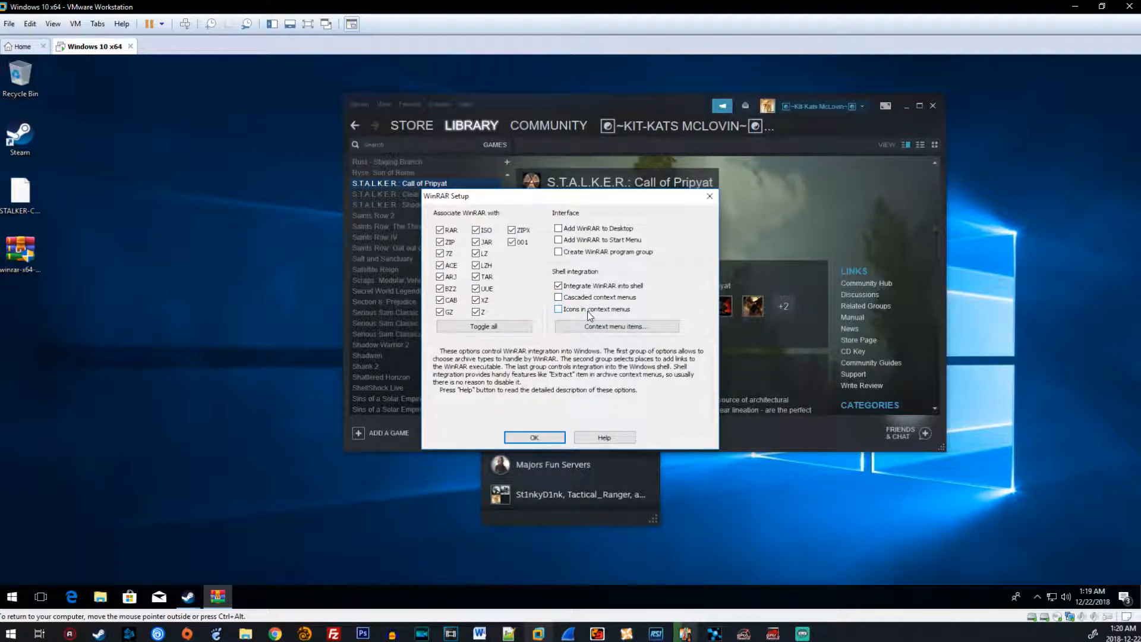
click(534, 437)
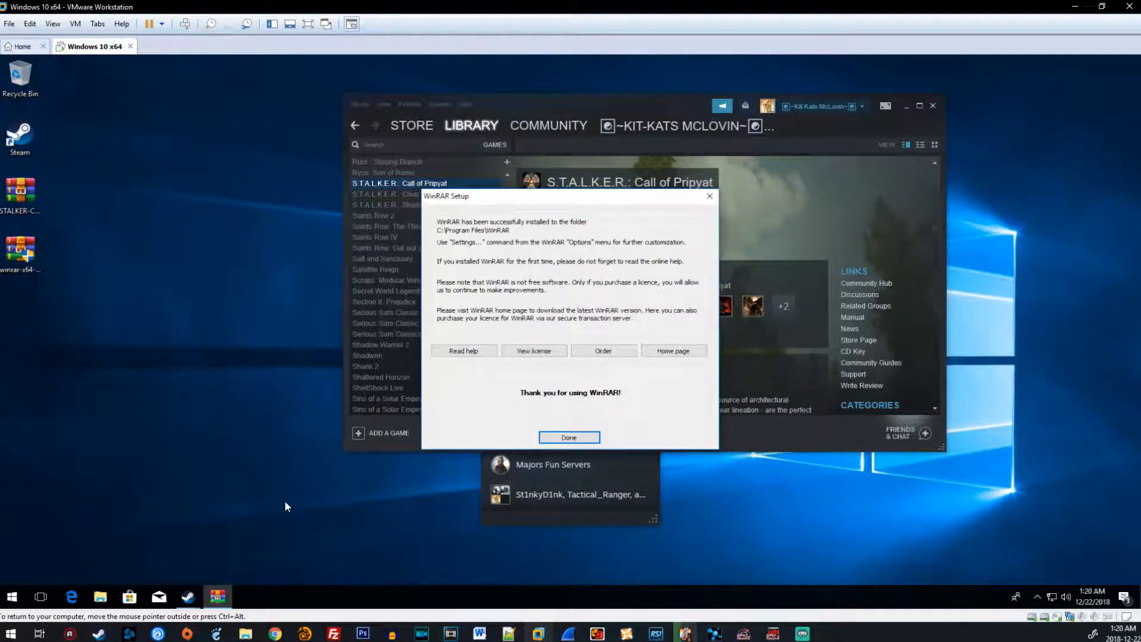
click(569, 435)
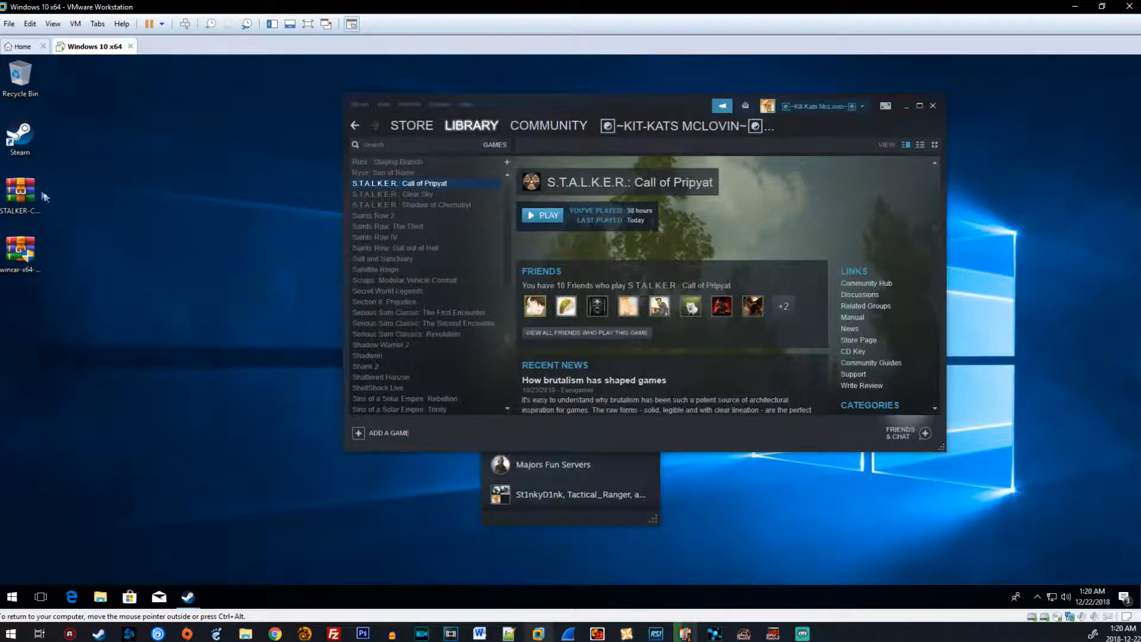
Open the STALKER-CoP_RECONSTRUCTED_V2.5.0.5 archive from the desktop, dismissing the WinRAR notice and moving the archive window aside
click(20, 190)
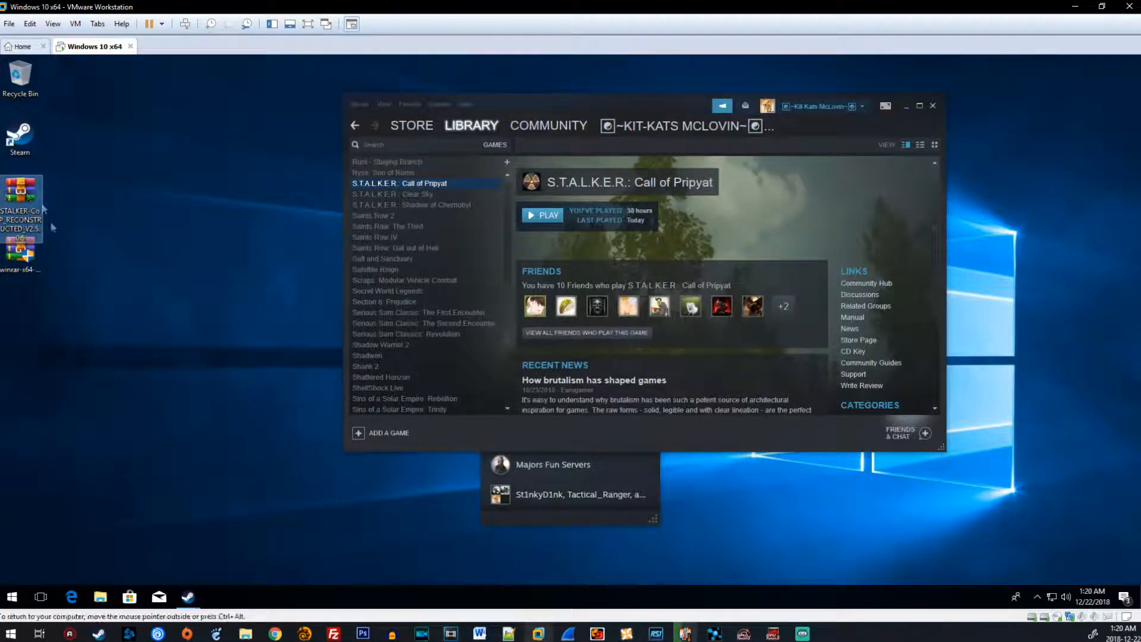
click(142, 226)
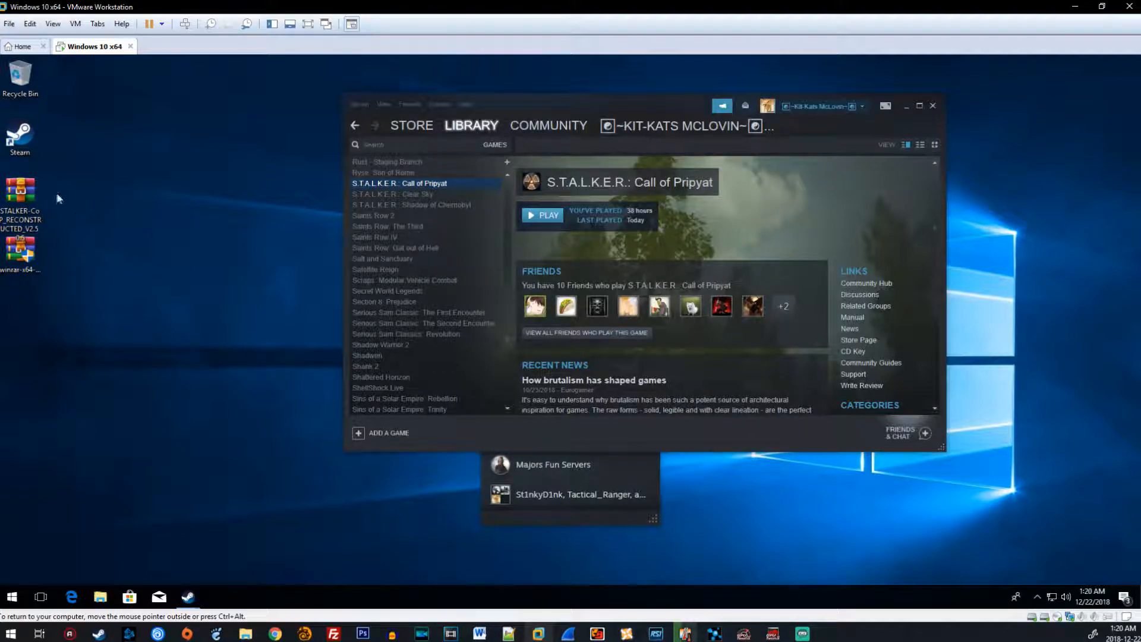
double_click(28, 191)
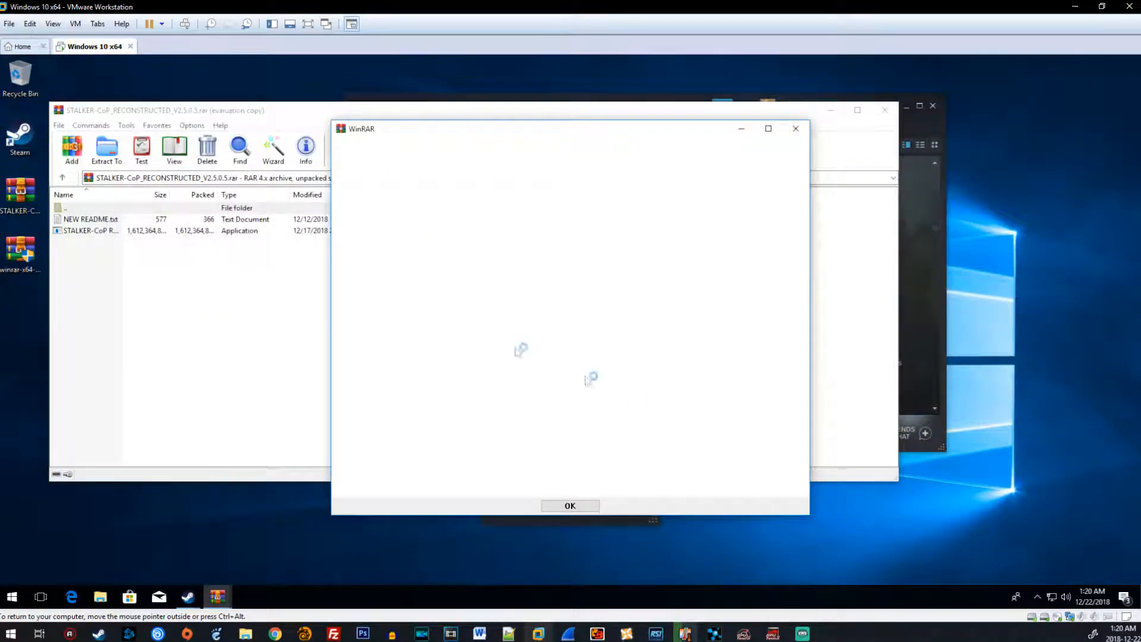
click(795, 129)
click(300, 353)
drag(155, 111, 481, 104)
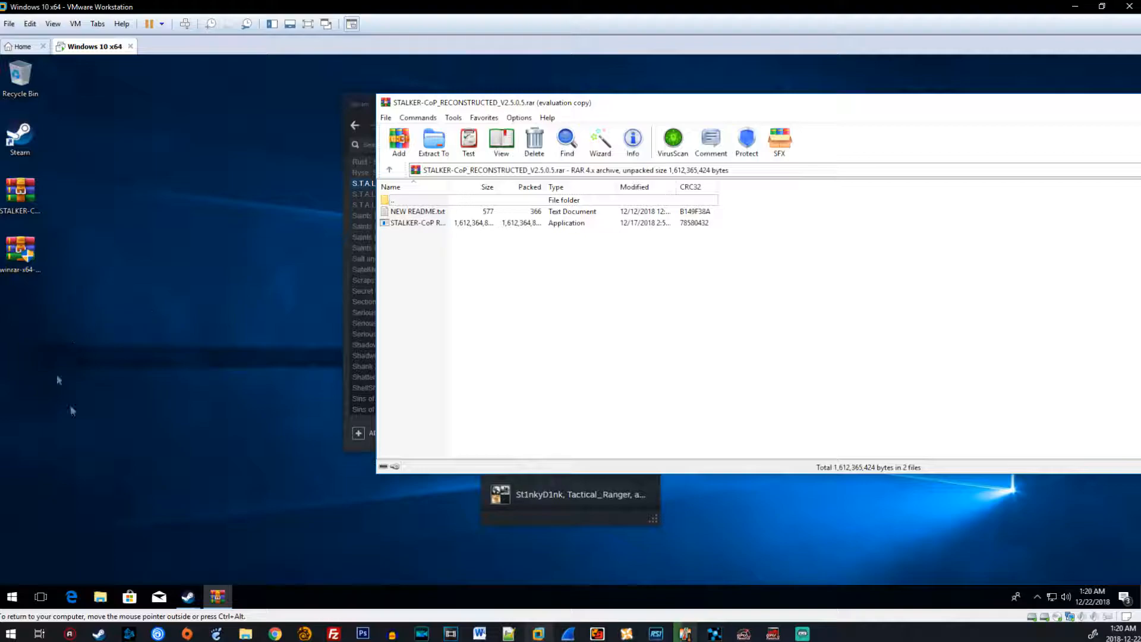
Read NEW README.txt from the archive, including its line about the Auto Configure software, and close it
click(436, 212)
double_click(437, 212)
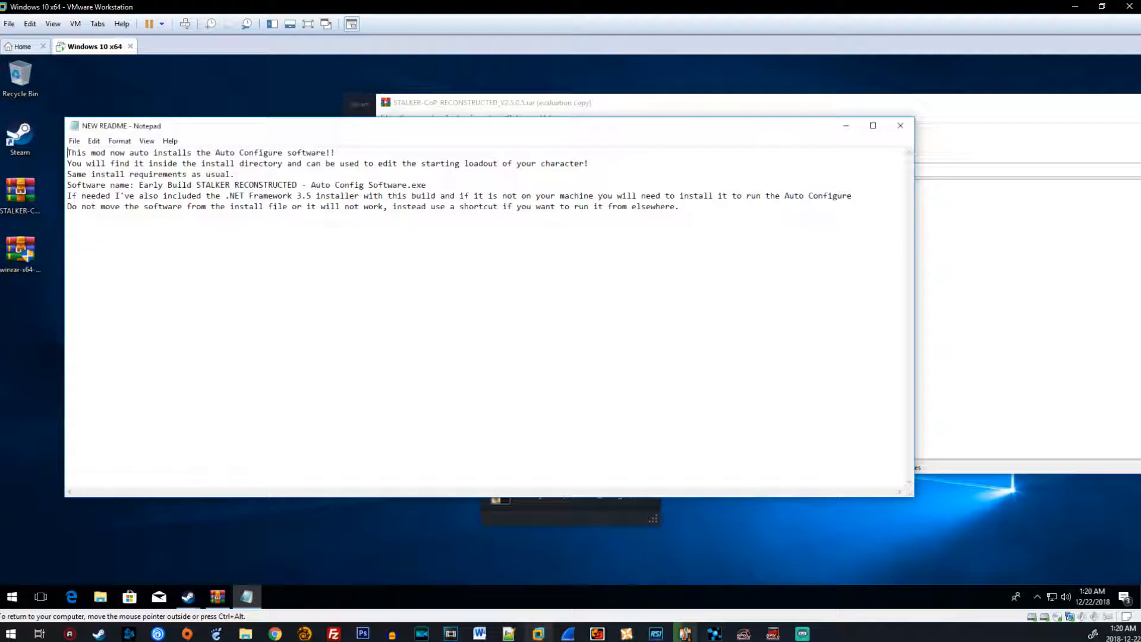
drag(163, 152, 336, 152)
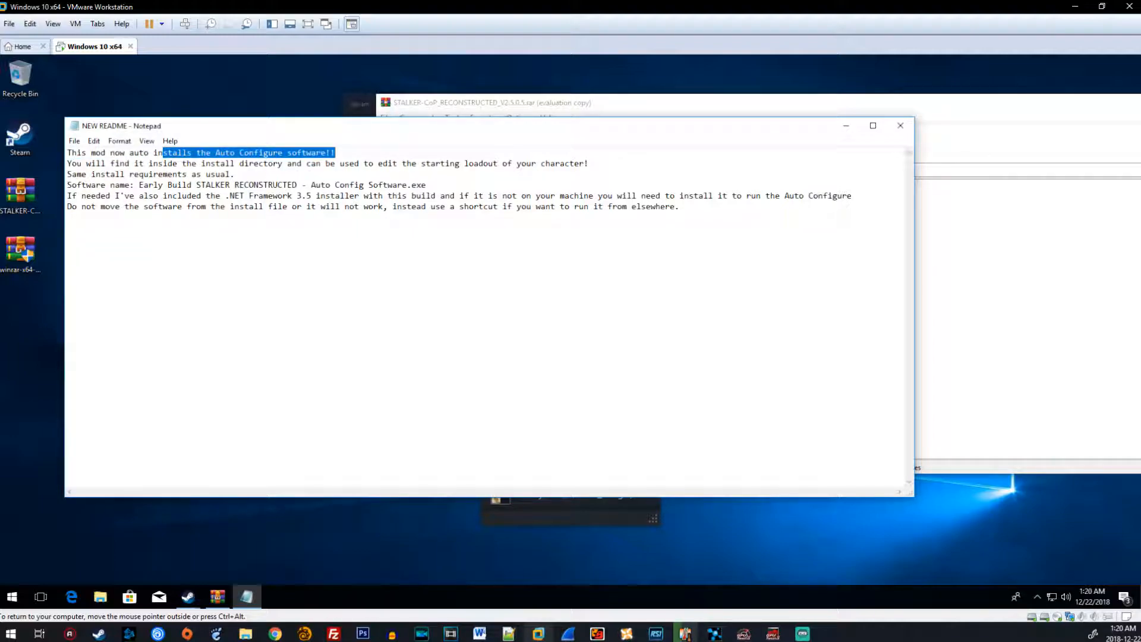
click(336, 153)
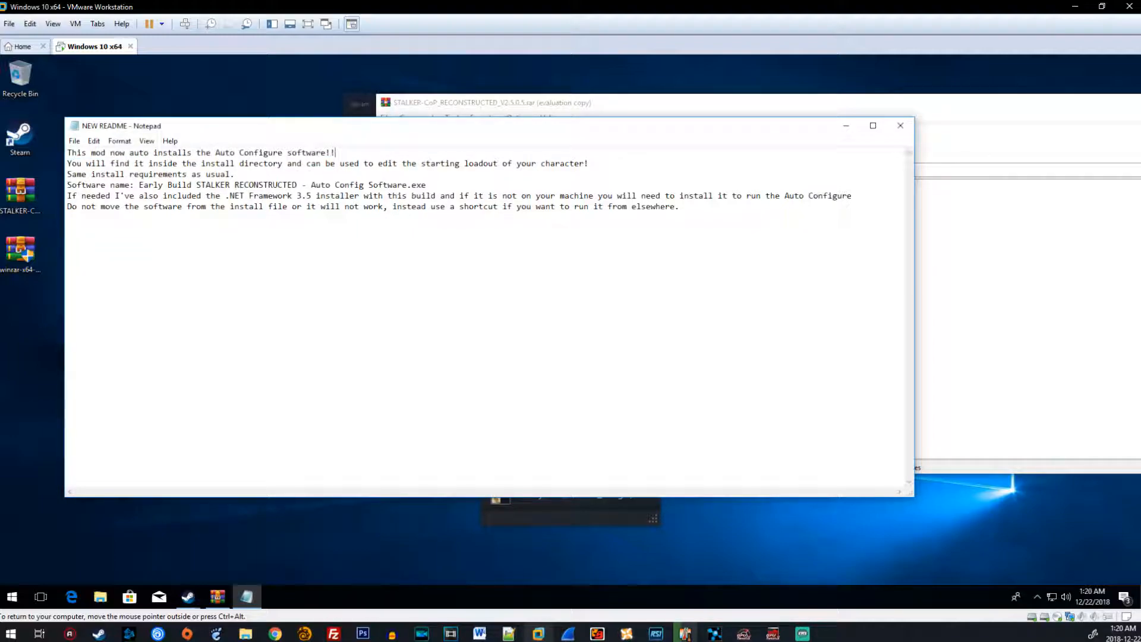
click(900, 125)
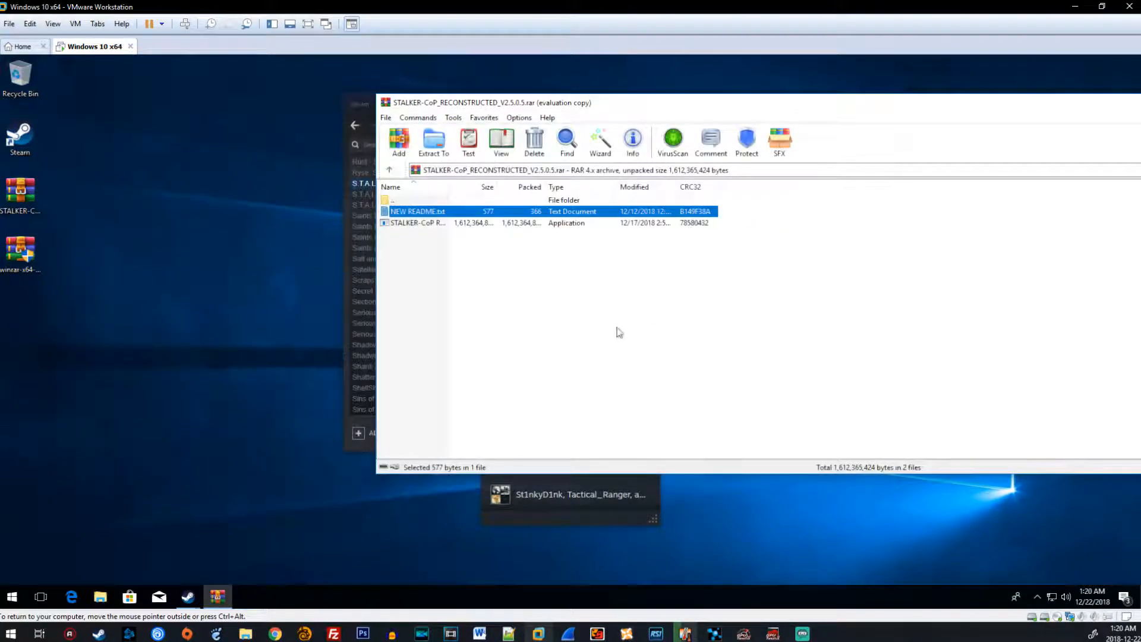
Run the STALKER-CoP RECONSTRUCTED V2.5.0.5 installer from the archive with permission to make changes, and clear all Windows notifications
double_click(414, 224)
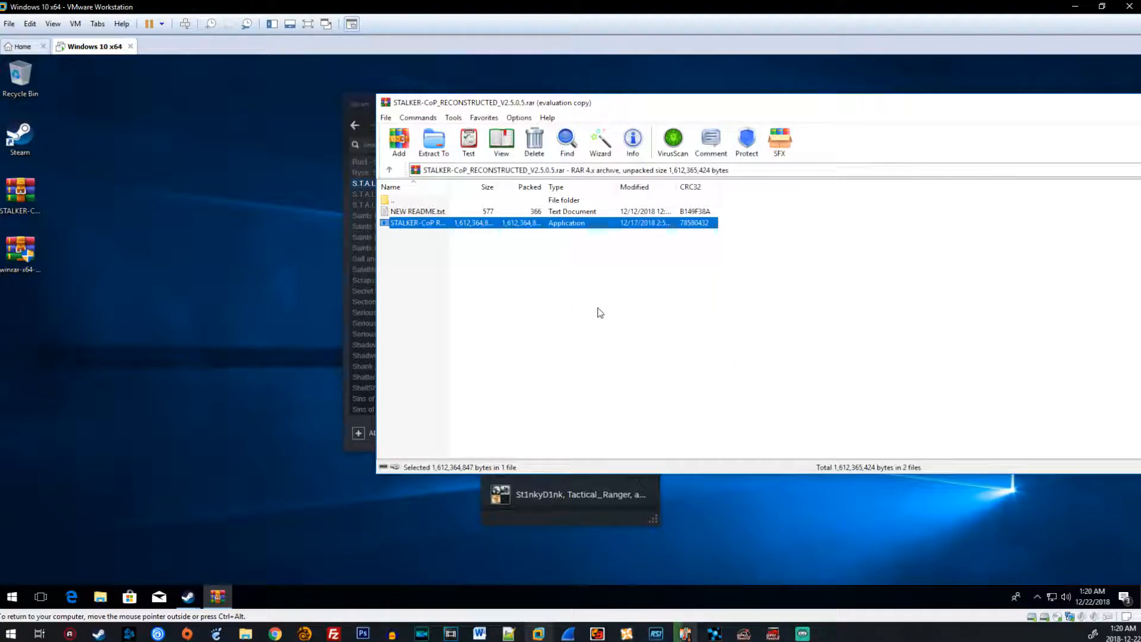
click(871, 260)
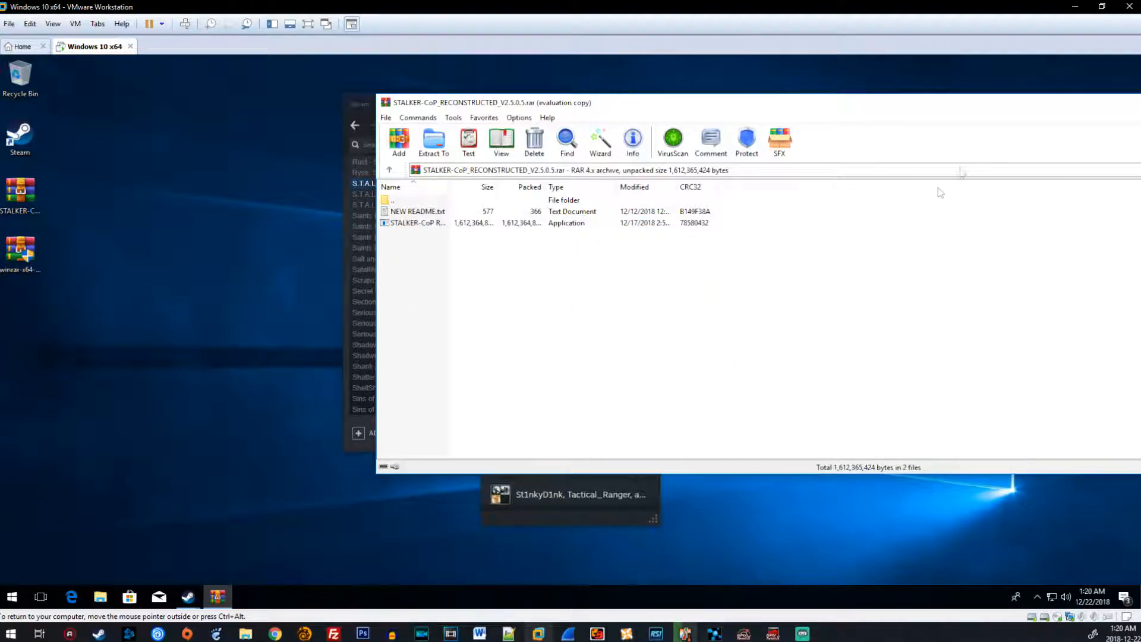
drag(1062, 105, 844, 127)
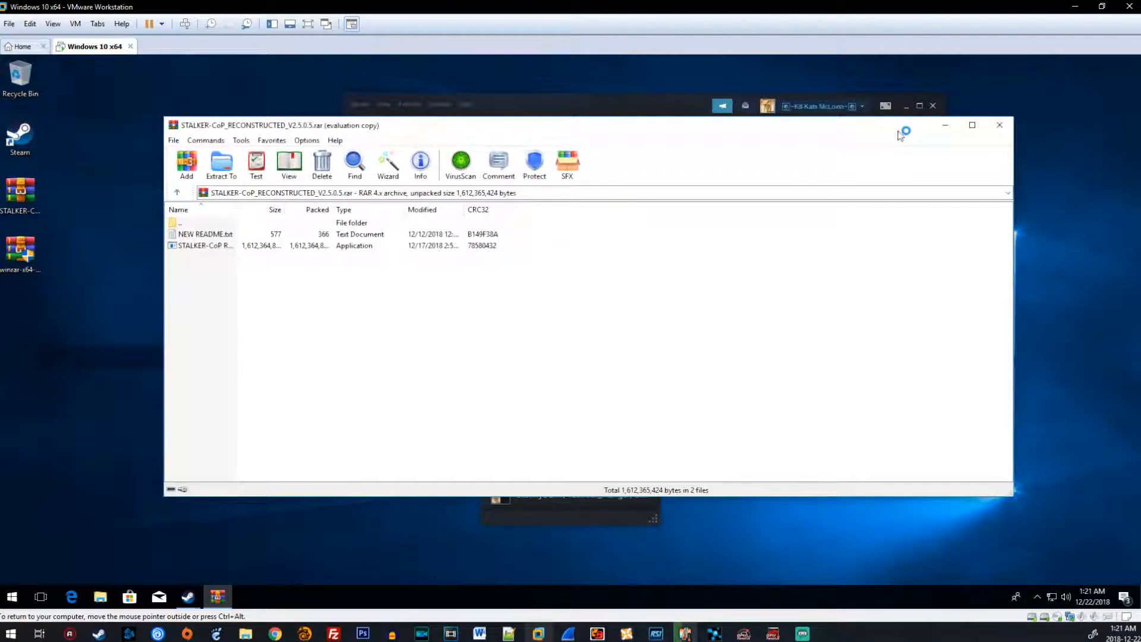
click(947, 126)
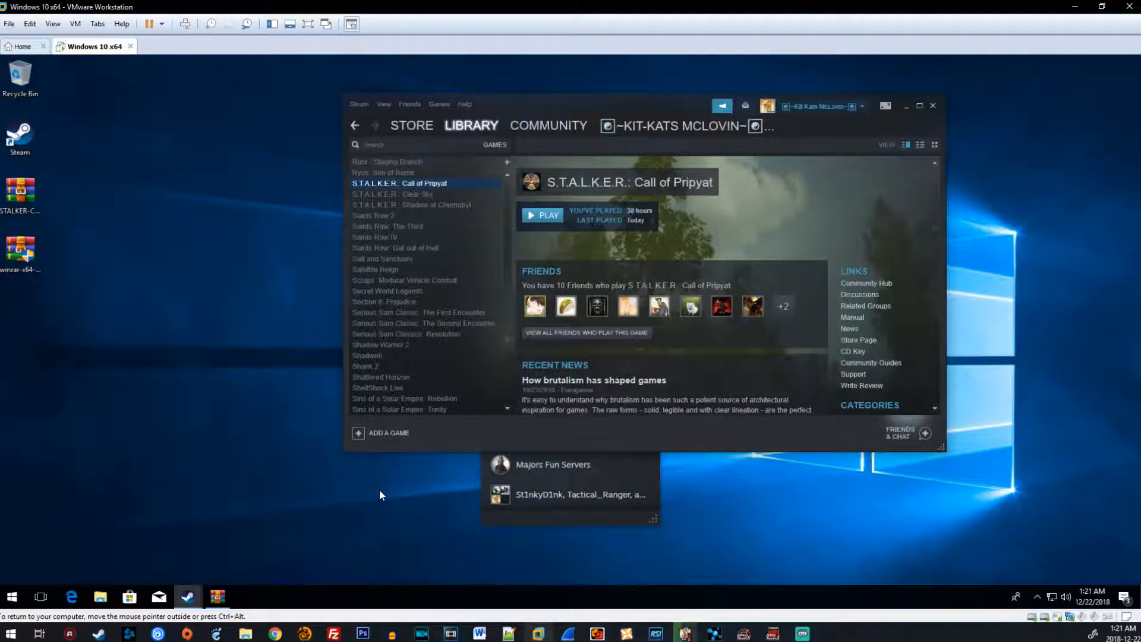
click(1129, 596)
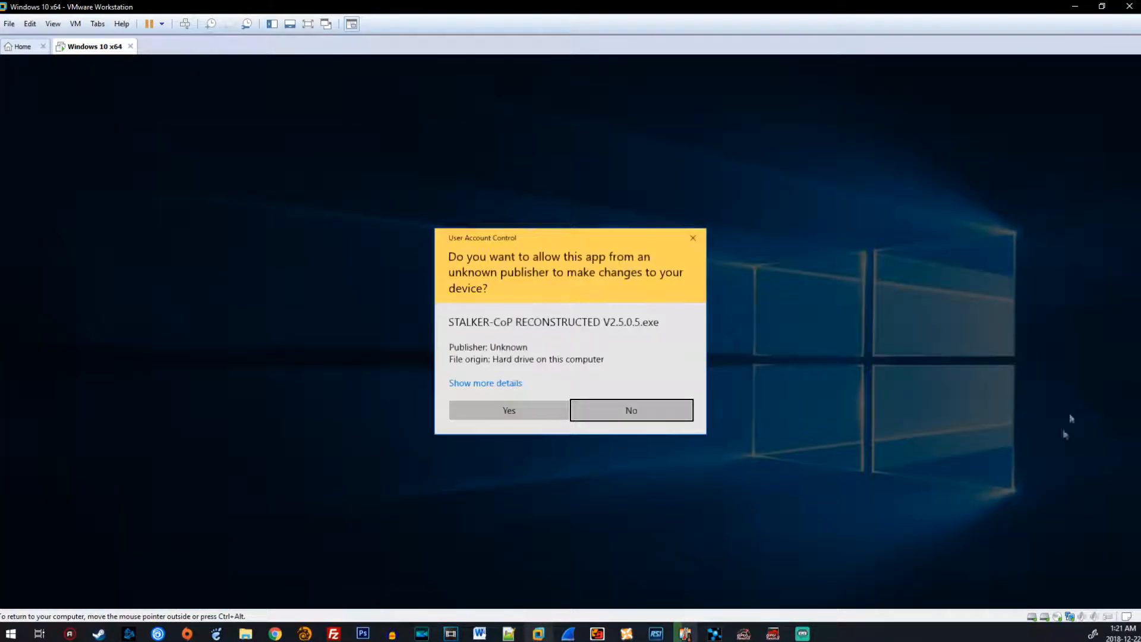
click(533, 408)
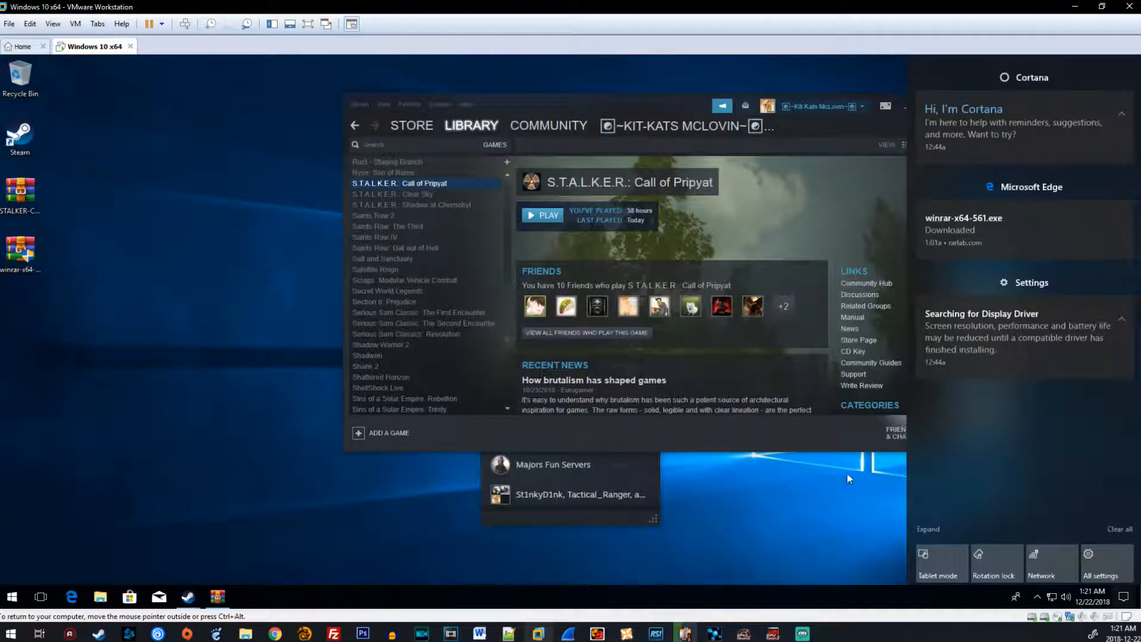
click(1114, 529)
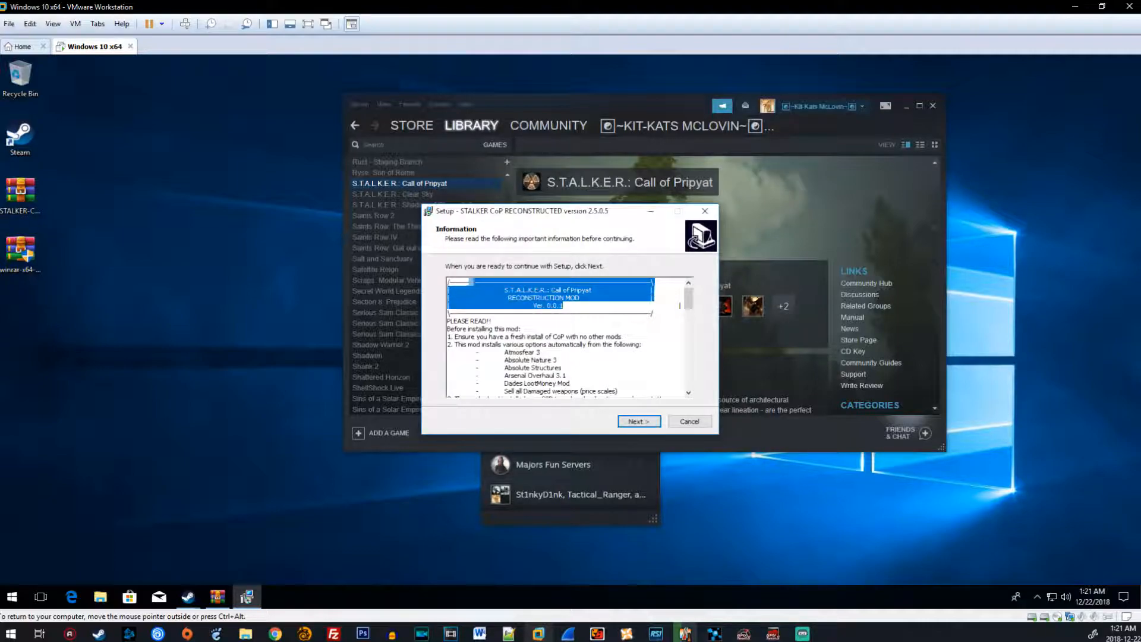
Check the start of the installer's information text and its destination location page, and return to the information page
click(495, 306)
scroll(494, 307, down, 2)
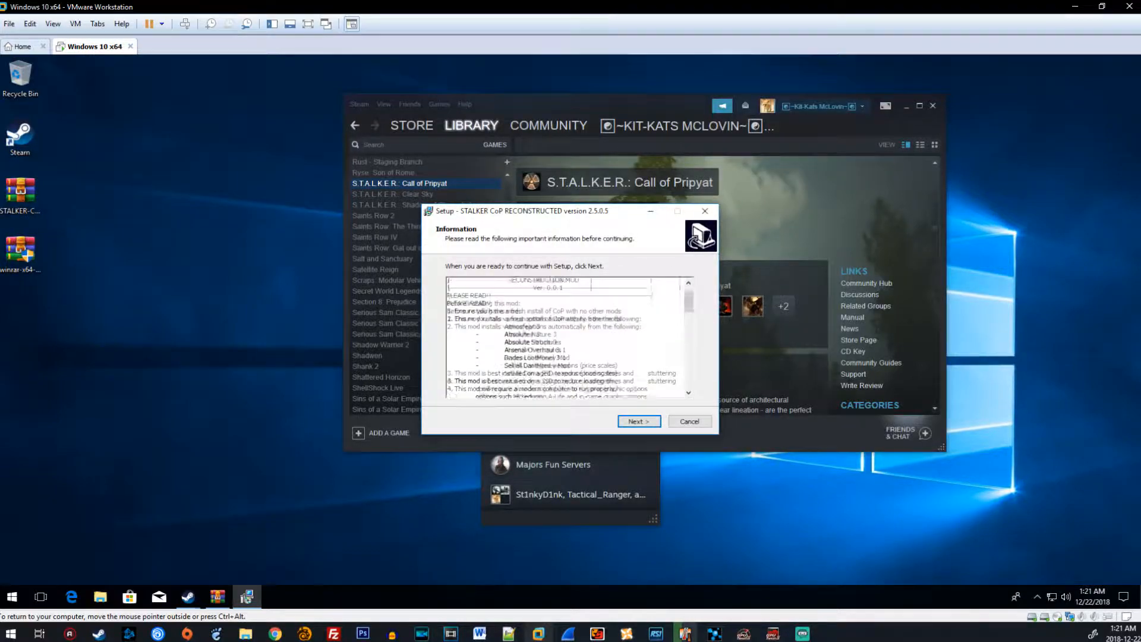
scroll(567, 336, up, 1)
click(630, 422)
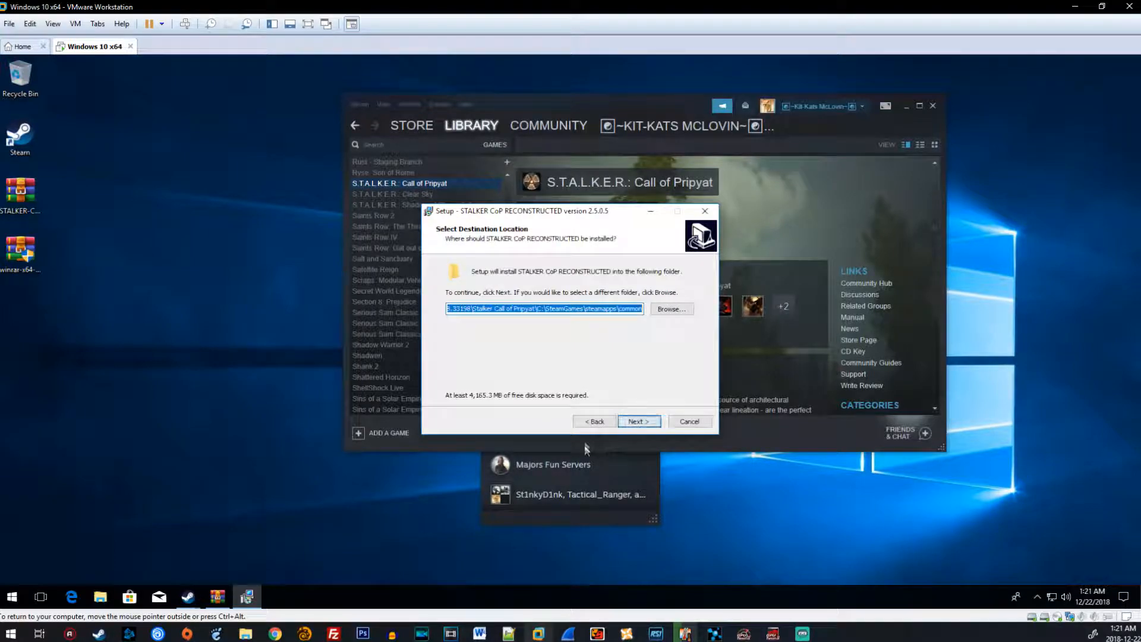
click(623, 422)
Read through the mod installer's full information text and return to its beginning
scroll(565, 336, down, 10)
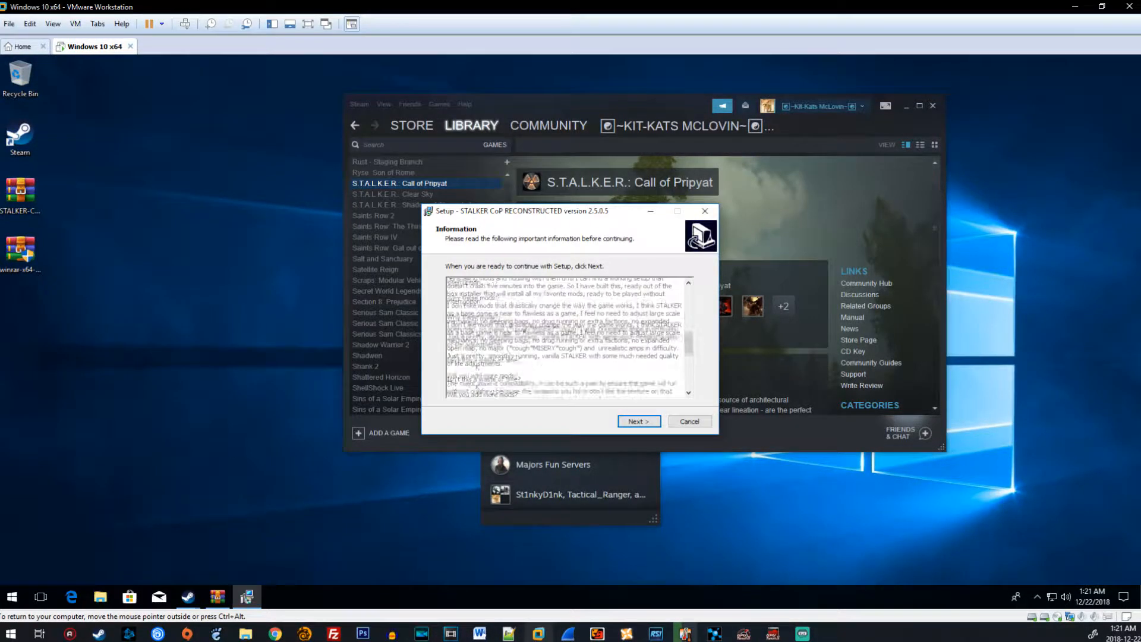
scroll(564, 335, down, 3)
scroll(564, 336, up, 5)
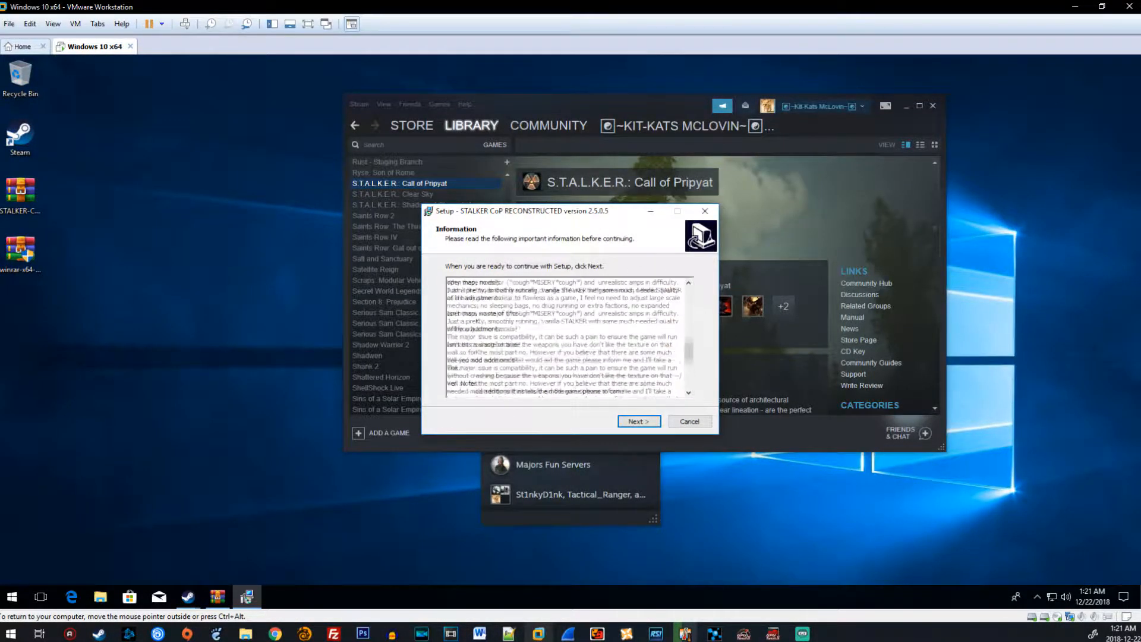
scroll(564, 336, up, 4)
scroll(564, 336, up, 5)
scroll(564, 336, down, 4)
scroll(564, 336, down, 10)
scroll(565, 336, down, 3)
scroll(565, 335, up, 4)
scroll(565, 335, up, 12)
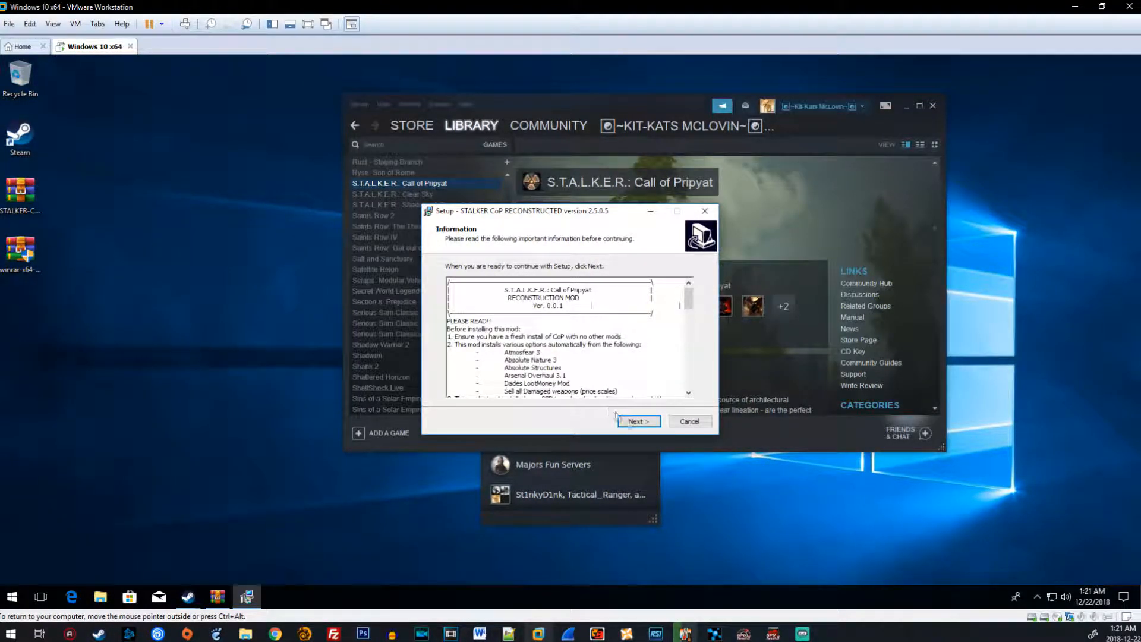
Proceed to the installer's destination location page and examine the full default folder path from beginning to end
click(640, 421)
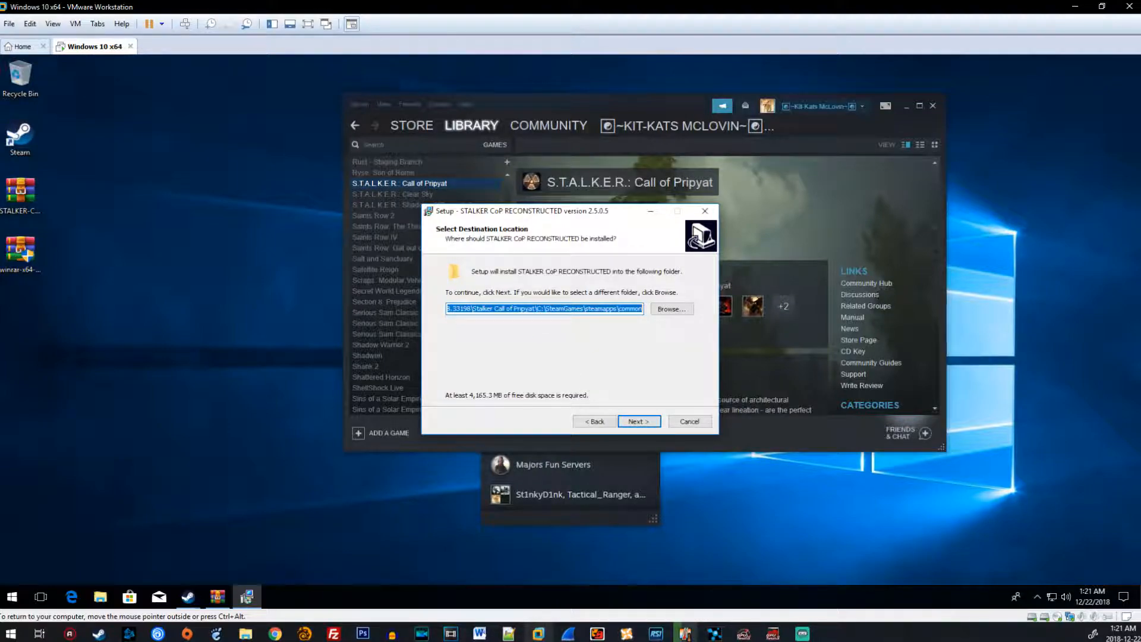
click(551, 309)
key(ctrl+a)
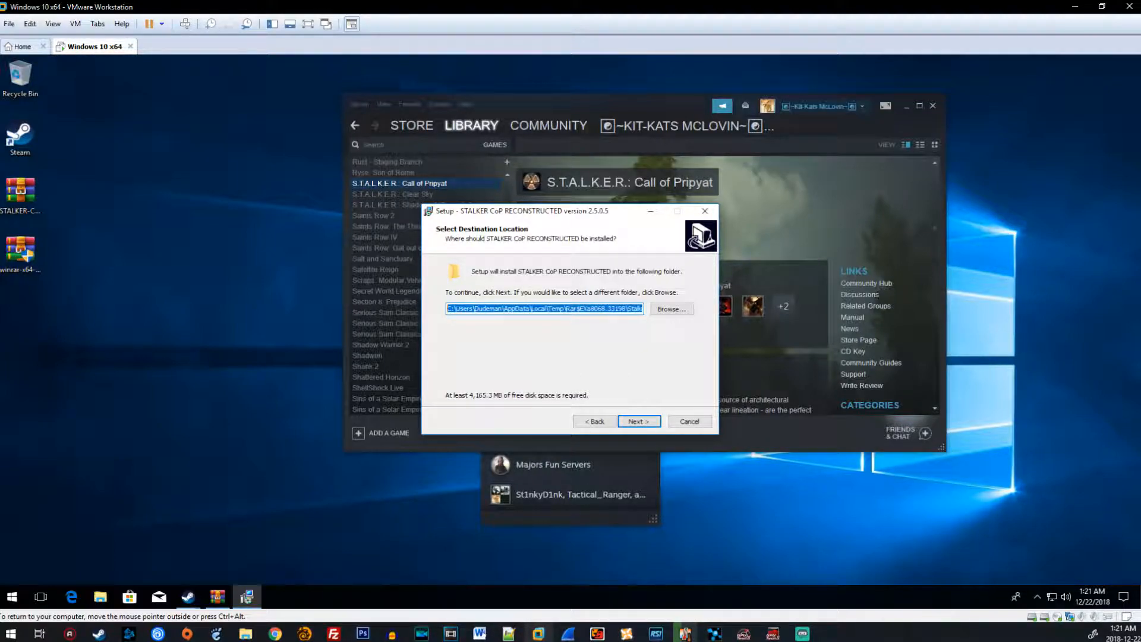
drag(642, 308, 577, 308)
click(531, 309)
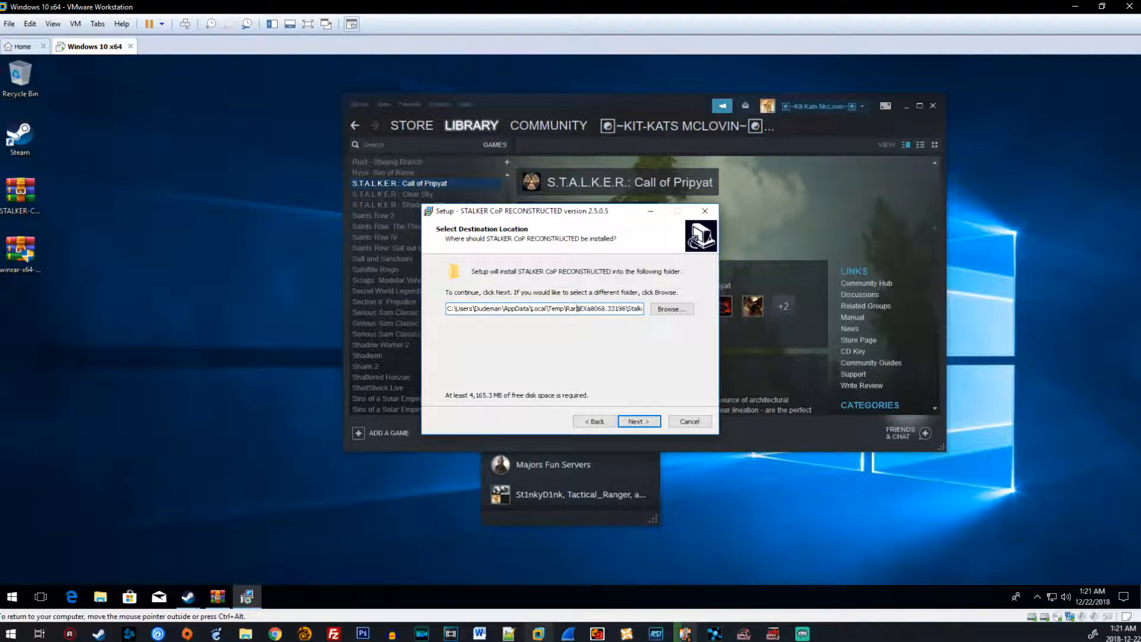
drag(575, 308, 615, 309)
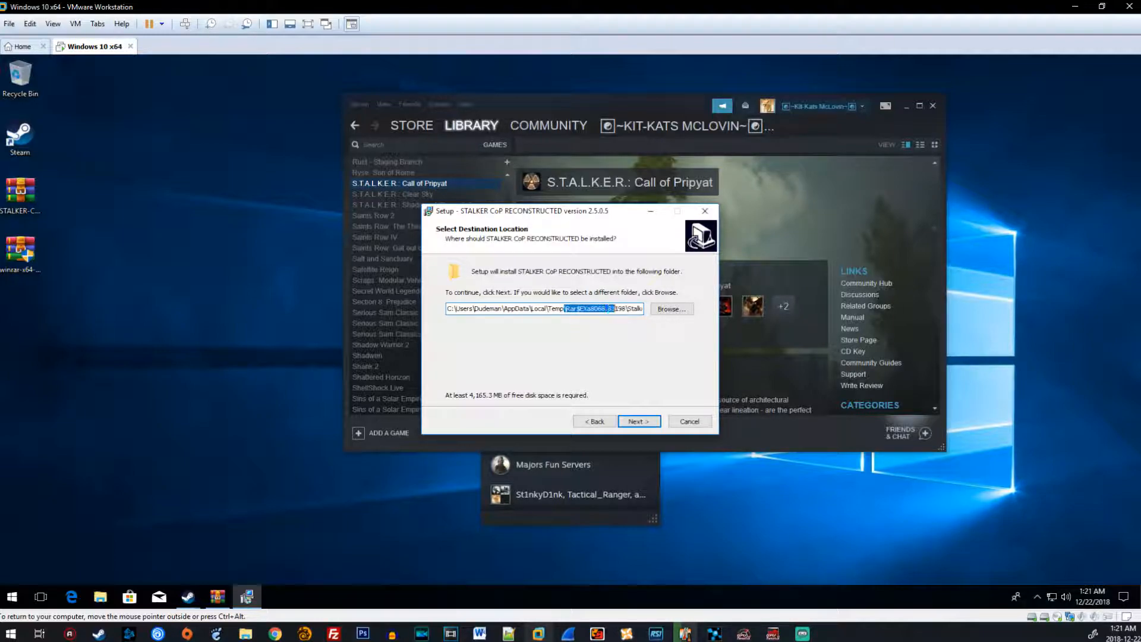
click(615, 309)
drag(465, 308, 671, 309)
click(582, 309)
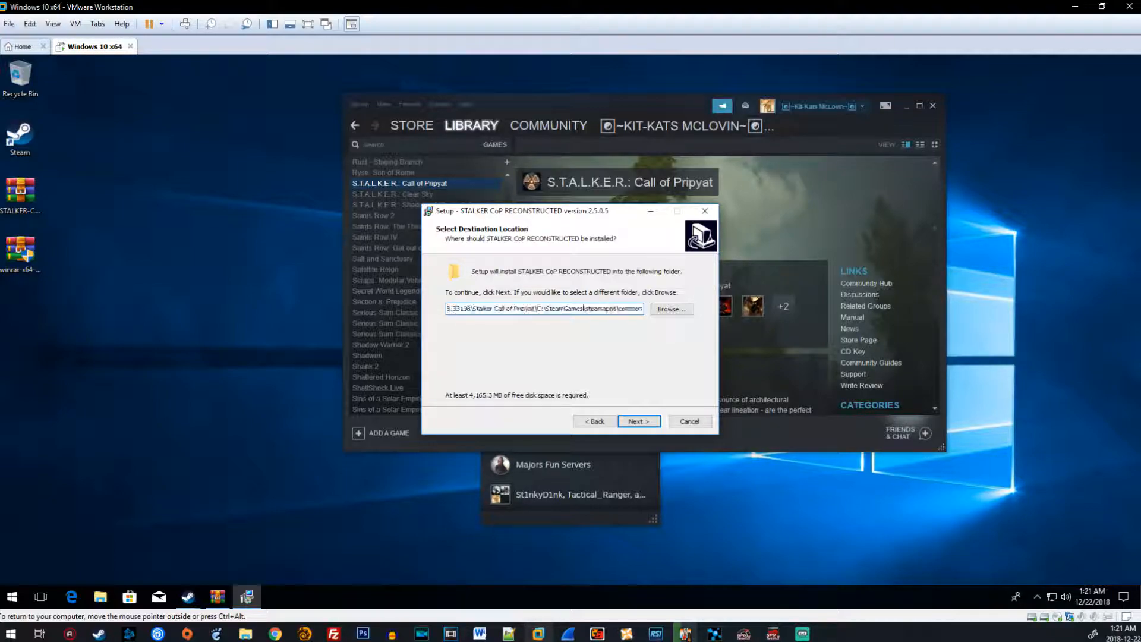
Try replacing the destination path with only its C:\SteamGames\steamapps\common part, and undo the replacement
mouse_move(537, 309)
mouse_down()
mouse_move(640, 309)
mouse_move(440, 309)
mouse_move(627, 308)
mouse_move(537, 309)
mouse_up()
key(ctrl+c)
key(ctrl+a)
key(BackSpace)
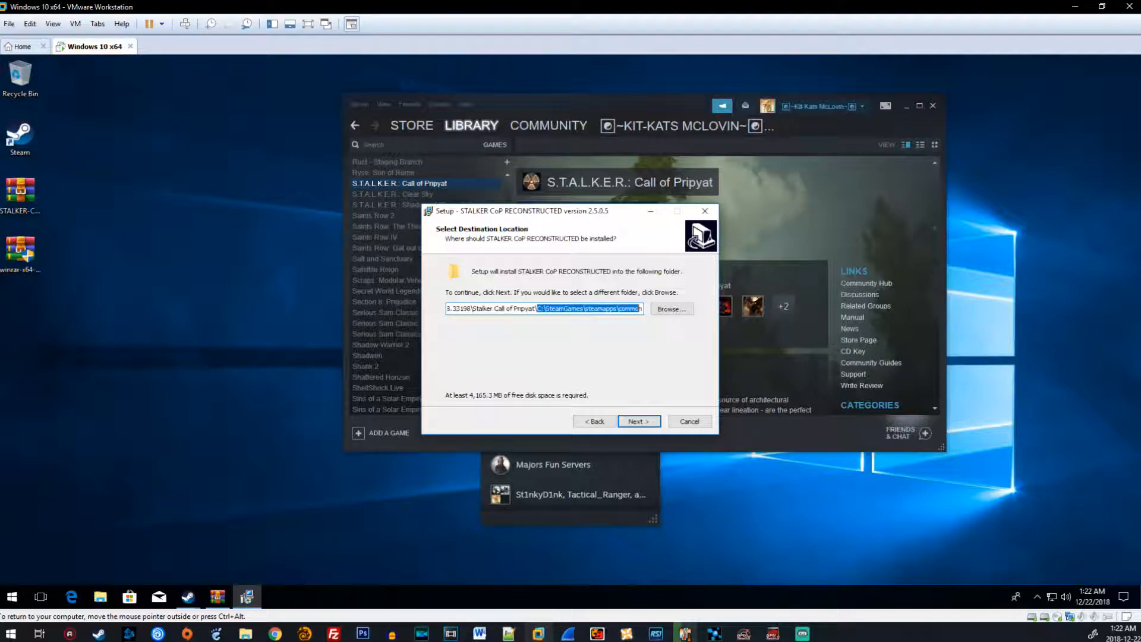
click(588, 308)
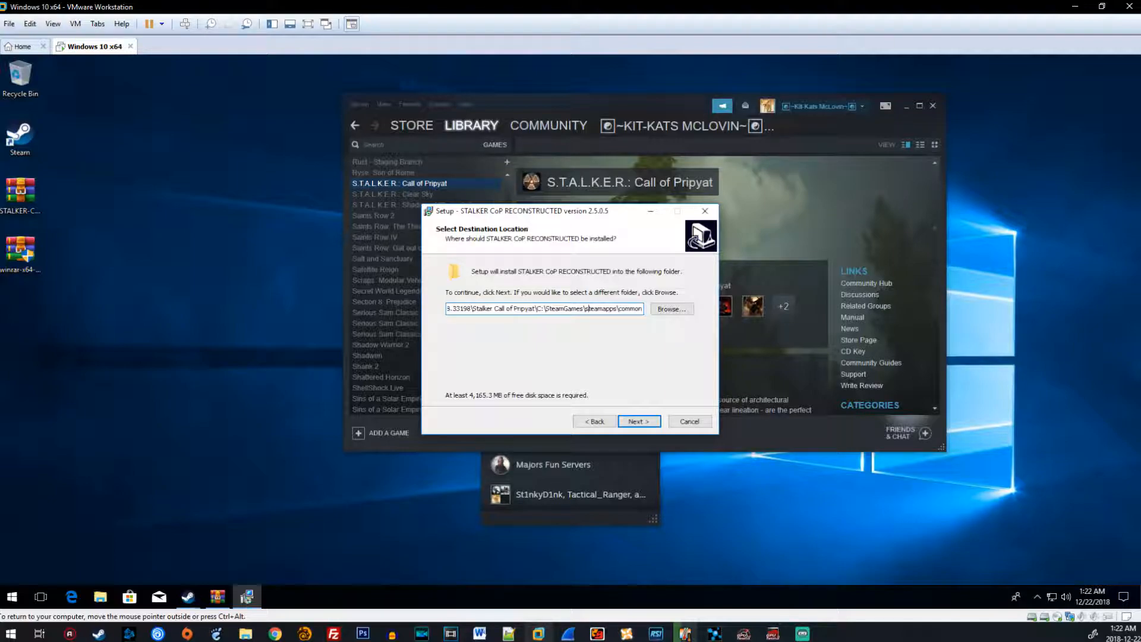
key(ctrl+a)
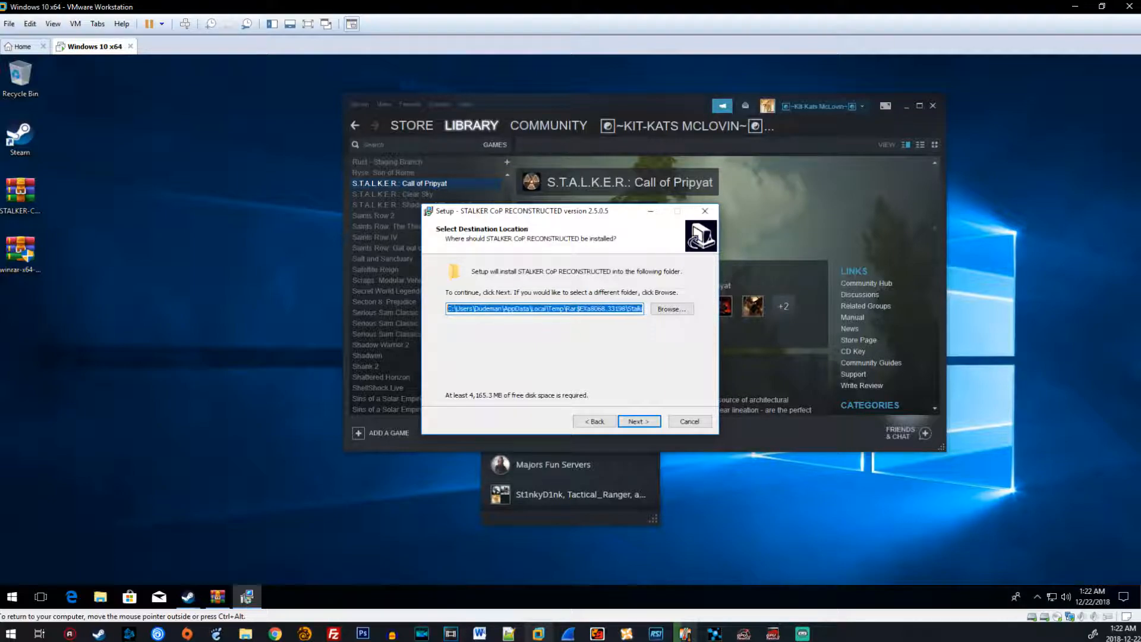
key(ctrl+v)
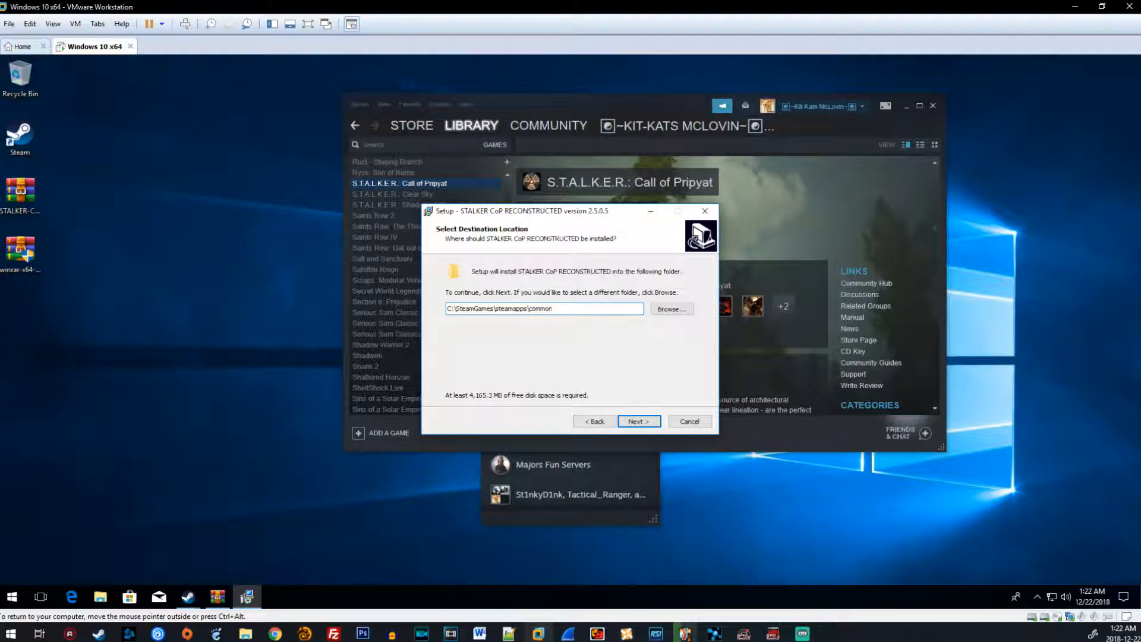
key(ctrl+z)
click(586, 309)
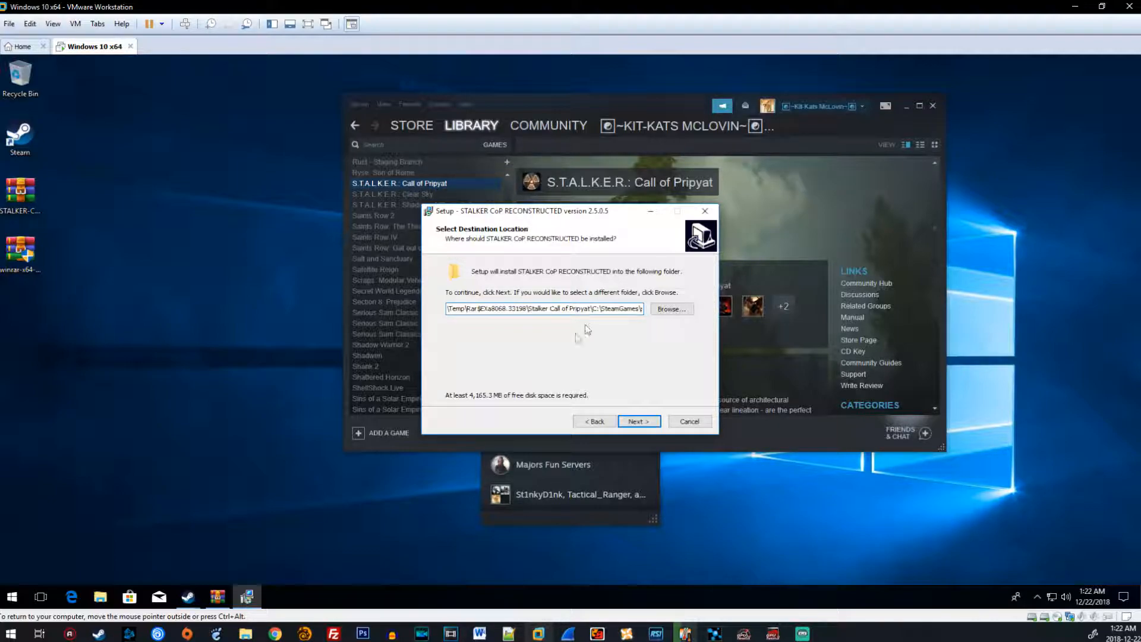
Examine the temporary-folder part and the SteamGames part of the installer's default destination path again, with the window moved aside
drag(536, 308, 447, 308)
drag(640, 308, 666, 295)
drag(516, 308, 361, 314)
click(482, 308)
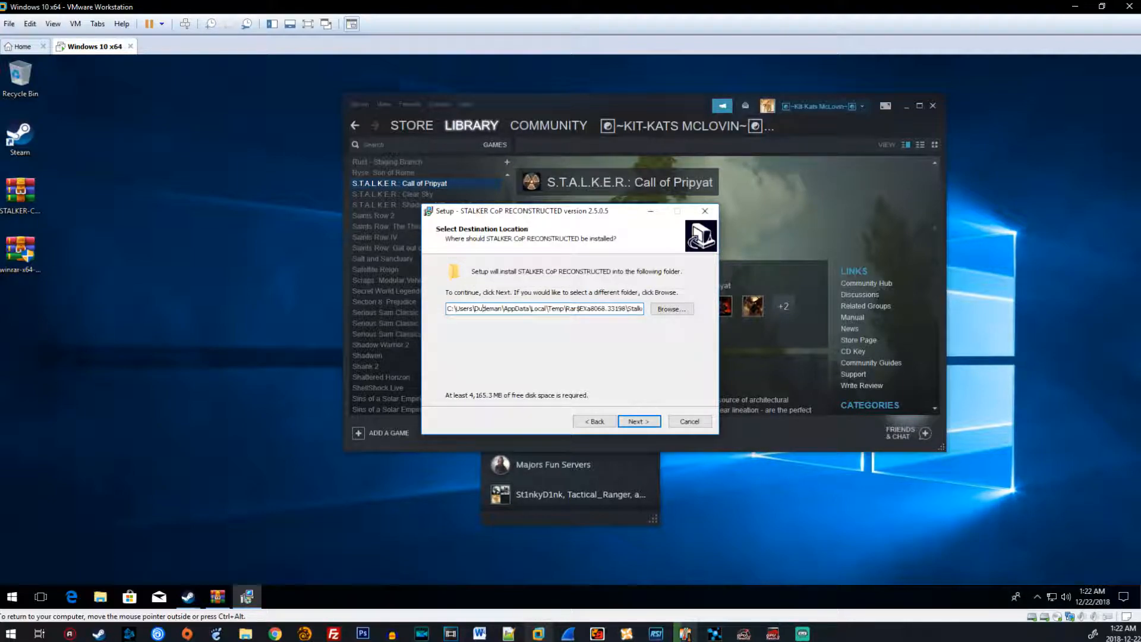
drag(483, 308, 647, 309)
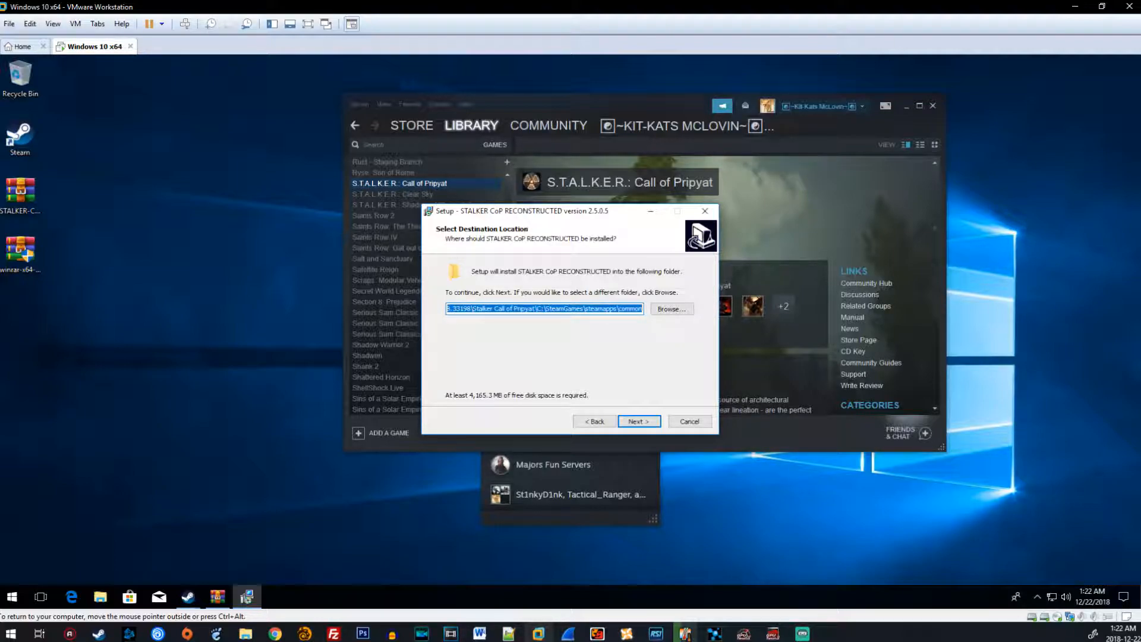
click(585, 308)
drag(551, 216, 360, 209)
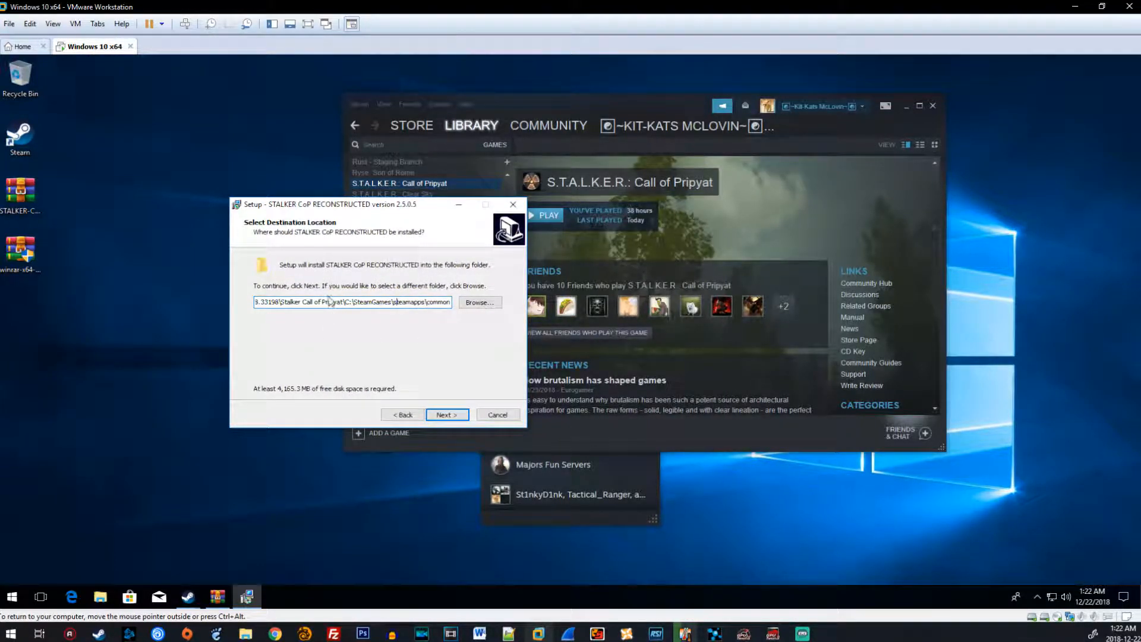
drag(393, 302, 453, 302)
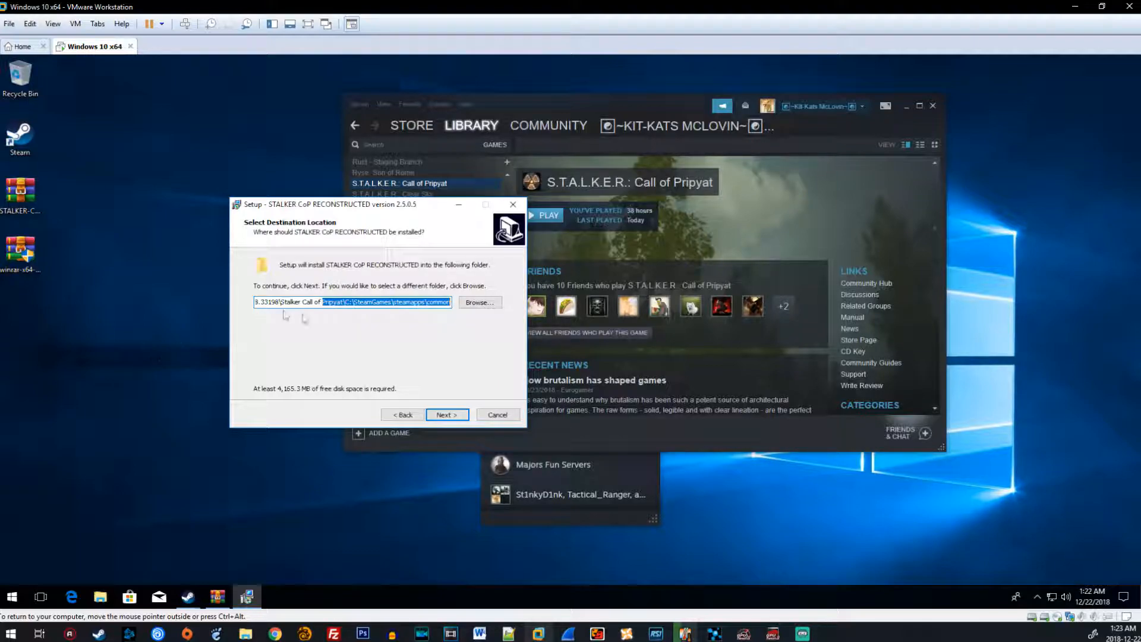
Open the local files folder of S.T.A.L.K.E.R.: Call of Pripyat from its Steam properties and place it beside the installer
drag(383, 204, 231, 186)
click(660, 246)
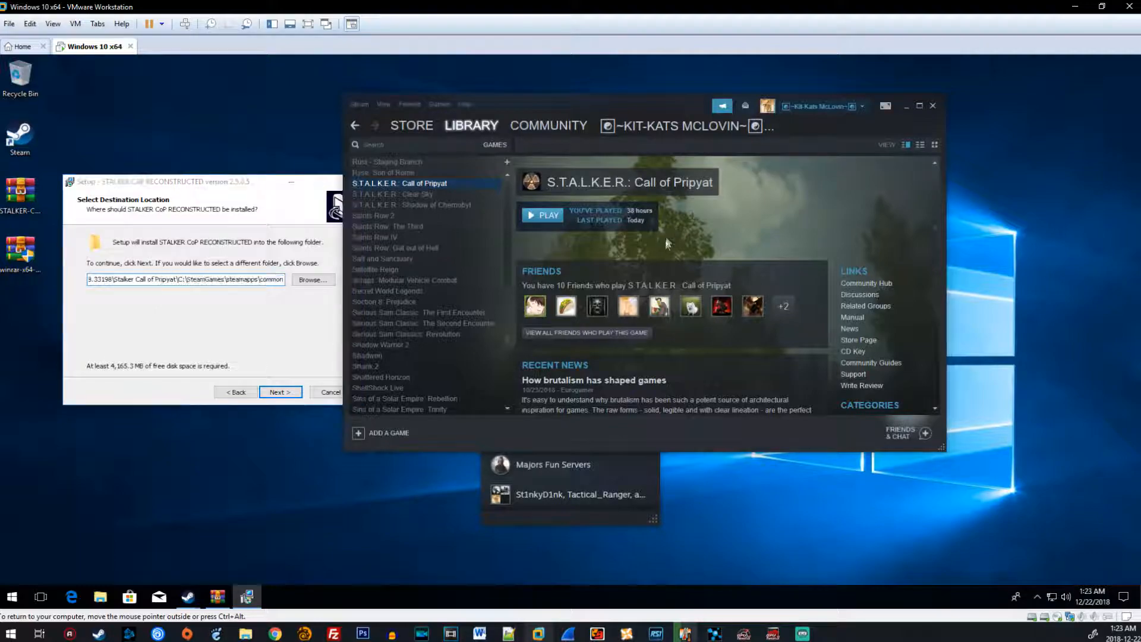
drag(611, 102, 699, 95)
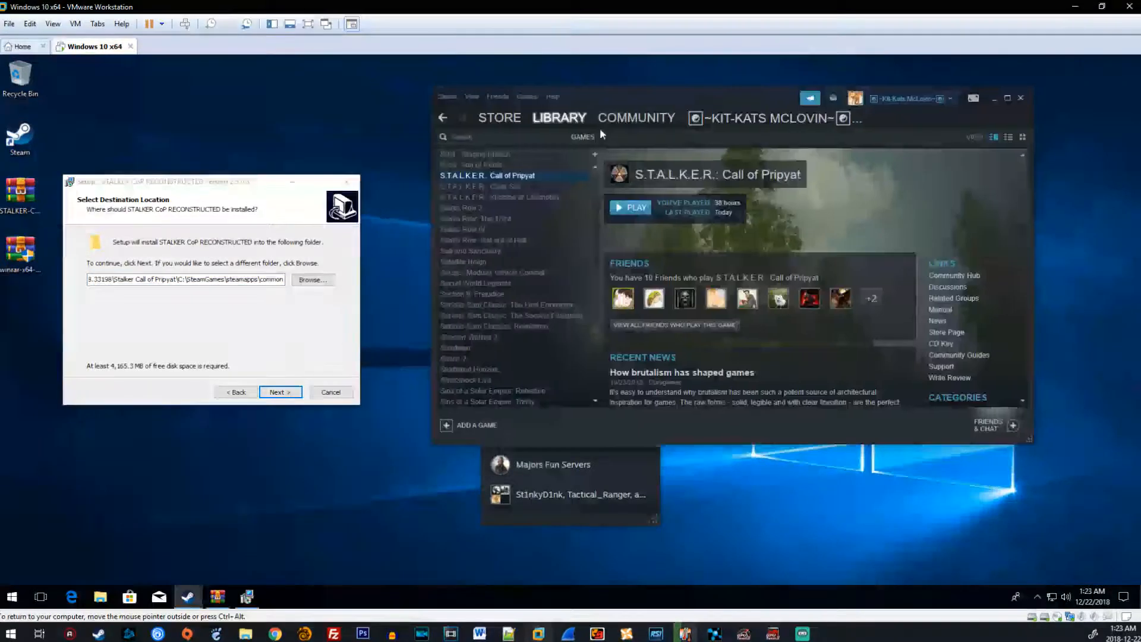
right_click(483, 176)
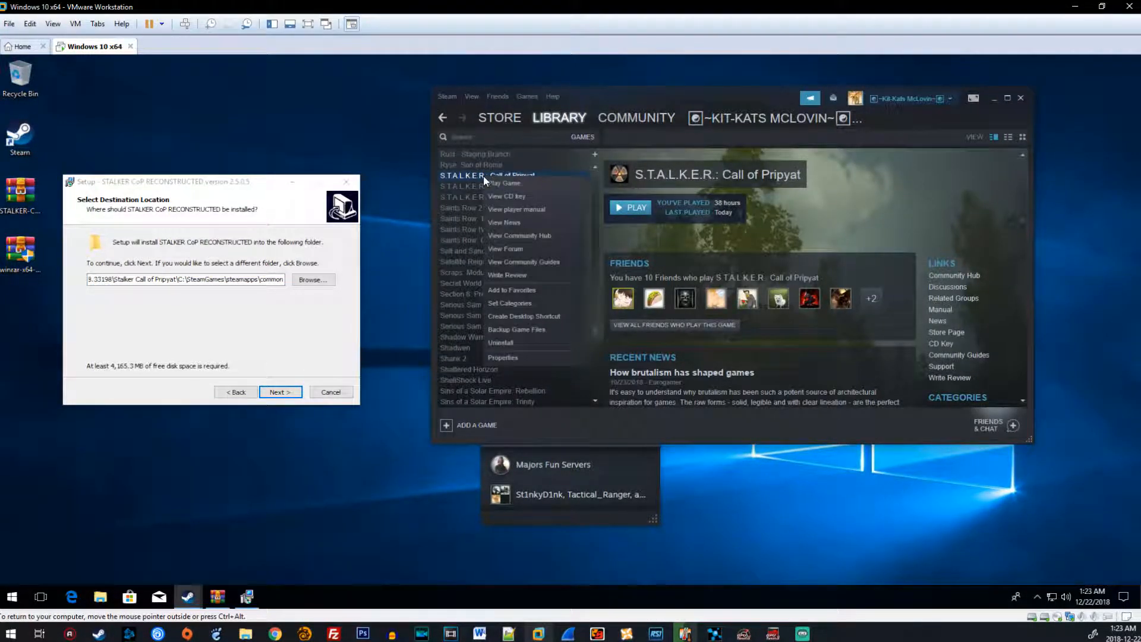
click(519, 353)
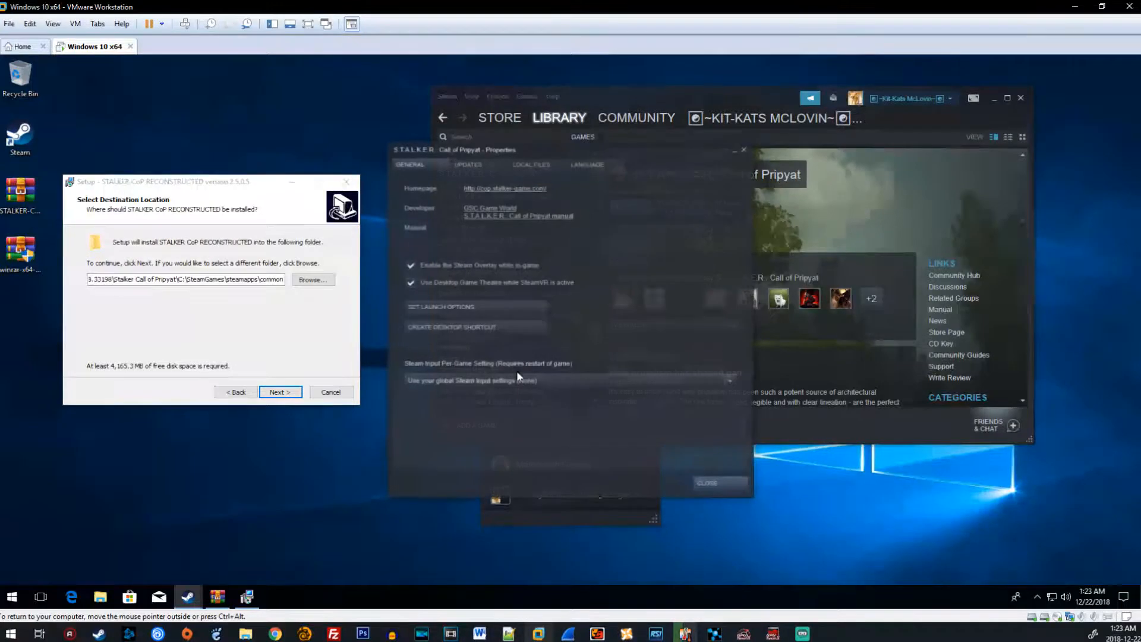
click(531, 168)
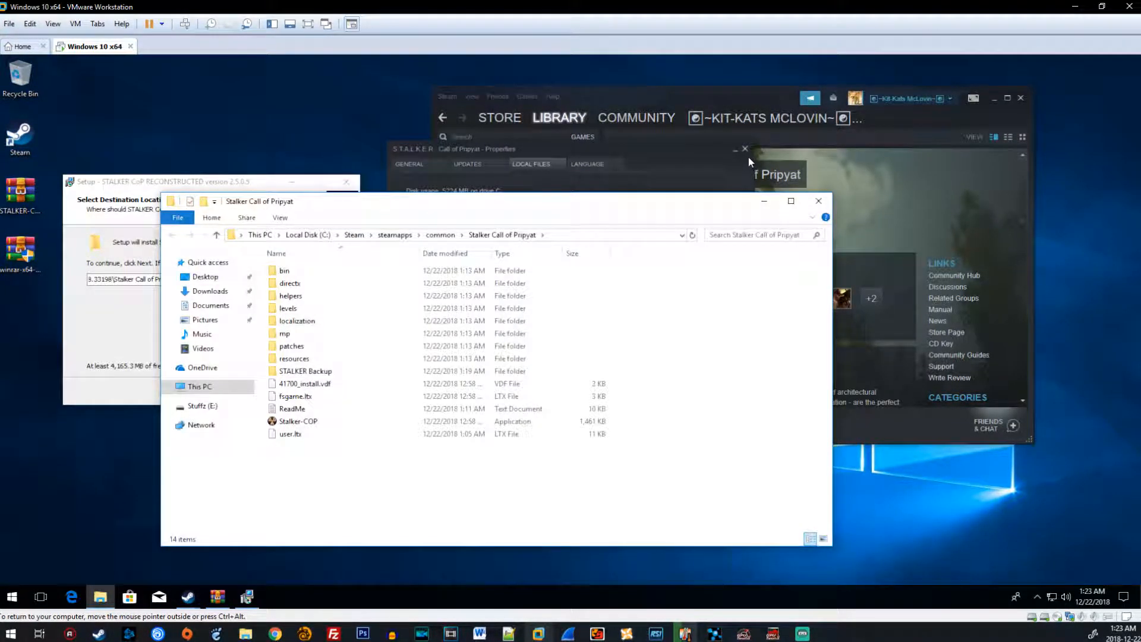
click(745, 149)
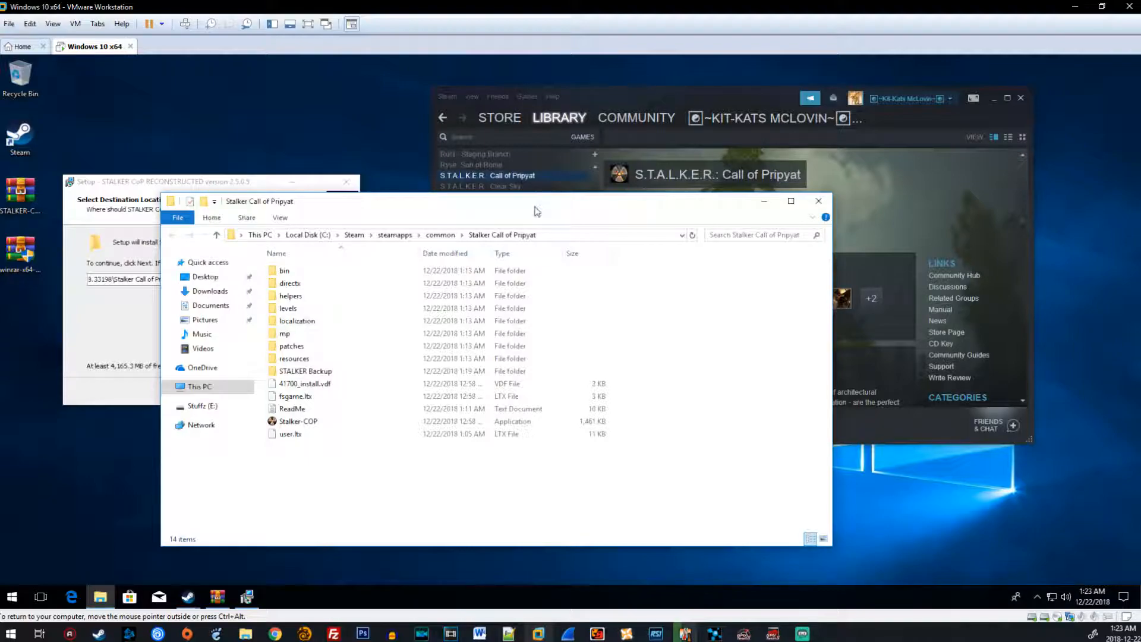
drag(537, 211, 772, 133)
Copy the full path of the Stalker Call of Pripyat game folder
click(552, 158)
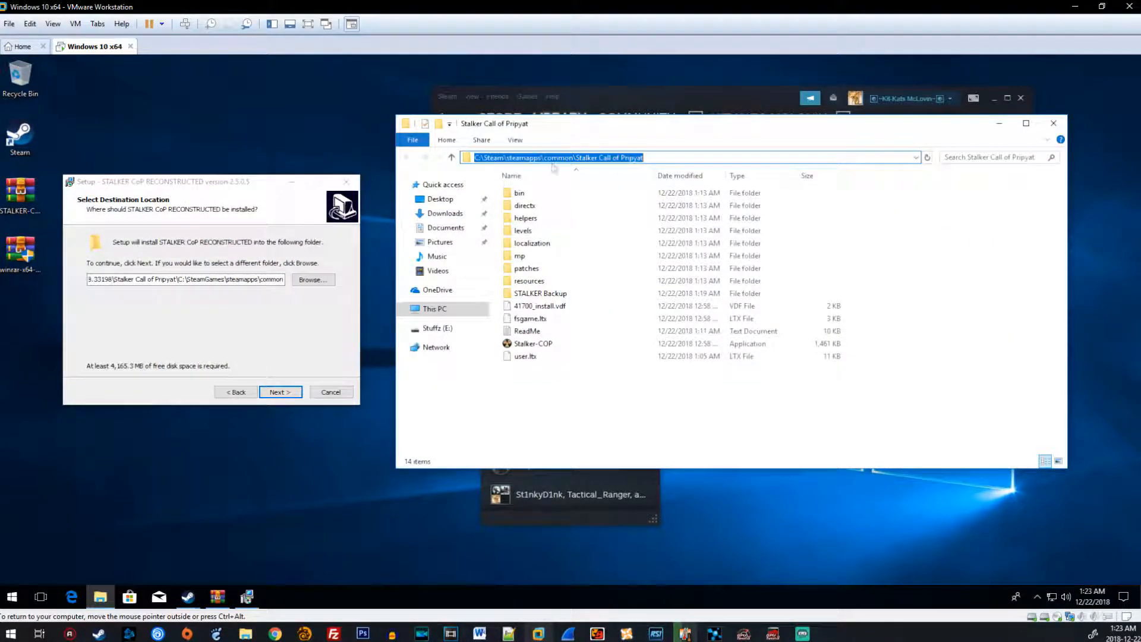
click(952, 251)
click(803, 158)
key(ctrl+c)
Set the installer's destination to the copied path C:\Steam\steamapps\common\Stalker Call of Pripyat and check the entry
click(312, 279)
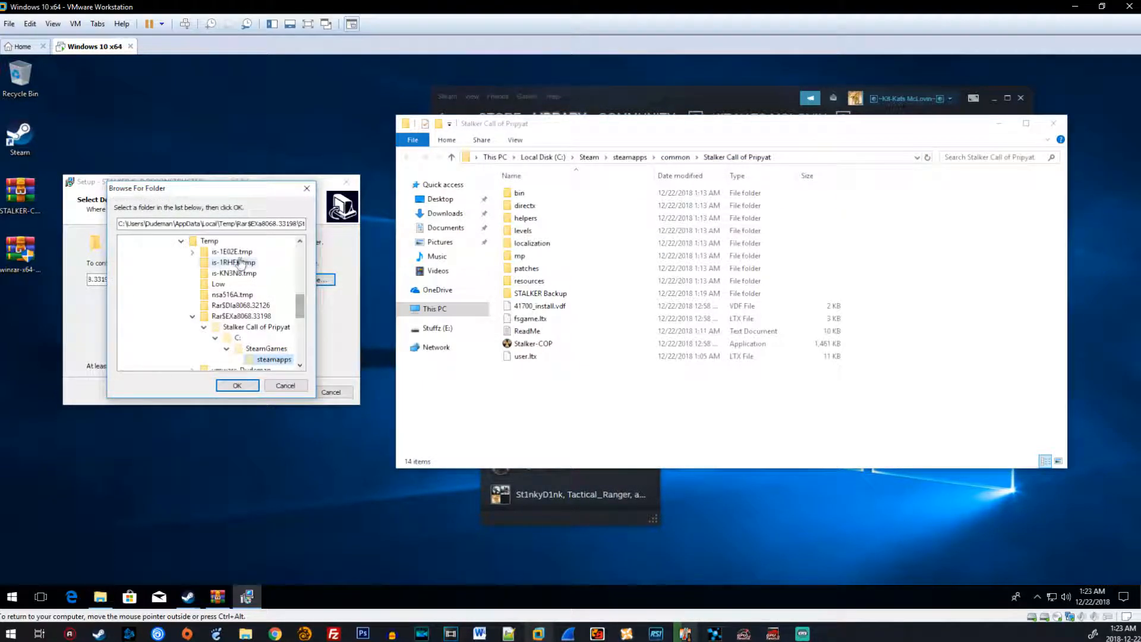
click(295, 385)
key(ctrl+a)
click(209, 278)
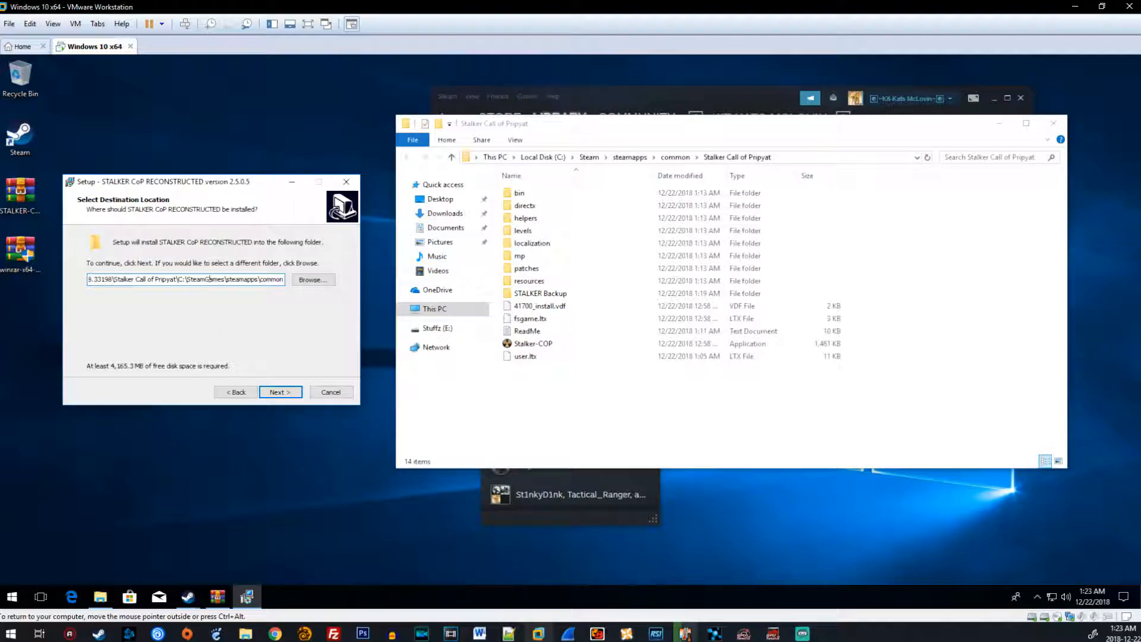
key(ctrl+a)
key(ctrl+v)
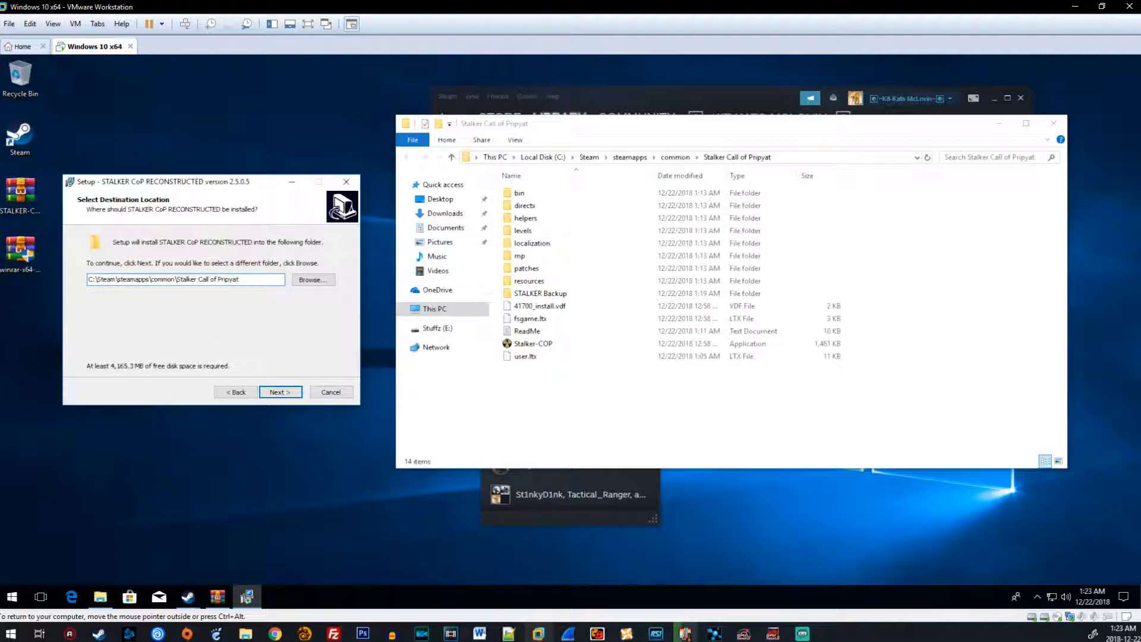
drag(240, 280, 148, 279)
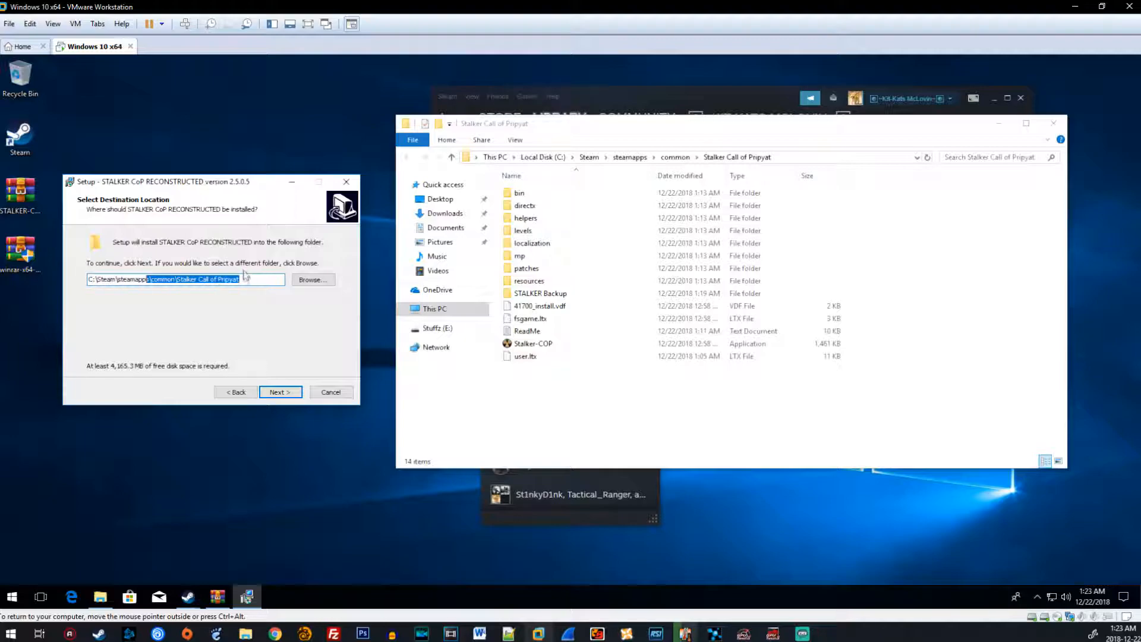
click(247, 276)
Accept the destination, agree to install into the existing game folder, and start the installation
click(278, 392)
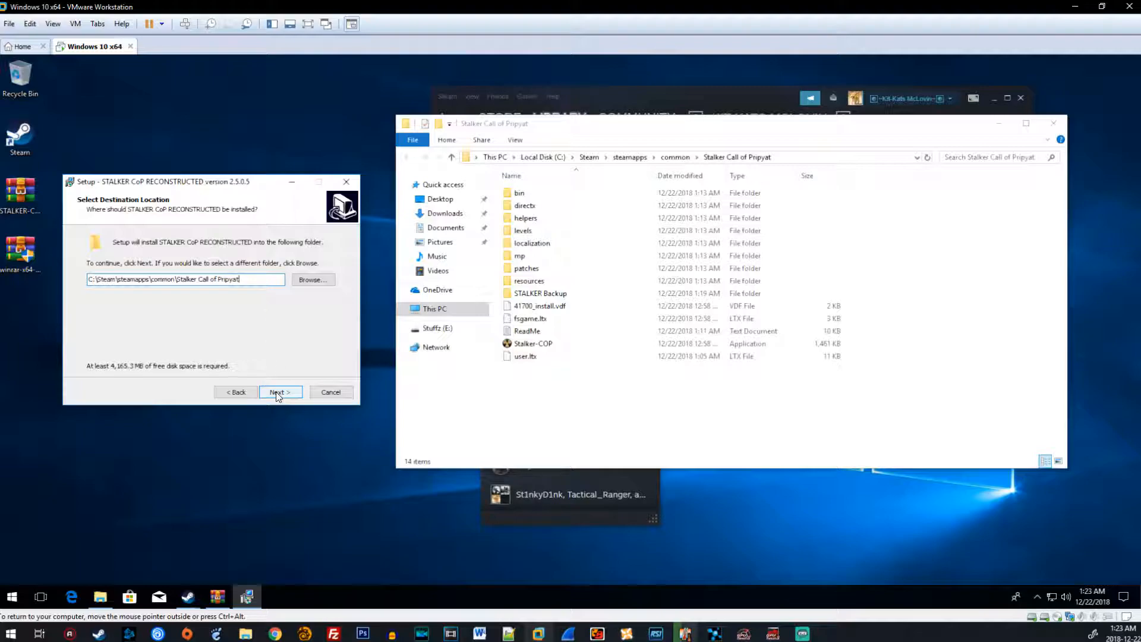
drag(512, 294, 175, 240)
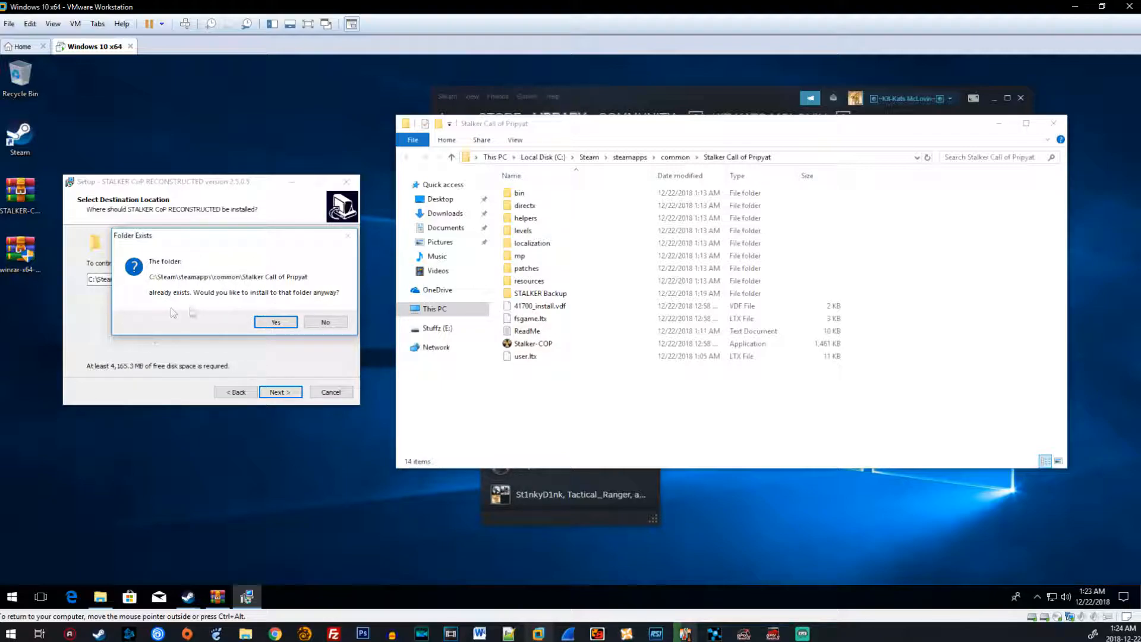
click(275, 322)
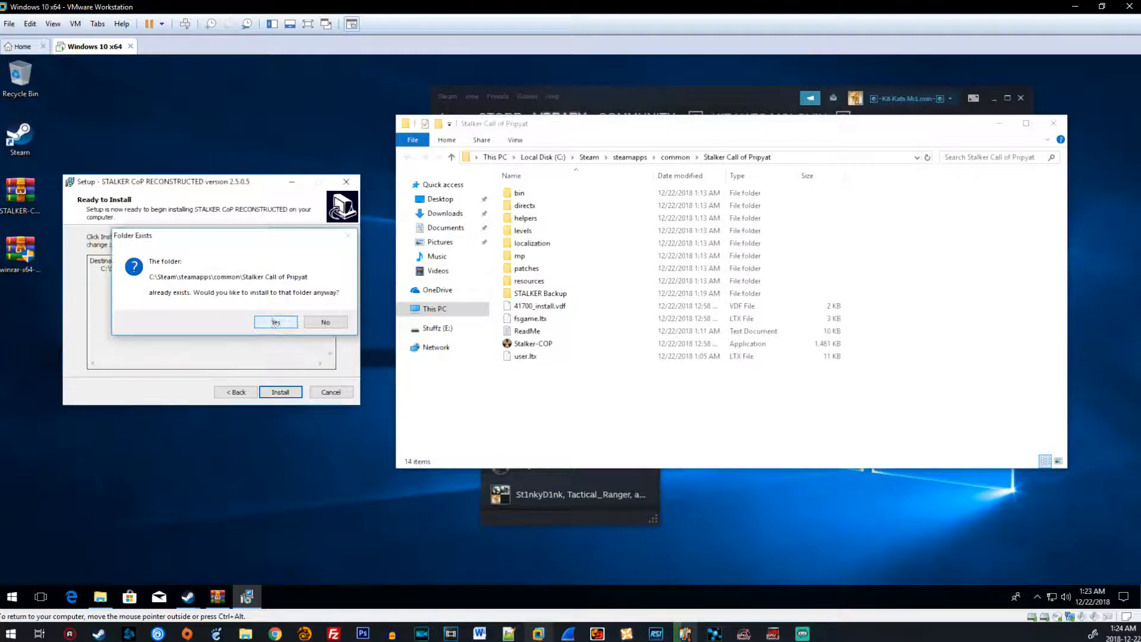
click(280, 391)
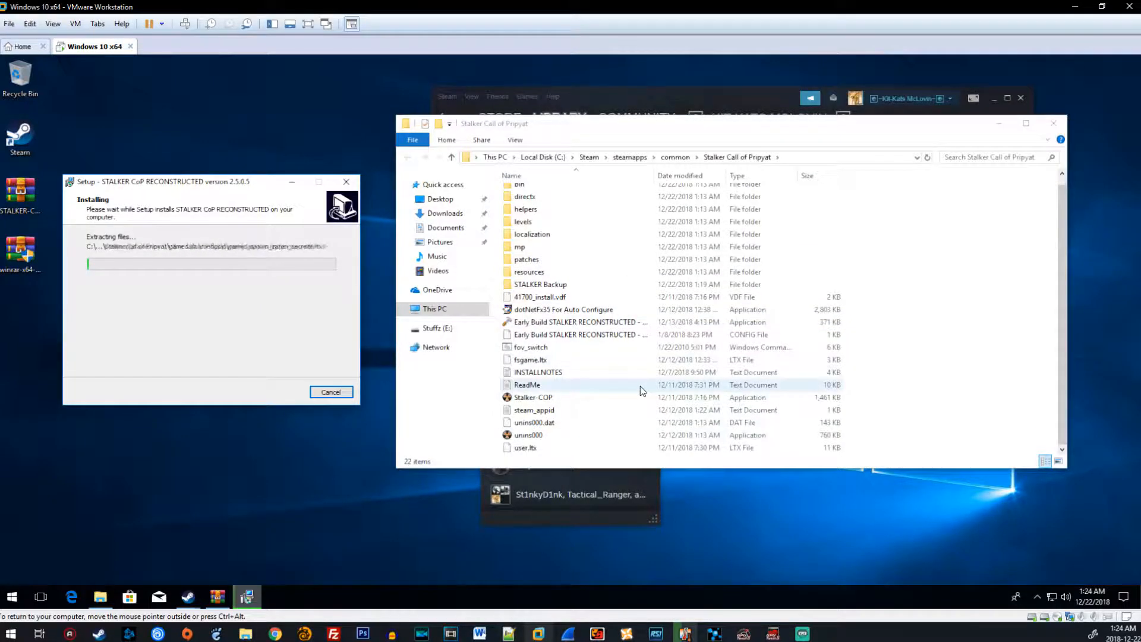
Check the archive's filename on the mod's ModDB download page in Chrome, and return to the VMware window
drag(209, 183, 242, 178)
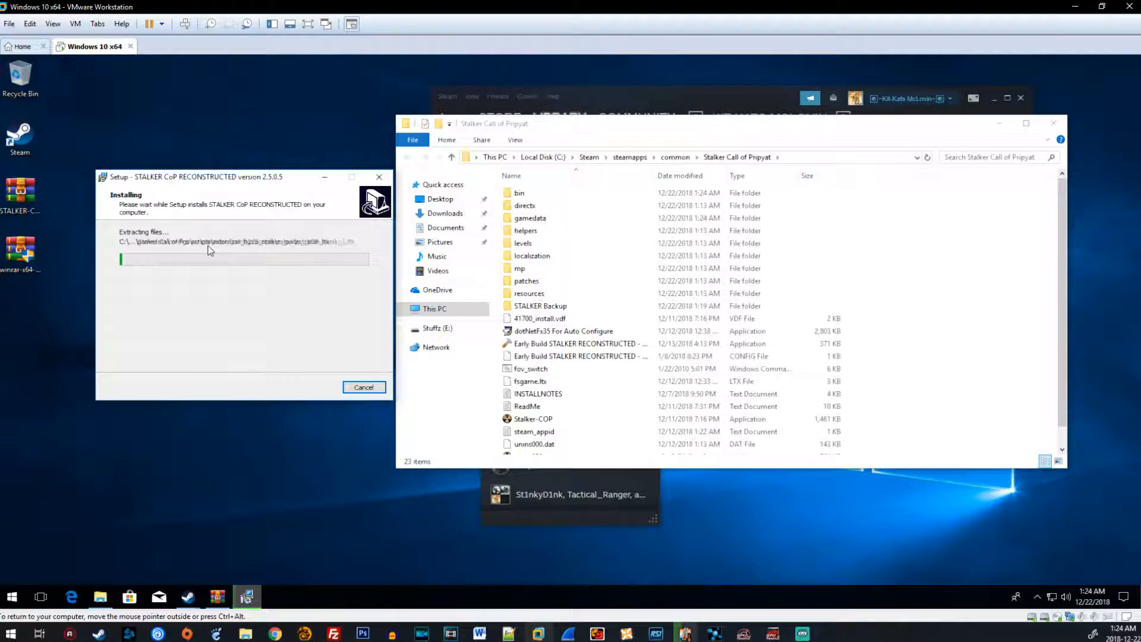
click(81, 488)
click(276, 634)
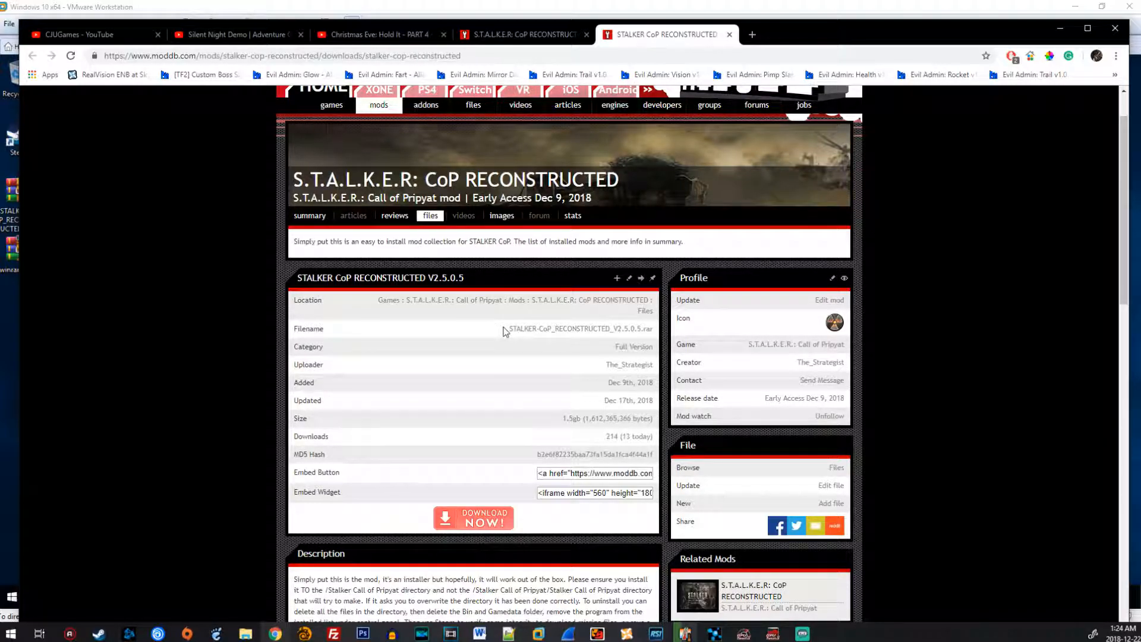
drag(509, 330, 648, 330)
click(601, 347)
drag(862, 33, 0, 169)
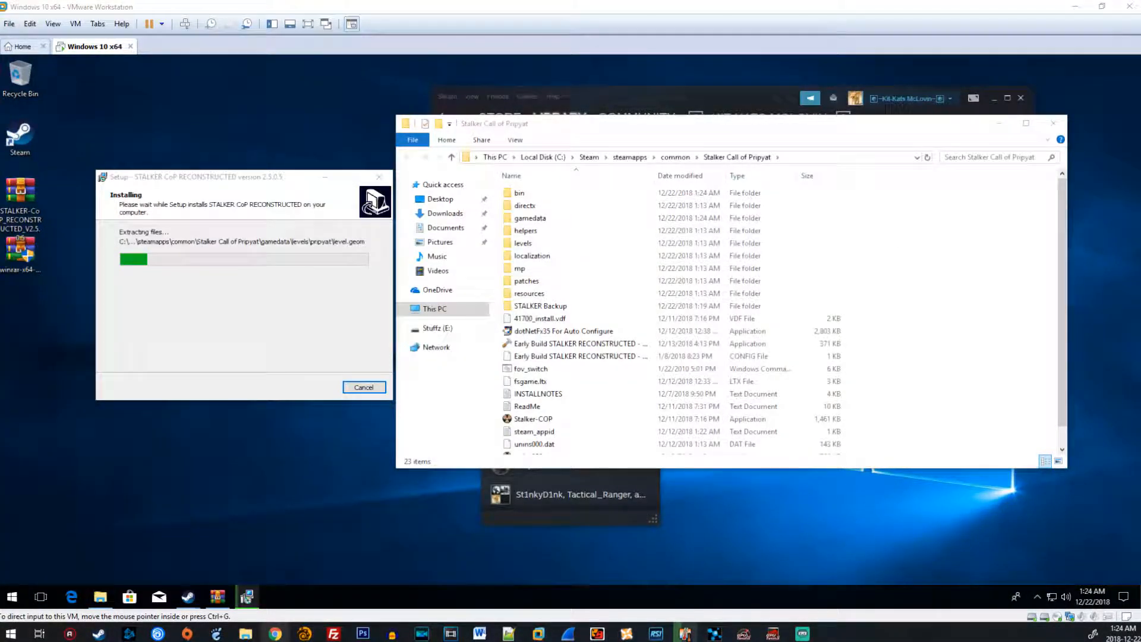
Widen the Name column of the game folder and select Early Build STALKER RECONSTRUCTED - Auto Config Software V2.5
click(949, 356)
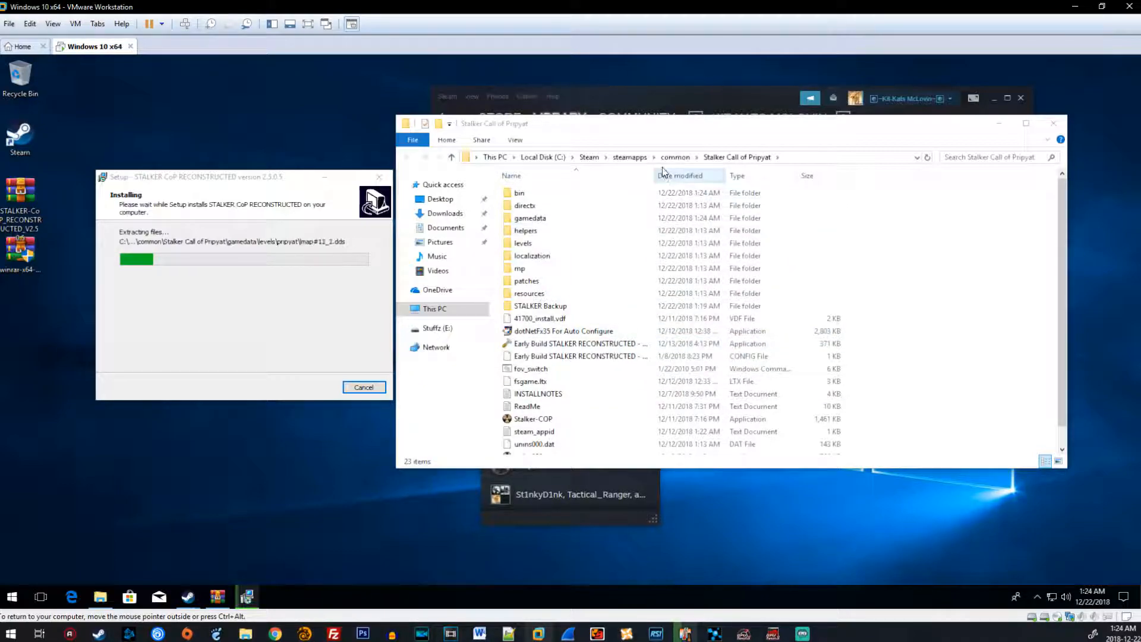
drag(653, 175, 774, 181)
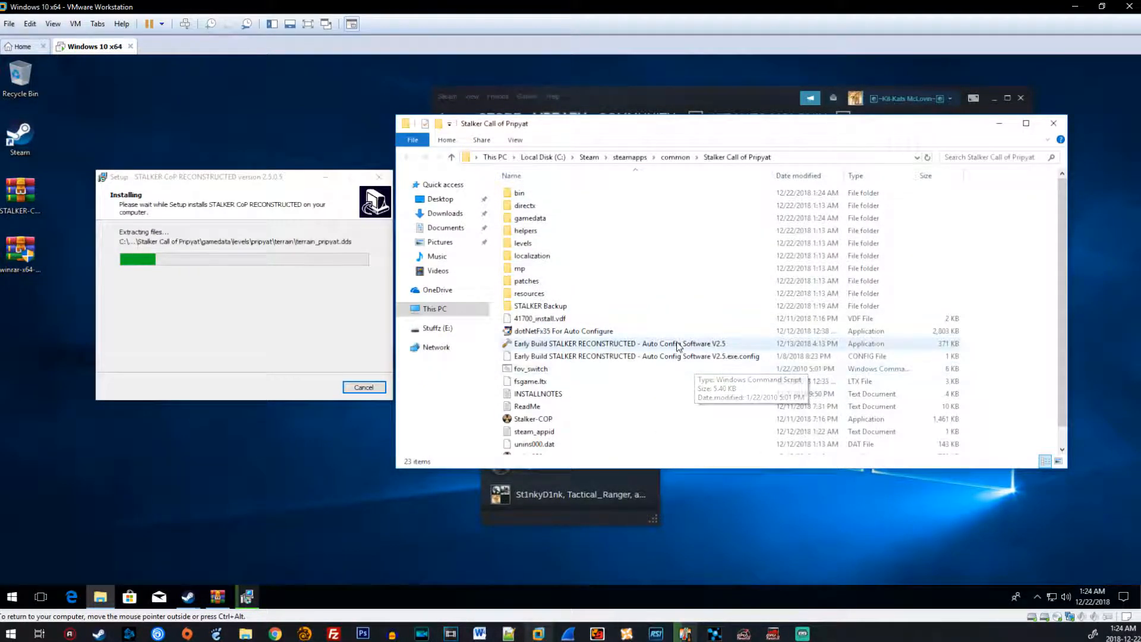
click(746, 347)
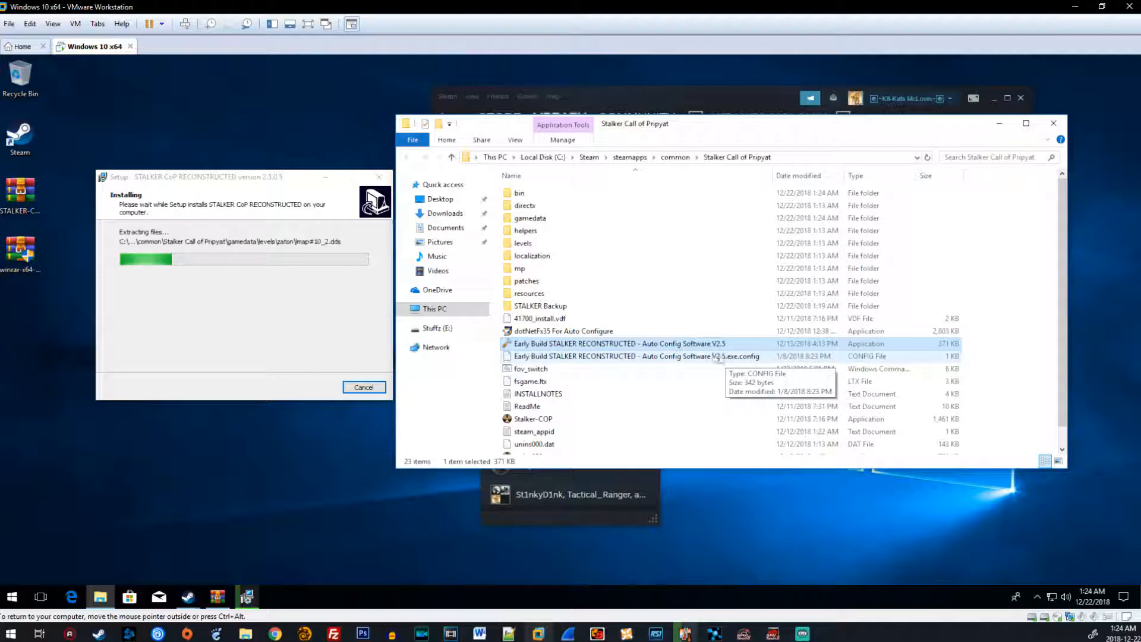
Open the Early Build STALKER RECONSTRUCTED - Auto Config Software V2.5.exe.config file in Notepad, keeping it as the default app for .config files
right_click(633, 359)
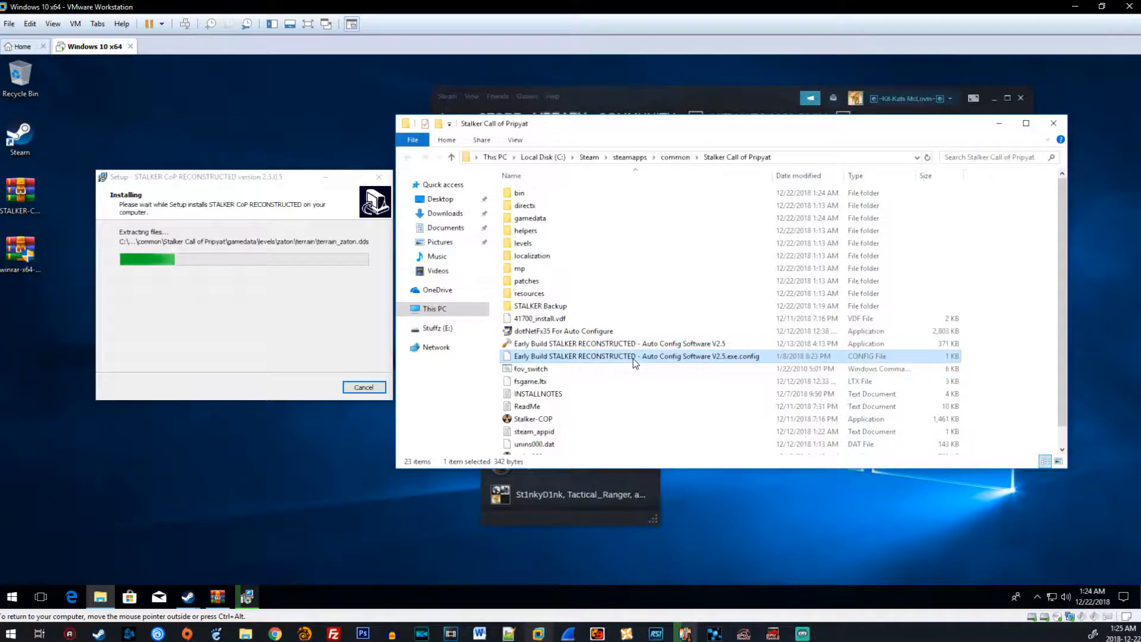
click(670, 367)
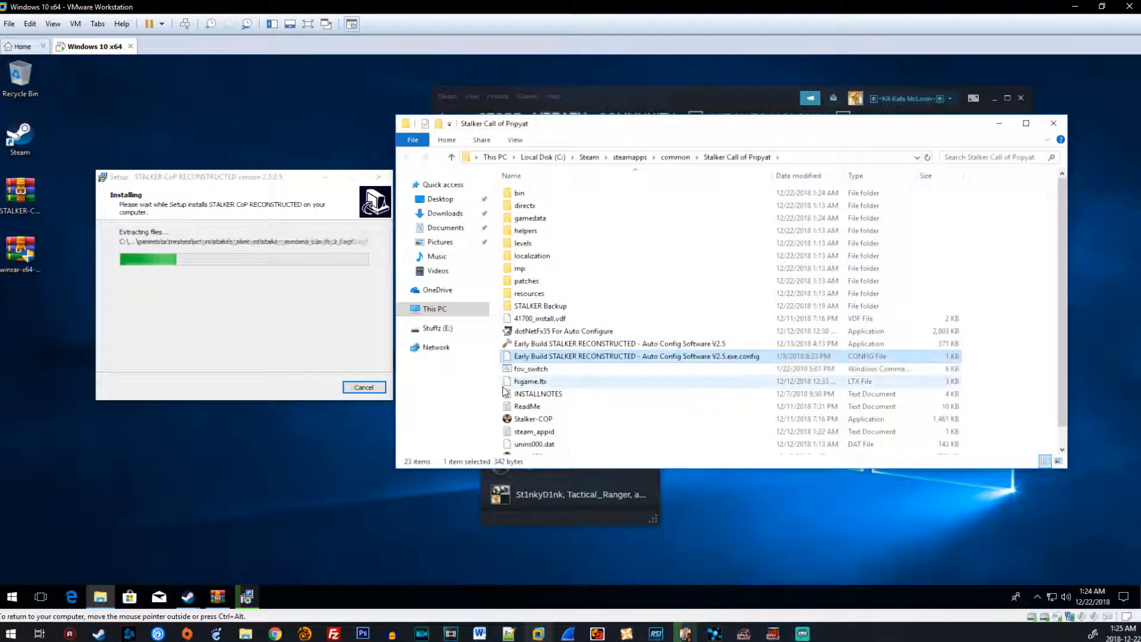
click(486, 271)
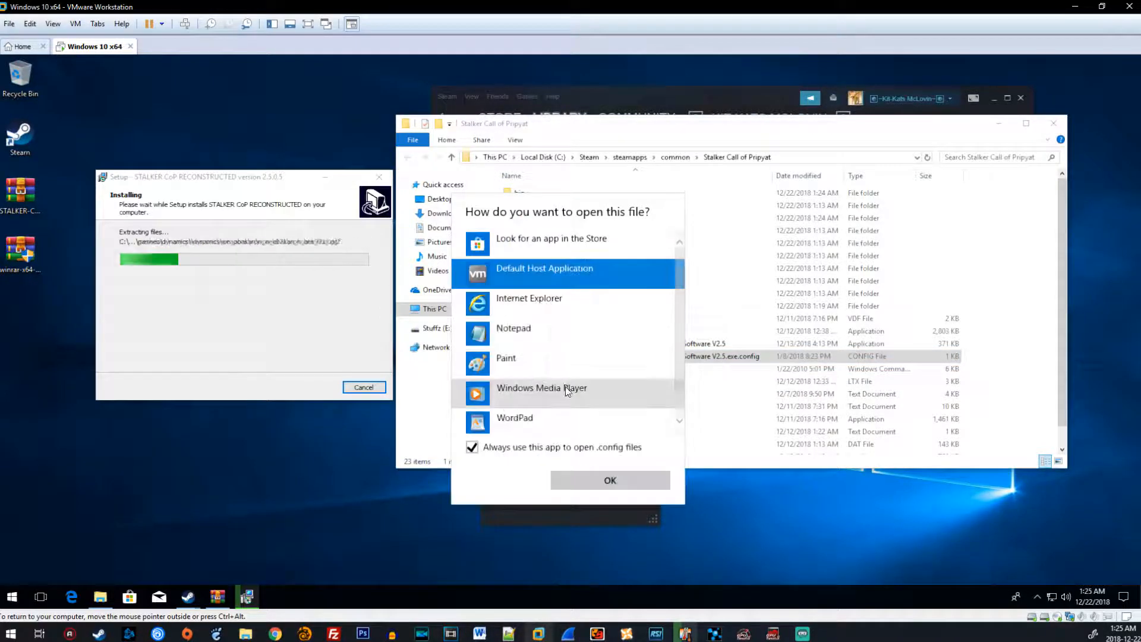
click(523, 332)
click(639, 478)
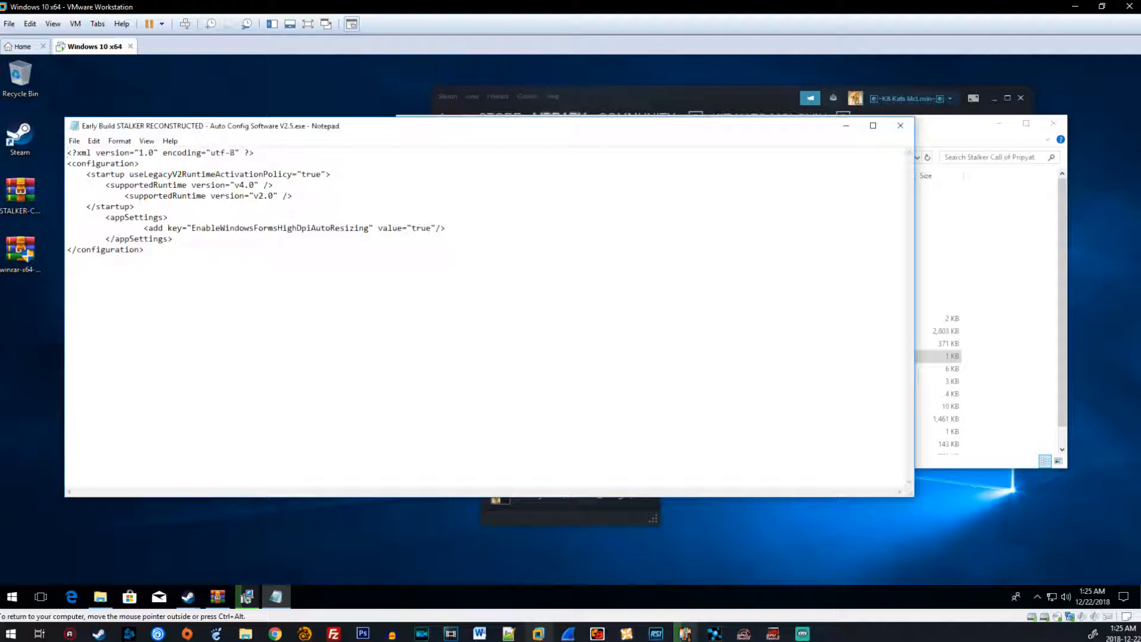
Examine the startup runtime policy and supported runtime versions in the config file, and close it
drag(128, 174, 277, 174)
click(269, 196)
click(898, 139)
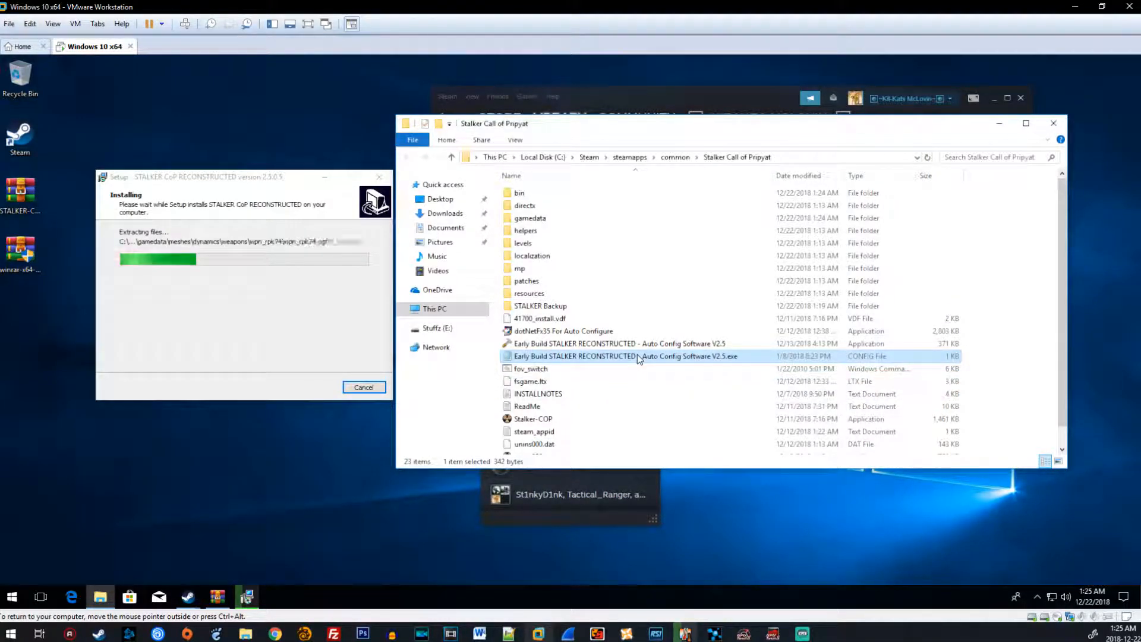
click(1034, 328)
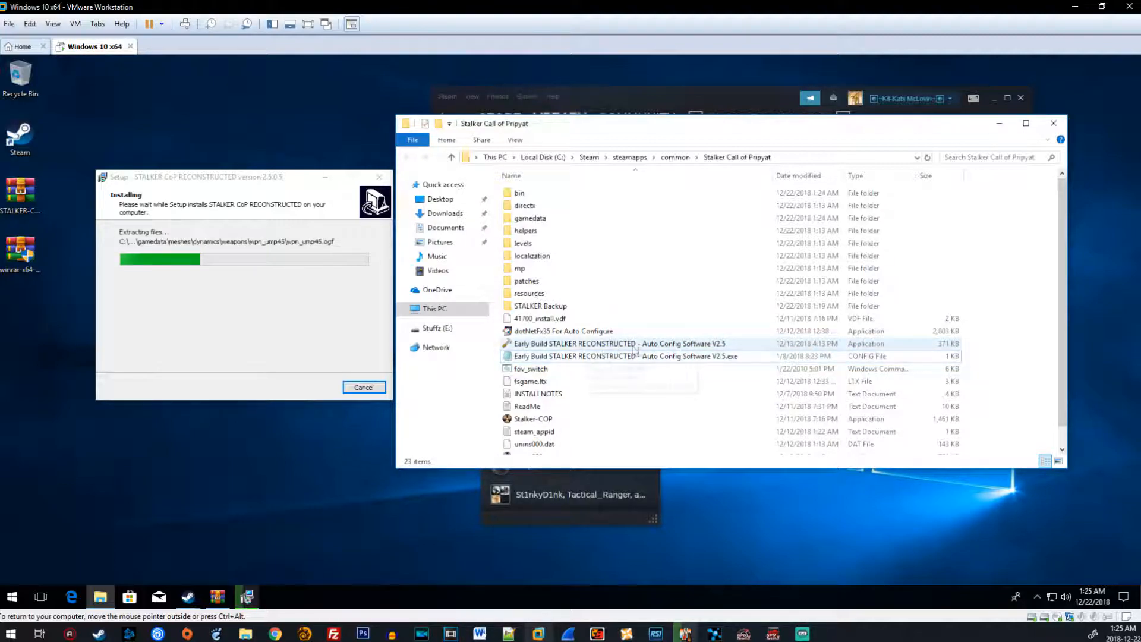
Move the STALKER CoP RECONSTRUCTED setup window clear of the folder list, continue past its information page once installed, and finish the setup
click(254, 180)
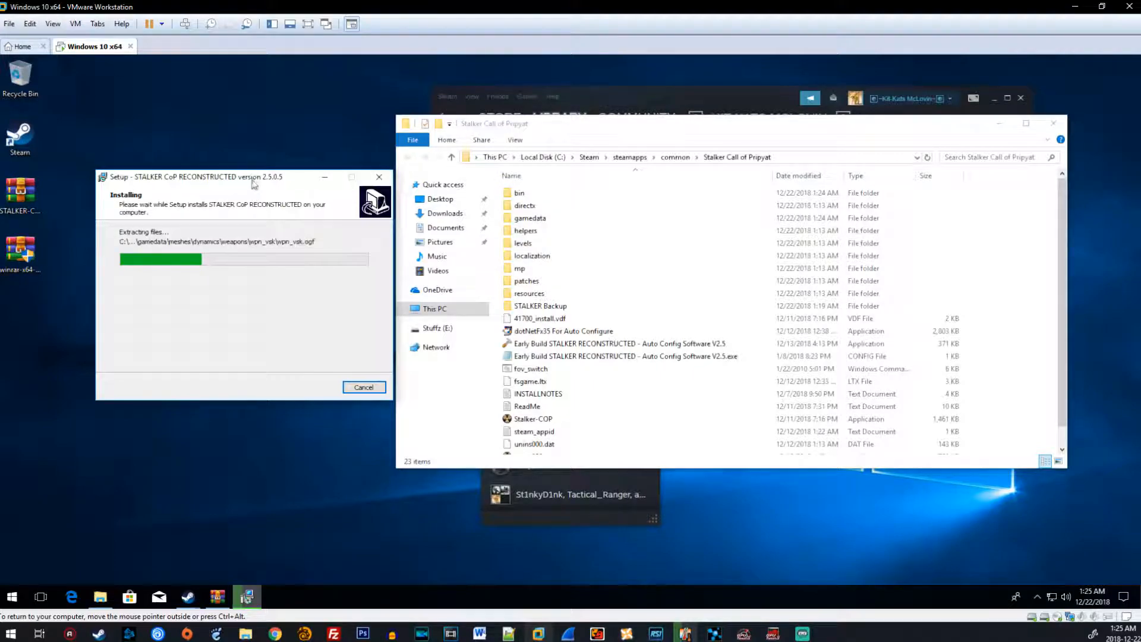
drag(254, 181, 375, 147)
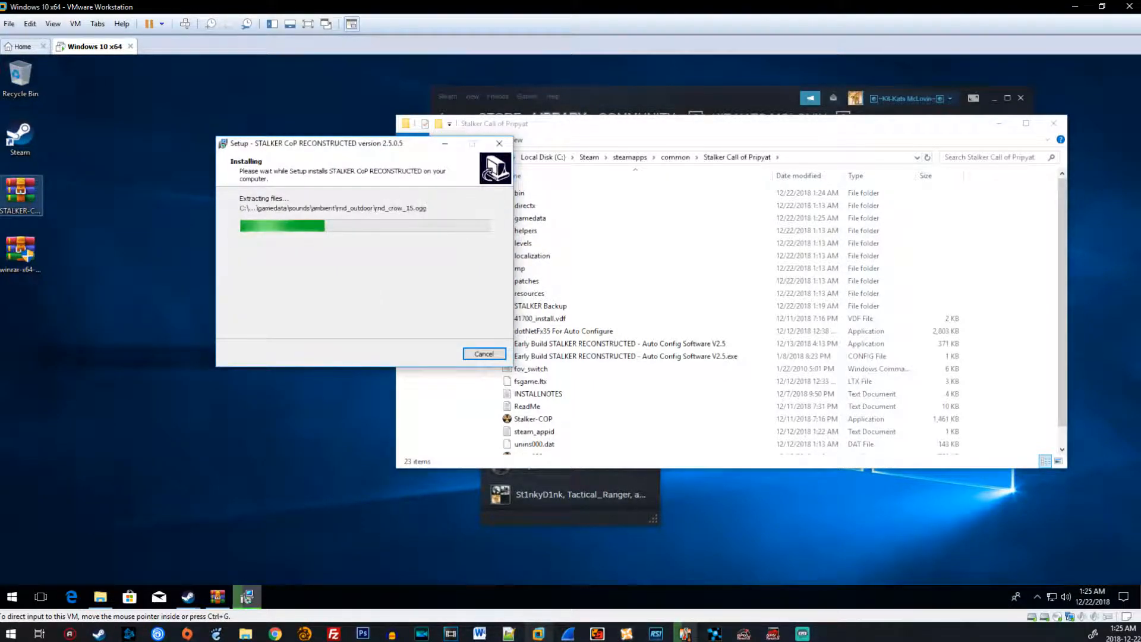
key(alt+Tab)
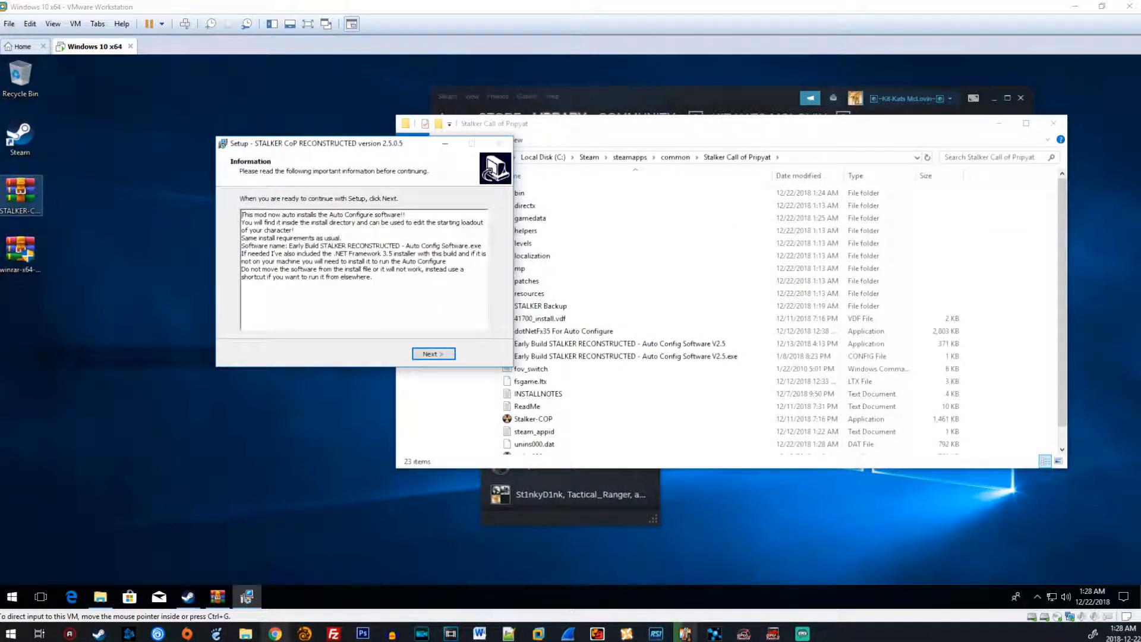
click(296, 435)
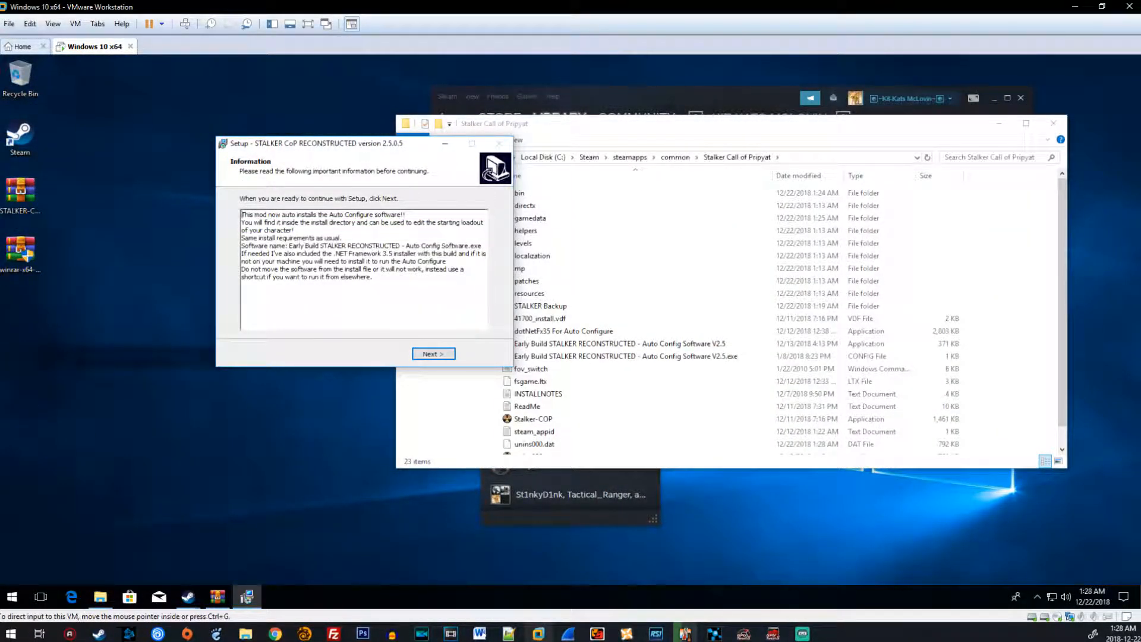
drag(318, 149, 287, 159)
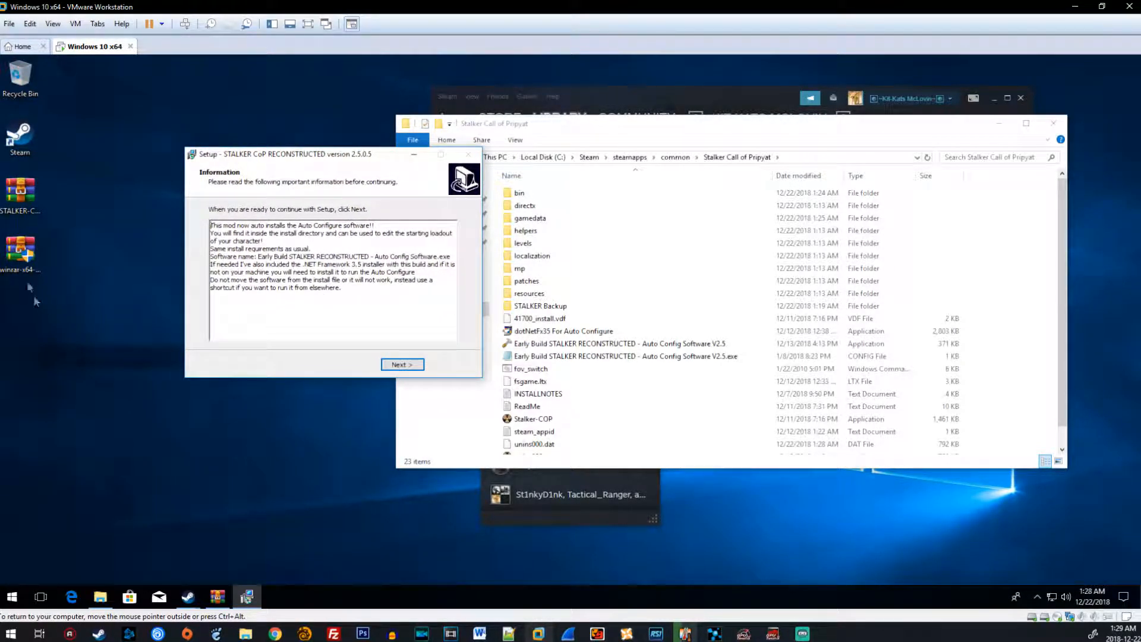
click(20, 192)
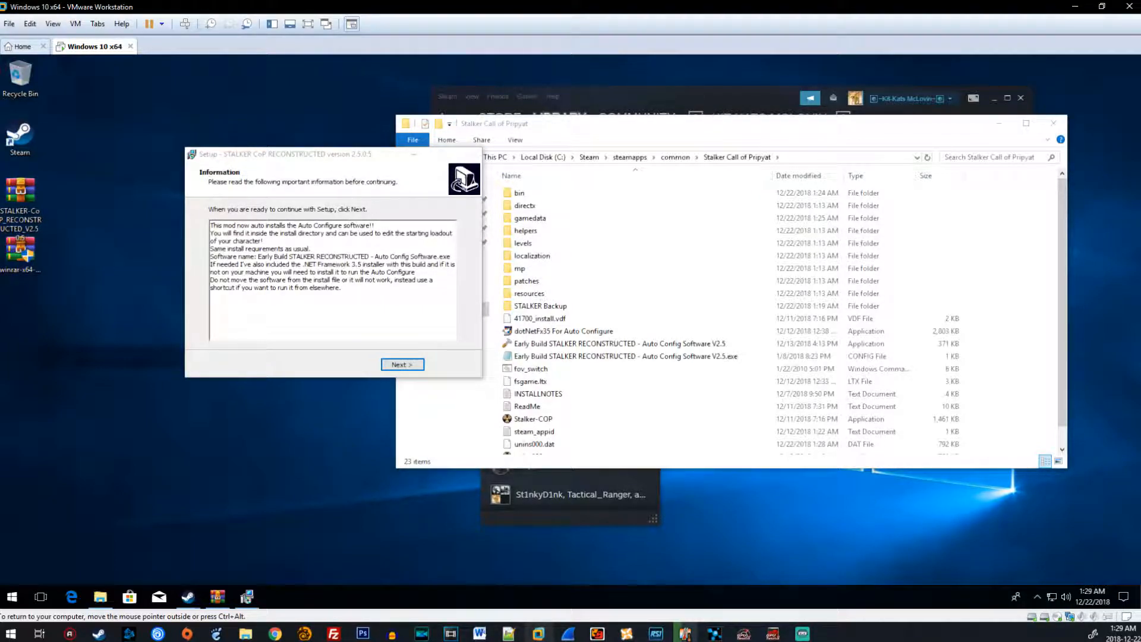
click(403, 364)
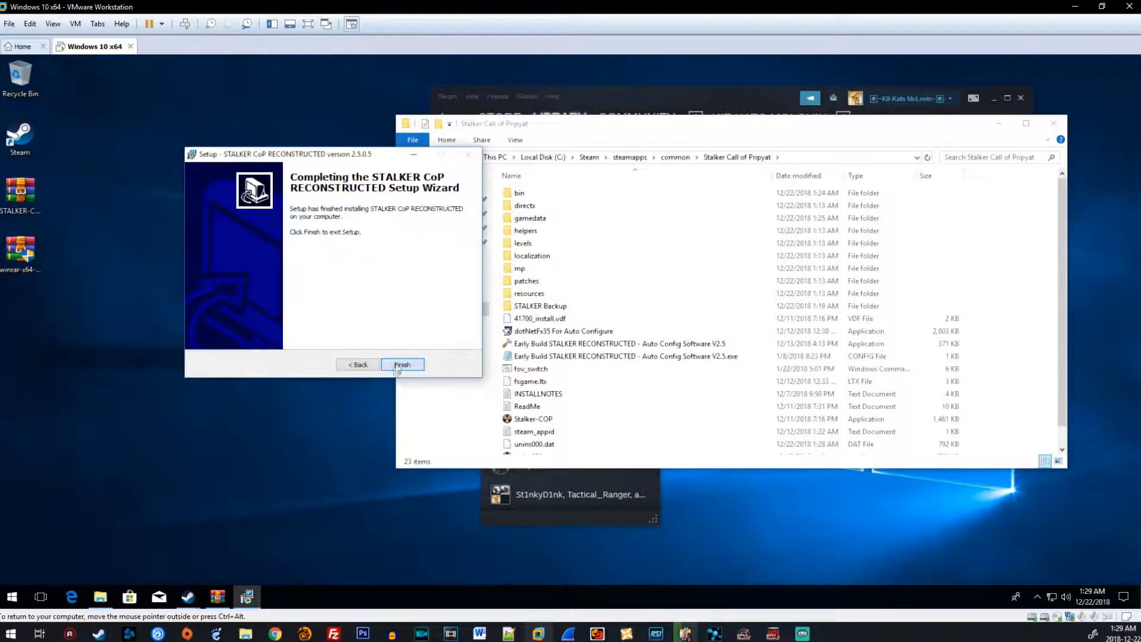
click(402, 364)
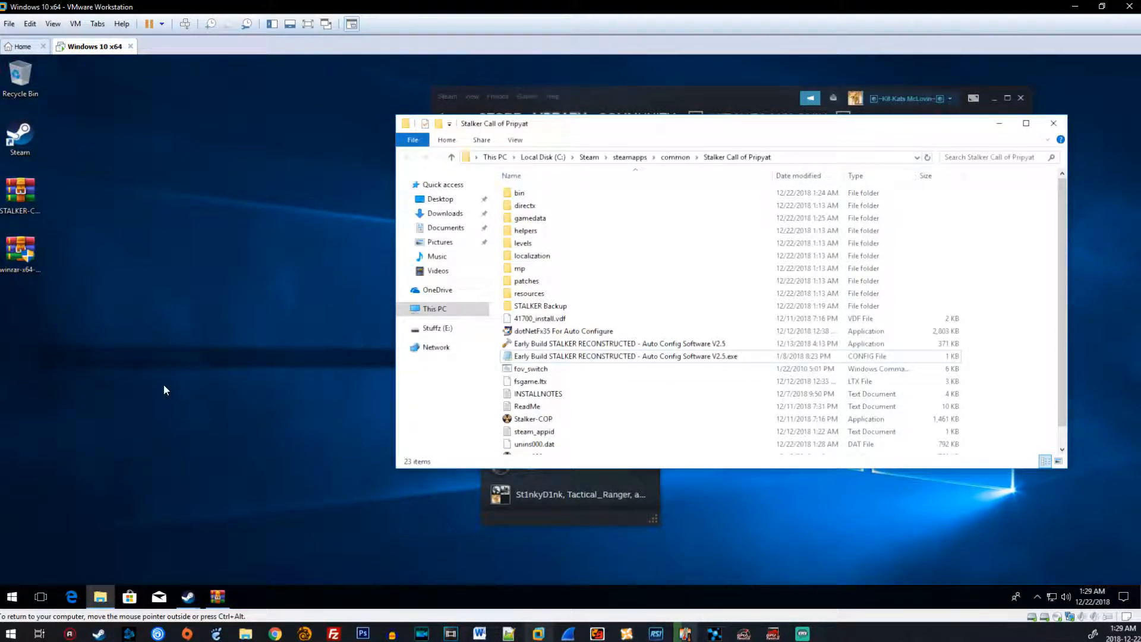
Launch S.T.A.L.K.E.R.: Call of Pripyat from the Steam library, continuing past the CD key and allowing the Steam Client Service to make changes
drag(579, 124, 363, 129)
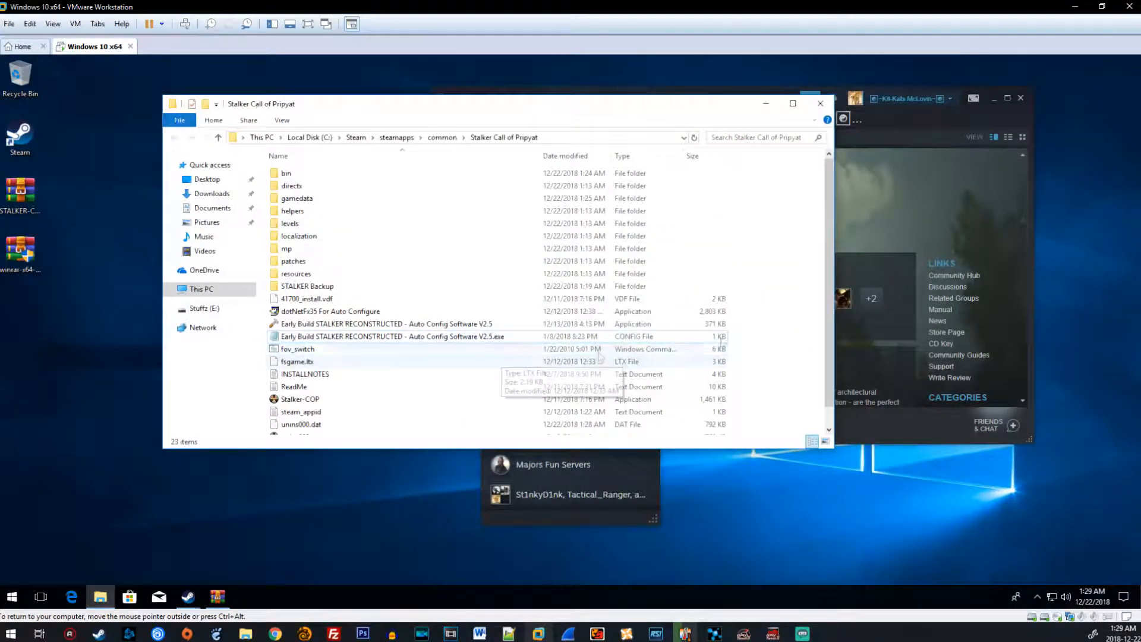
click(927, 271)
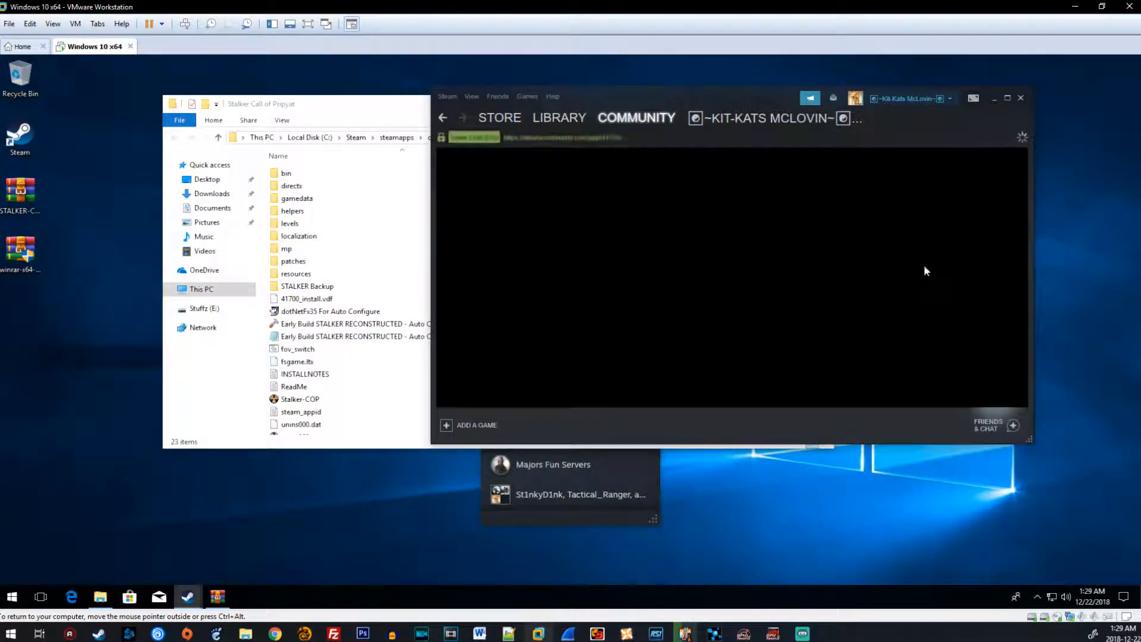
click(565, 133)
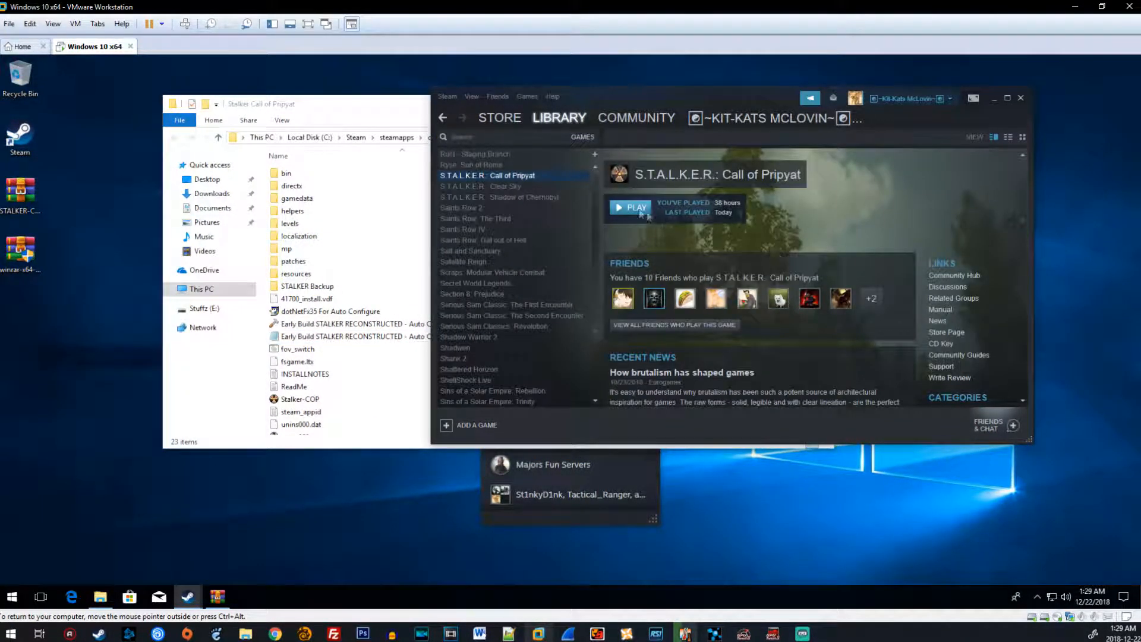
click(631, 208)
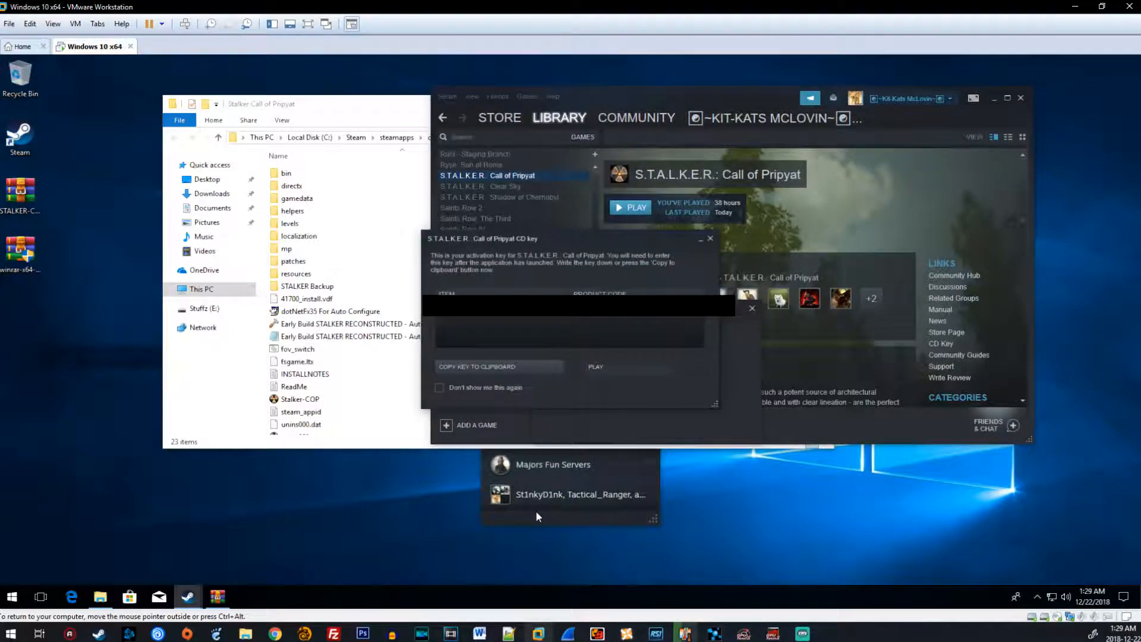
click(596, 369)
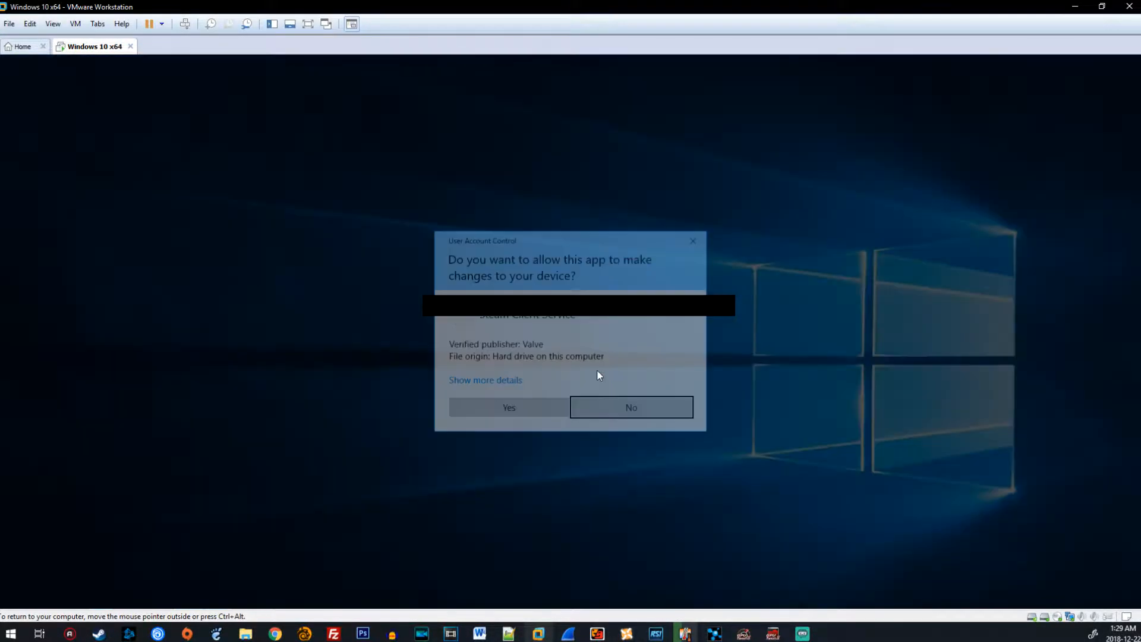
click(515, 409)
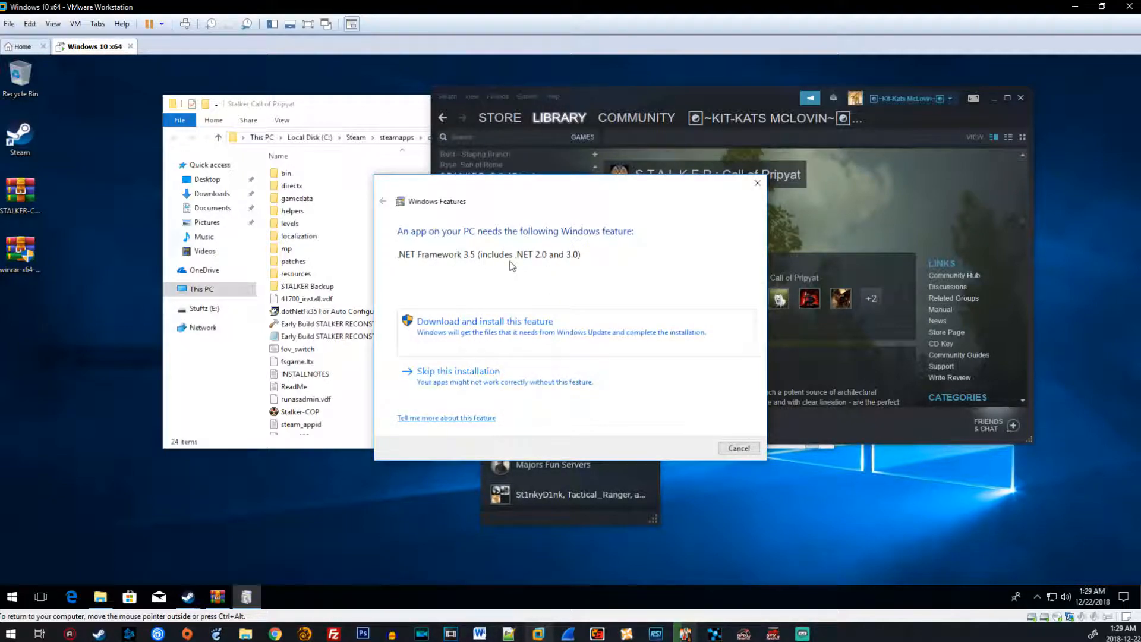
Dismiss the .NET Framework 3.5 Windows feature request without installing it, and return to the game folder
drag(514, 196, 401, 222)
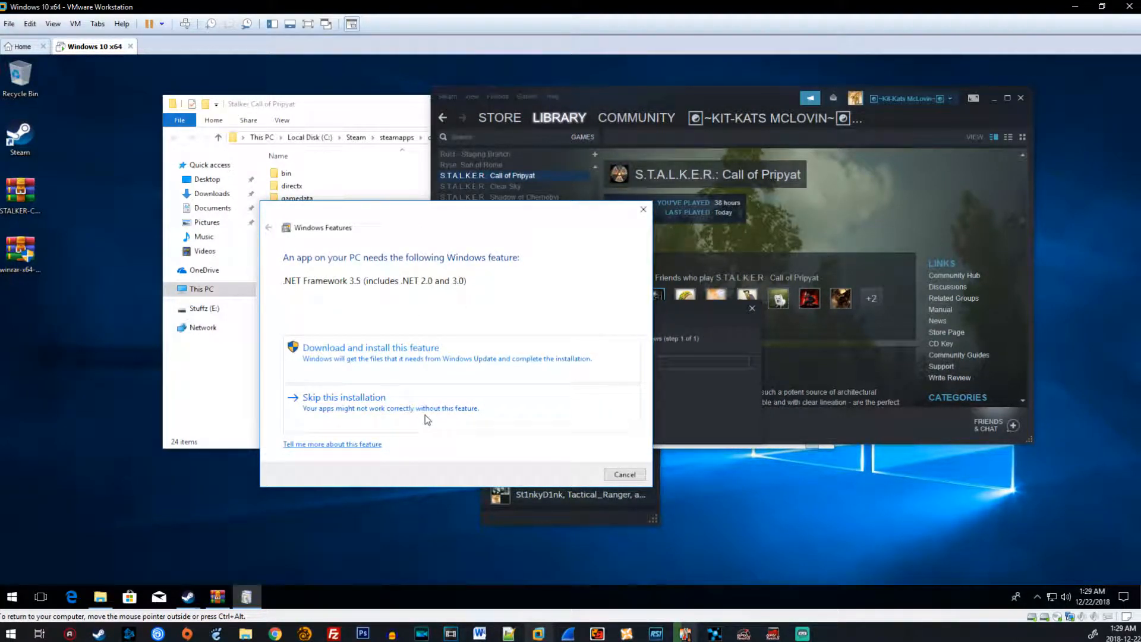
click(643, 211)
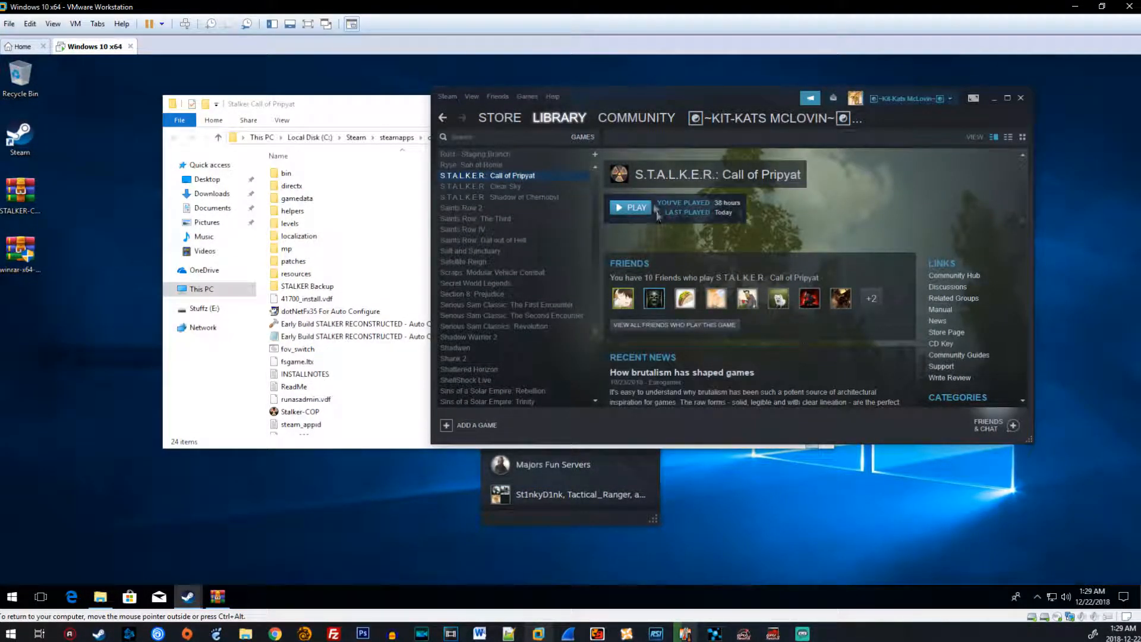
click(196, 404)
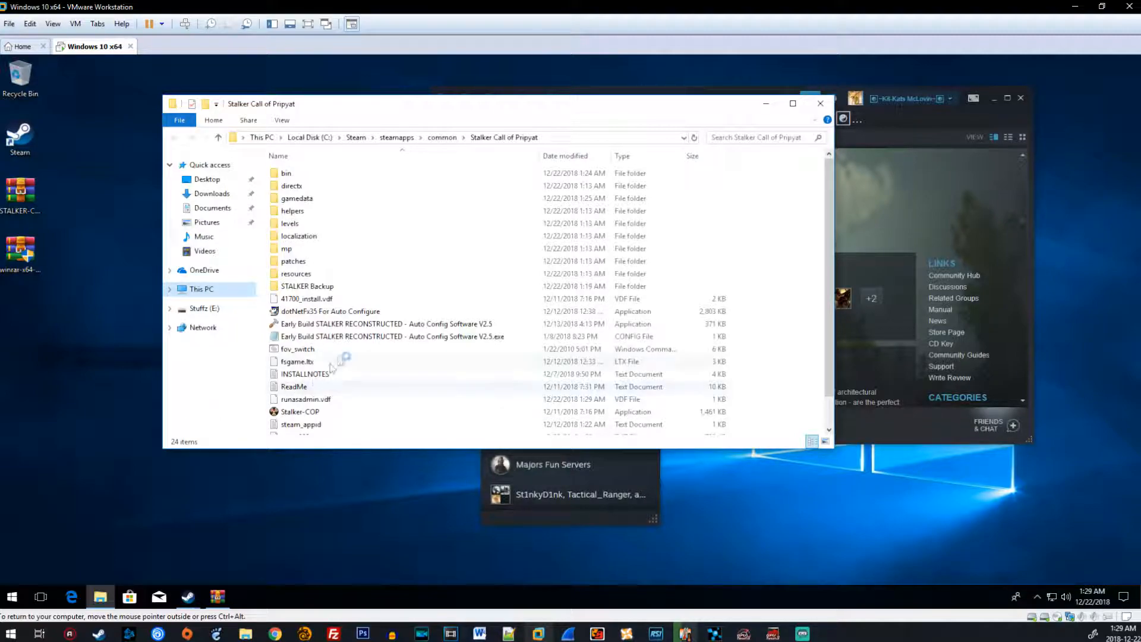
mouse_move(352, 325)
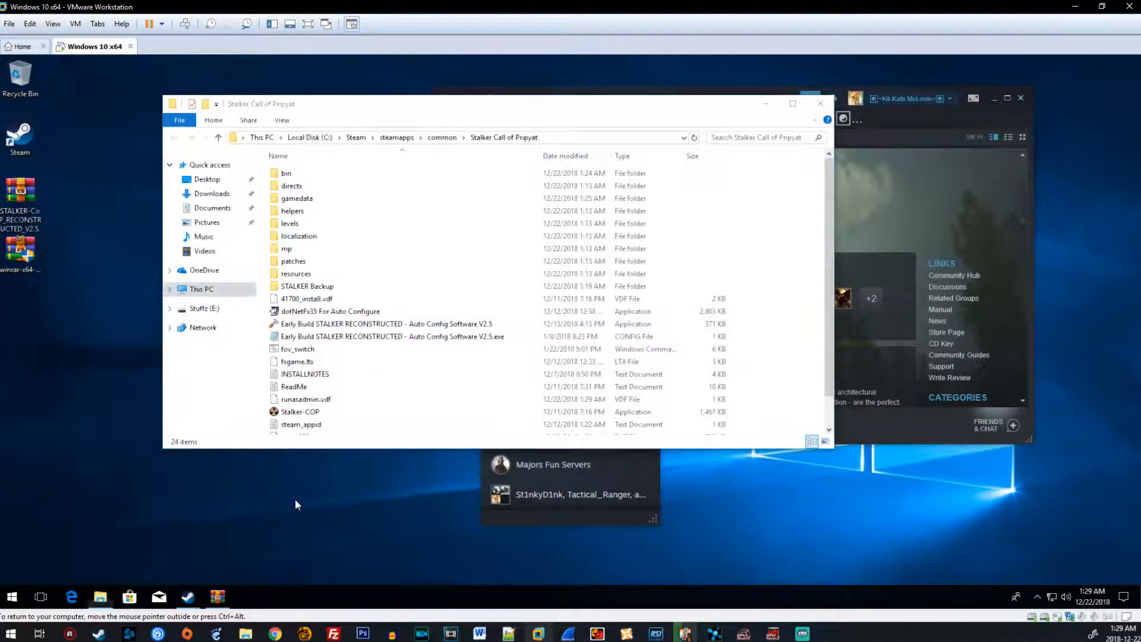
Open Control Panel, and try to run Early Build STALKER RECONSTRUCTED - Auto Config Software V2.5 from the game folder
key(super)
key(super)
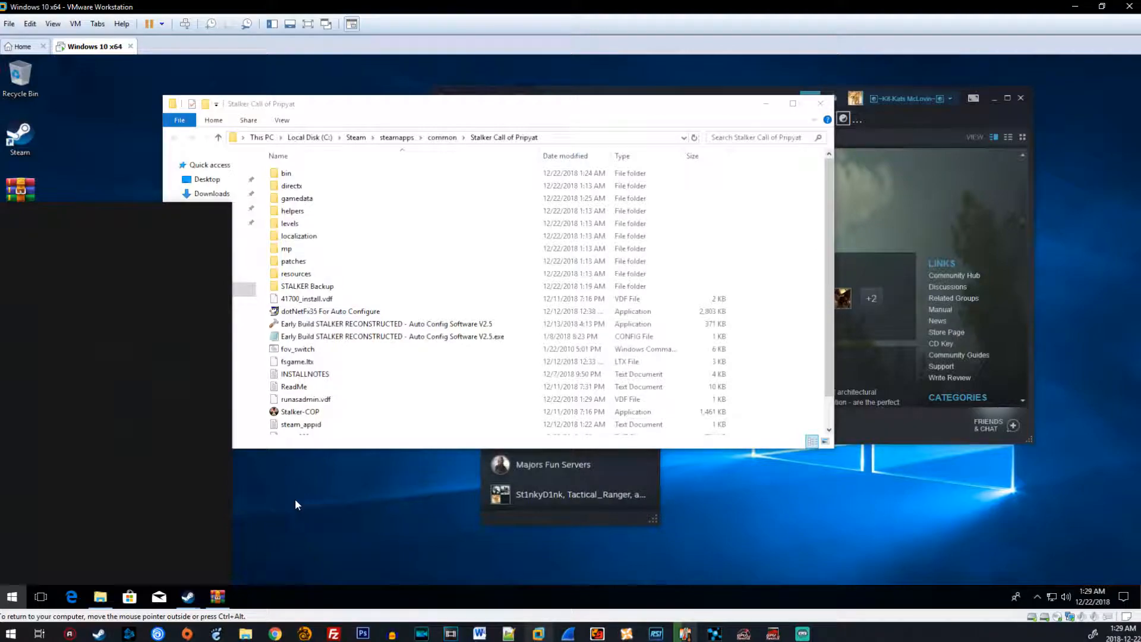
text(control)
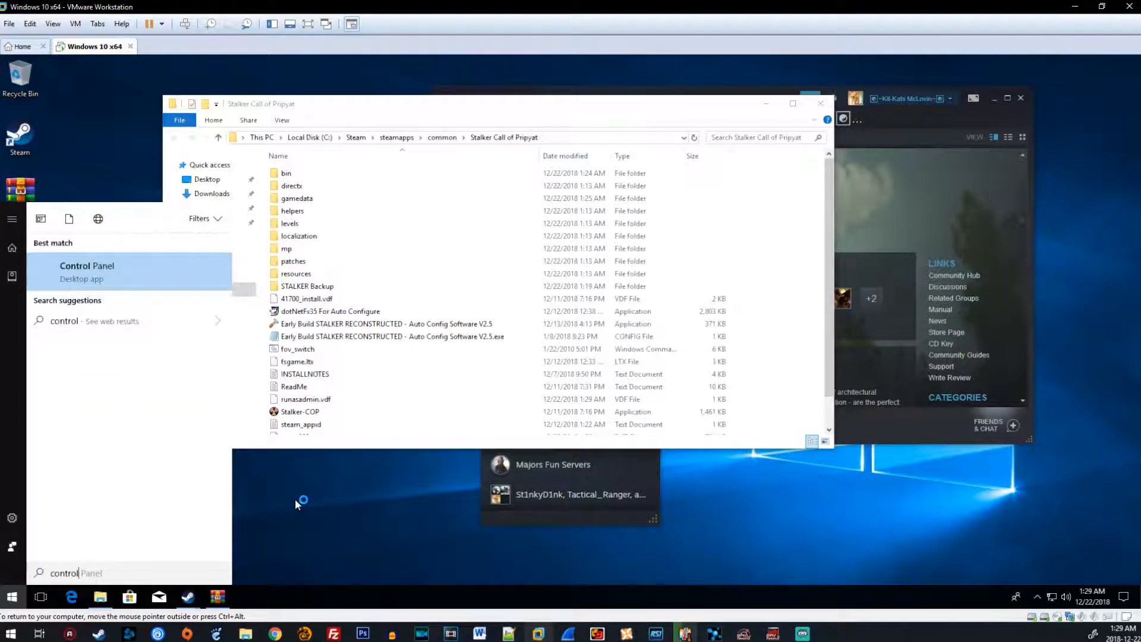
key(Return)
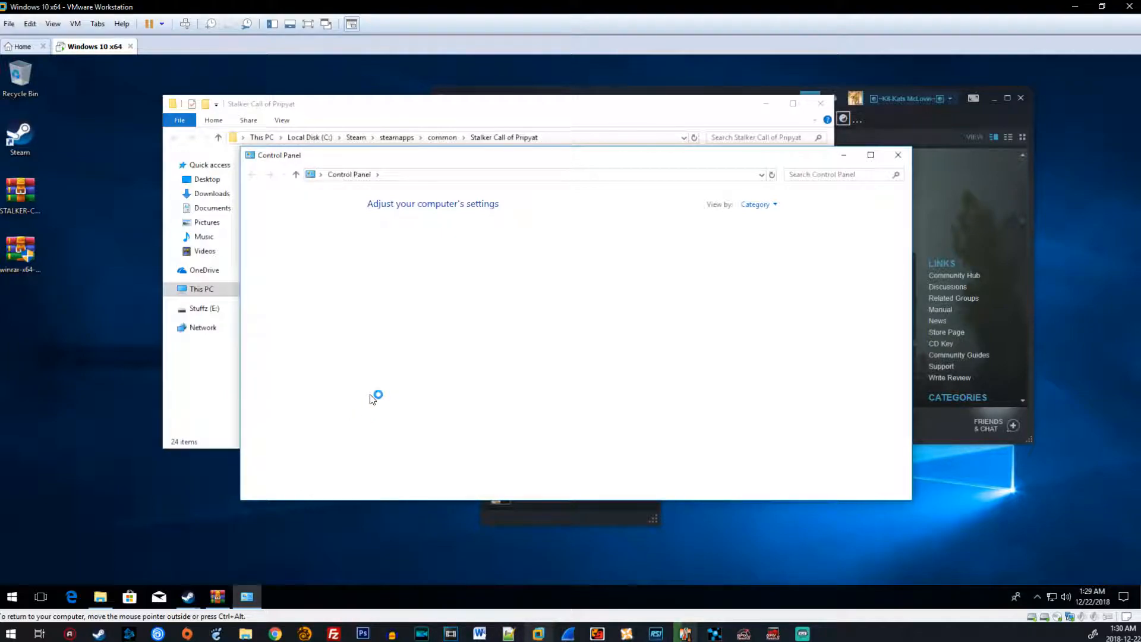
click(447, 101)
double_click(324, 324)
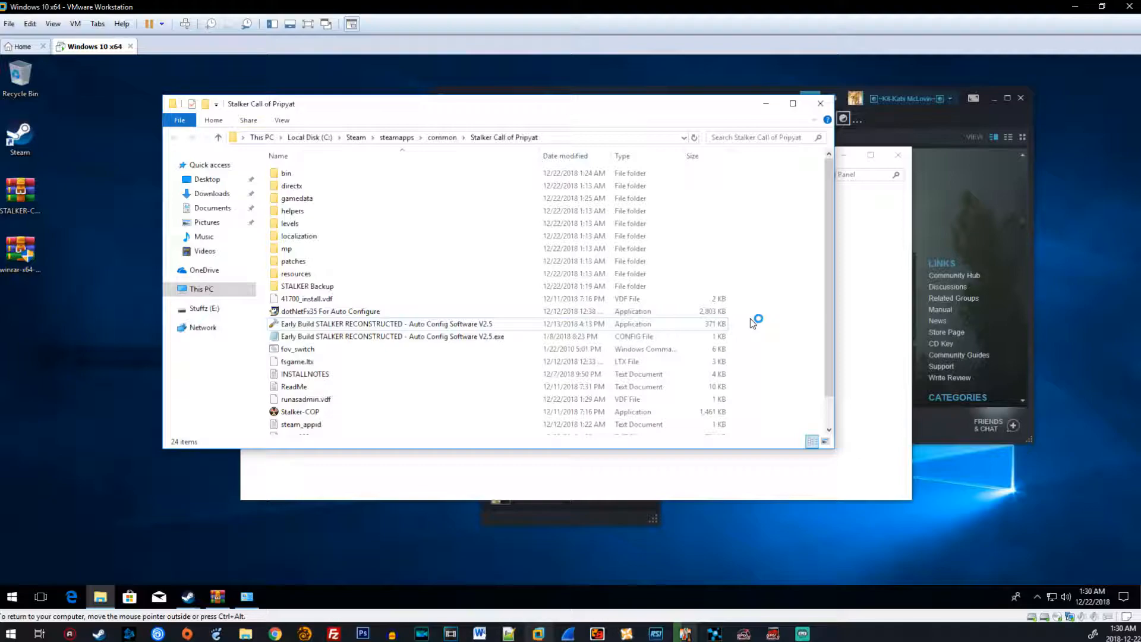
Review the installed programs in Control Panel's Programs and Features, and close the window
click(886, 170)
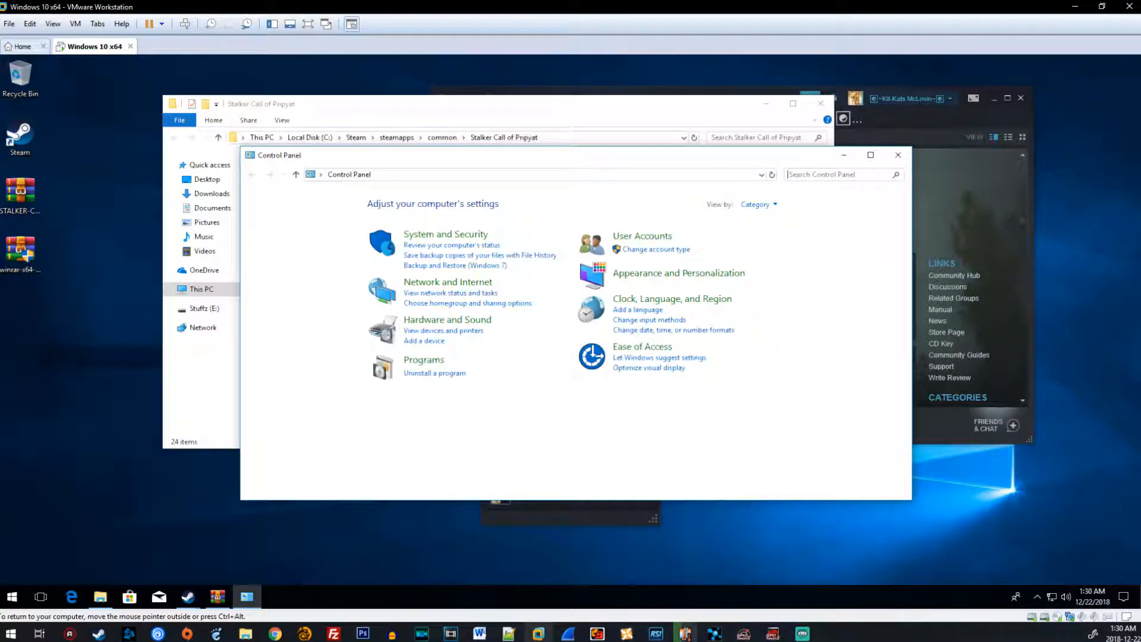
click(434, 374)
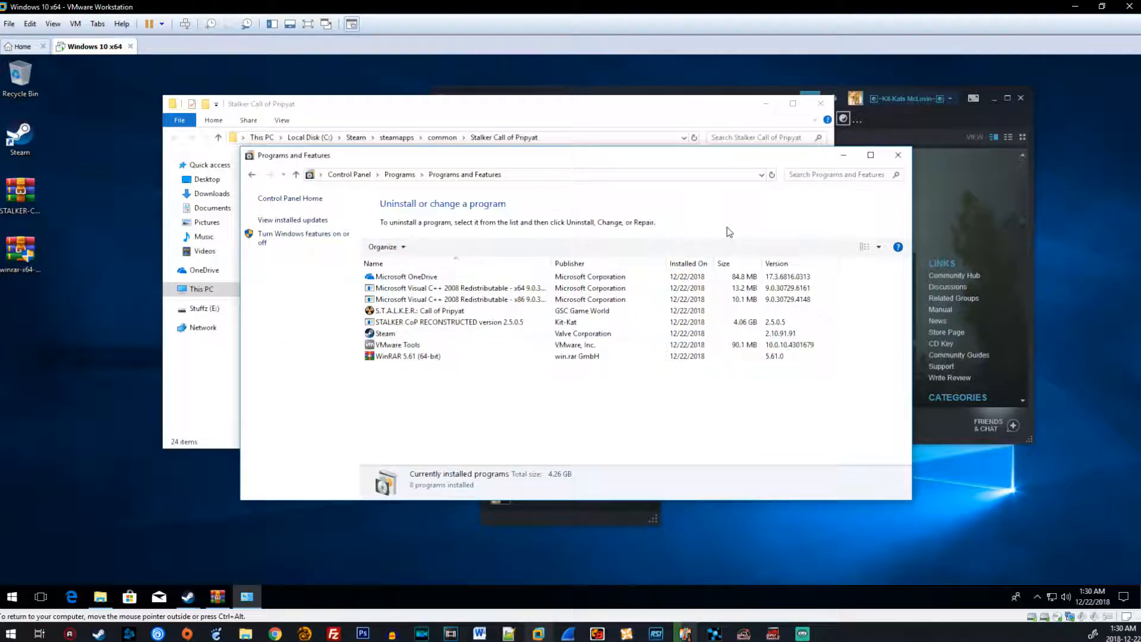
click(898, 156)
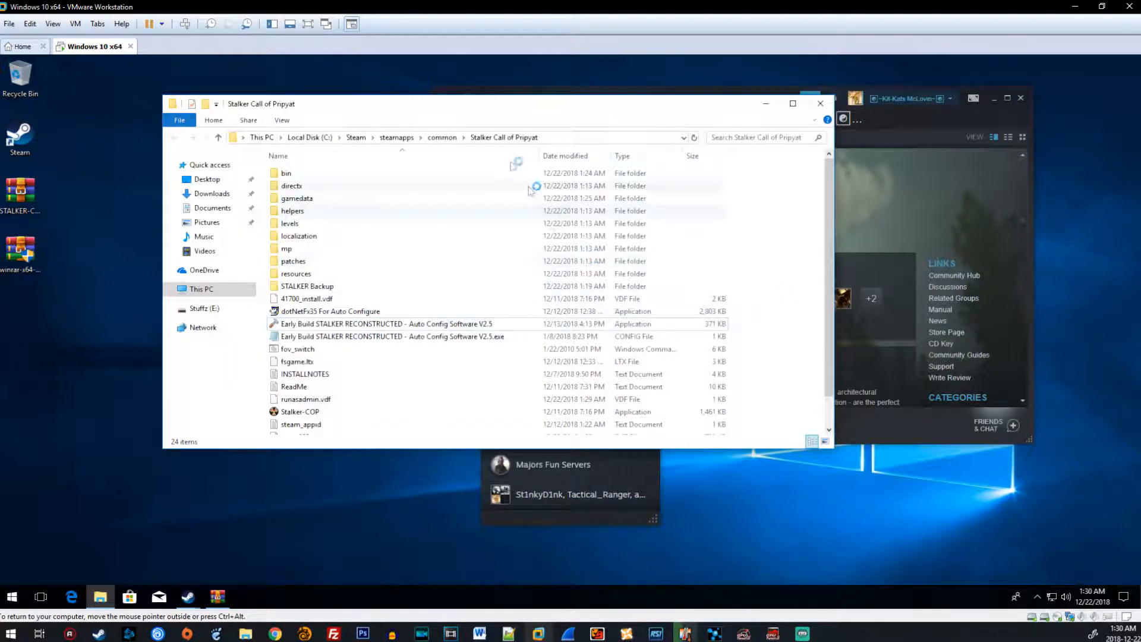
Reposition the game folder window and check the file details of dotNetFx35 For Auto Configure
drag(467, 104, 586, 174)
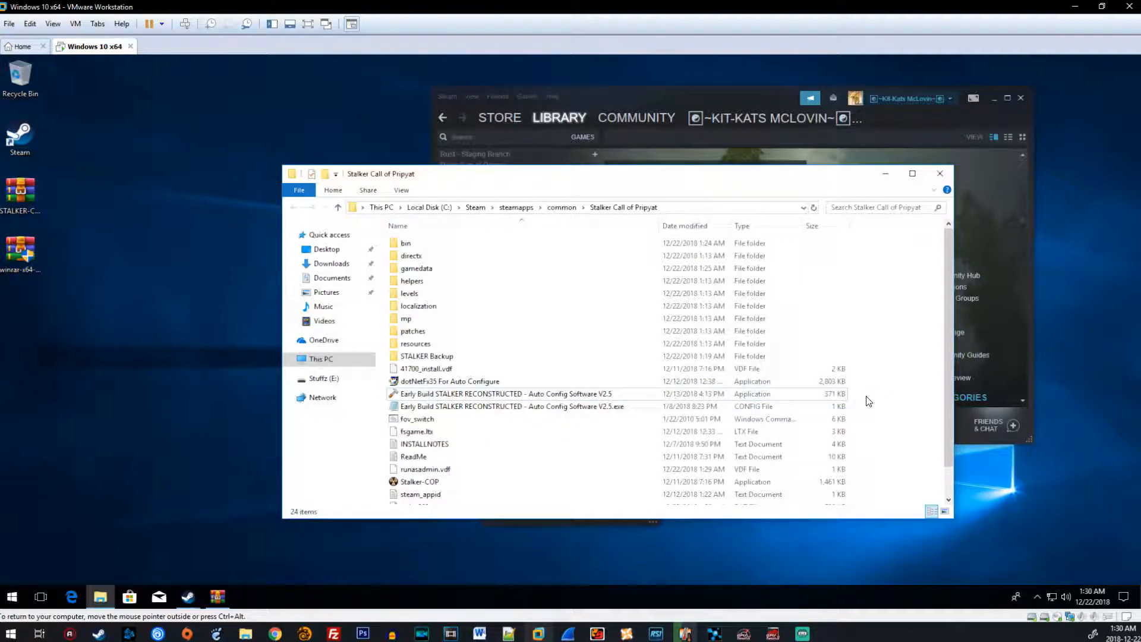
click(824, 154)
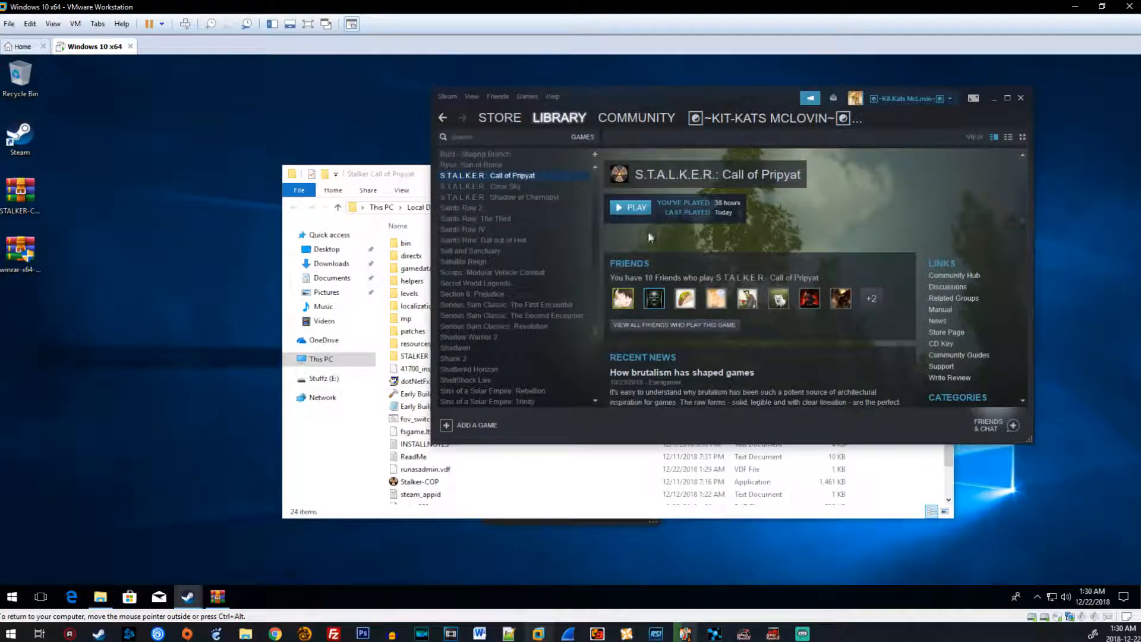
click(915, 479)
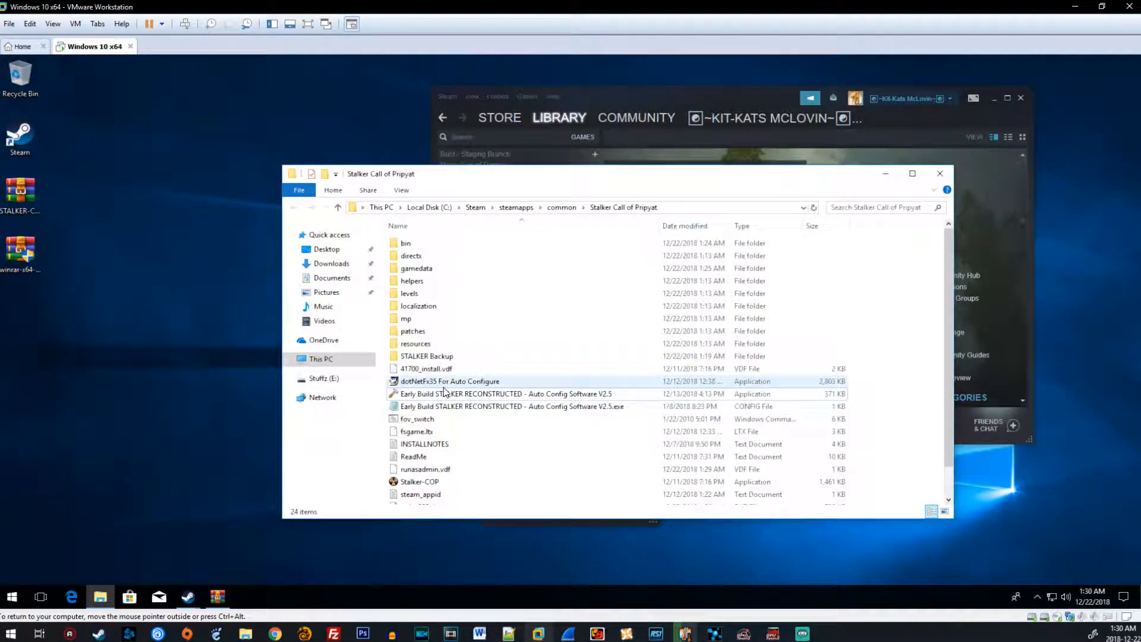
mouse_move(444, 386)
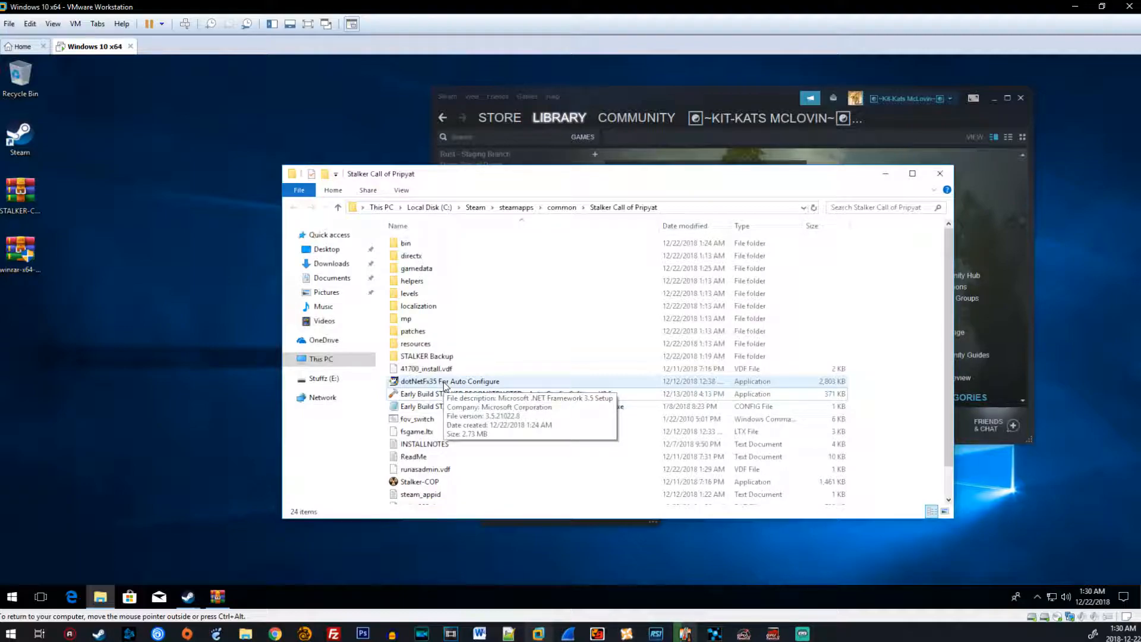
Run Early Build STALKER RECONSTRUCTED - Auto Config Software V2.5 from the game folder, and close its window
click(444, 383)
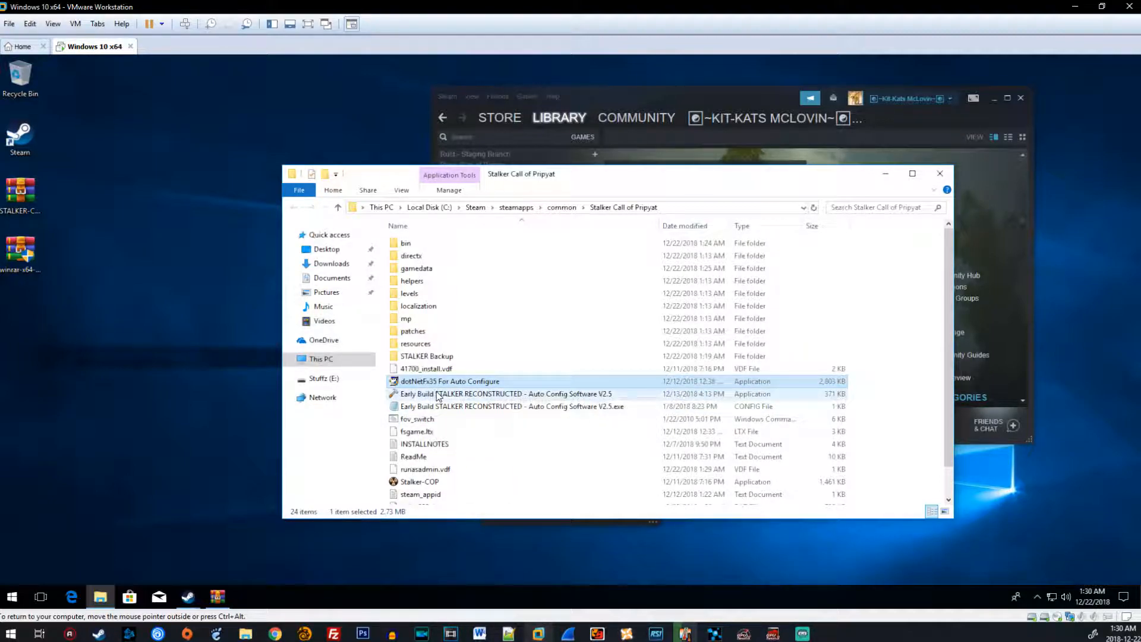
click(438, 395)
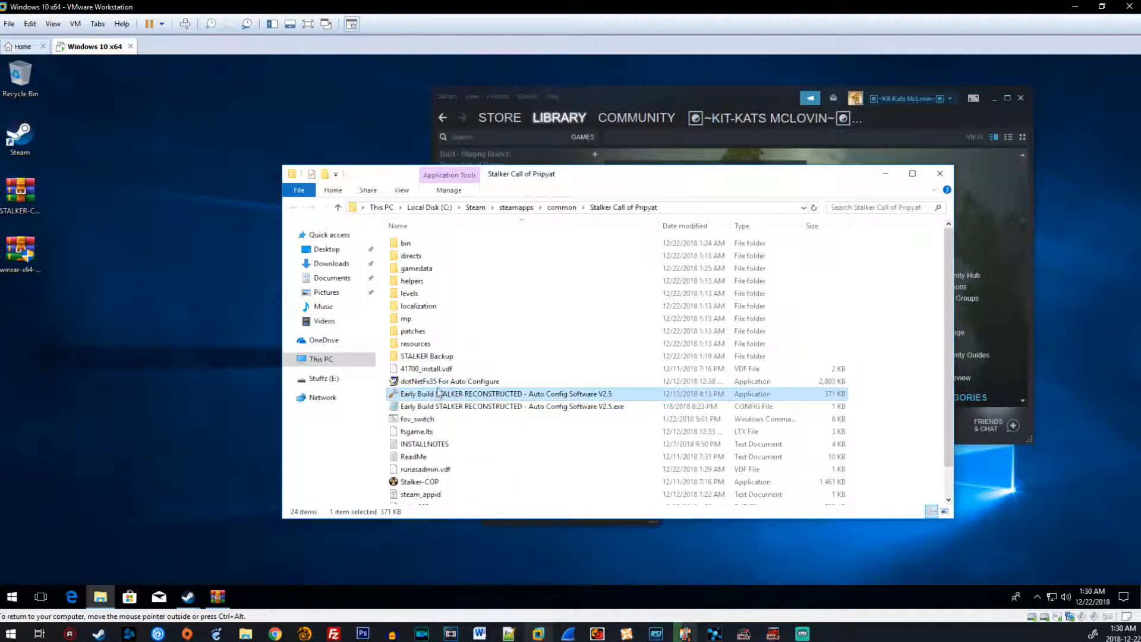
double_click(437, 395)
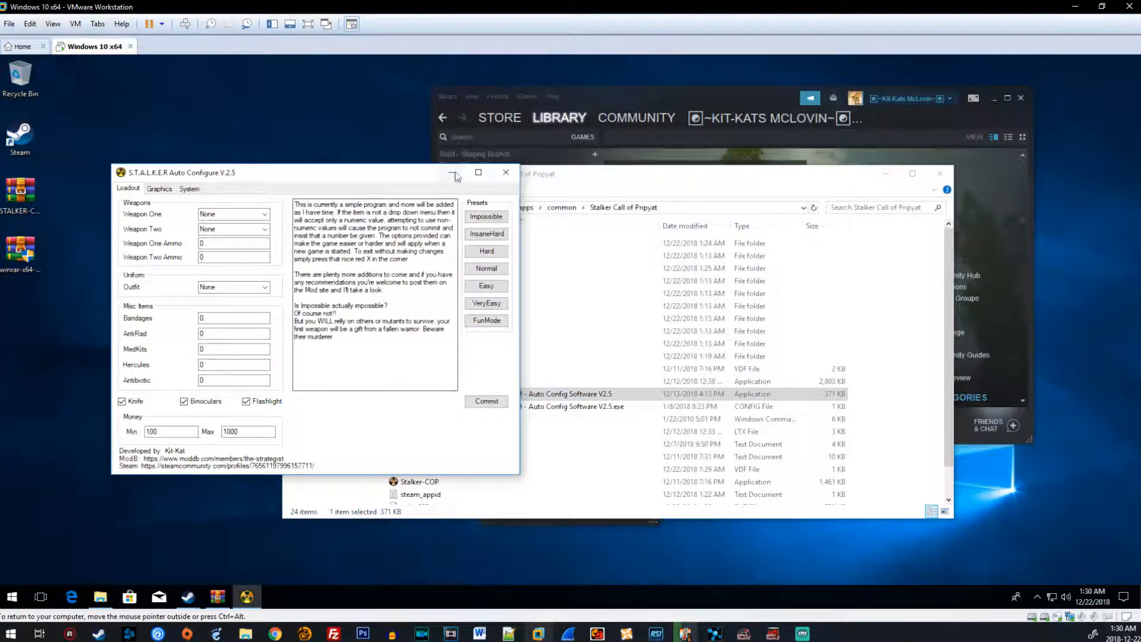
click(501, 178)
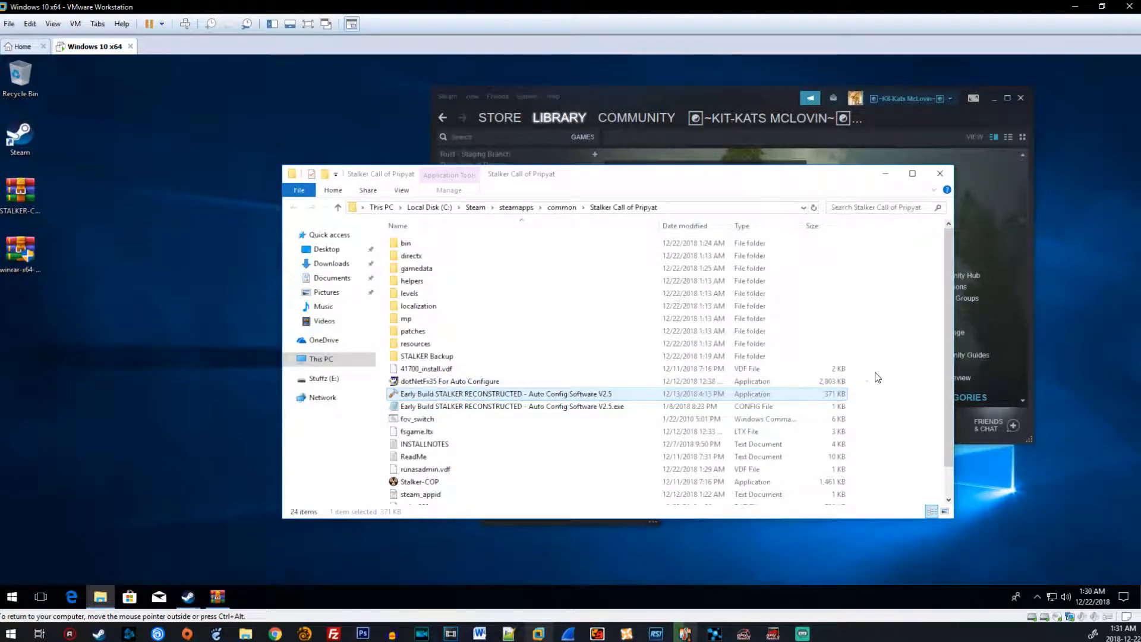
Run dotNetFx35 For Auto Configure, allow it to make changes, start downloading .NET Framework 3.5, and move the installer window aside
double_click(459, 381)
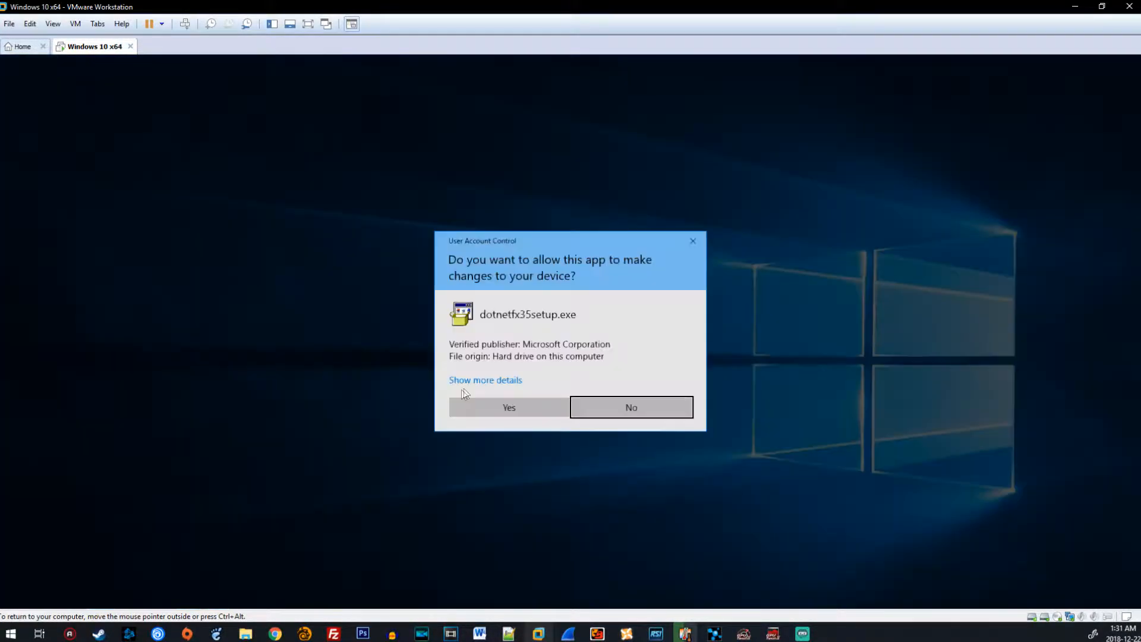
click(480, 407)
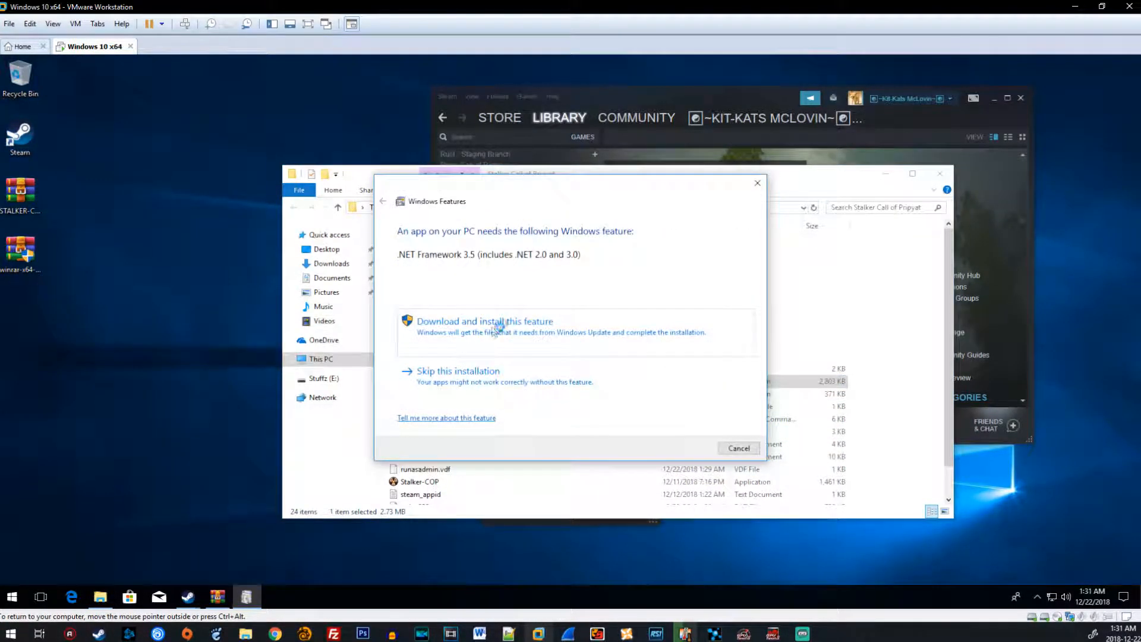
click(512, 330)
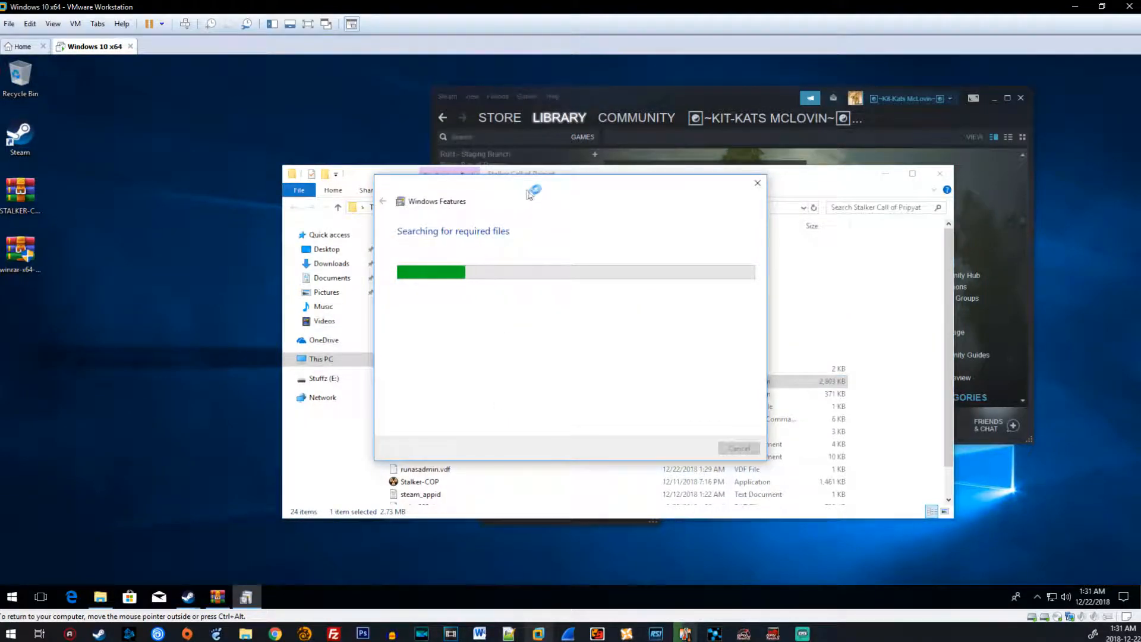
drag(530, 194, 142, 117)
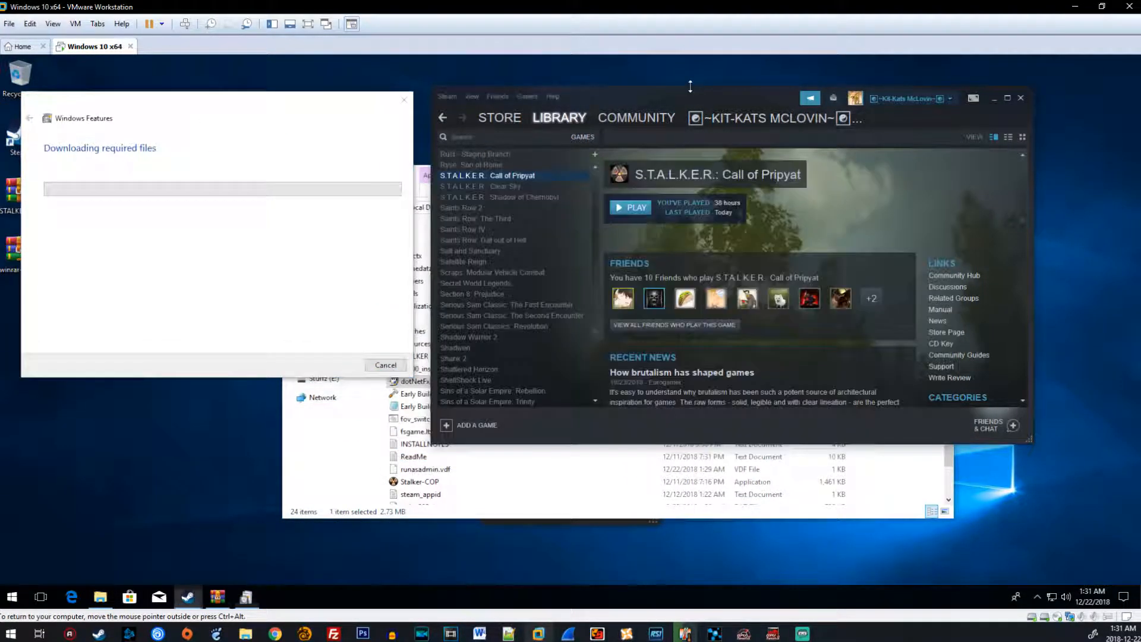
Return to the game folder, launch Auto Config Software V2.5 again, and reposition its window
click(308, 504)
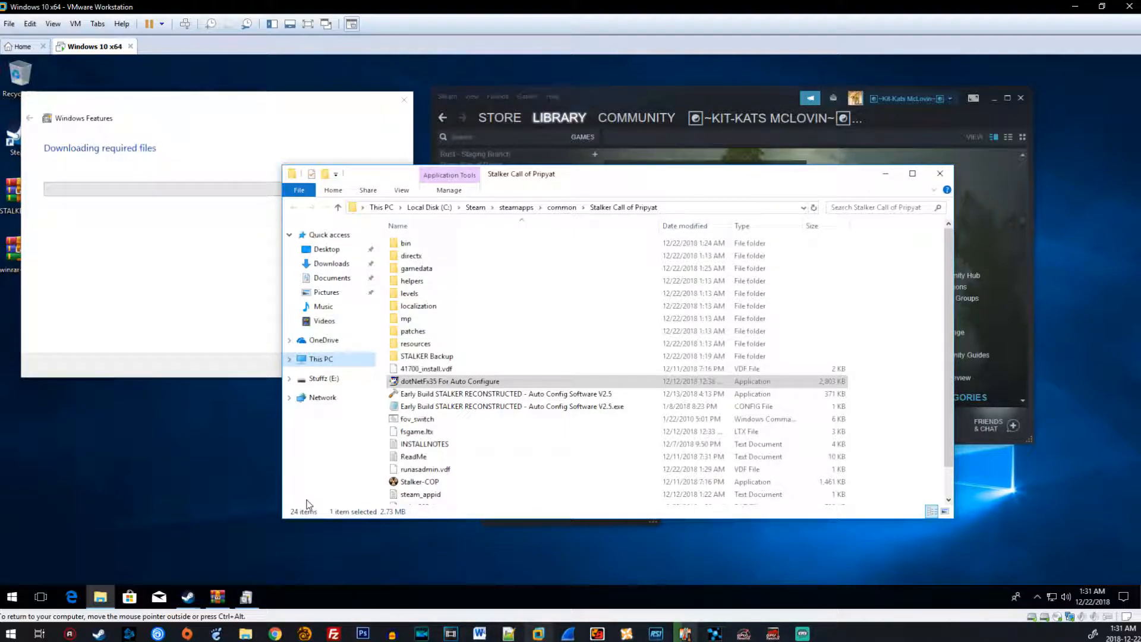
click(906, 442)
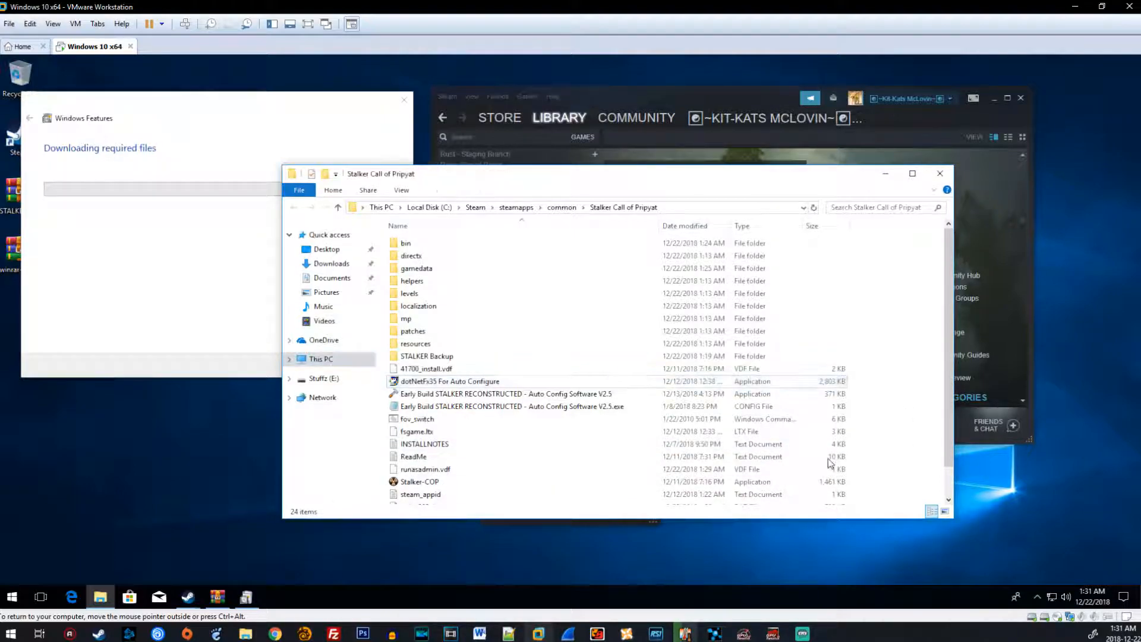
click(526, 395)
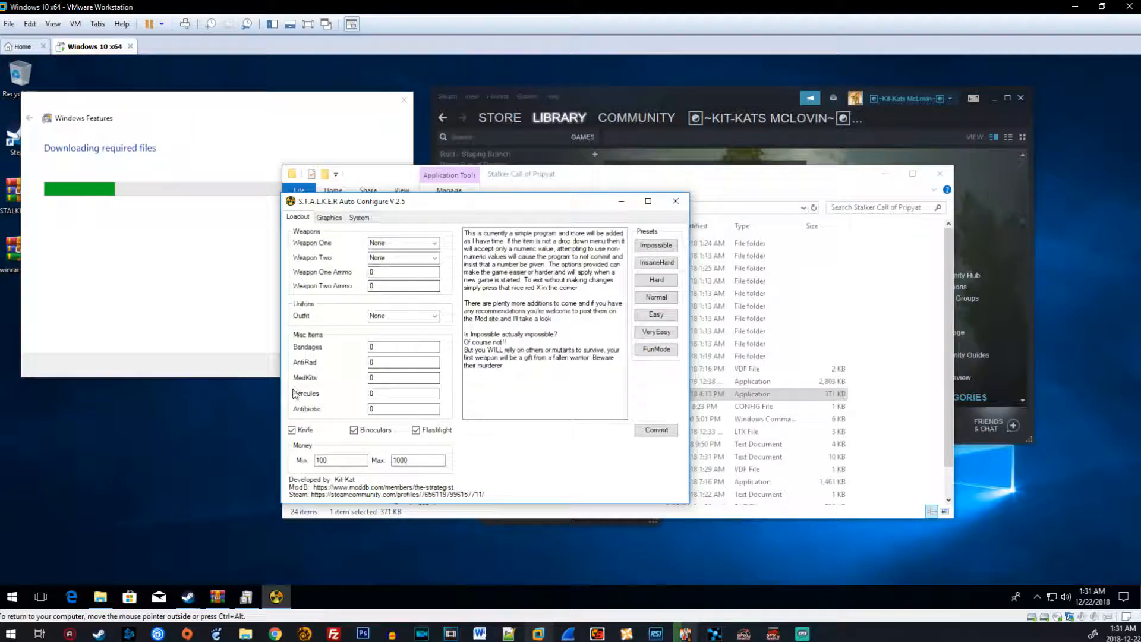
drag(351, 202, 290, 202)
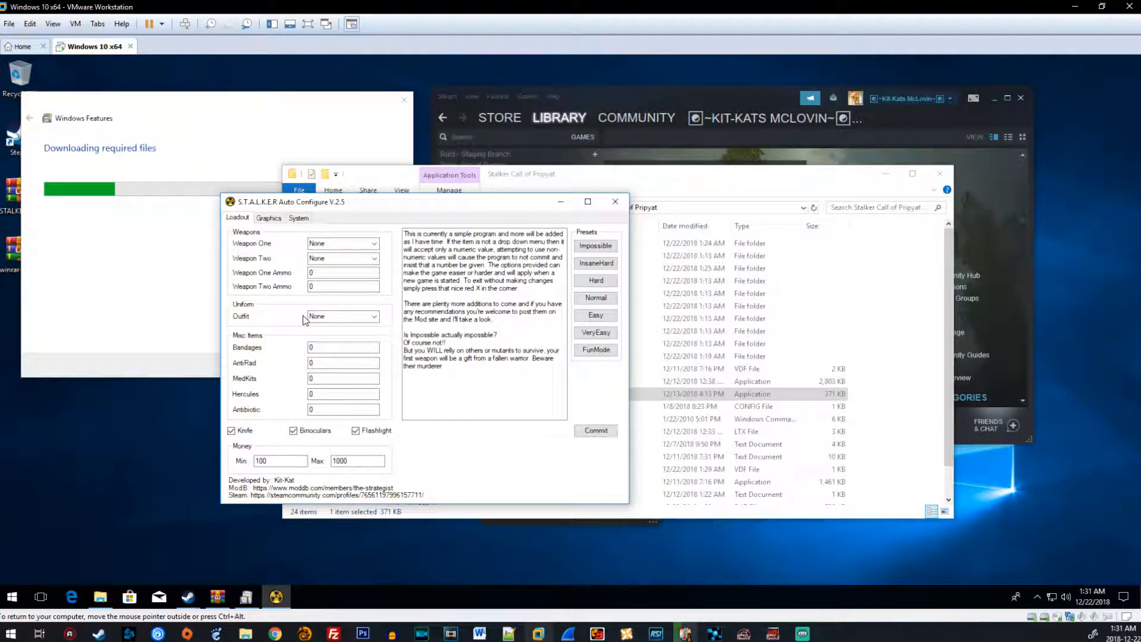
Look through the Graphics and System settings, return to Loadout, and shift the Auto Configure window slightly
click(271, 218)
click(299, 218)
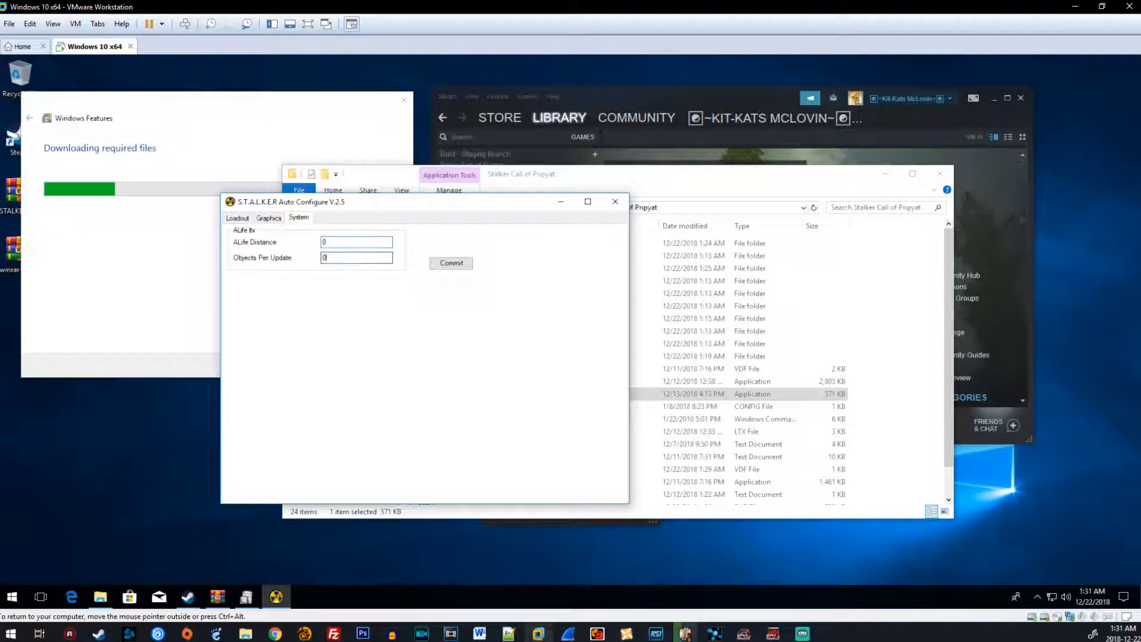
click(238, 218)
drag(413, 206, 423, 183)
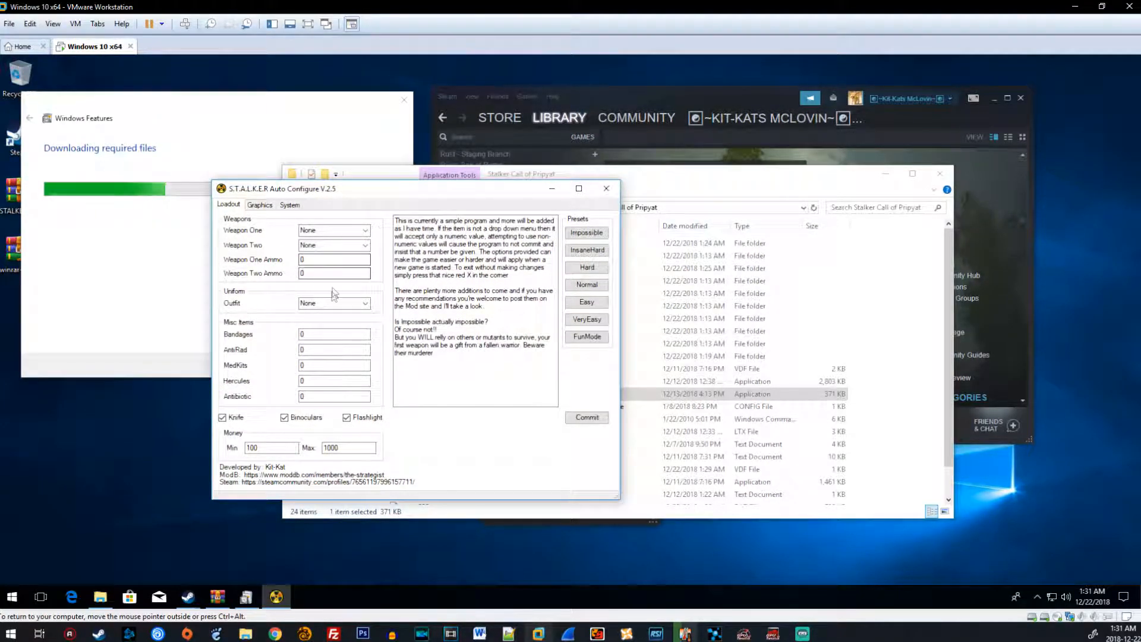
Try a Bandages count of 111, and reset it to 0
double_click(303, 334)
text(111)
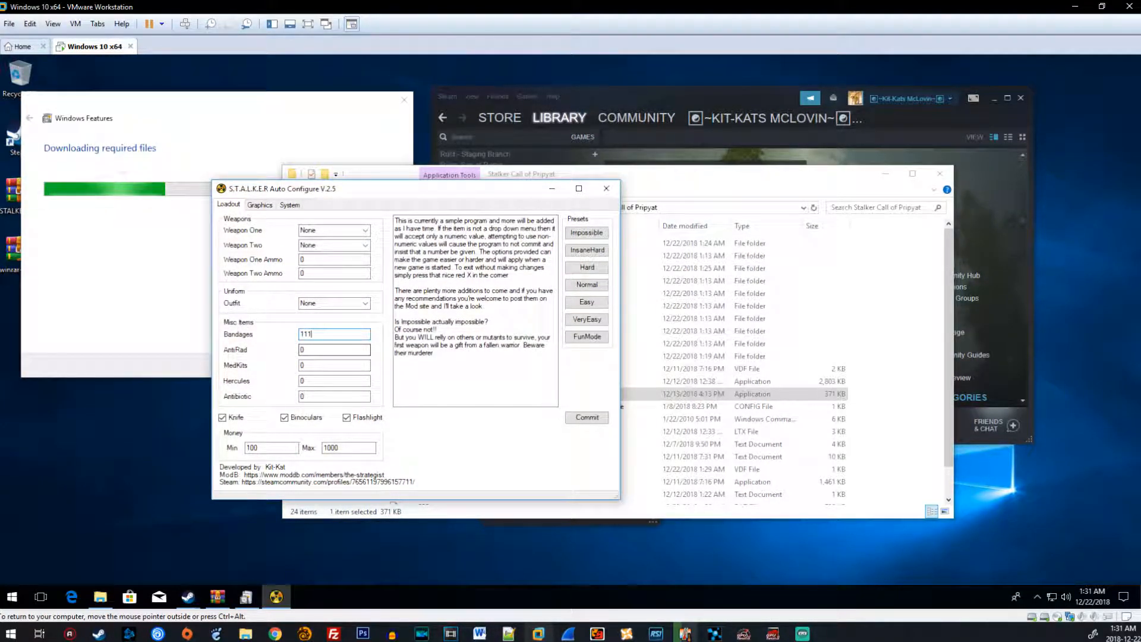
text(0)
click(303, 350)
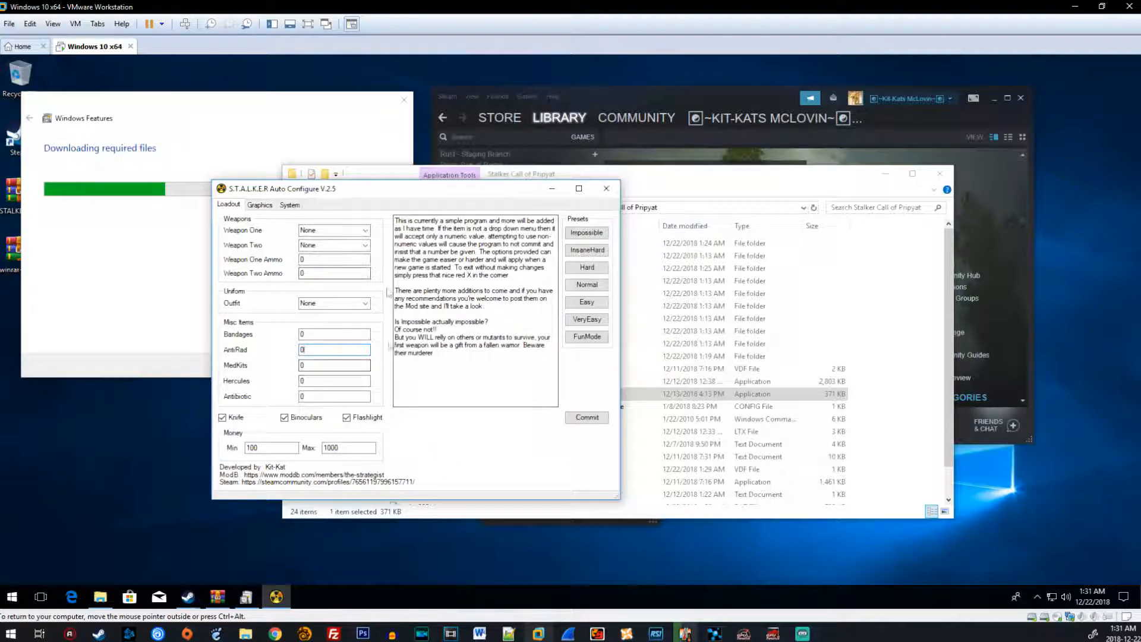
Apply the Normal preset and examine its ammo, bandage, medkit and Hercules amounts
click(587, 285)
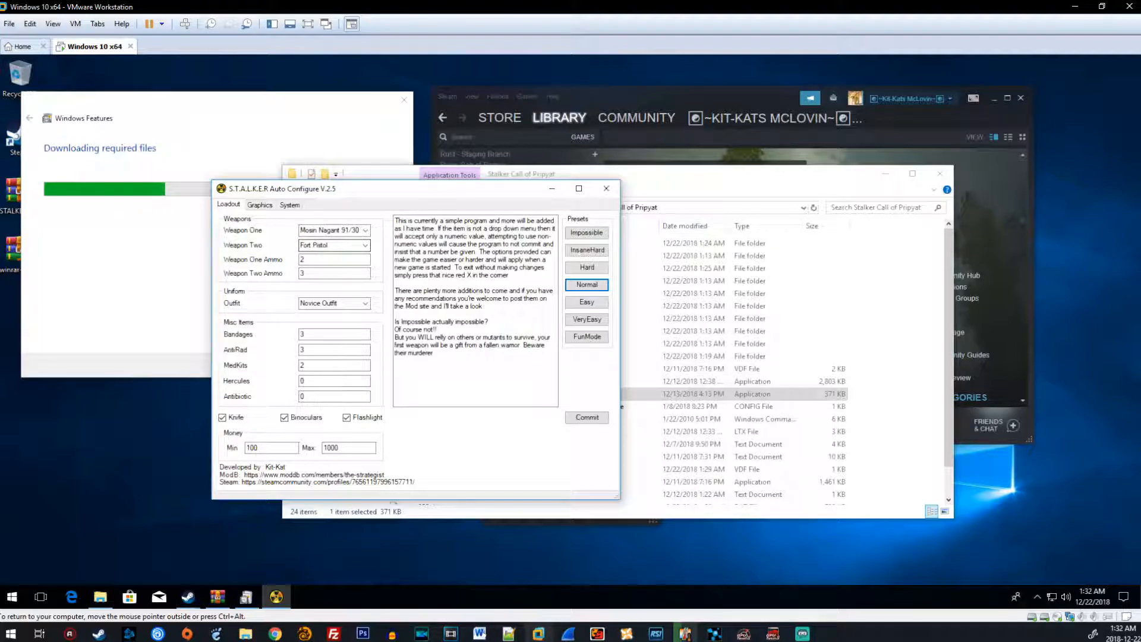
click(315, 260)
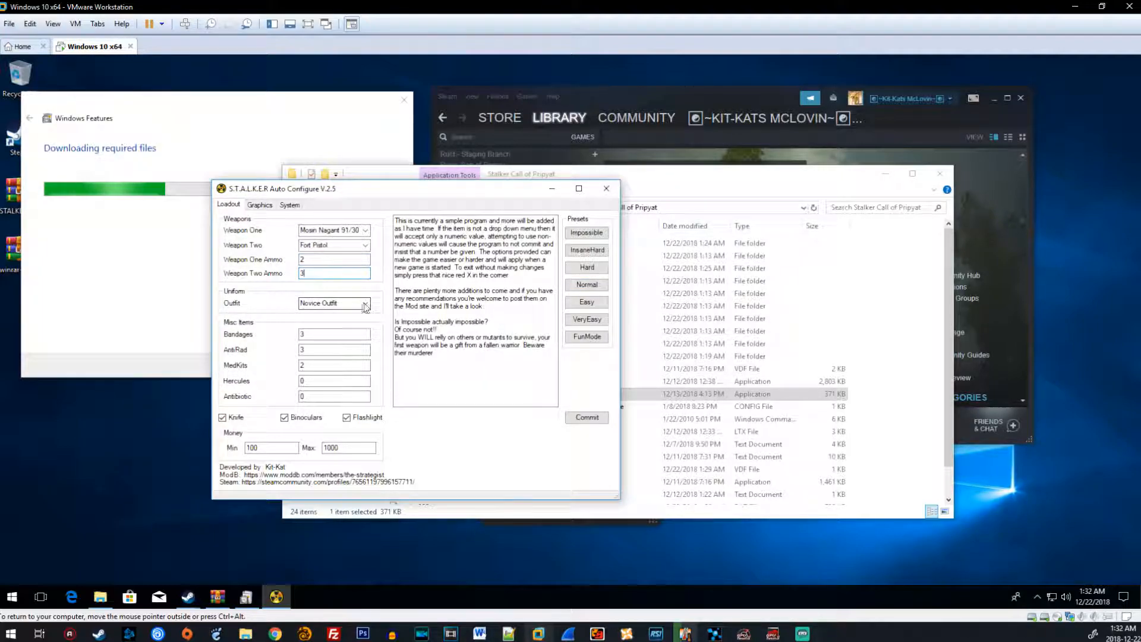
click(319, 335)
click(319, 366)
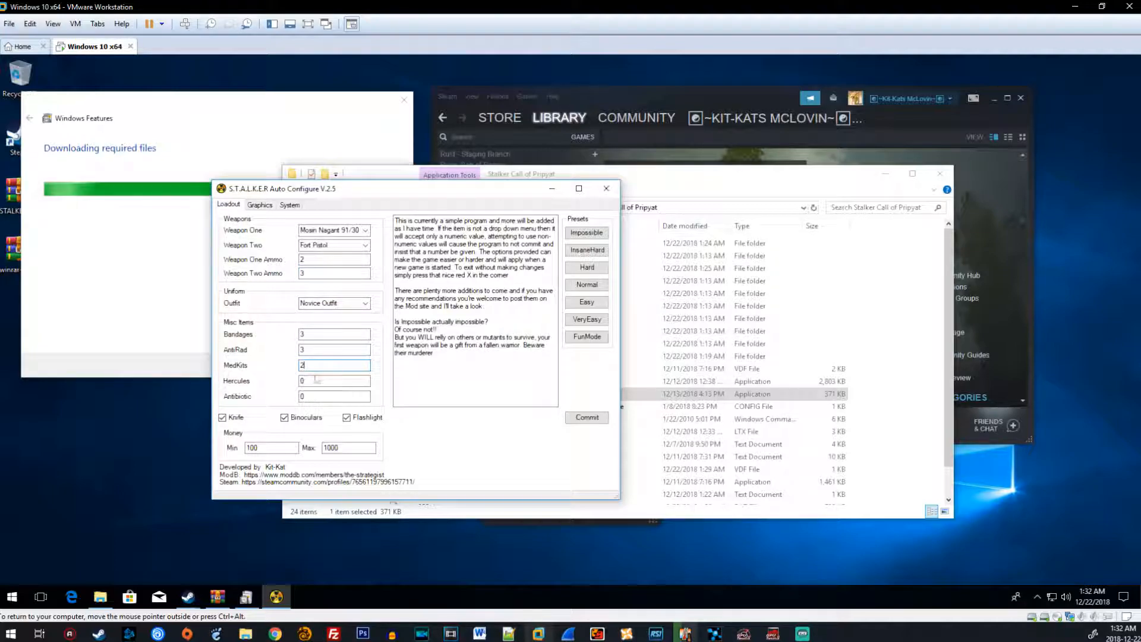
click(319, 380)
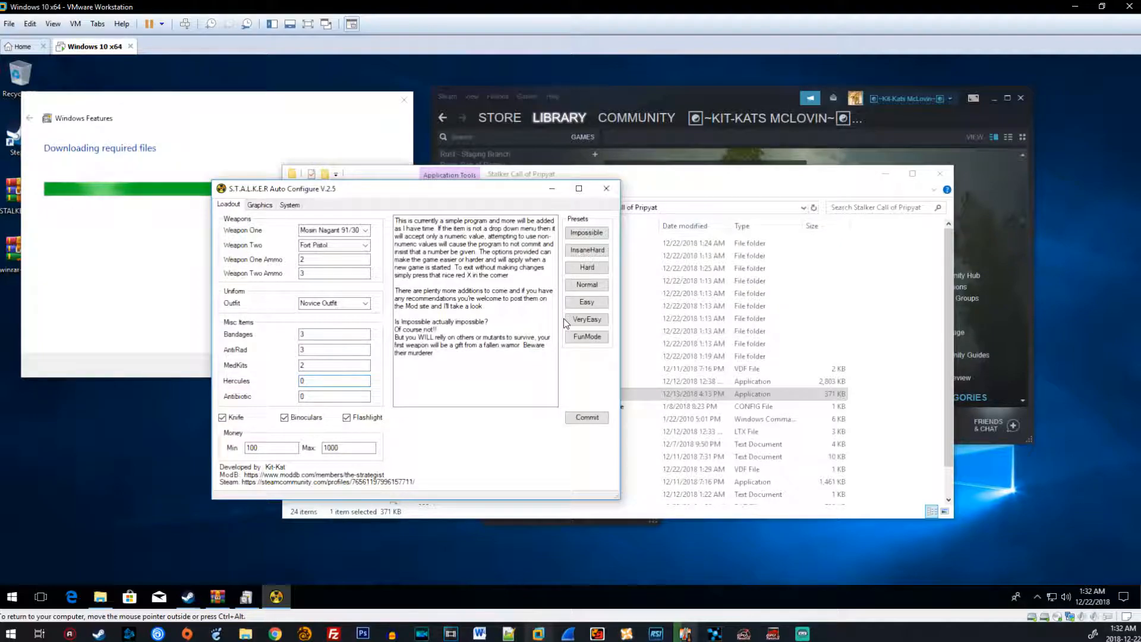
Apply every loadout preset in turn, from Impossible through to FunMode, to compare their equipment
click(574, 234)
click(585, 250)
click(587, 268)
click(591, 285)
click(587, 302)
click(587, 319)
click(587, 336)
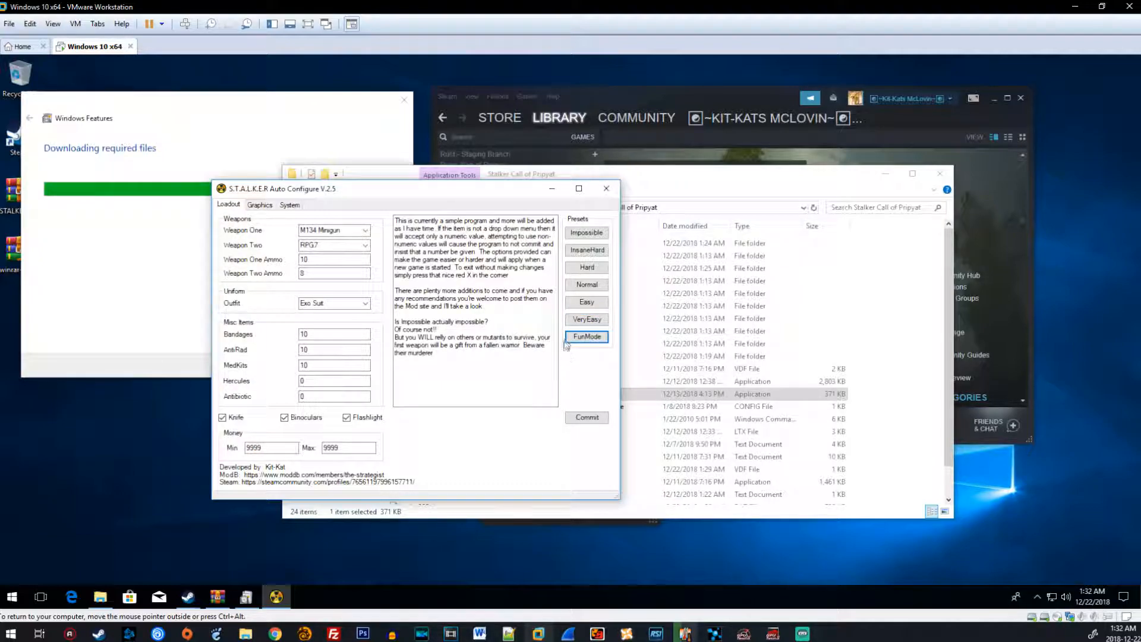
Compare the Impossible, InsaneHard and Hard presets, and check the .NET Framework download progress
click(589, 234)
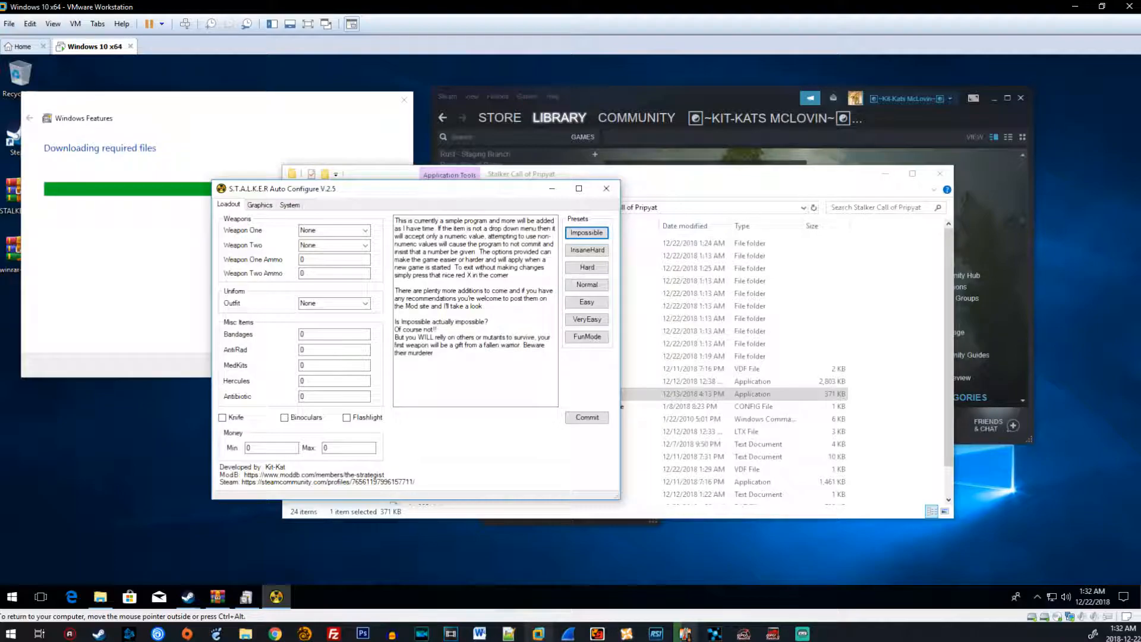
click(588, 250)
click(587, 268)
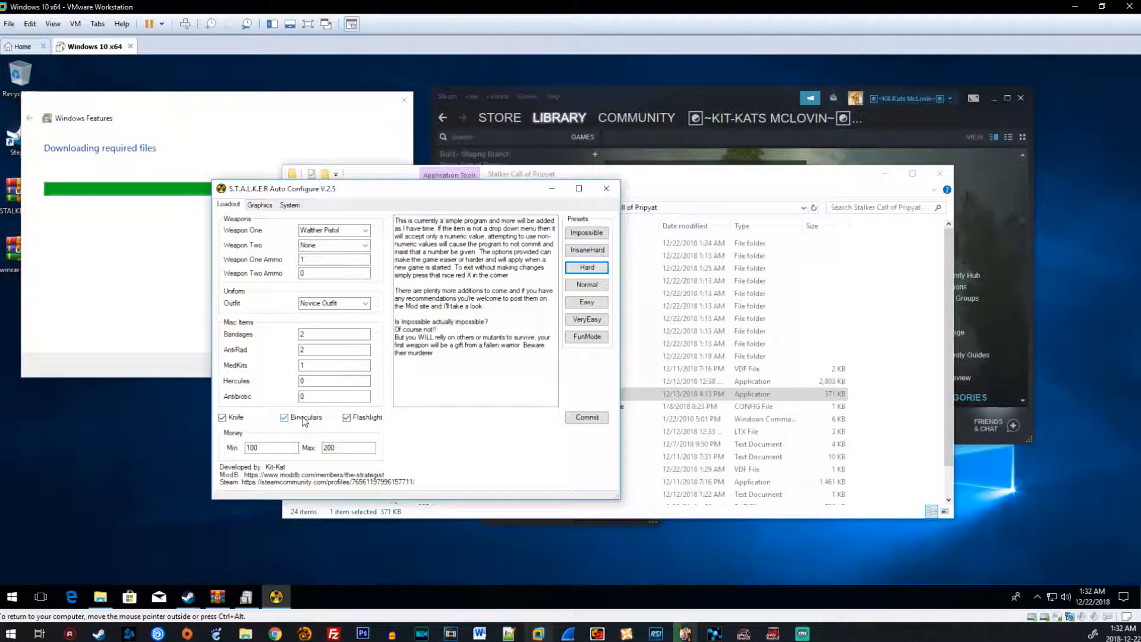
click(349, 420)
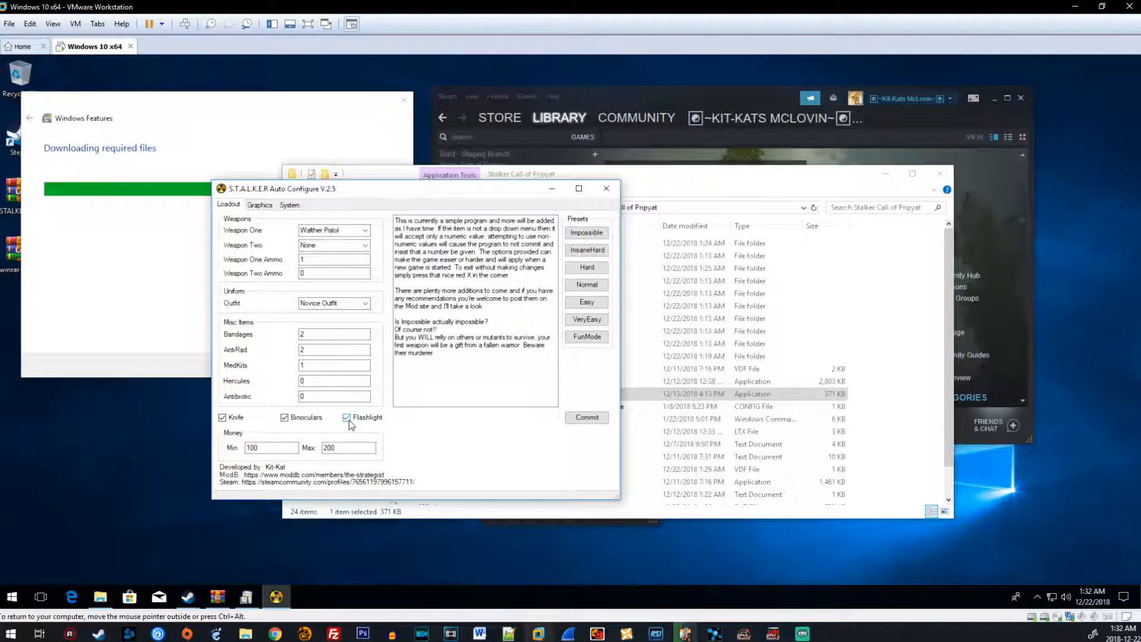
click(175, 345)
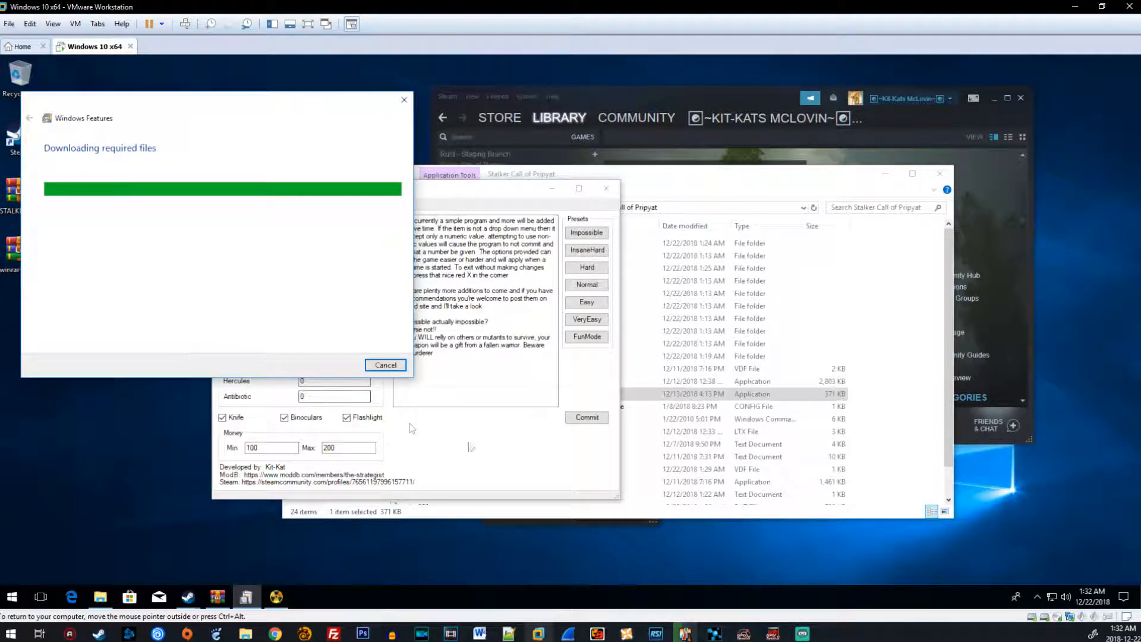
click(473, 471)
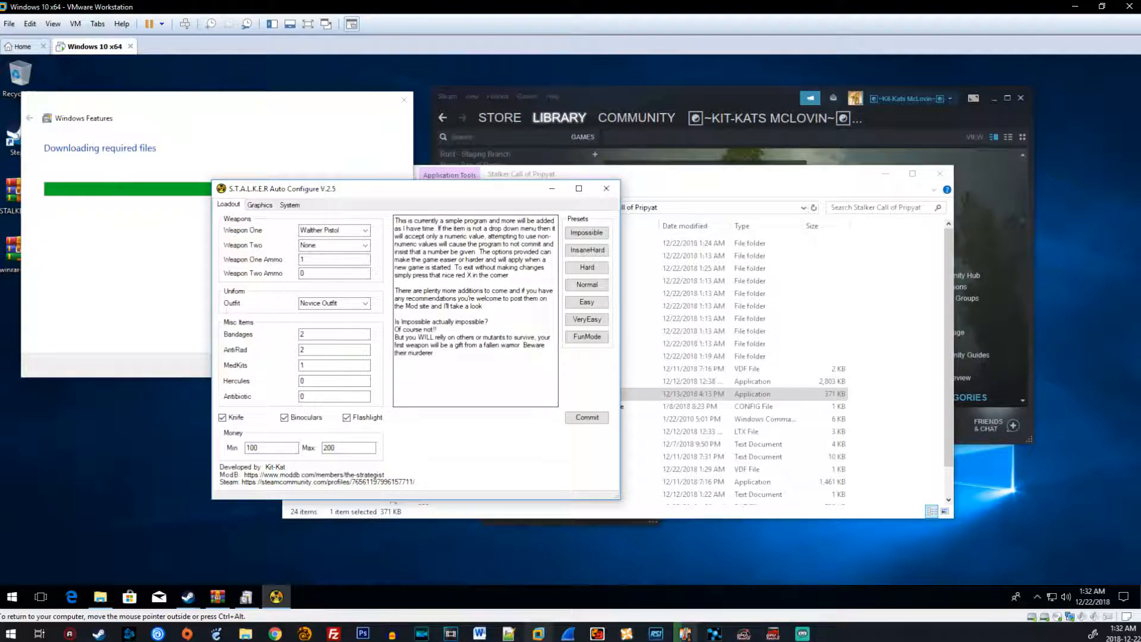
Apply the Impossible preset to review its empty loadout, and switch to the Normal preset
click(589, 234)
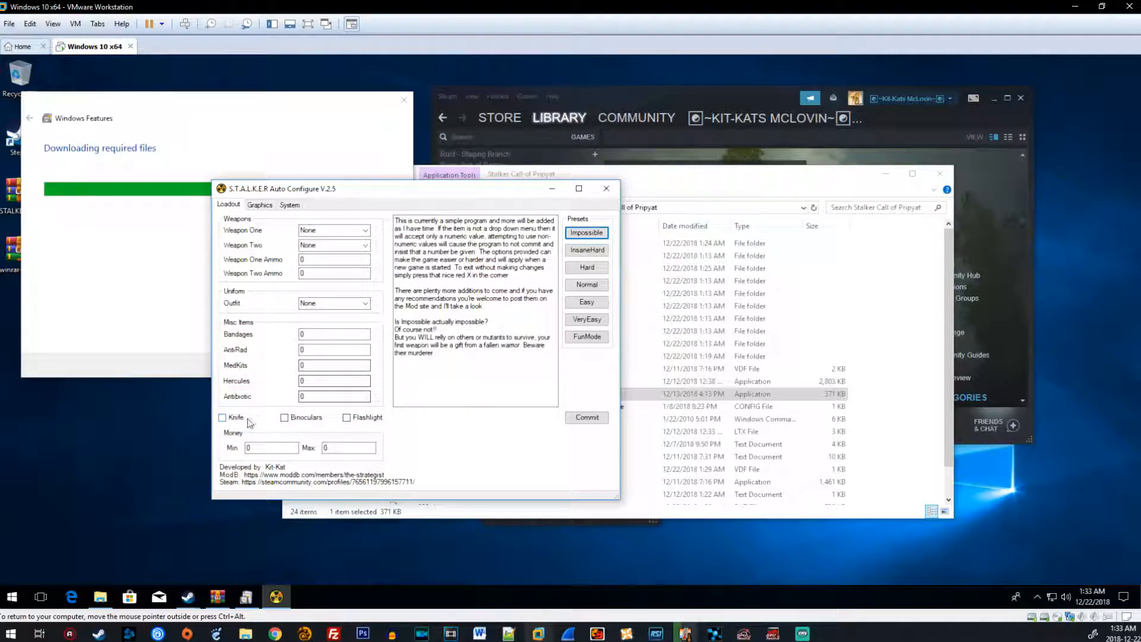
click(360, 421)
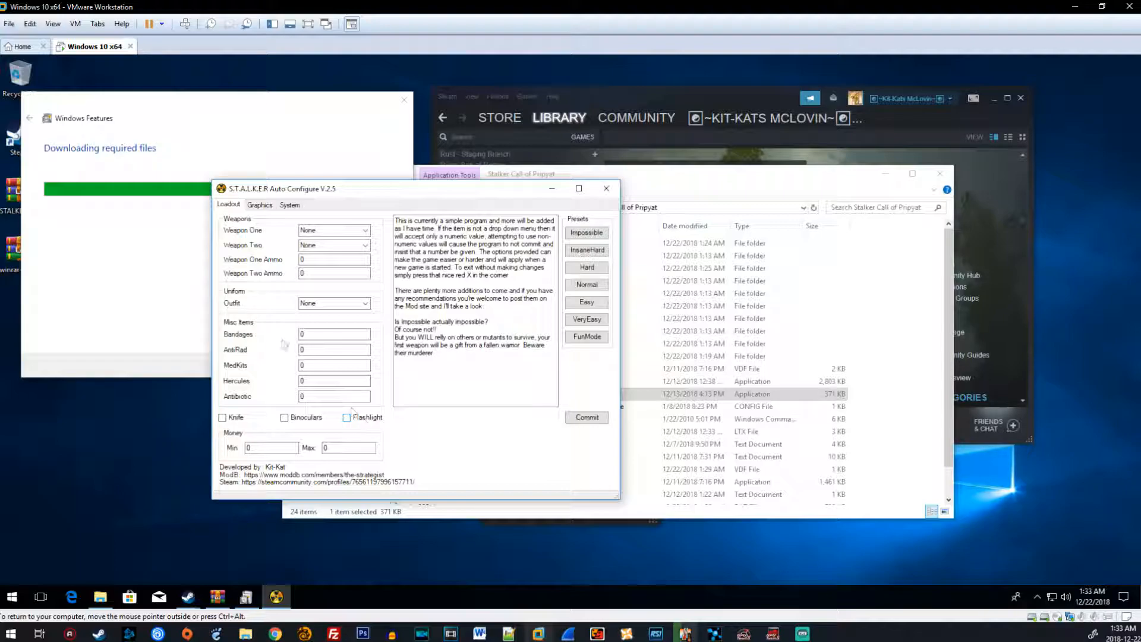
click(586, 285)
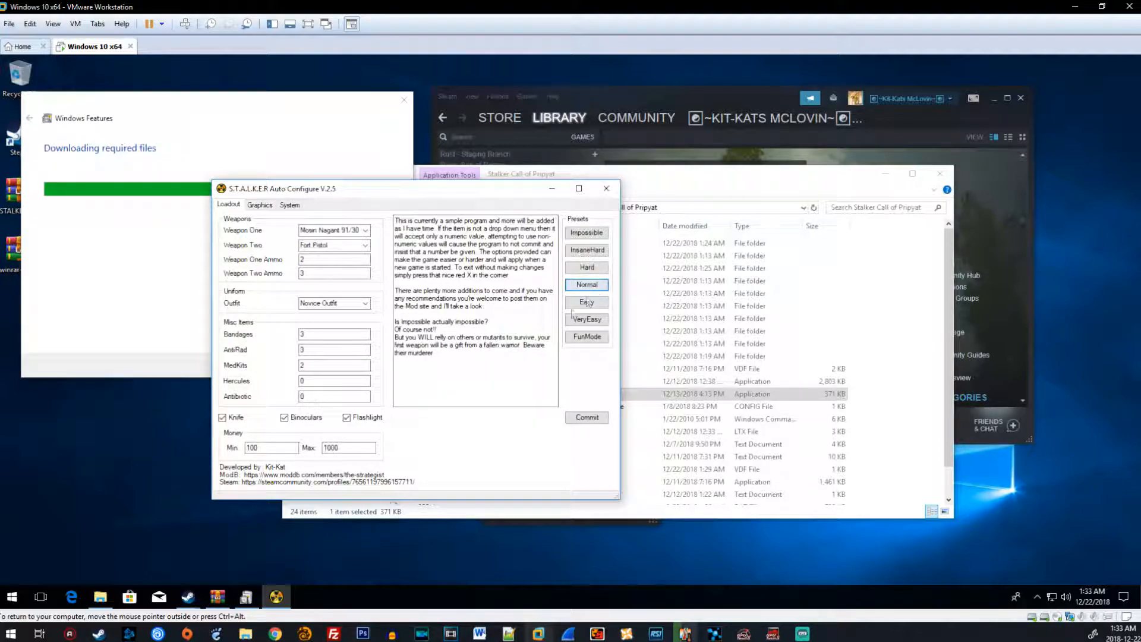
Browse the available outfits for the loadout, and keep Novice Outfit selected
click(365, 303)
click(371, 310)
click(366, 306)
click(330, 346)
click(365, 304)
click(339, 322)
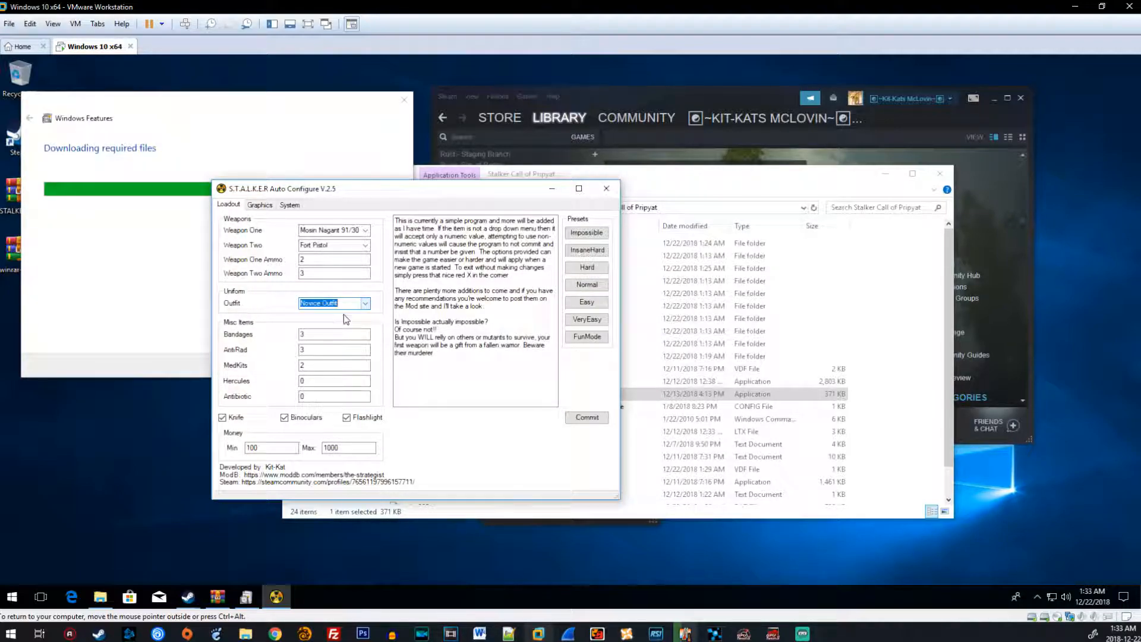
Apply the Hard preset and change Weapon One to Beretta Pistol
click(587, 267)
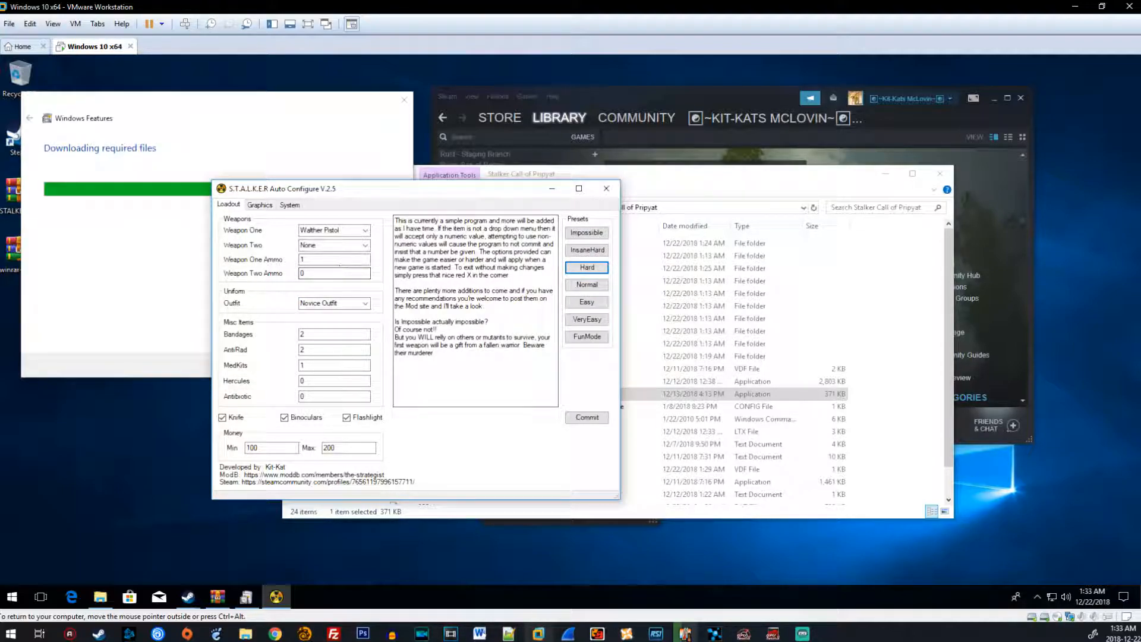
click(365, 231)
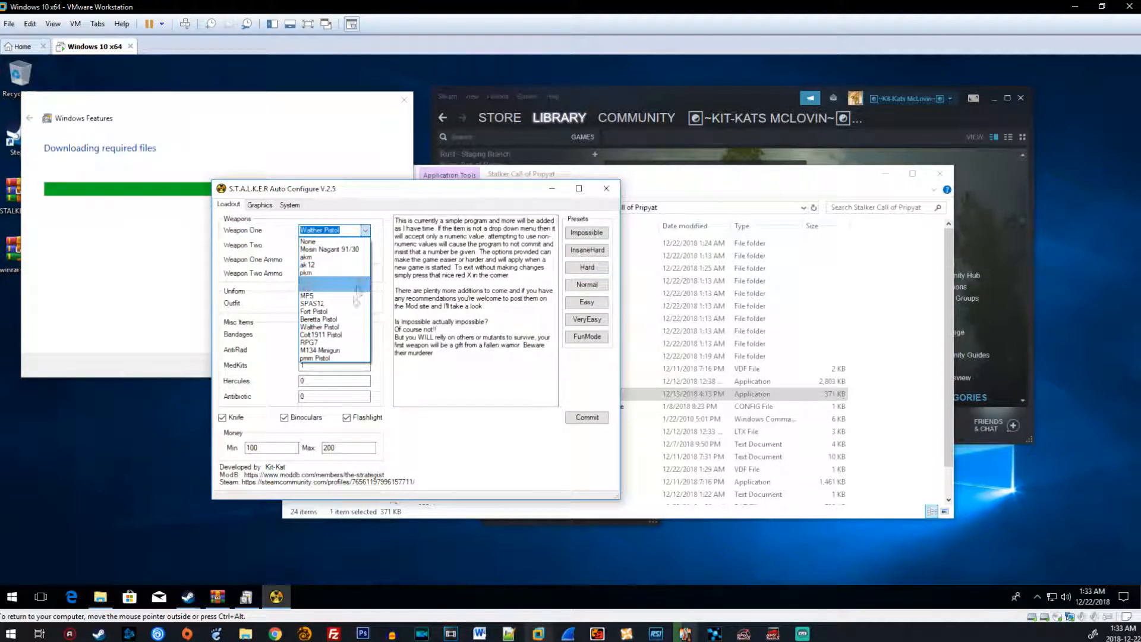
click(351, 319)
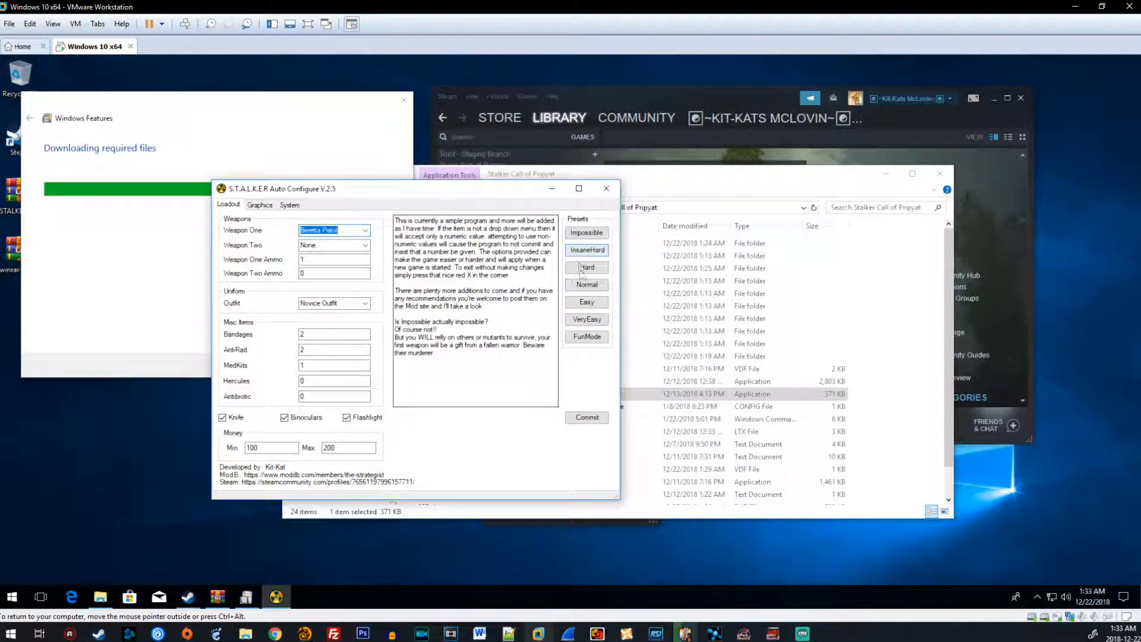
Clear the ALife Distance and Objects Per Update values in the system settings, and look at the graphics settings
click(290, 204)
key(Tab)
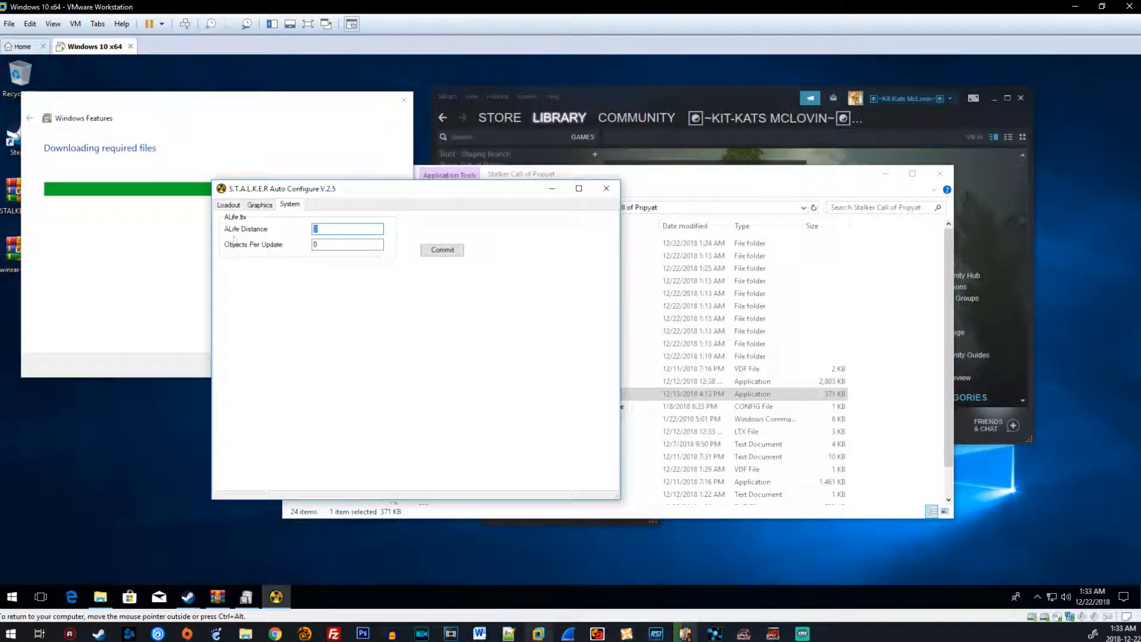
key(Tab)
drag(322, 229, 238, 230)
key(BackSpace)
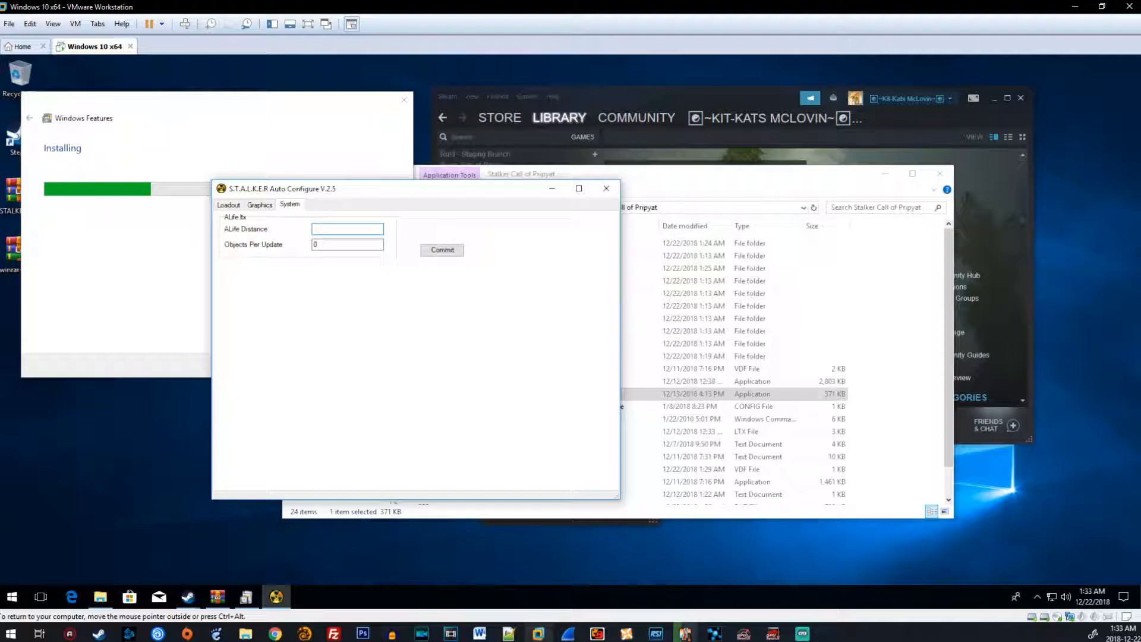
key(Tab)
key(BackSpace)
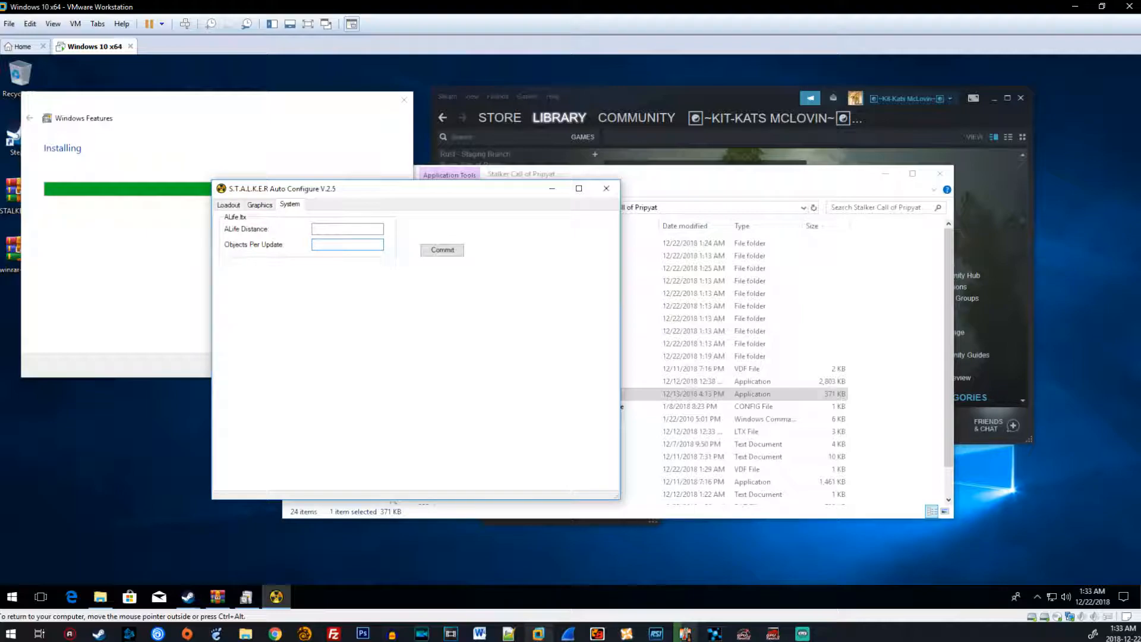
click(347, 229)
click(266, 208)
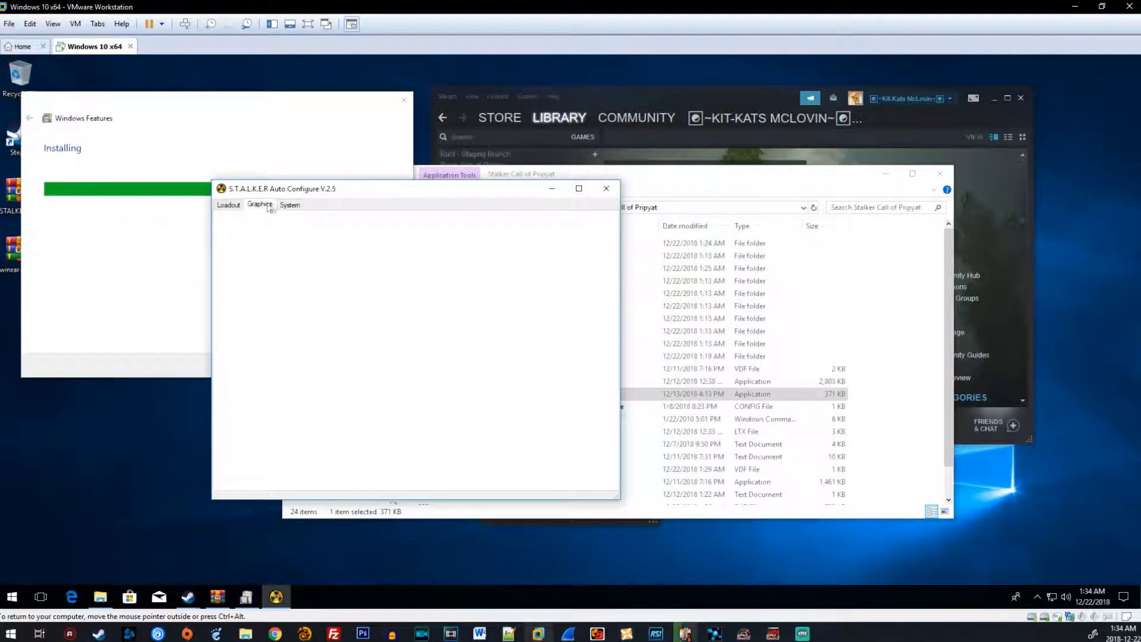
click(290, 204)
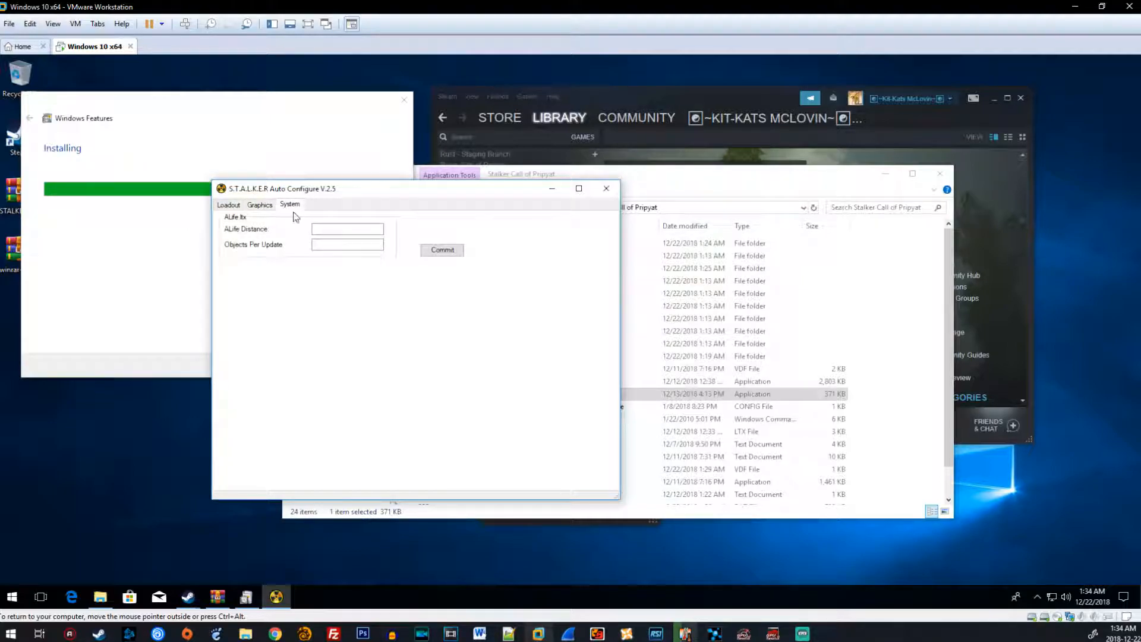
Apply the Normal loadout preset, commit it to file, and close the Auto Configure program
click(228, 204)
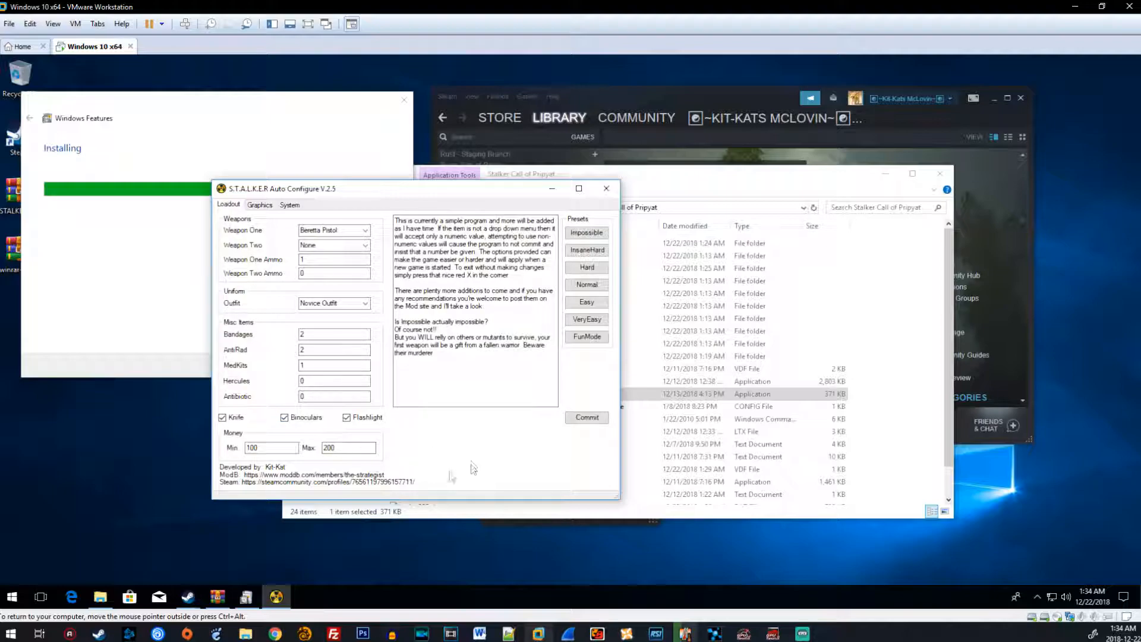
click(601, 283)
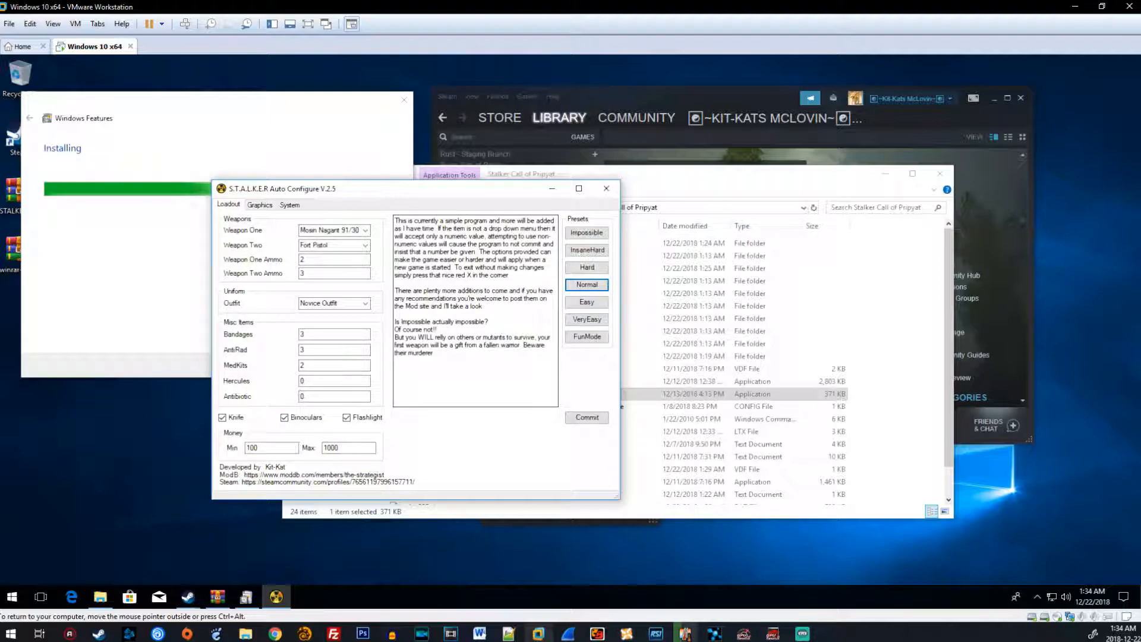
drag(424, 189, 329, 133)
click(493, 363)
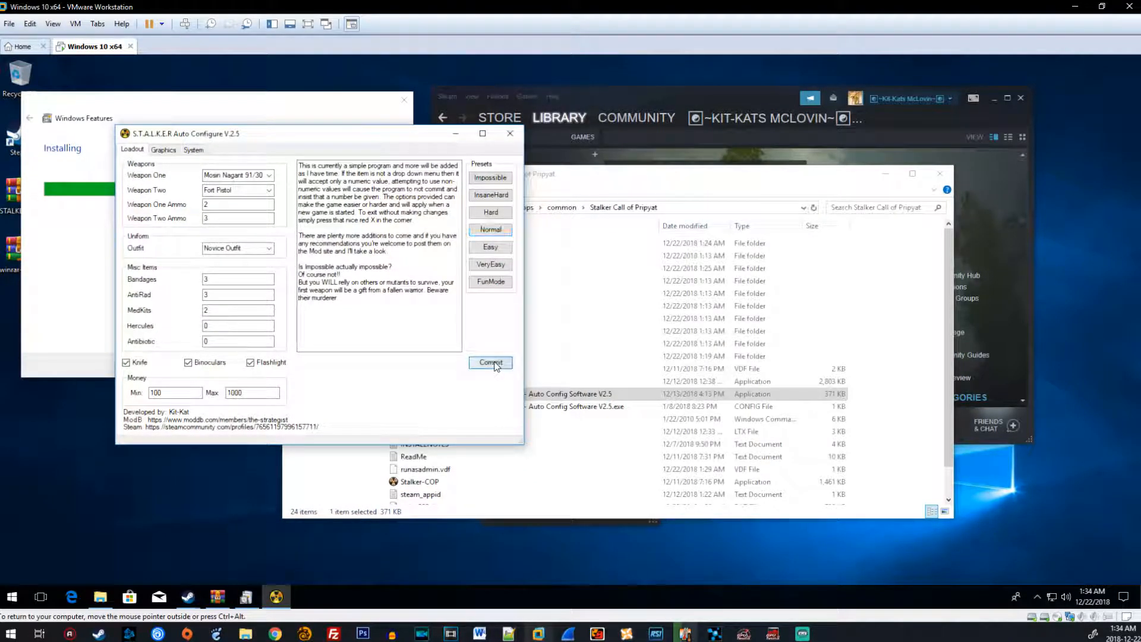
click(491, 363)
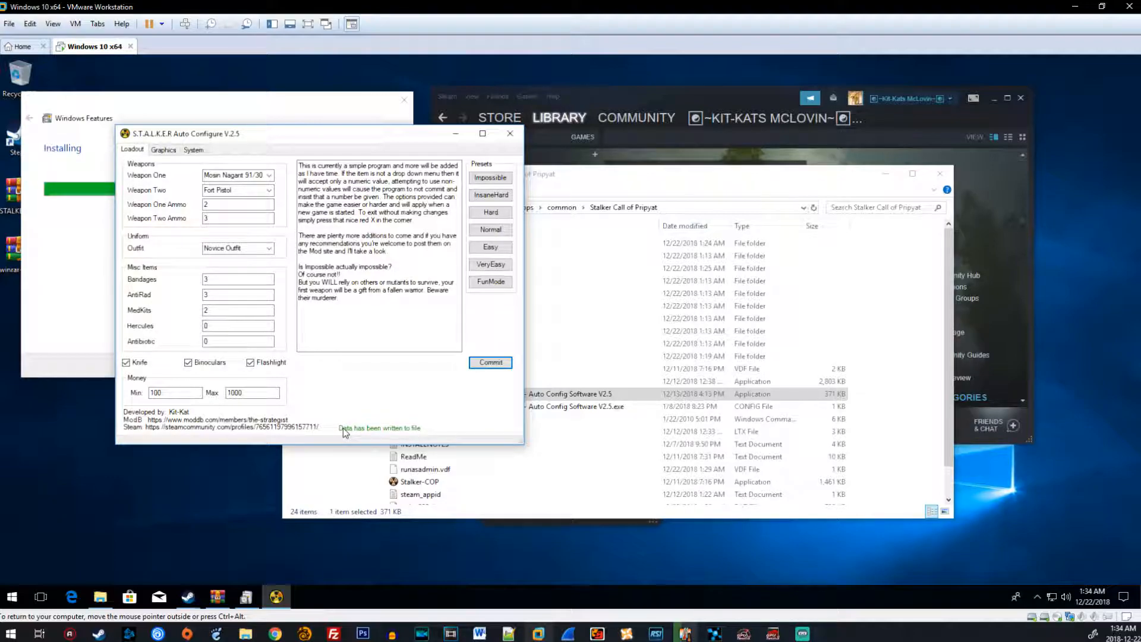
click(510, 135)
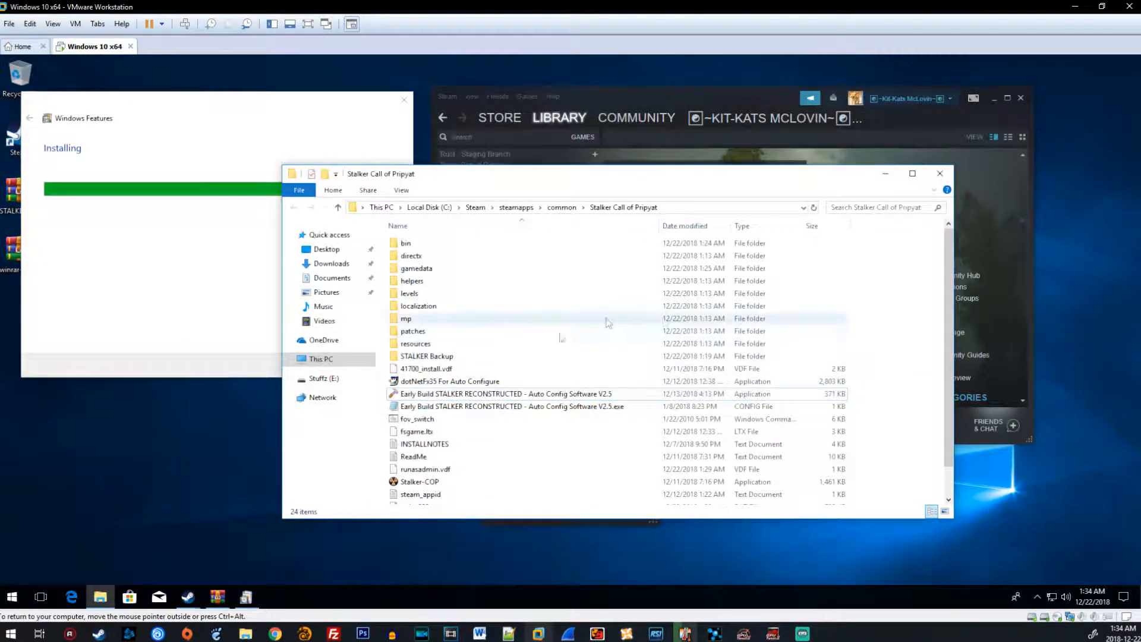
Reopen the Auto Config Software V2.5, check the Windows Features installation progress, and close the configurator again
double_click(683, 395)
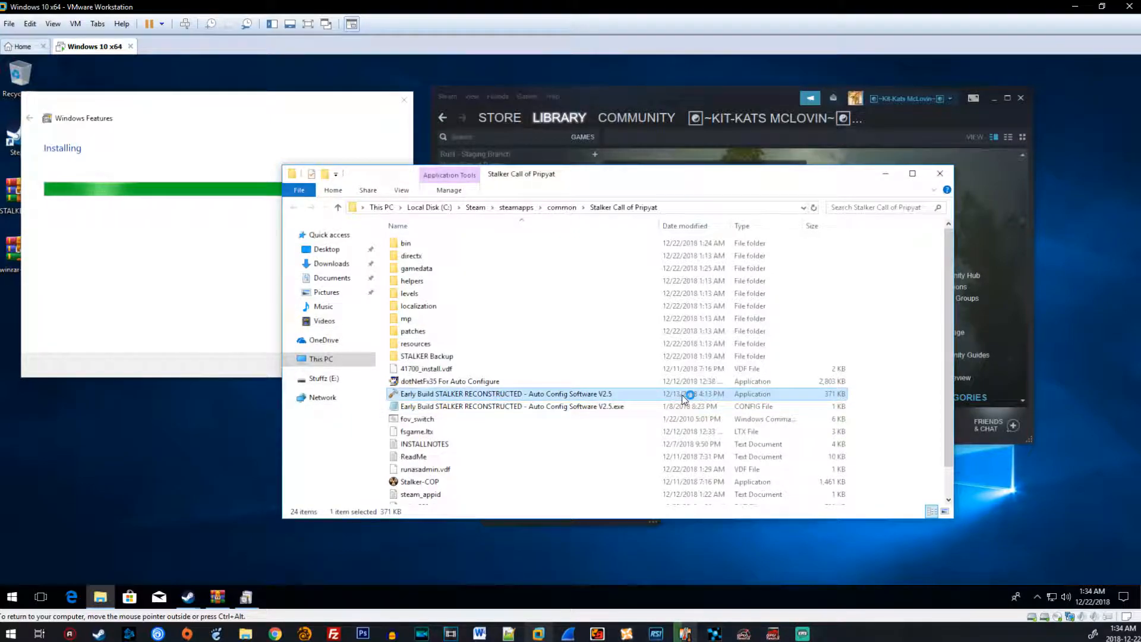
click(167, 278)
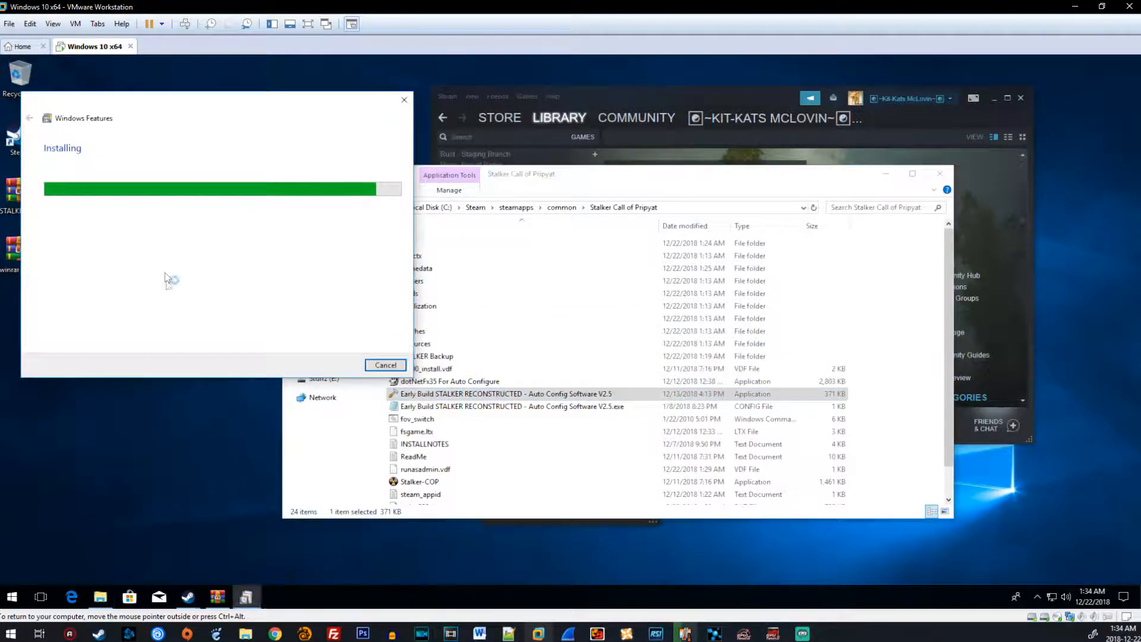
click(372, 90)
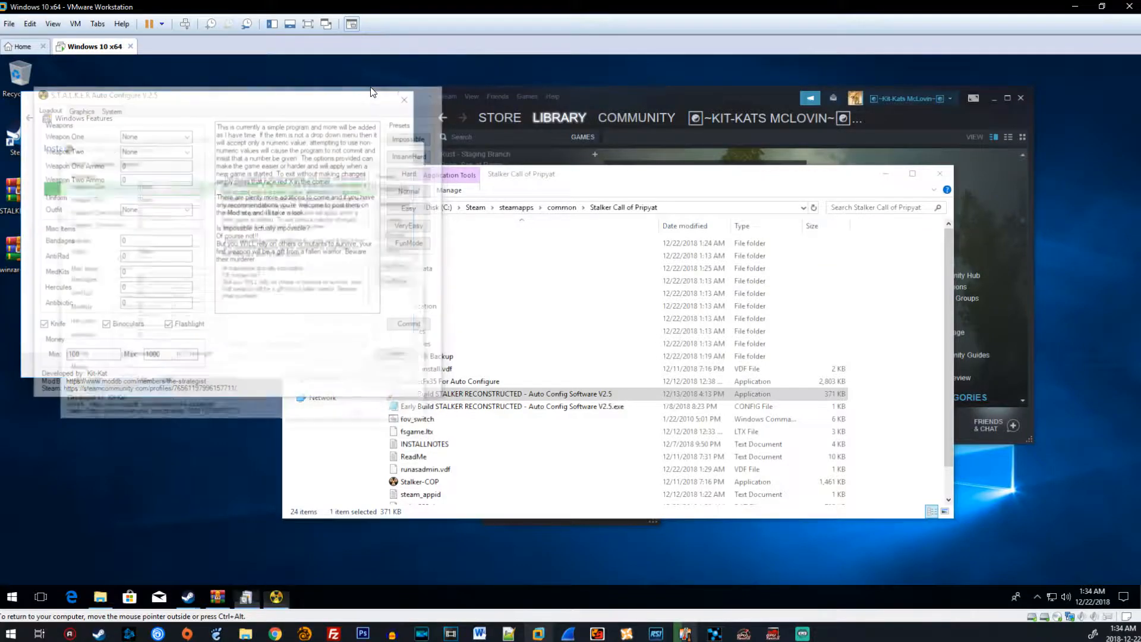
click(277, 596)
click(427, 94)
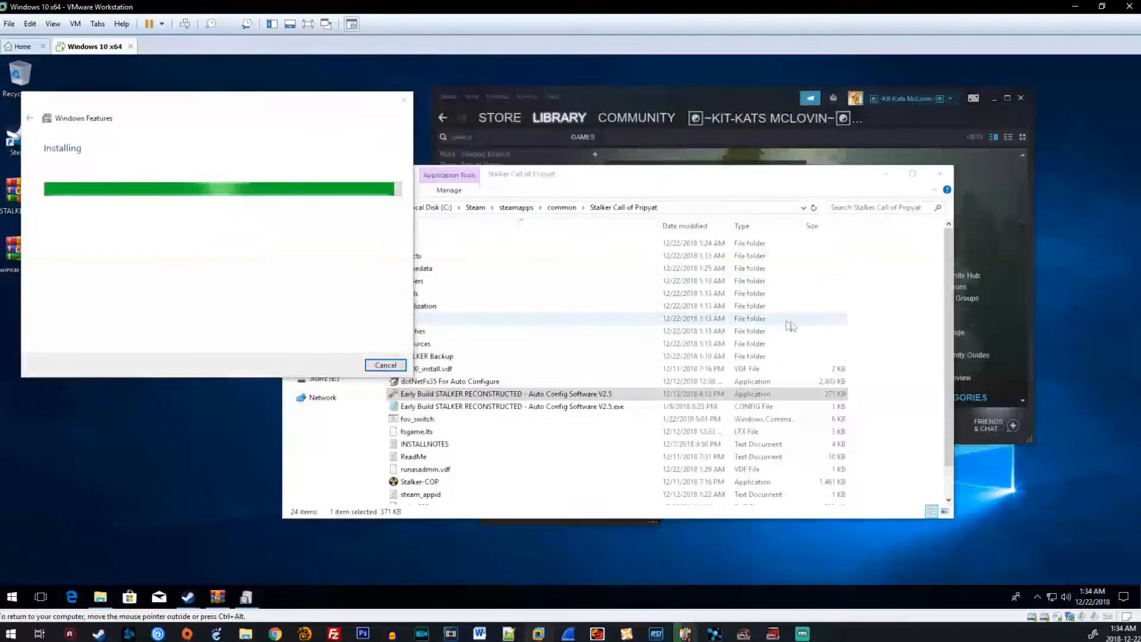
click(868, 331)
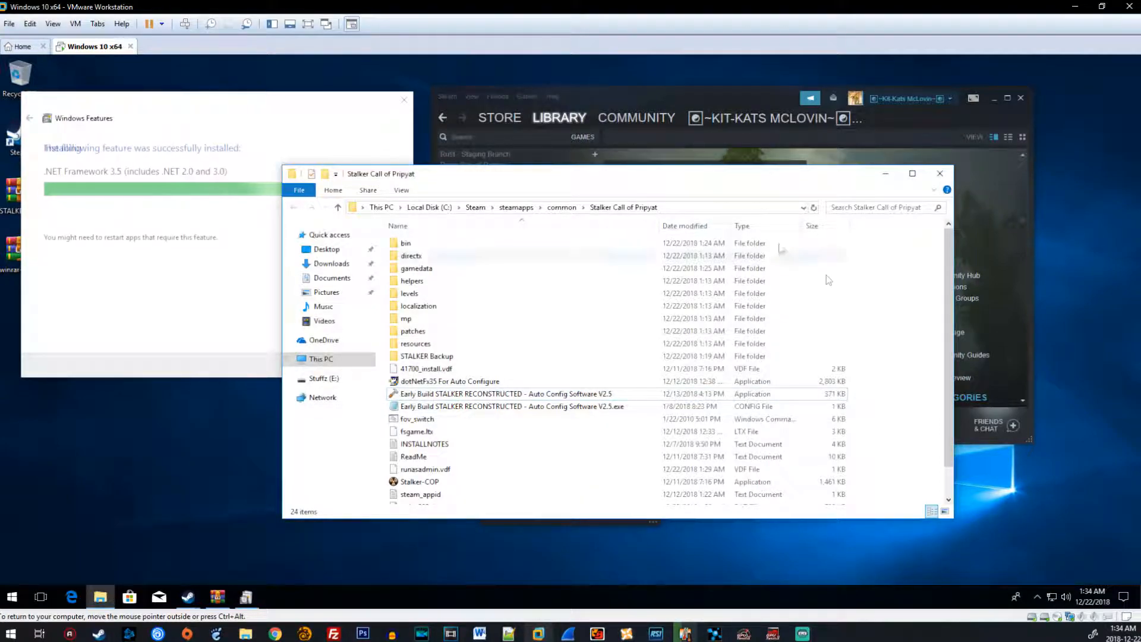
Review the virtual machine's hardware settings and close them without changes
click(76, 24)
click(98, 175)
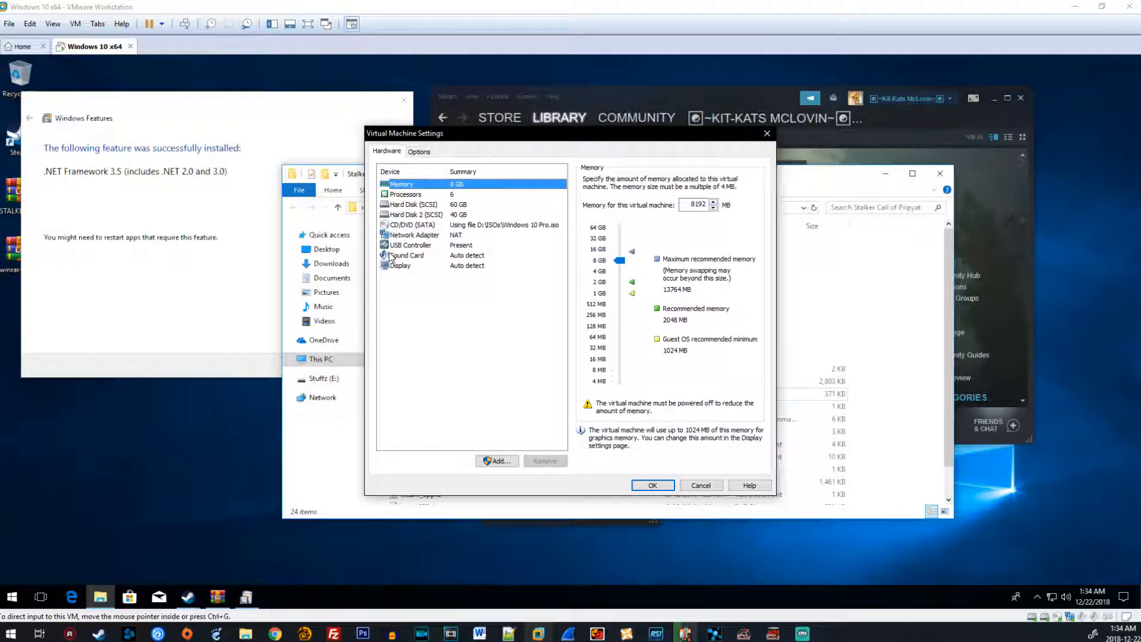
click(767, 134)
Close the .NET Framework 3.5 installer and launch S.T.A.L.K.E.R.: Call of Pripyat from the Steam library, allowing it to make changes
click(139, 337)
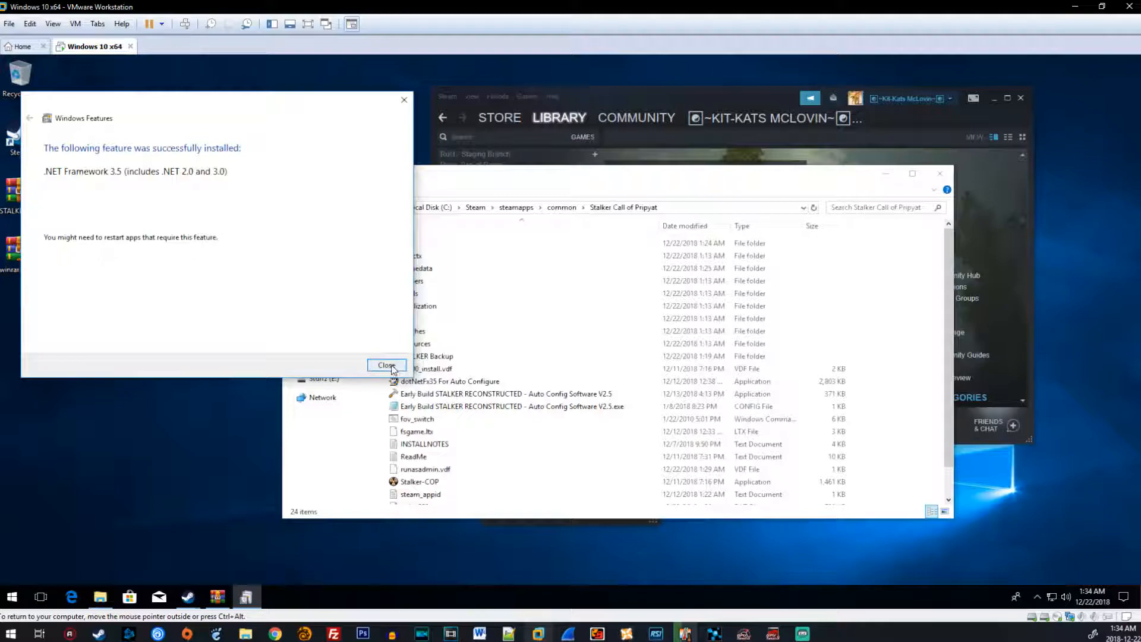
click(386, 365)
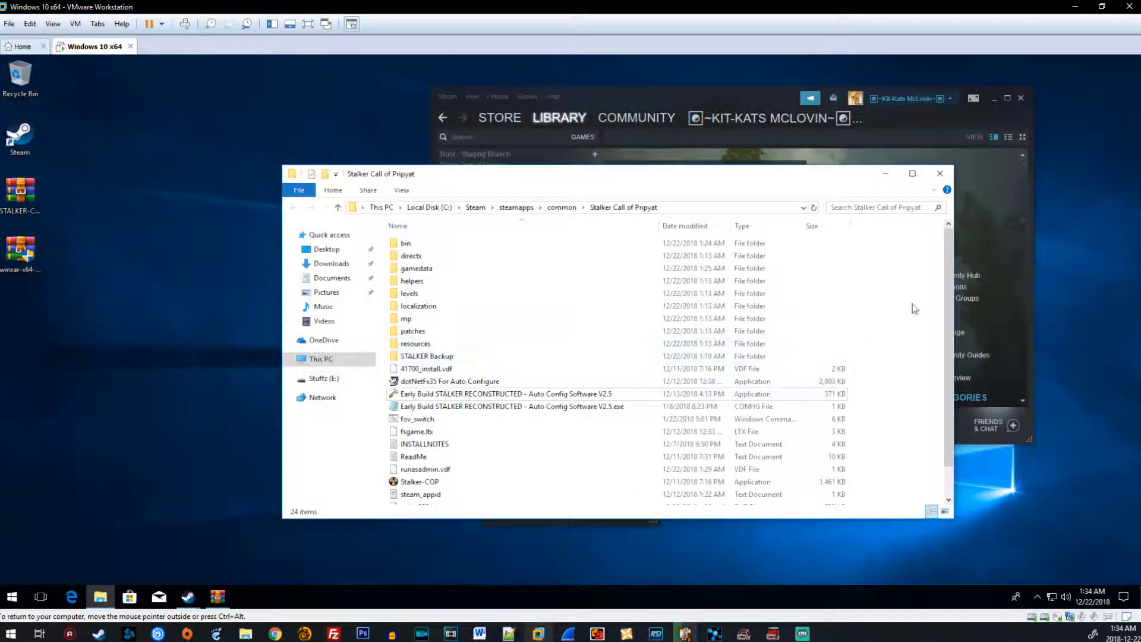
click(986, 217)
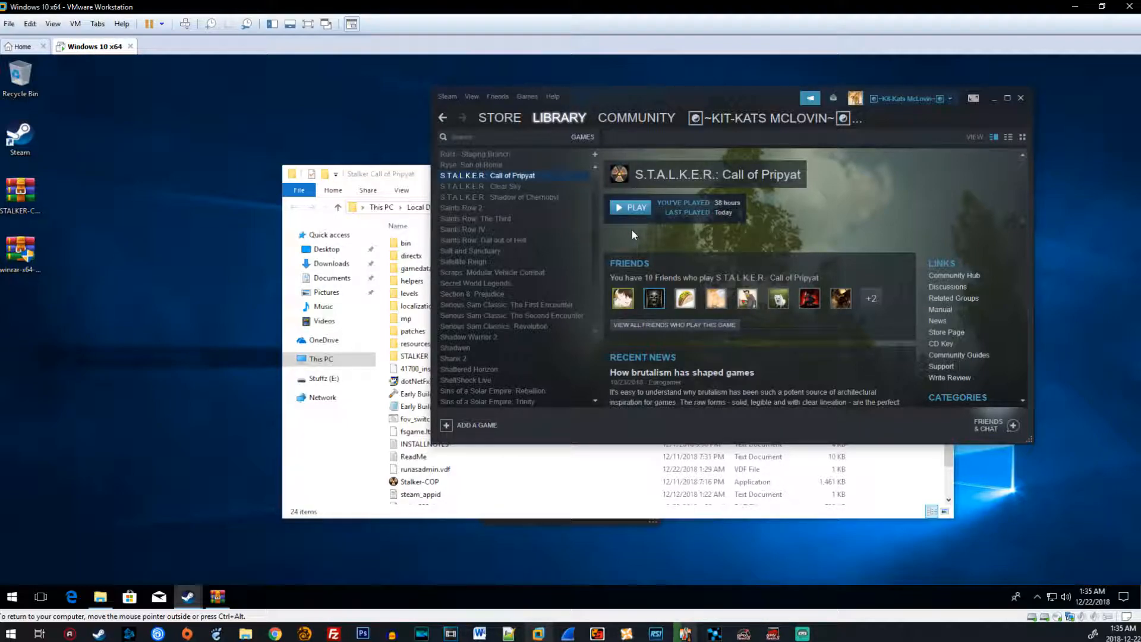
click(635, 208)
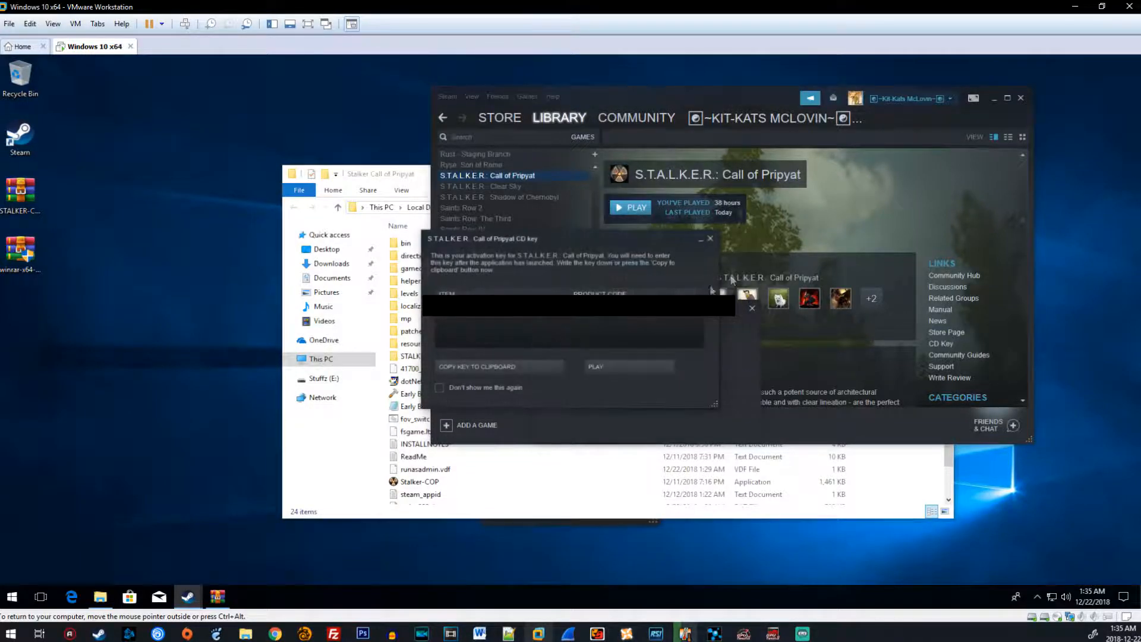
click(590, 367)
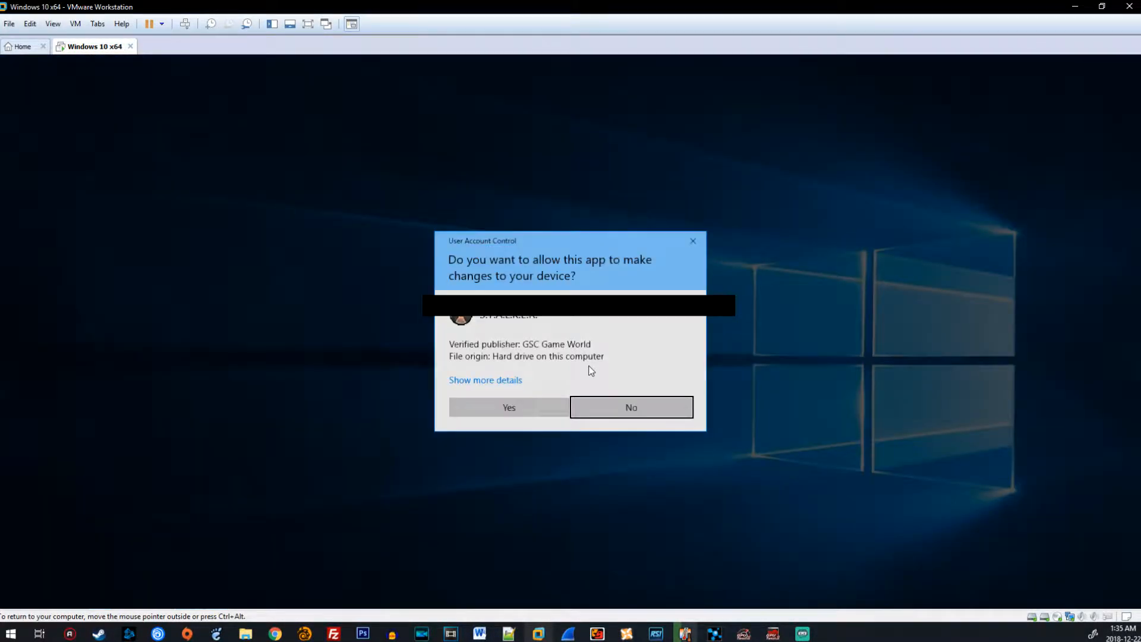
key(Left)
key(Return)
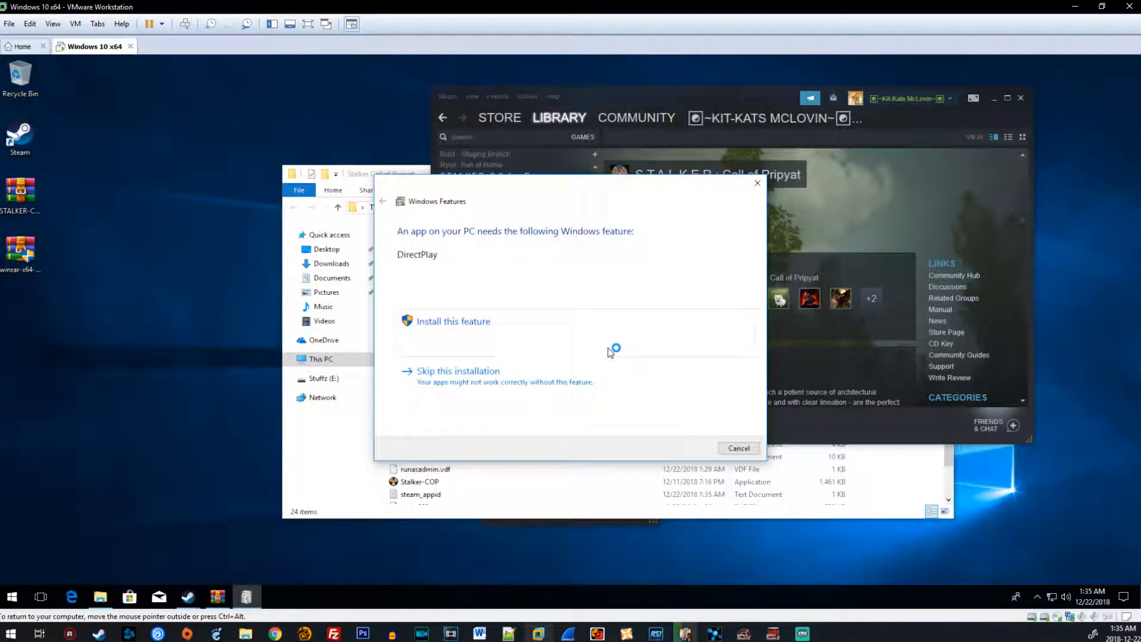
Install the DirectPlay Windows feature for the game, and exit from the game's main menu to Windows
click(502, 323)
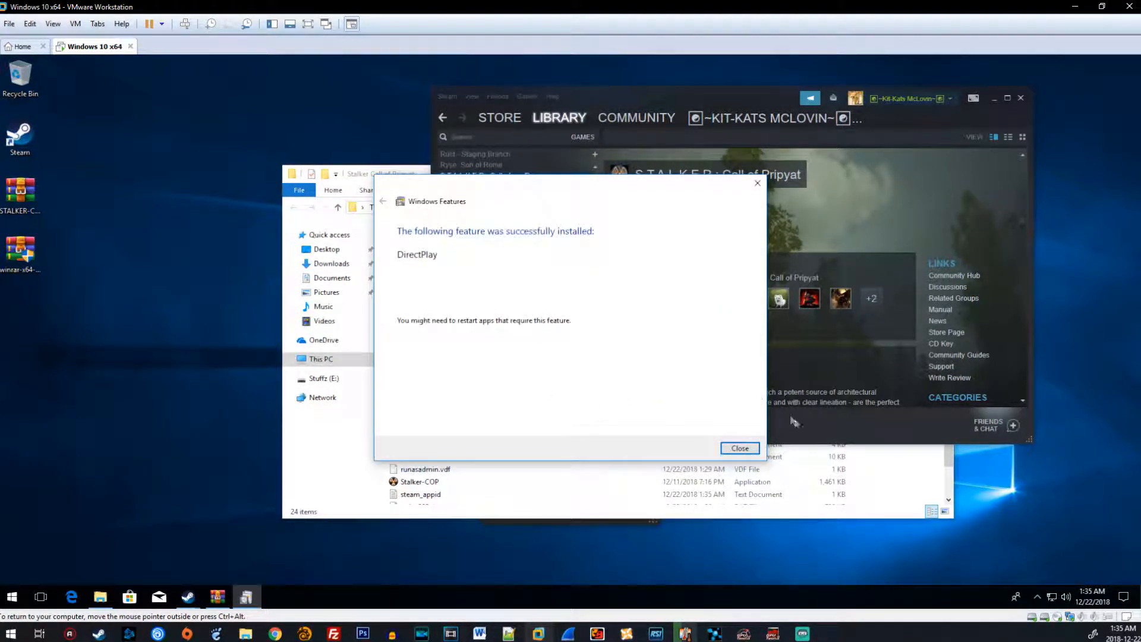
click(740, 448)
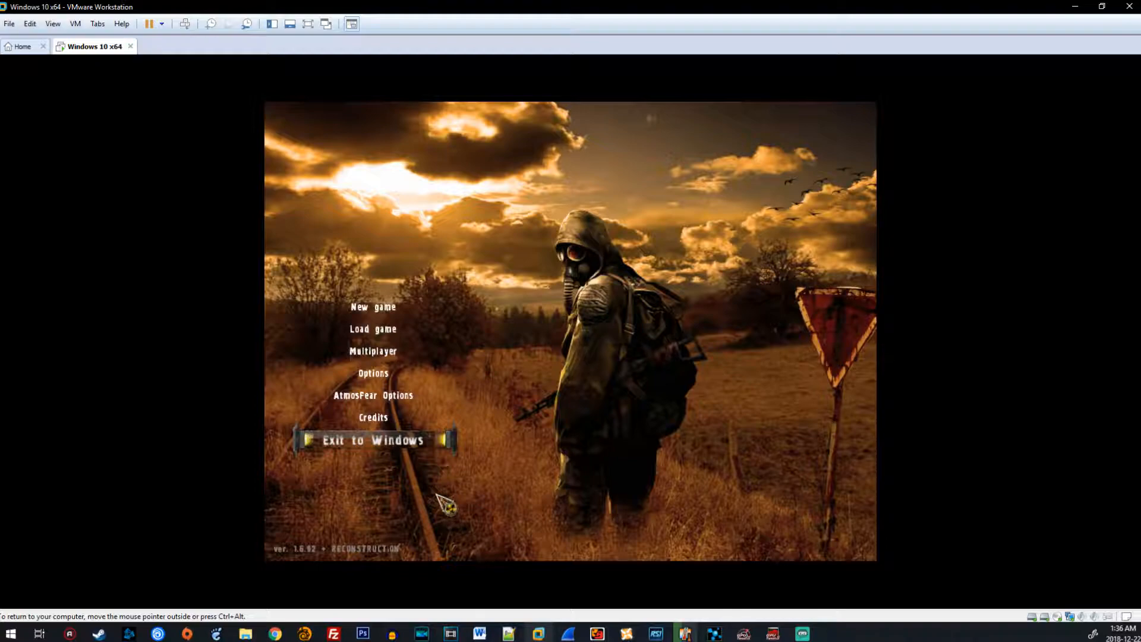
click(407, 441)
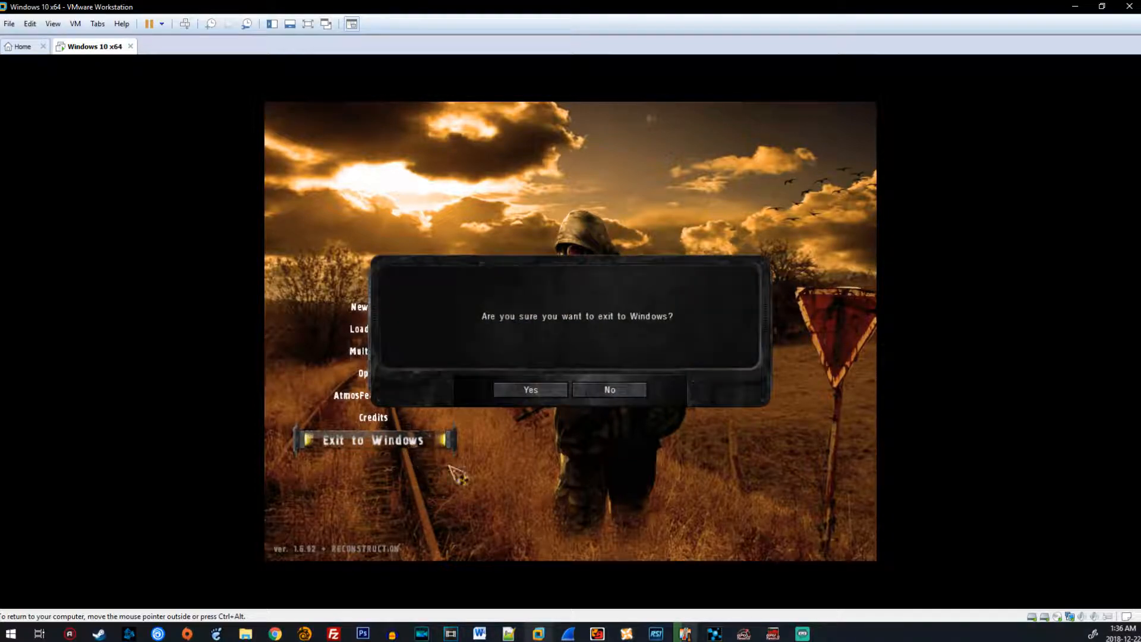
click(526, 390)
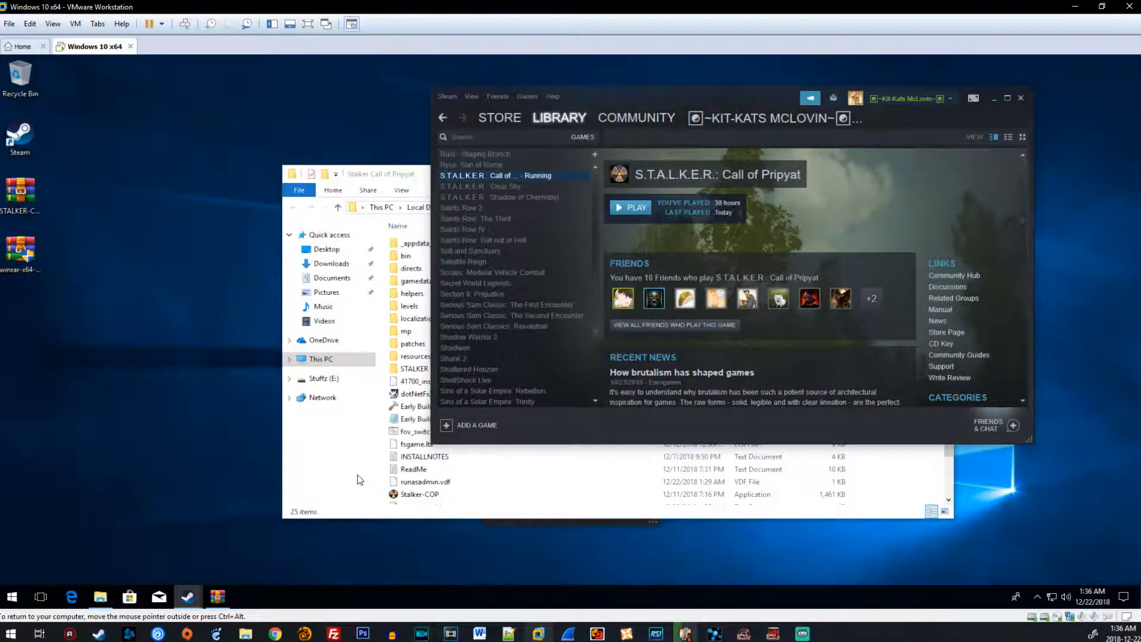
Look through the INSTALLNOTES and ReadMe files in the Stalker Call of Pripyat folder, closing each one
click(358, 476)
scroll(541, 431, down, 2)
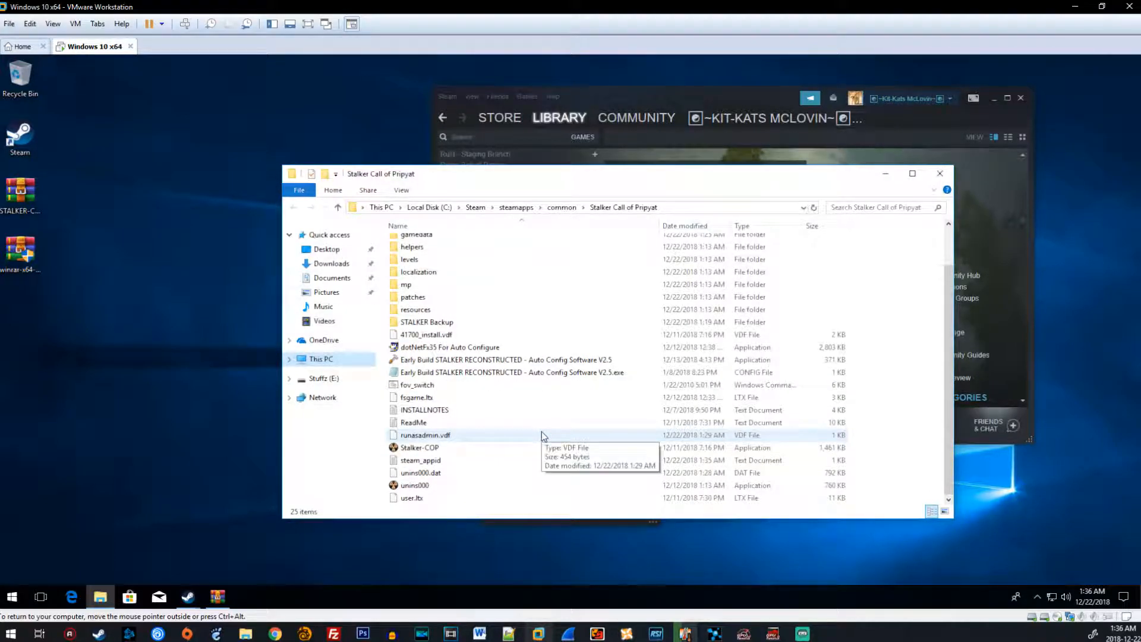
double_click(423, 409)
scroll(490, 315, down, 3)
scroll(490, 315, up, 3)
scroll(490, 315, down, 7)
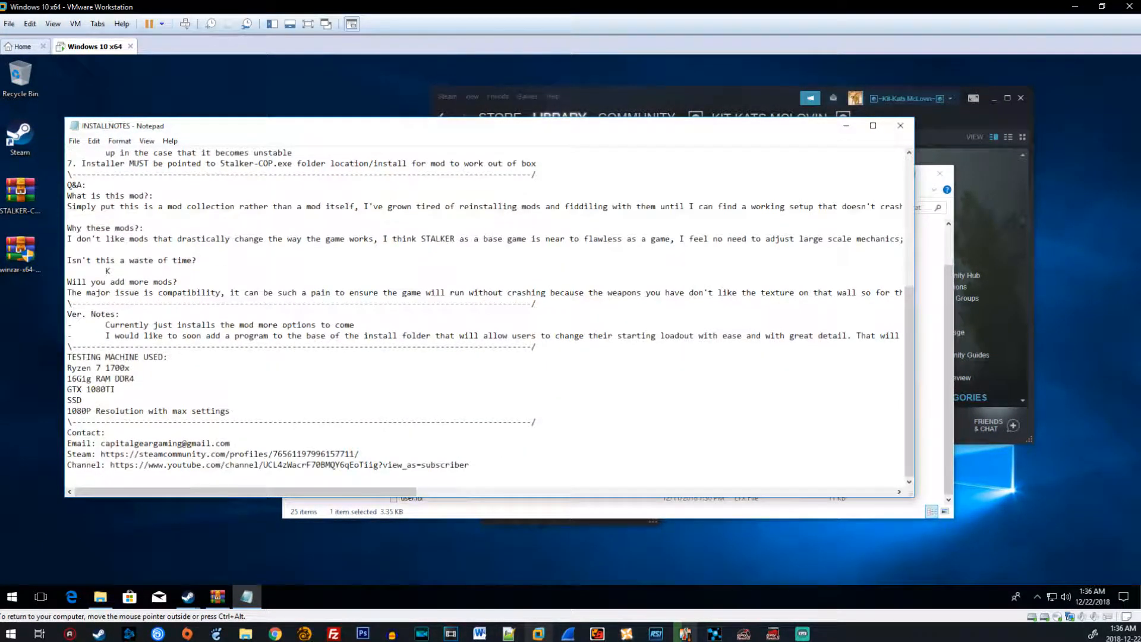
click(900, 126)
double_click(412, 422)
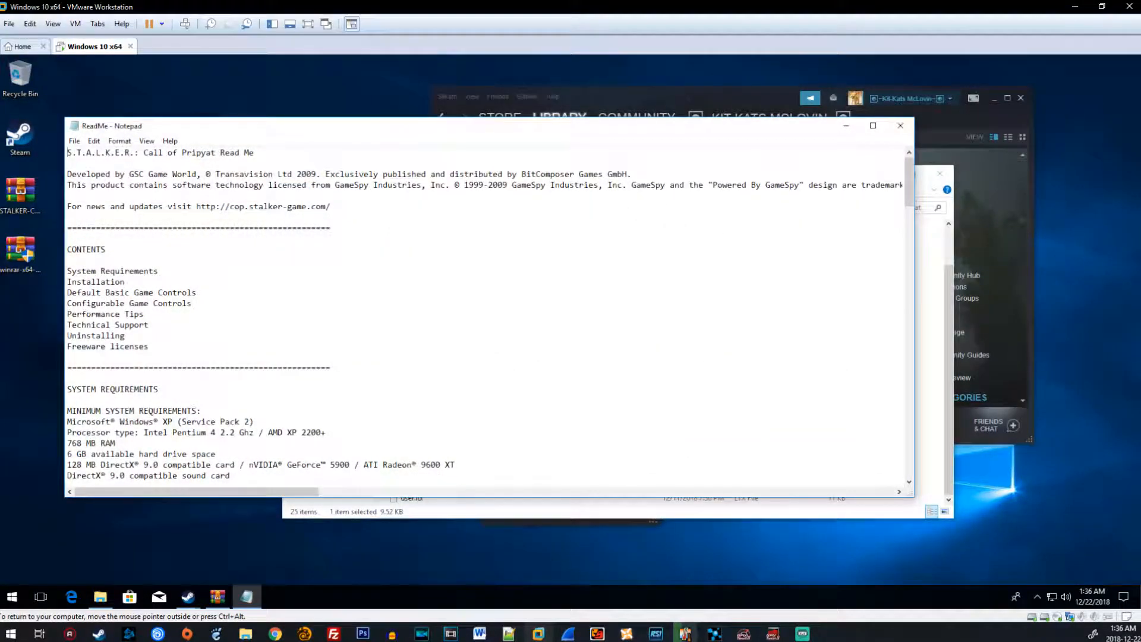
click(900, 125)
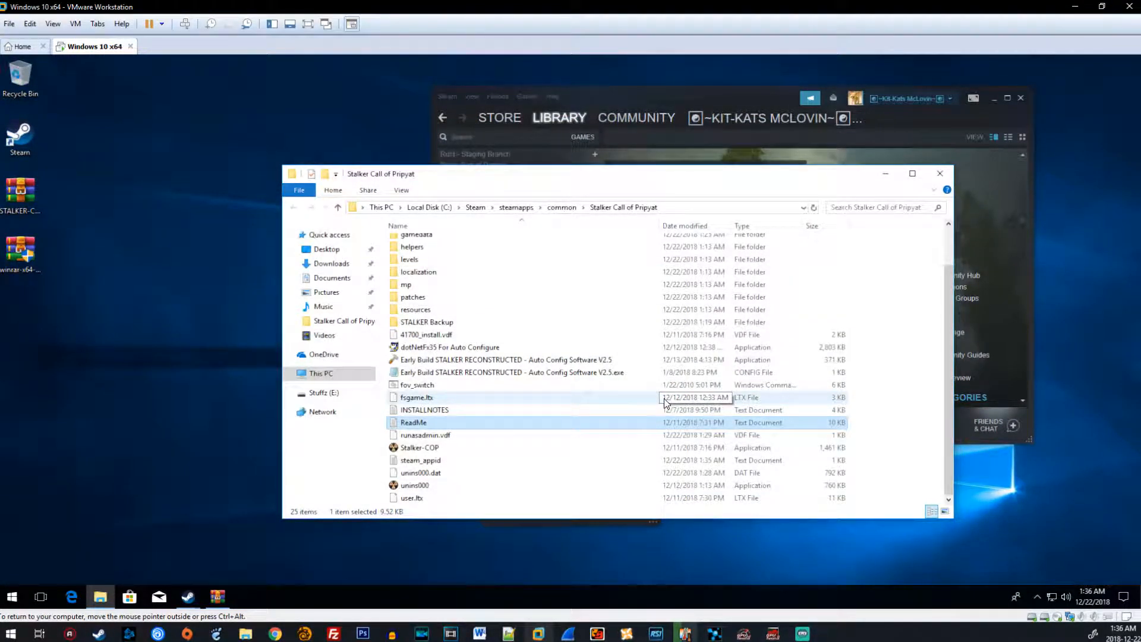
Permanently delete the bin and gamedata folders and all loose files from the Stalker Call of Pripyat folder
click(908, 441)
scroll(905, 446, up, 2)
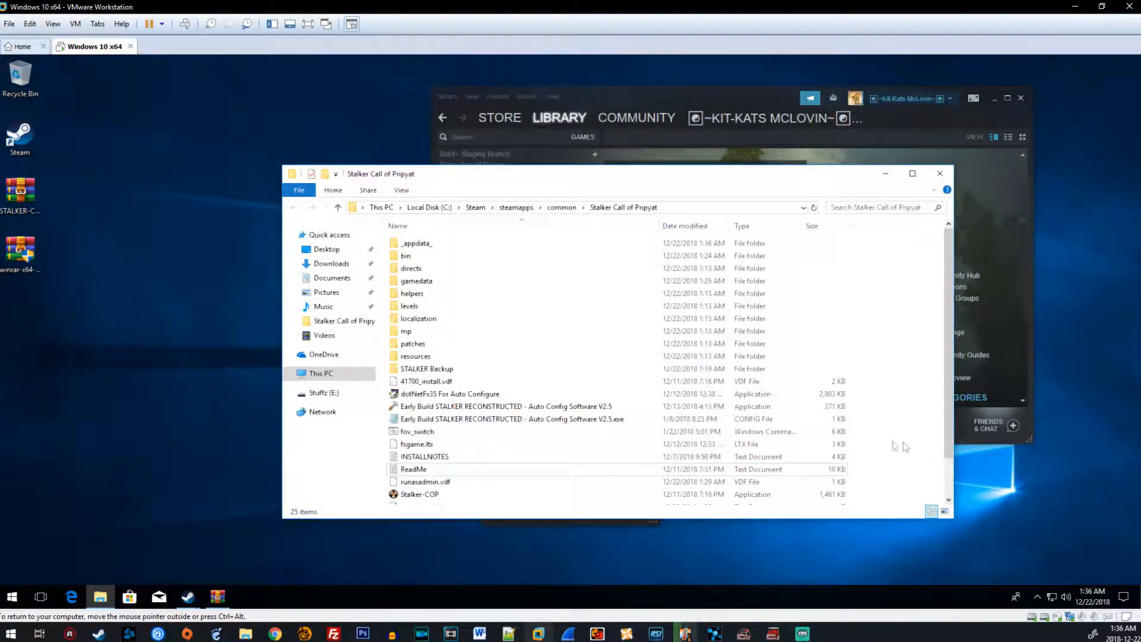
scroll(832, 389, down, 2)
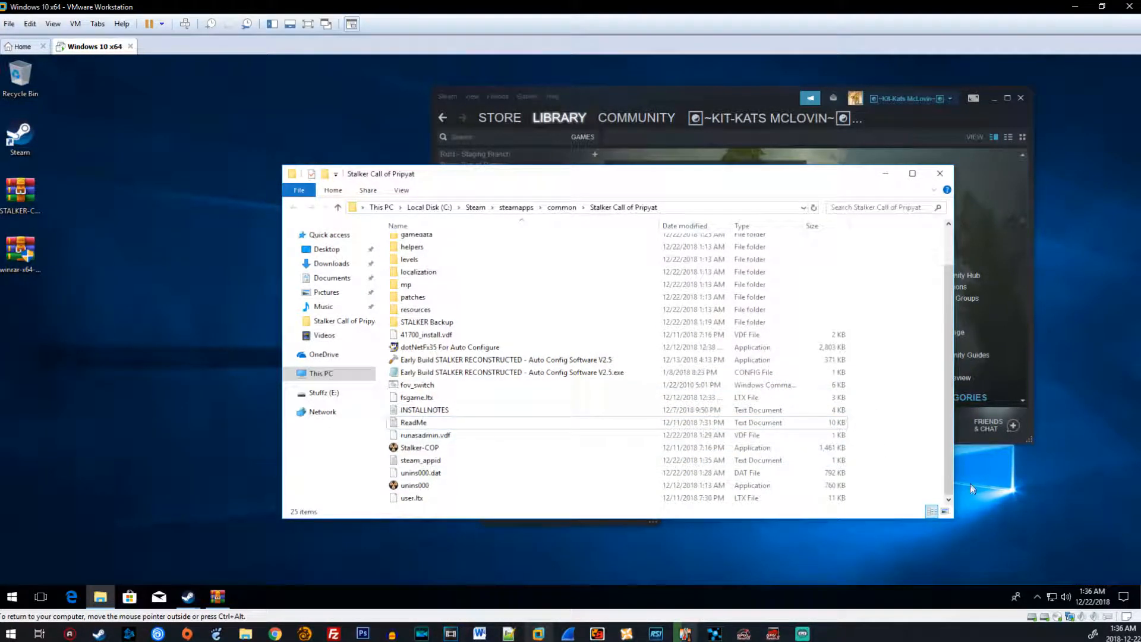
drag(872, 504, 475, 334)
scroll(632, 373, up, 2)
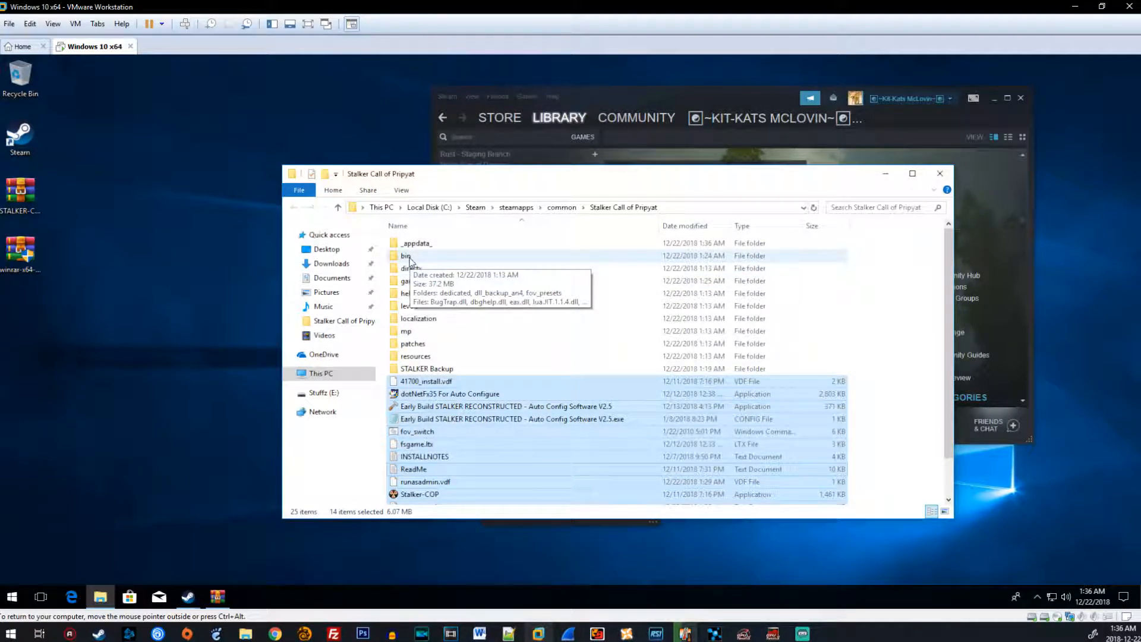
ctrl+click(436, 281)
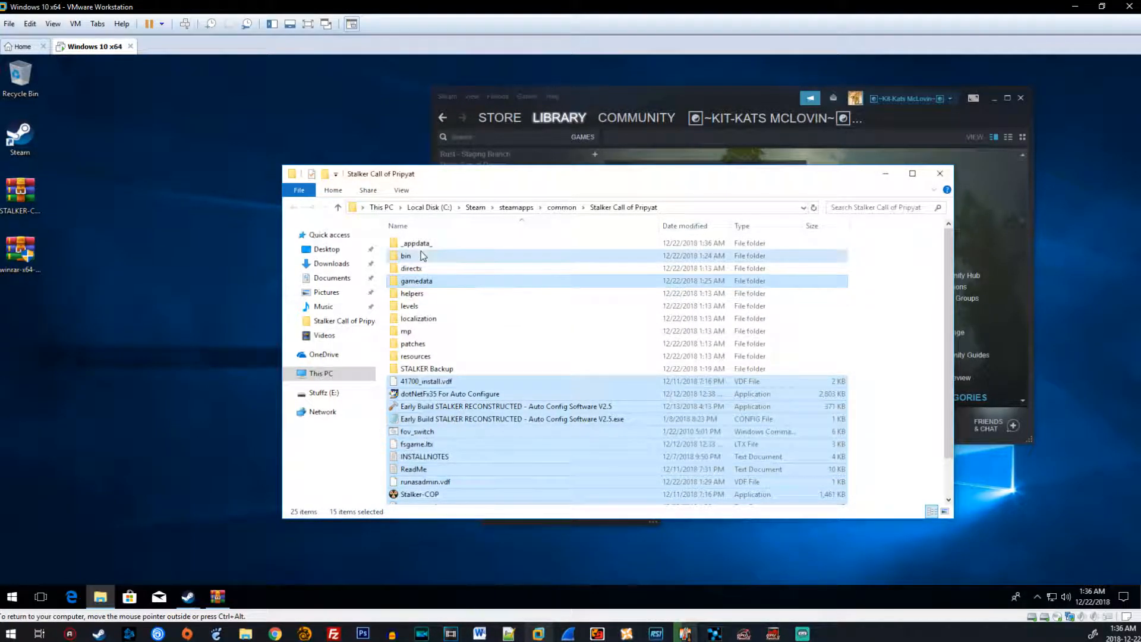
ctrl+click(423, 255)
key(shift+Delete)
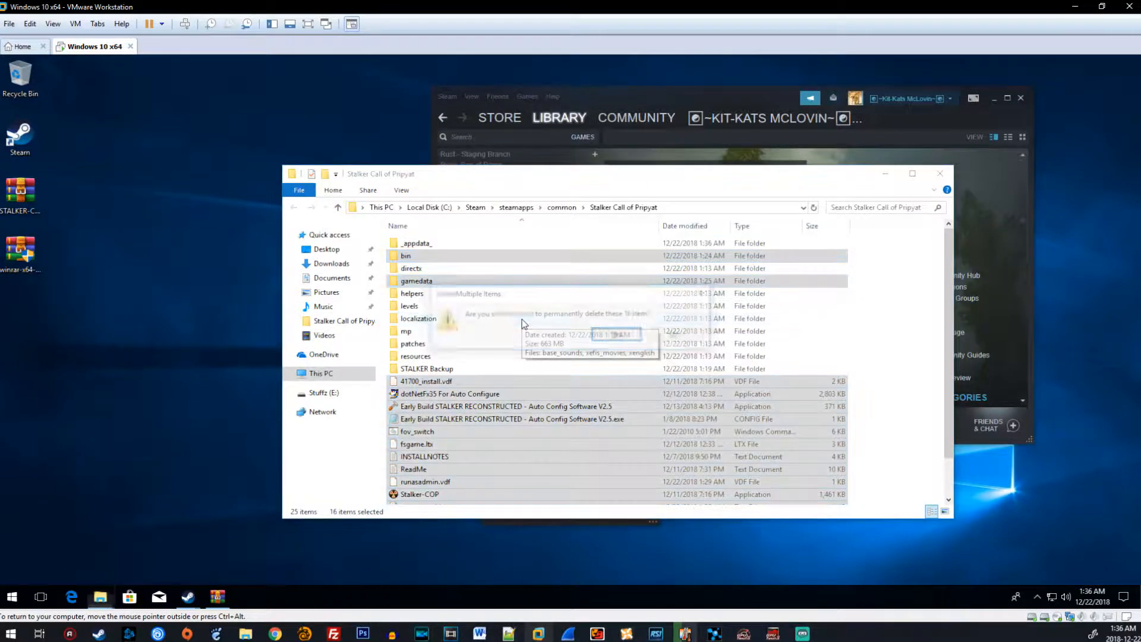
key(Return)
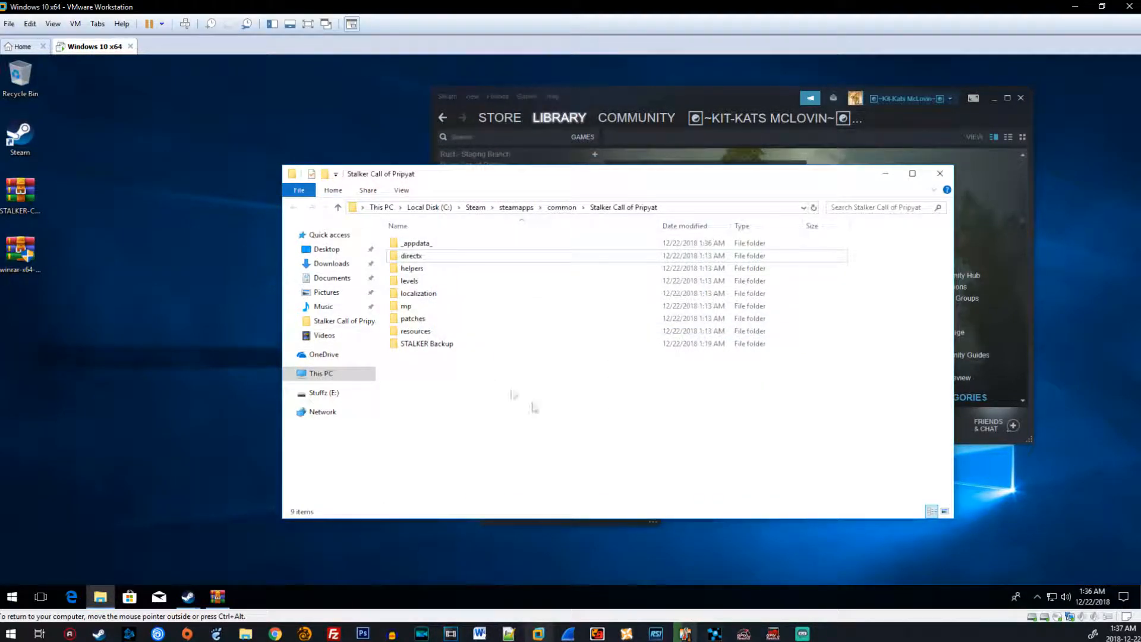
Check the contents of the STALKER Backup folder and return to the Stalker Call of Pripyat folder
double_click(425, 344)
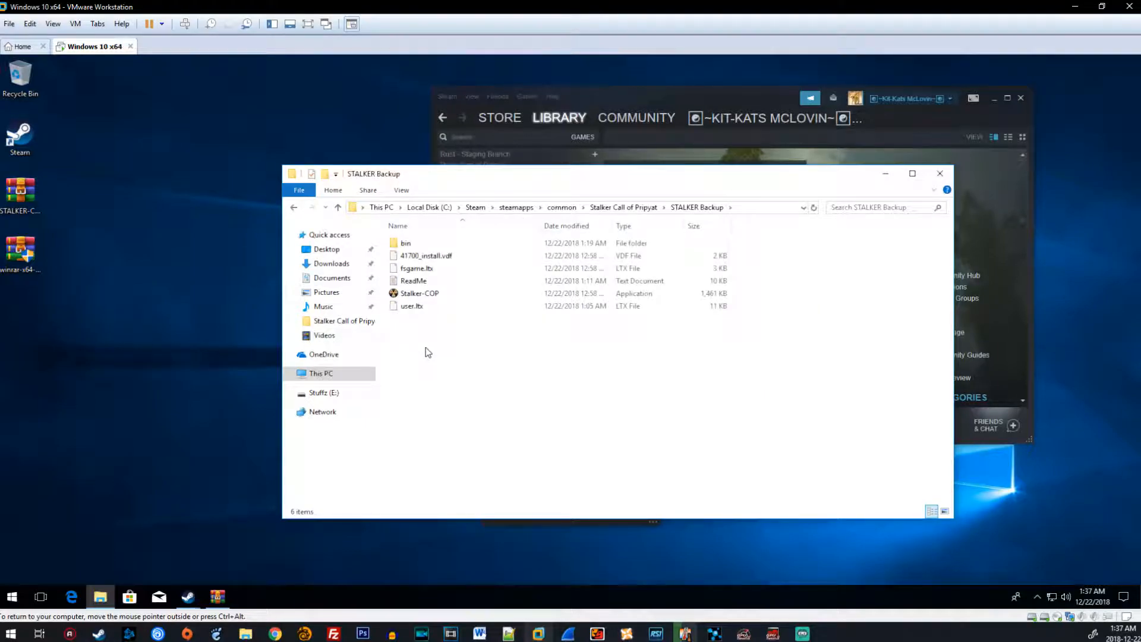
mouse_move(454, 356)
mouse_down()
mouse_move(408, 271)
mouse_move(431, 339)
mouse_up()
click(293, 207)
Switch to Steam, view the local files options in the Call of Pripyat properties, and close the properties
click(969, 227)
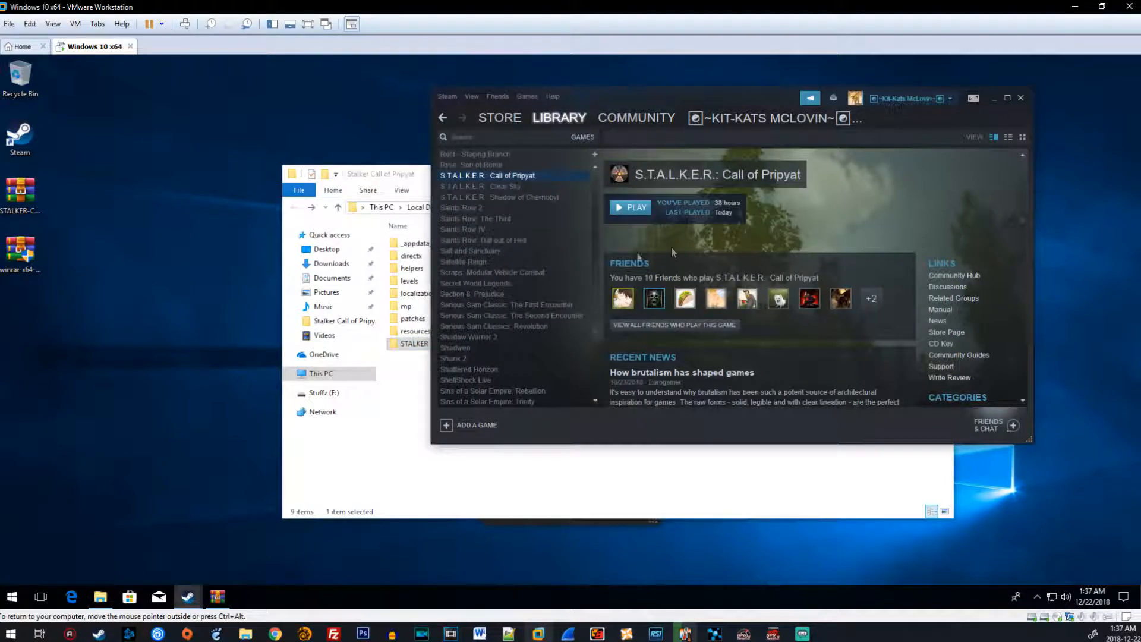
right_click(511, 177)
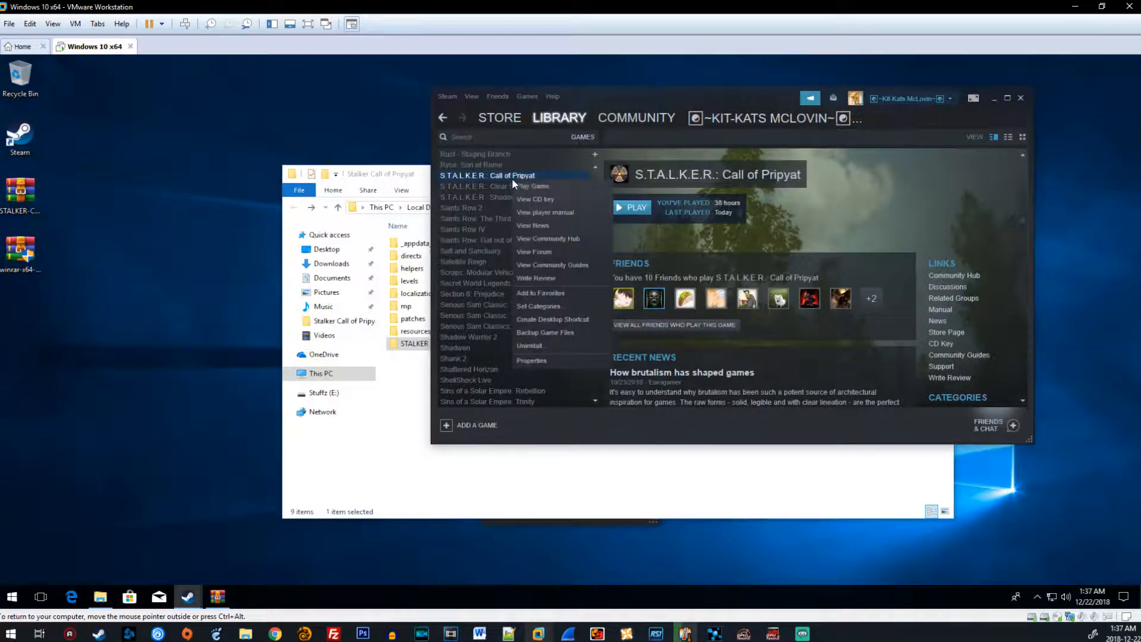
click(525, 358)
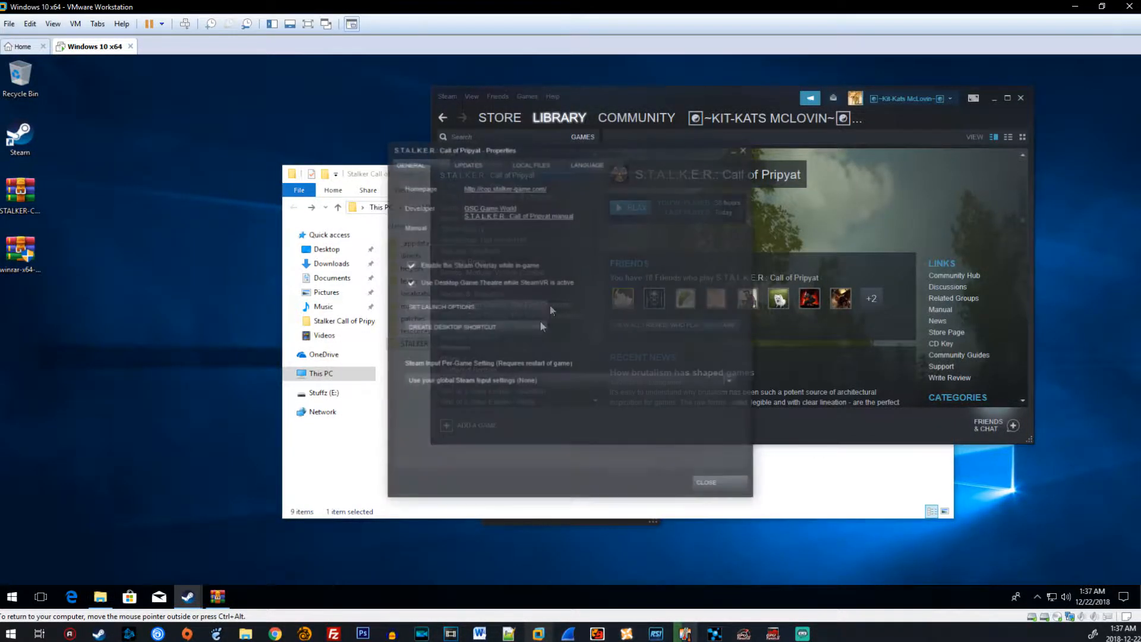
click(546, 166)
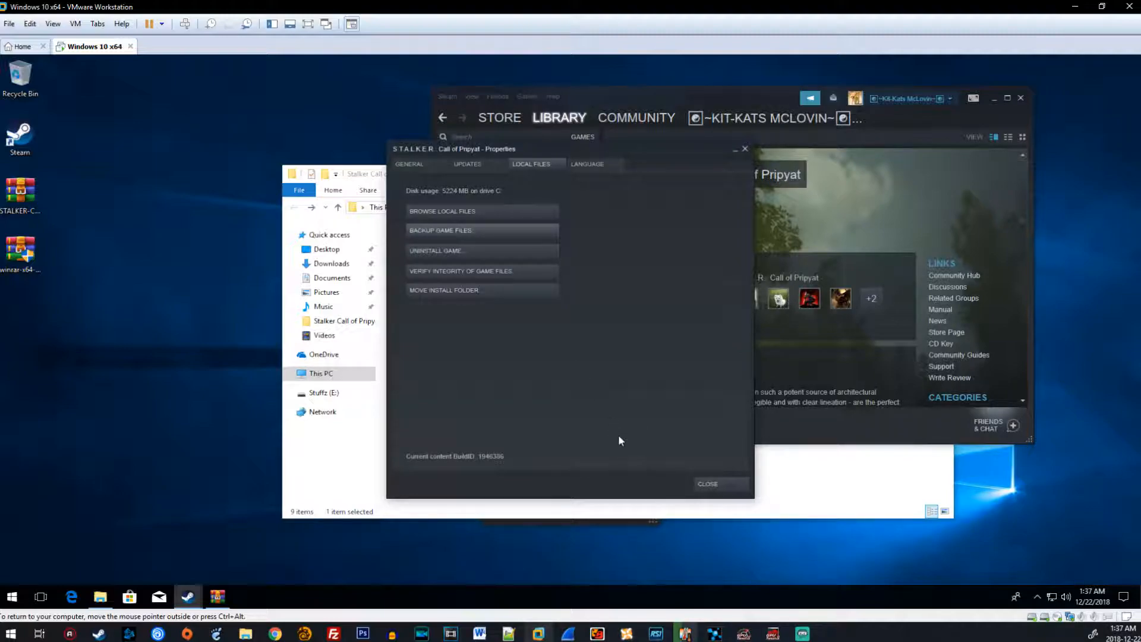
click(712, 483)
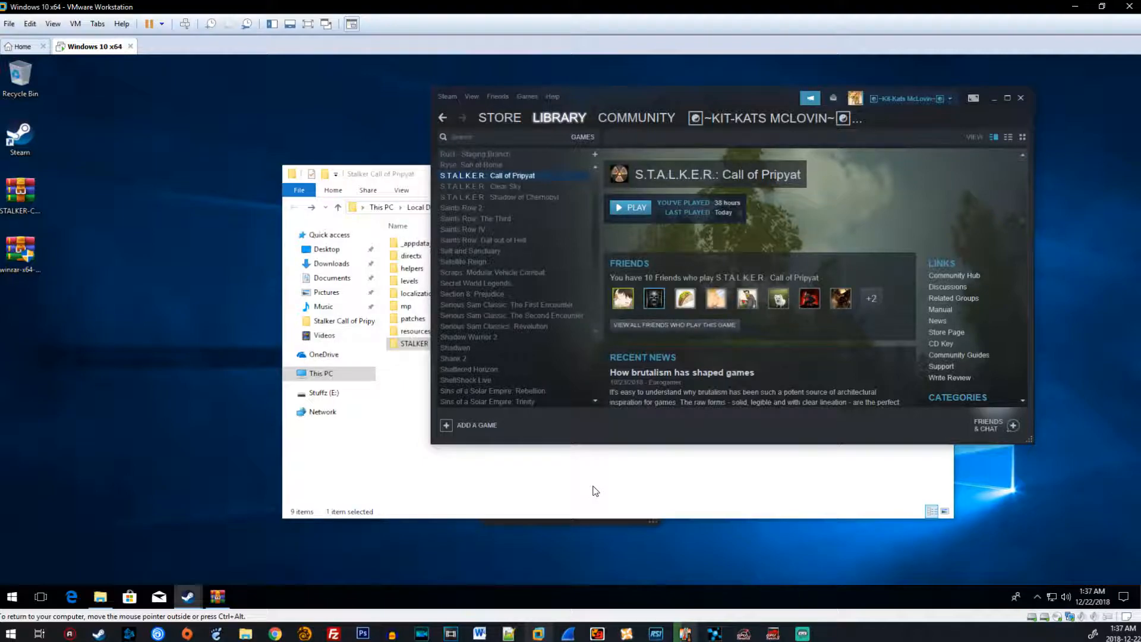
Copy everything from the STALKER Backup folder into the Stalker Call of Pripyat folder
click(594, 490)
double_click(440, 342)
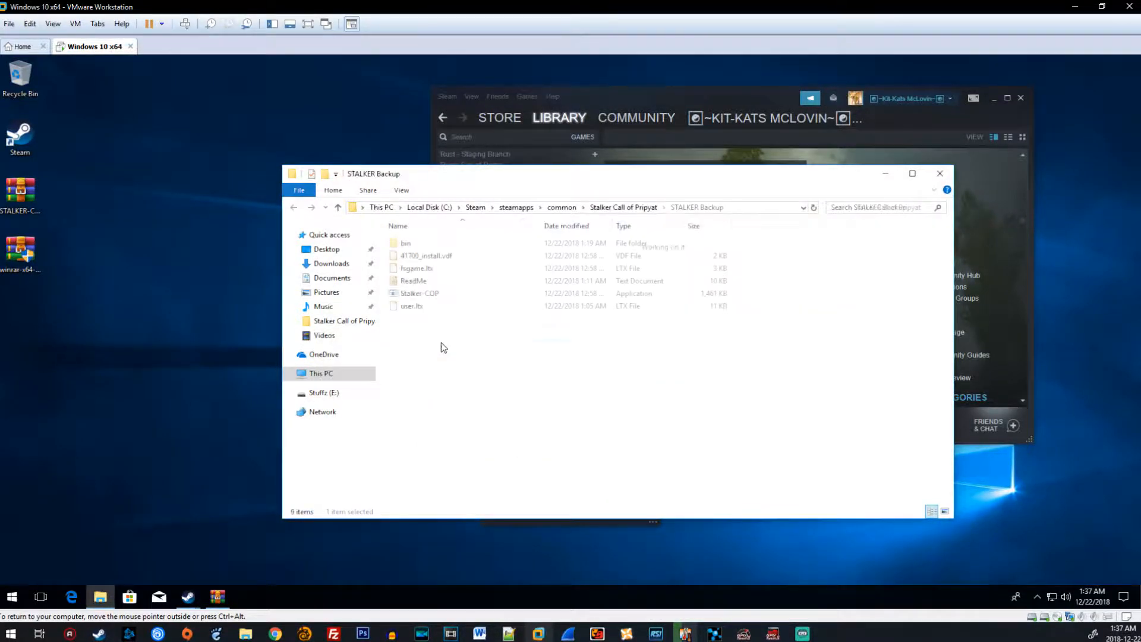
key(ctrl+a)
click(393, 359)
click(294, 208)
click(559, 440)
key(ctrl+v)
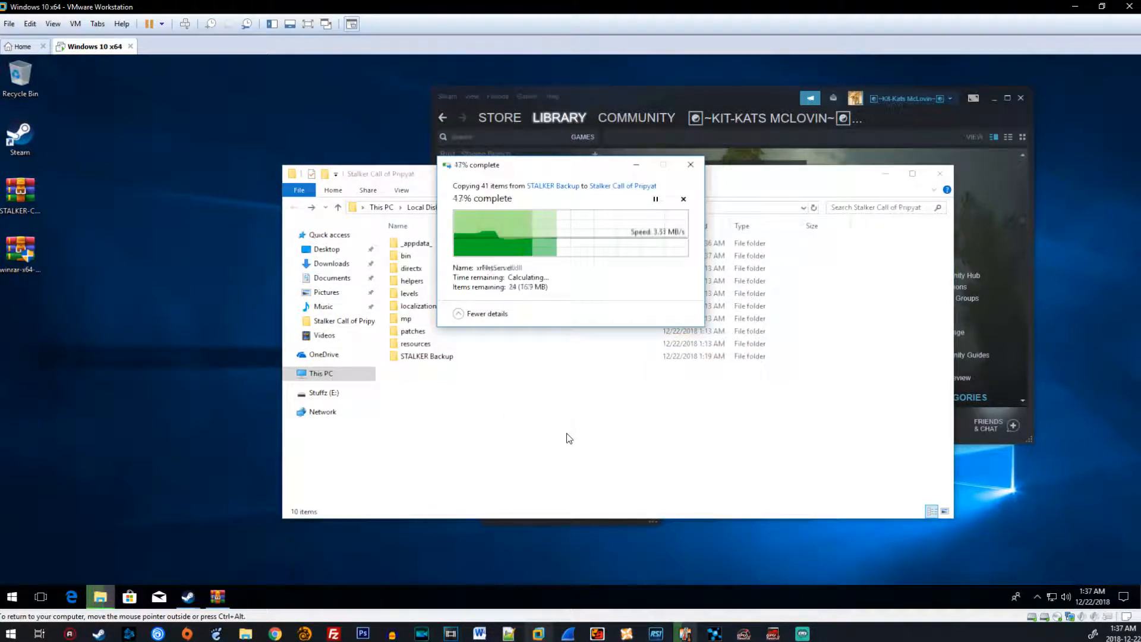
click(441, 462)
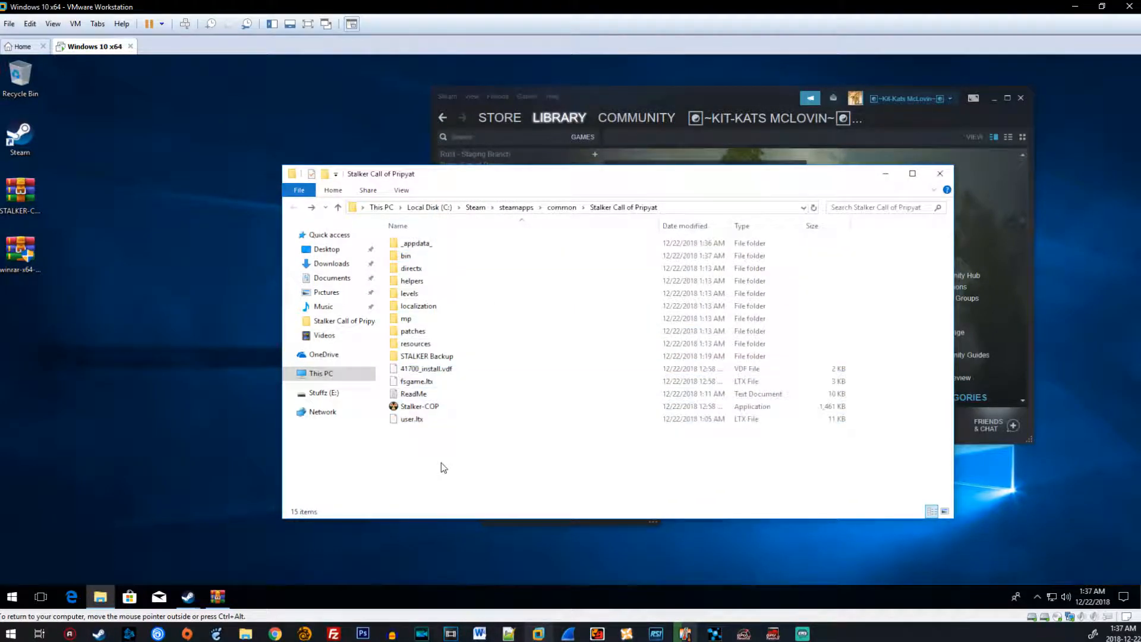
Open the Control Panel's list of installed programs for uninstalling
click(149, 407)
key(super)
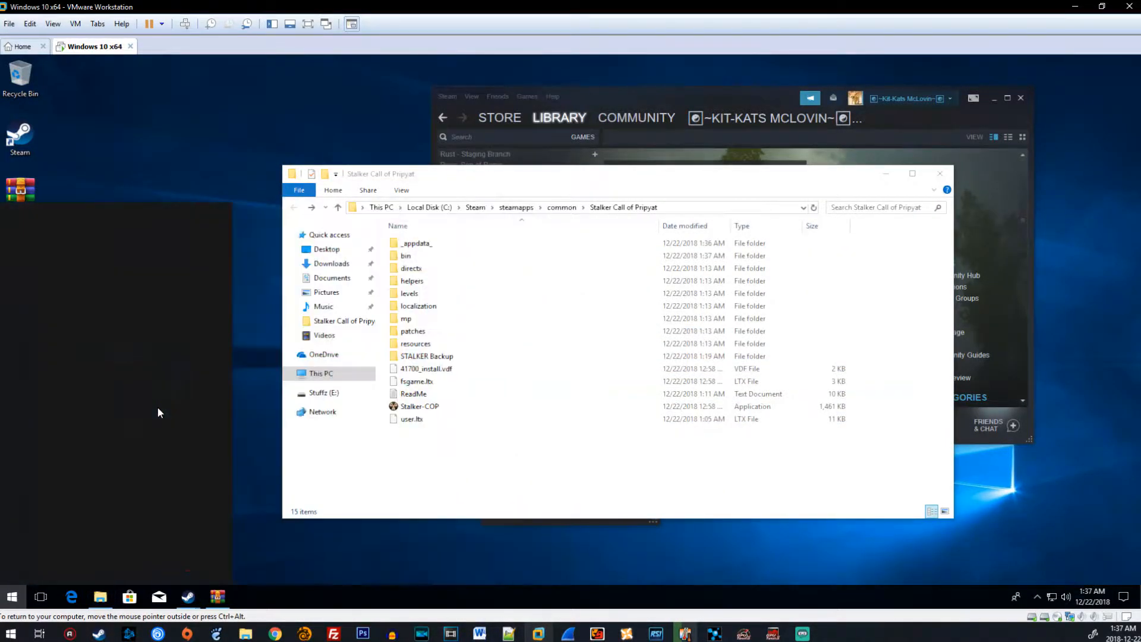
text(control)
key(Return)
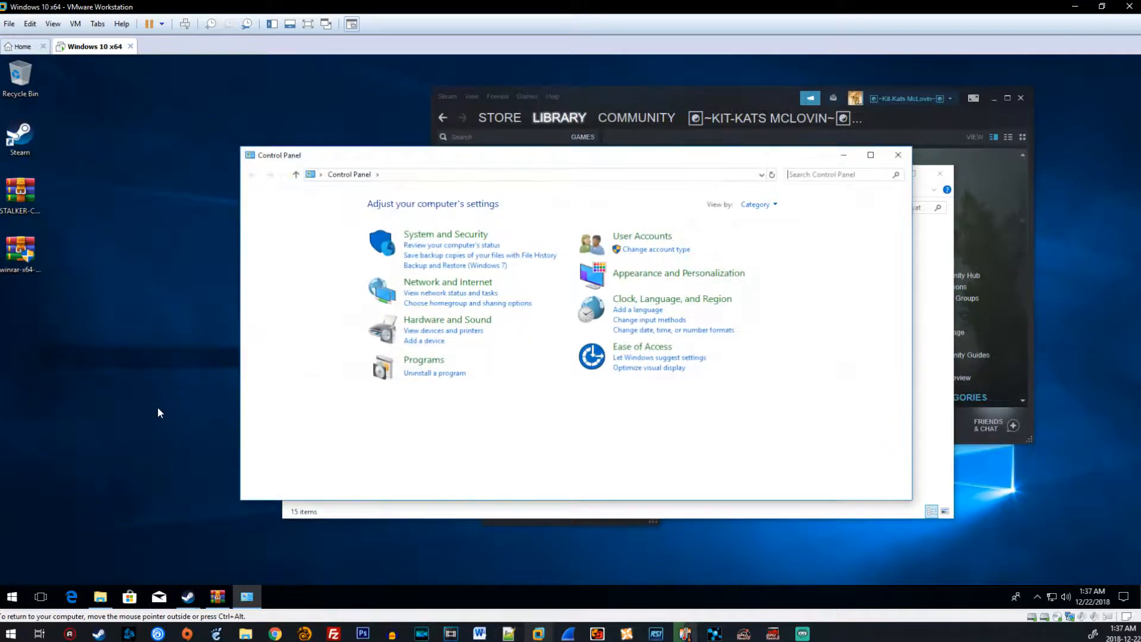
click(456, 374)
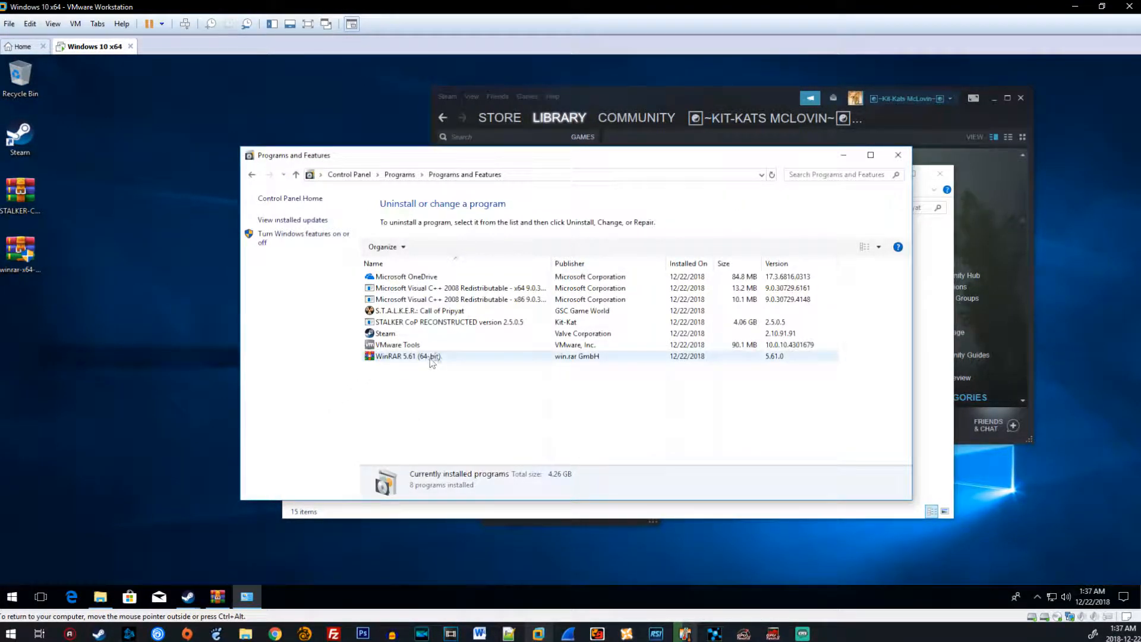
Uninstall STALKER CoP RECONSTRUCTED version 2.5.0.5, agree to remove its entry from the program list, and close Programs and Features
click(386, 324)
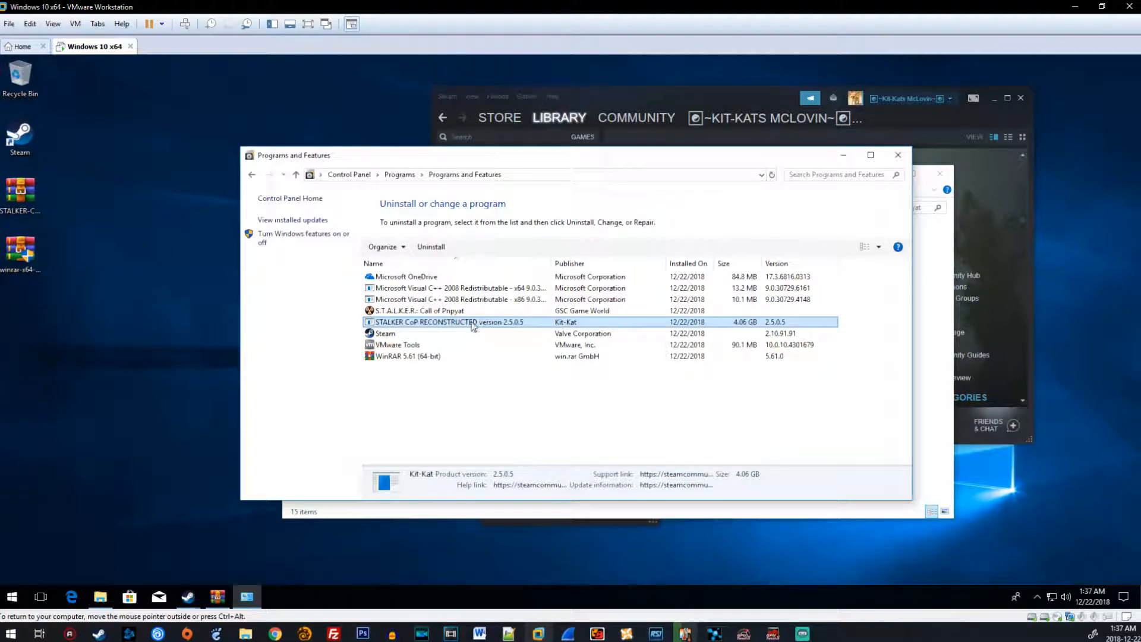
right_click(520, 328)
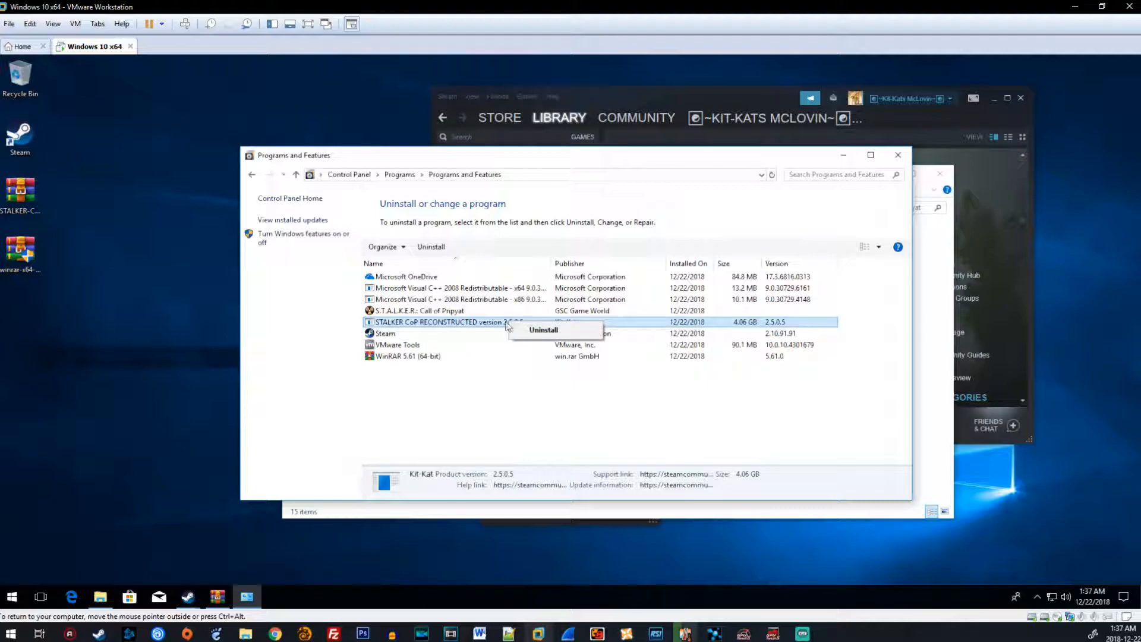
click(542, 330)
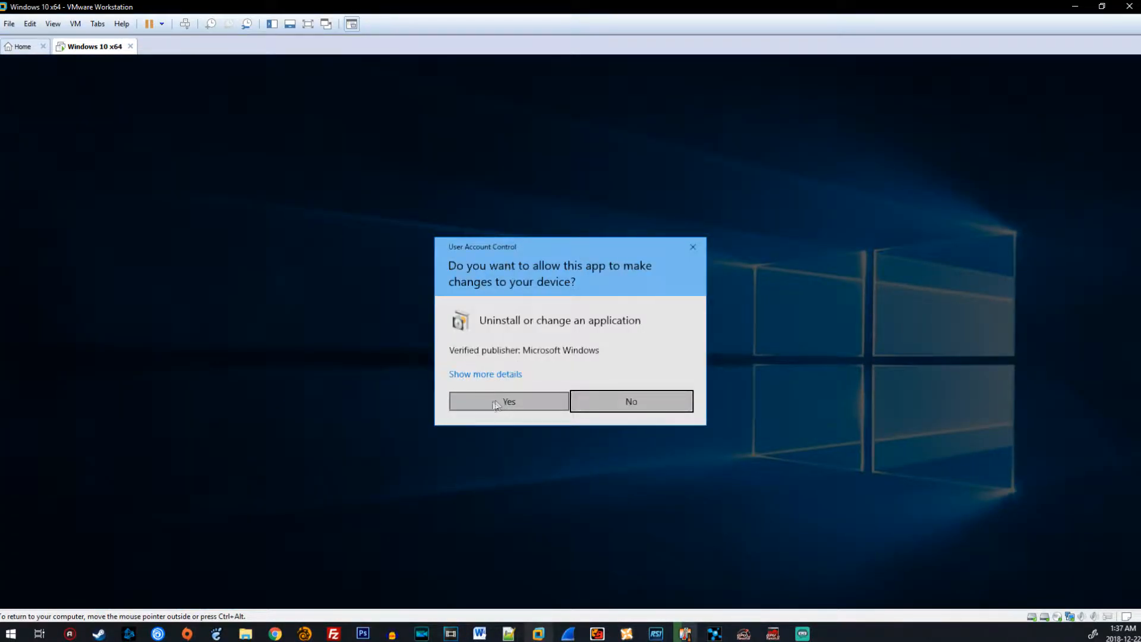
click(499, 400)
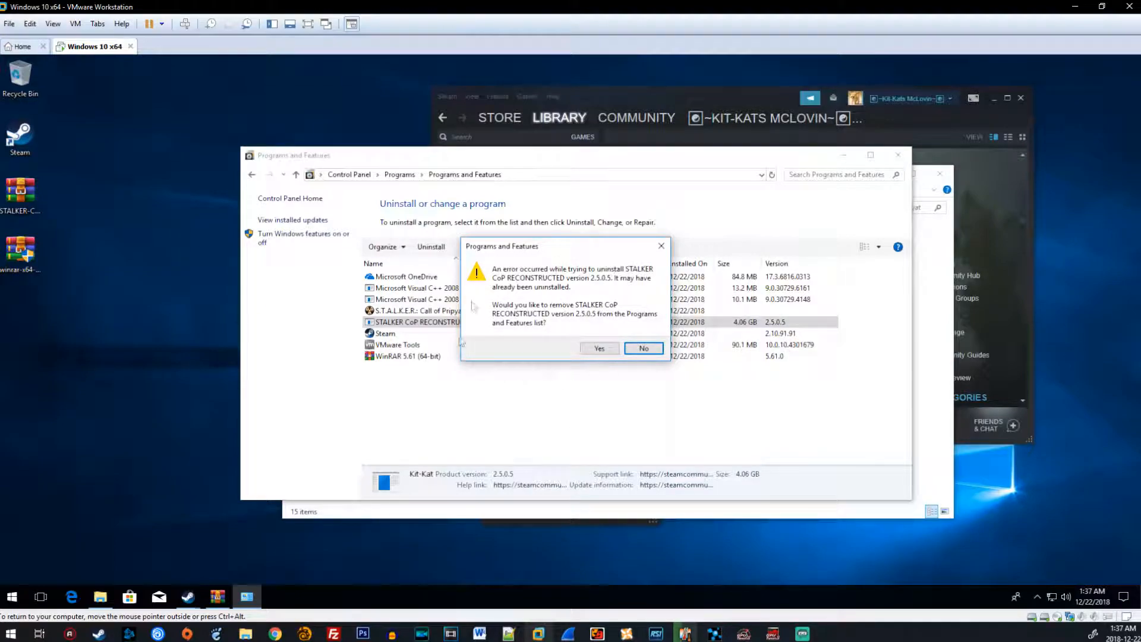
click(599, 348)
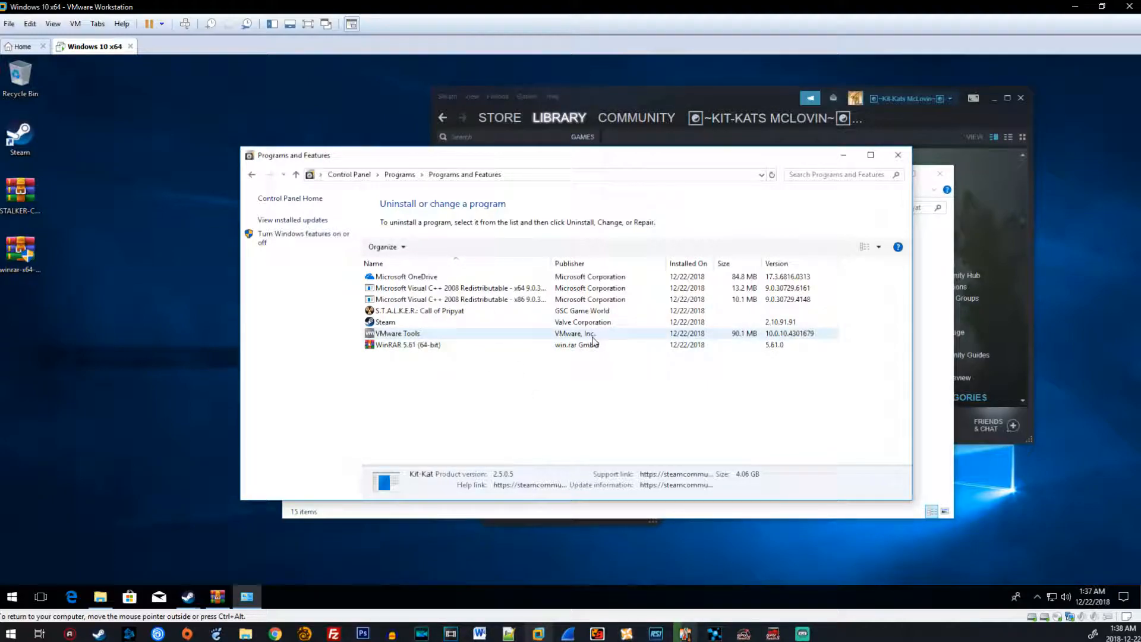
click(897, 155)
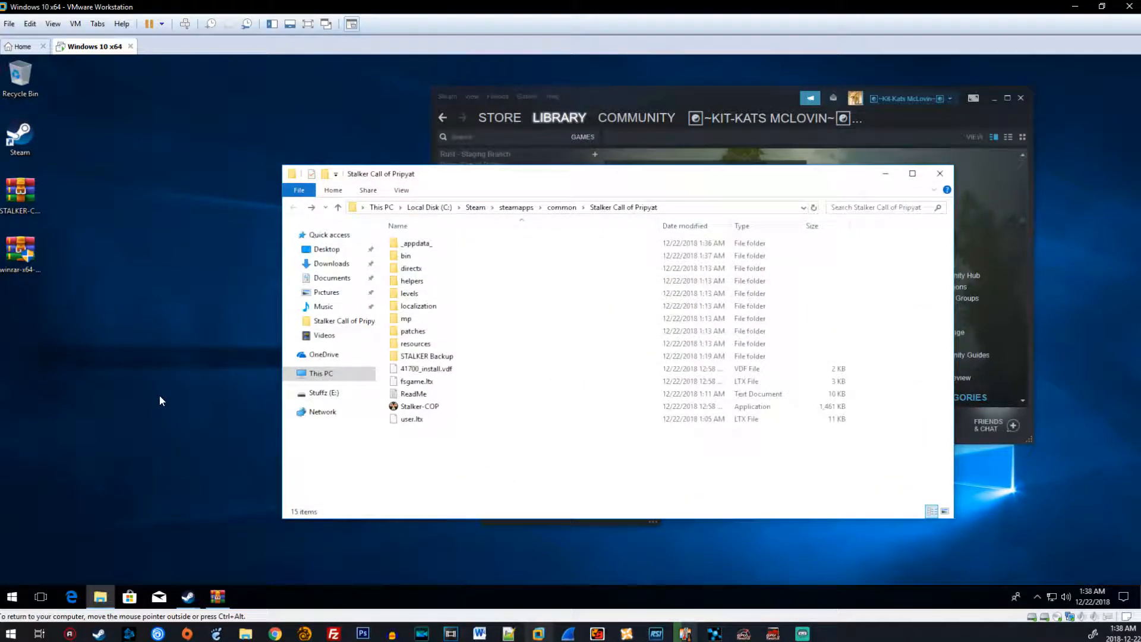
Review the Steam Library Folders in Steam's download settings and close the settings without changes
click(187, 382)
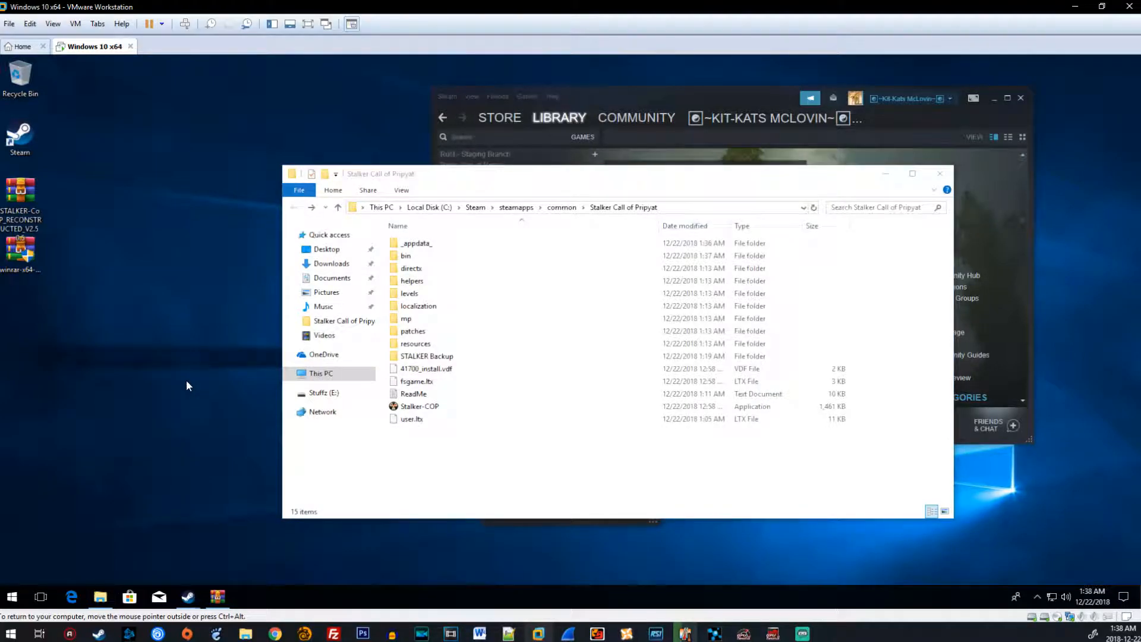
click(611, 95)
click(447, 95)
click(457, 176)
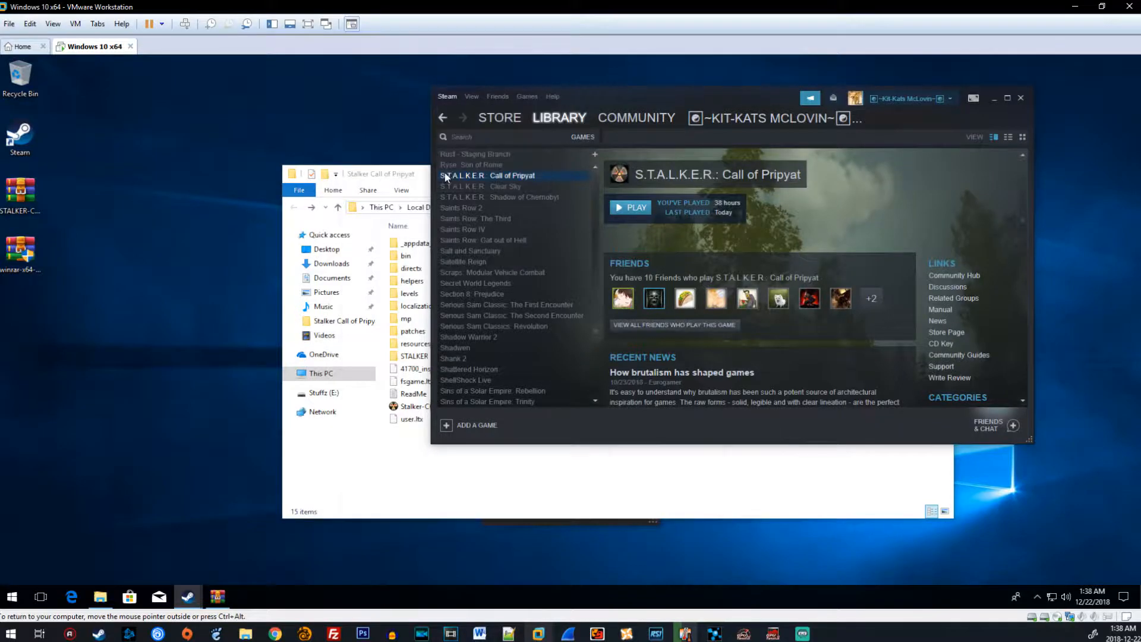
click(527, 239)
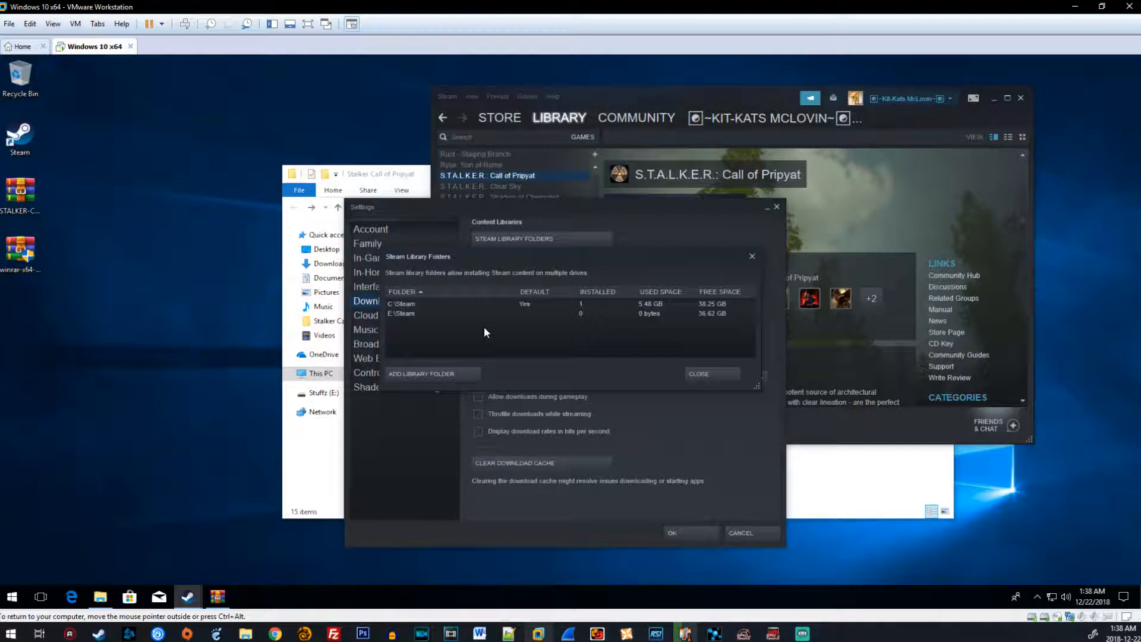
click(706, 377)
click(747, 535)
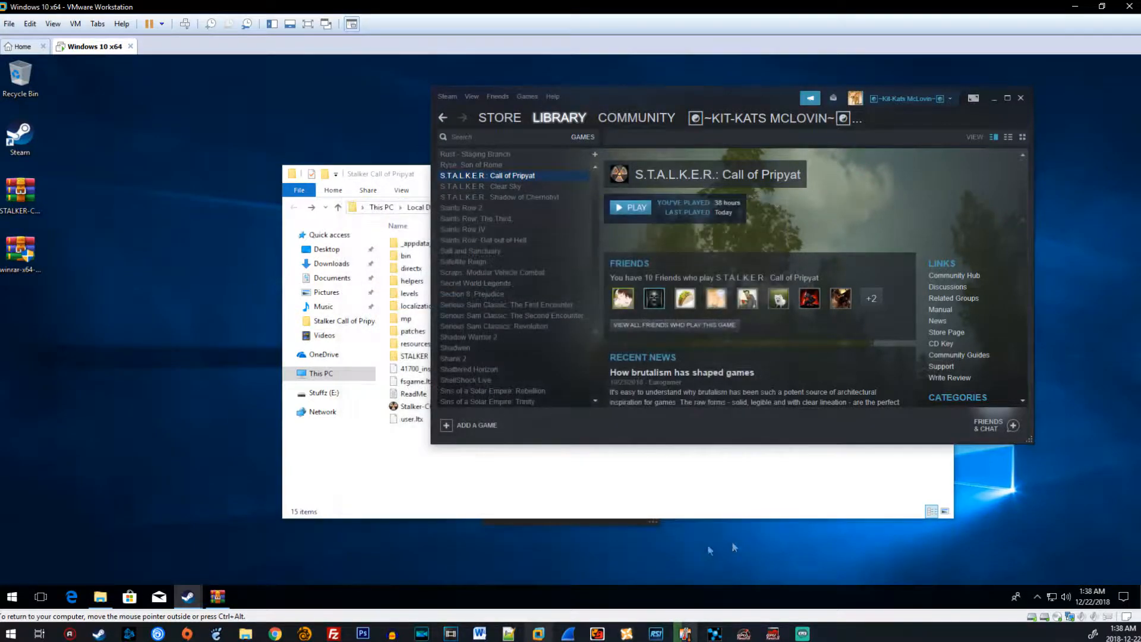
Browse the local files of Call of Pripyat from its Steam properties, show the folder's full path, and close the folder and properties
click(502, 475)
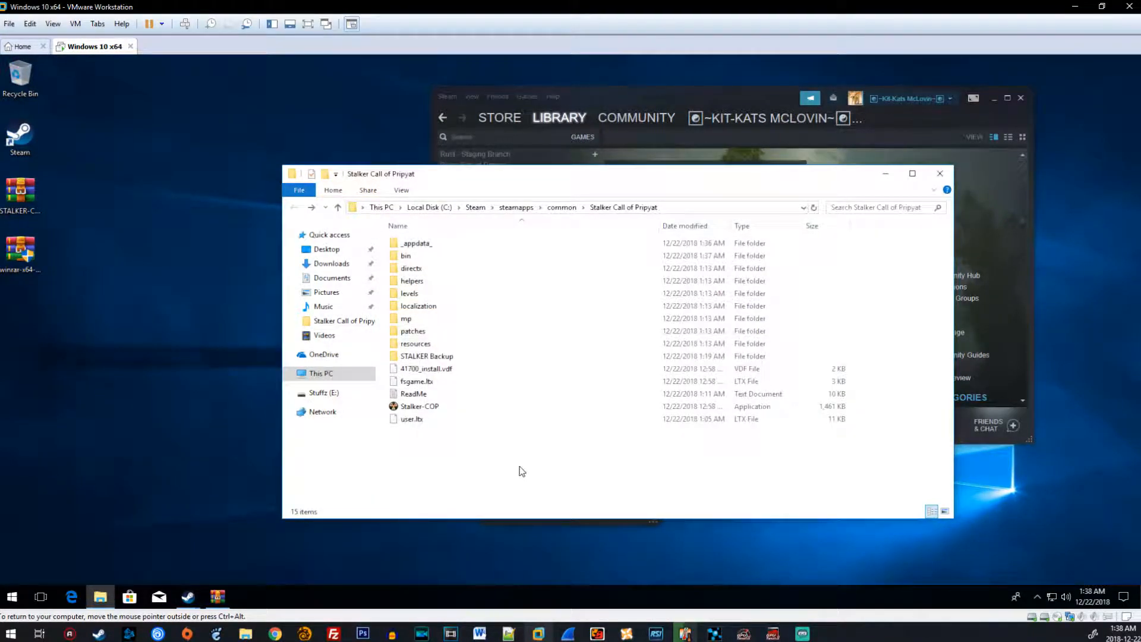
click(681, 148)
right_click(495, 175)
click(514, 354)
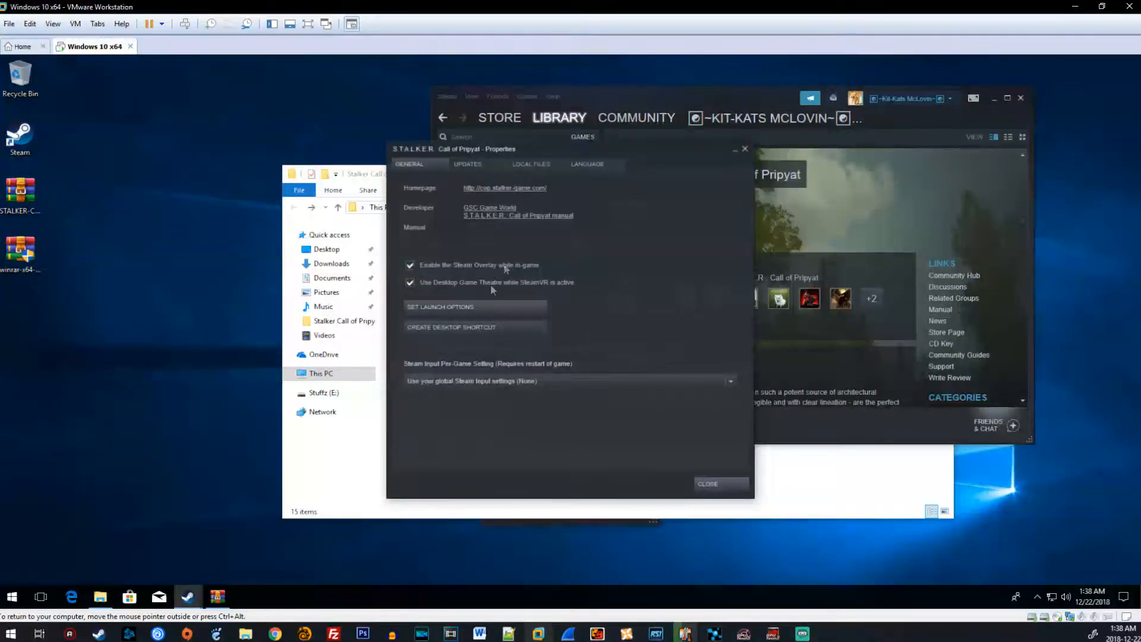
click(530, 164)
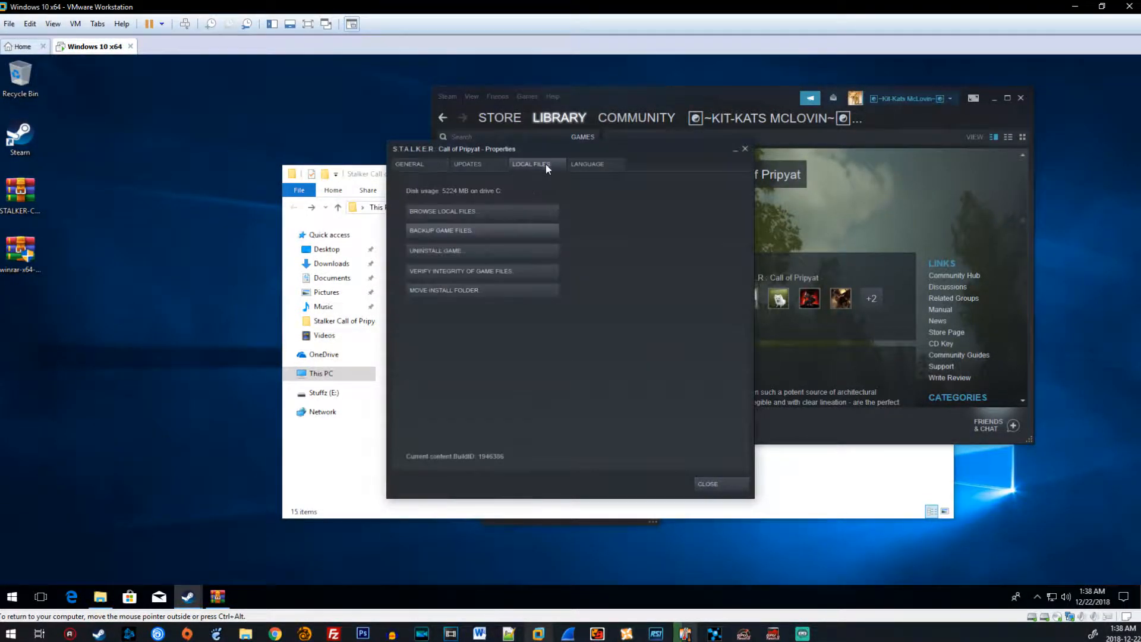
click(479, 213)
click(710, 209)
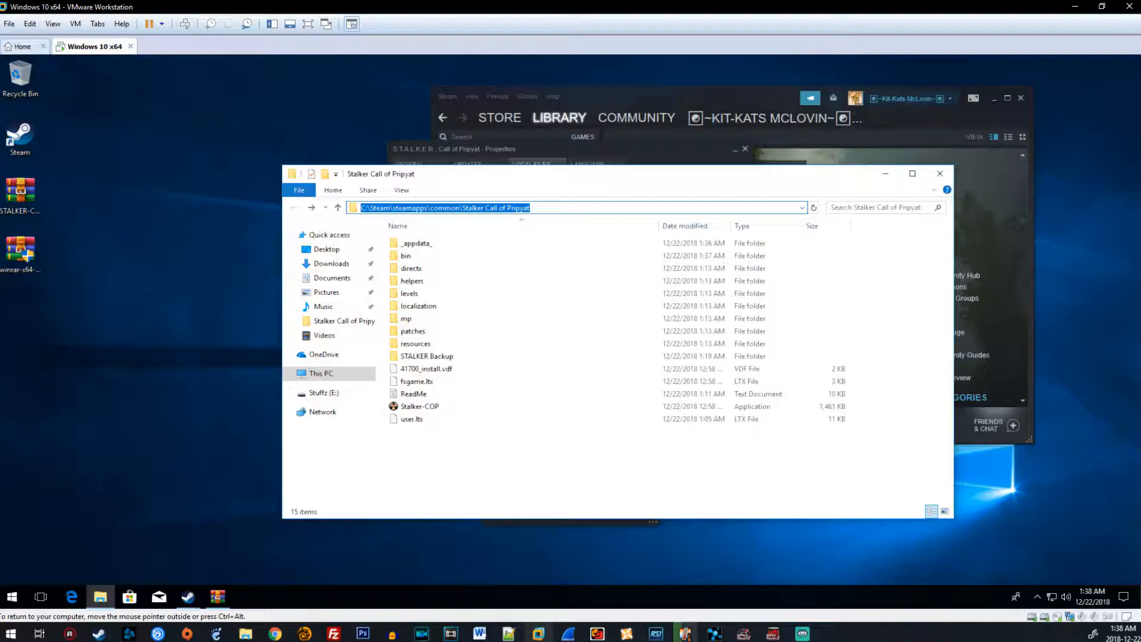
click(562, 458)
click(939, 173)
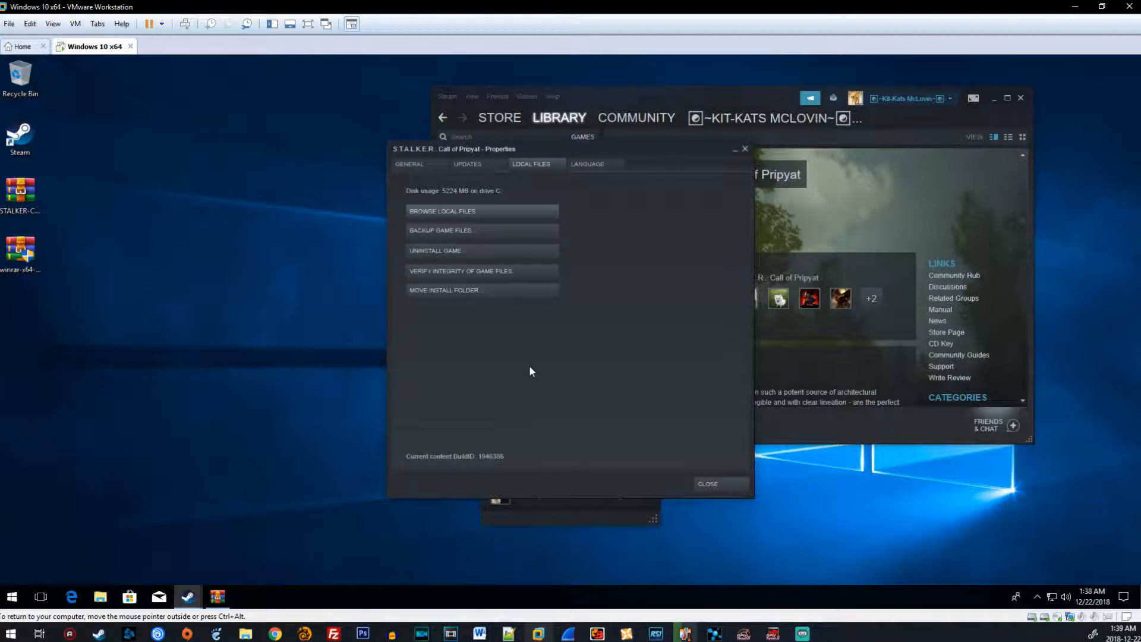
click(705, 485)
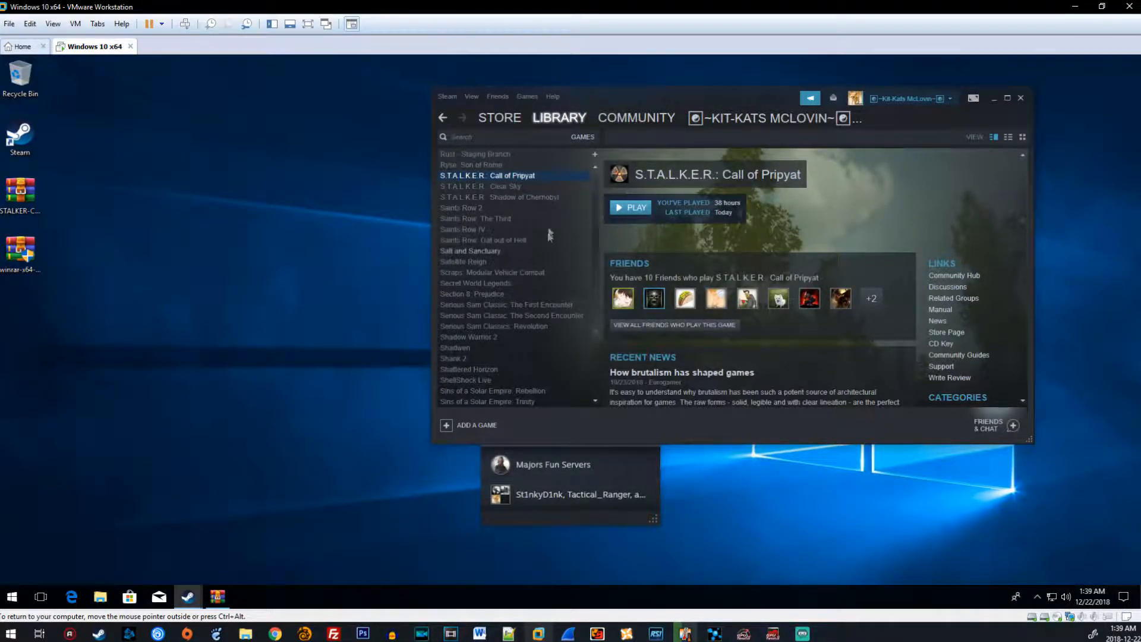
Minimize the WinRAR archive, open the Steam Library Folders list in Steam's download settings, and select the E:\Steam folder
click(217, 596)
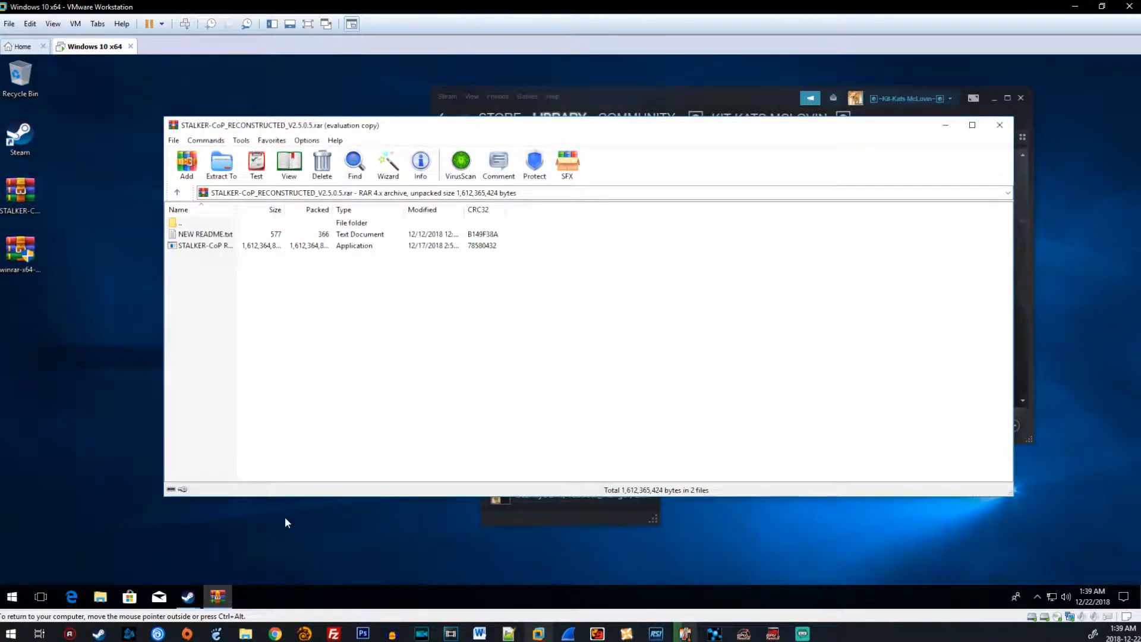
click(941, 124)
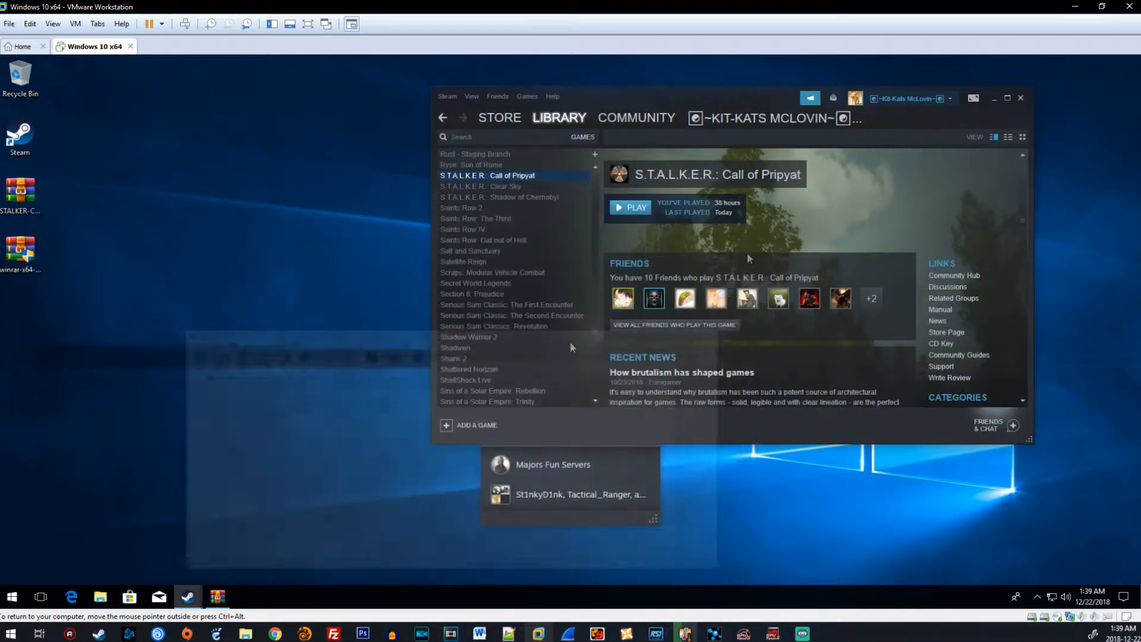
click(448, 100)
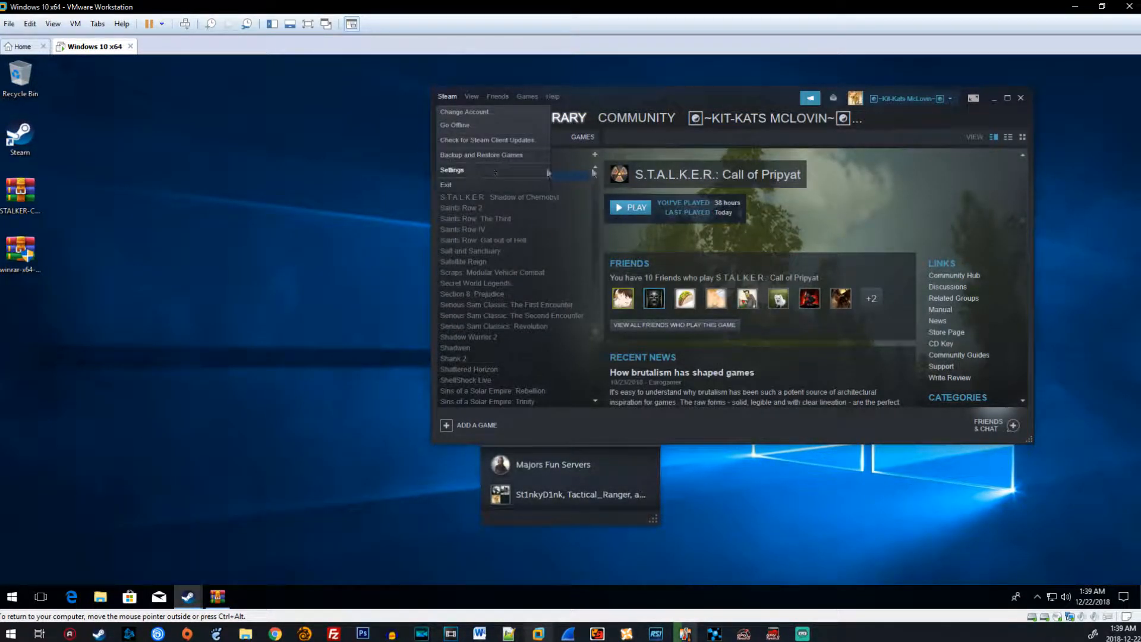
click(466, 170)
click(512, 239)
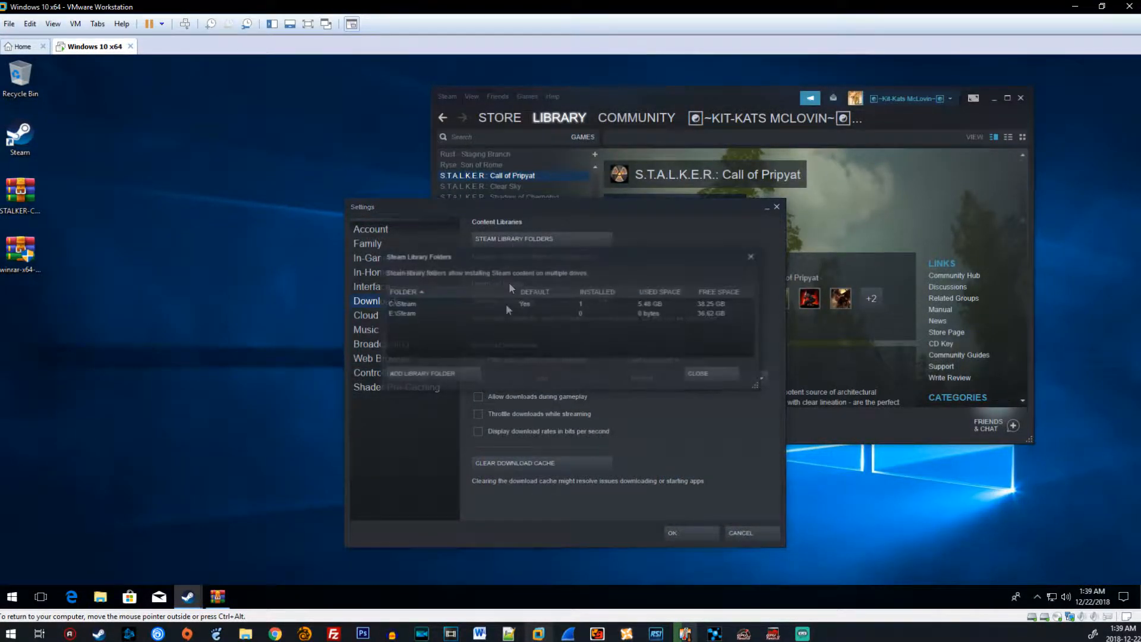
click(403, 315)
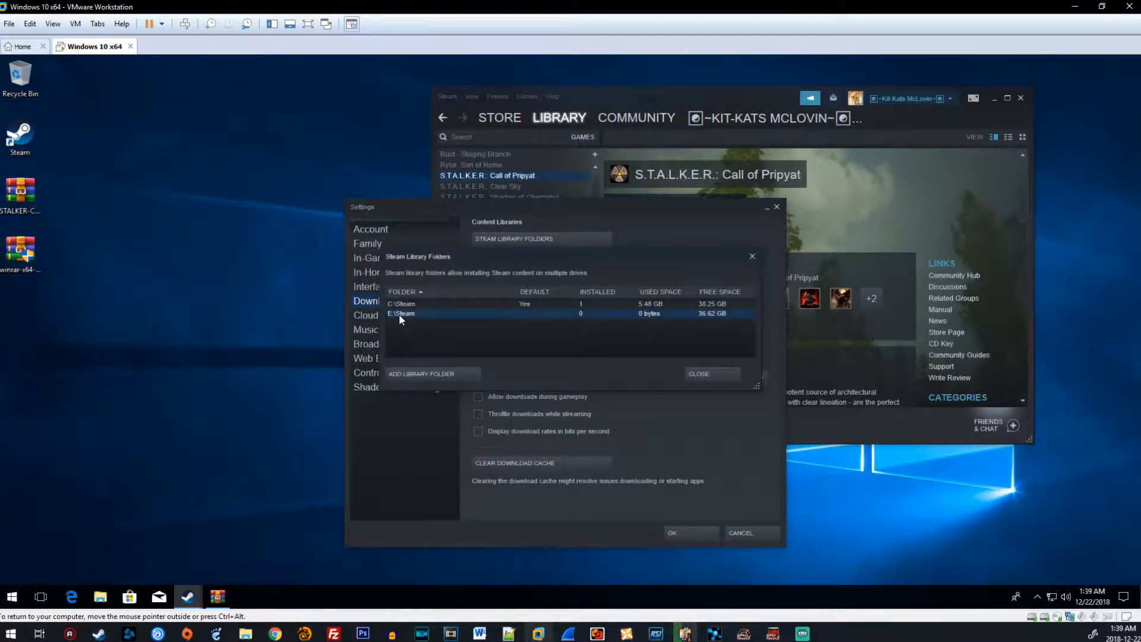
click(408, 305)
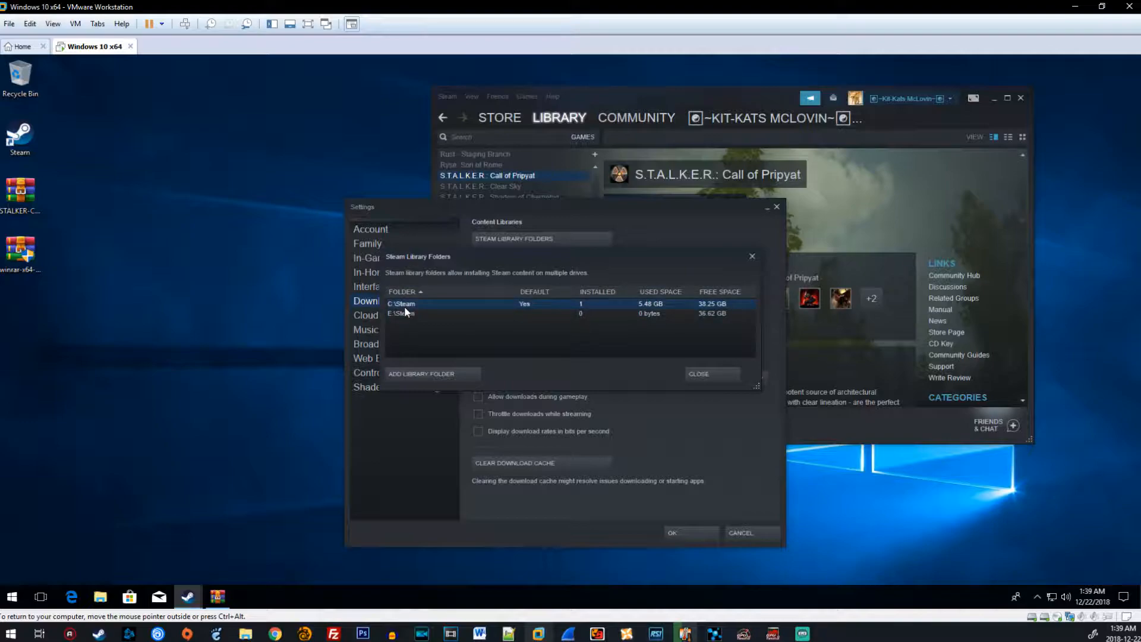
click(405, 313)
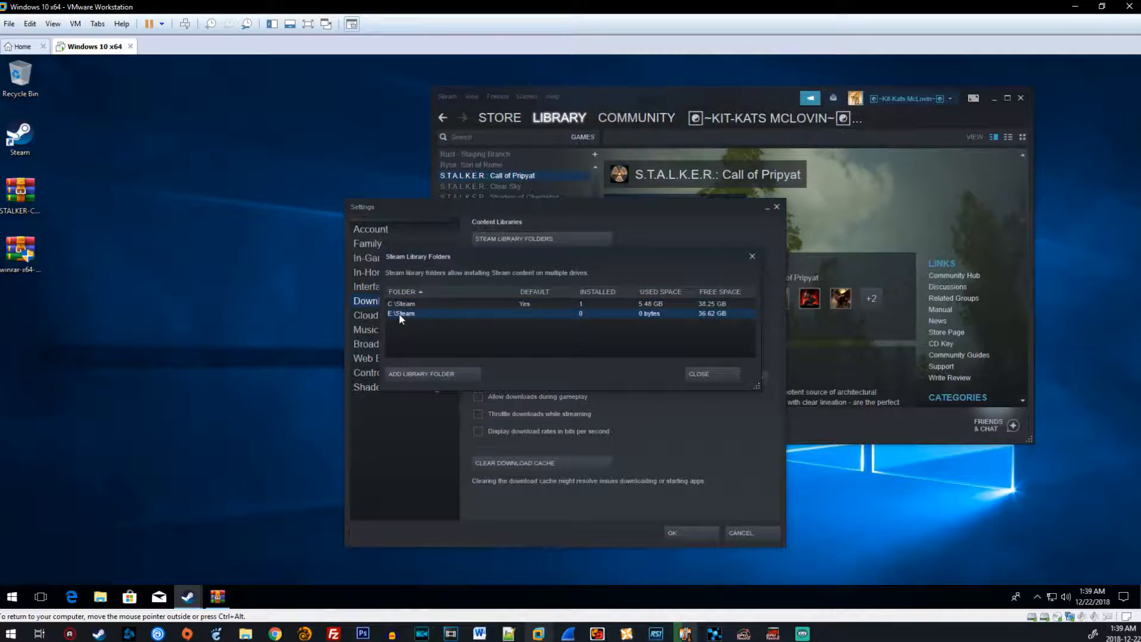
Extract the STALKER-CoP RECONSTRUCTED V2.5.0.5 application from the open WinRAR archive to the desktop
click(219, 597)
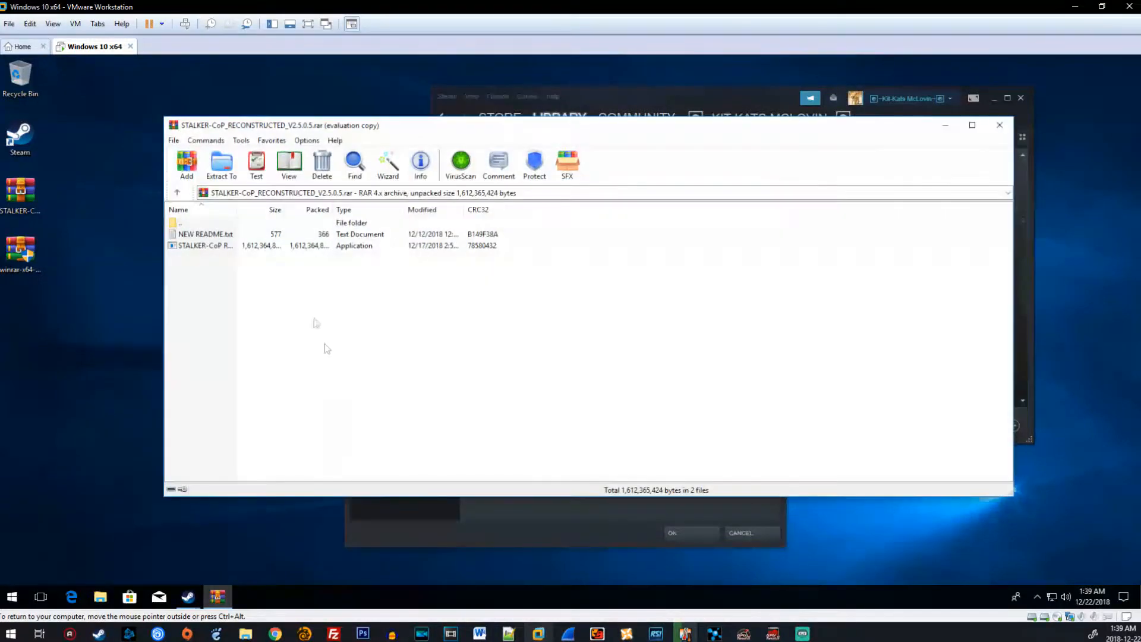
drag(202, 245, 35, 328)
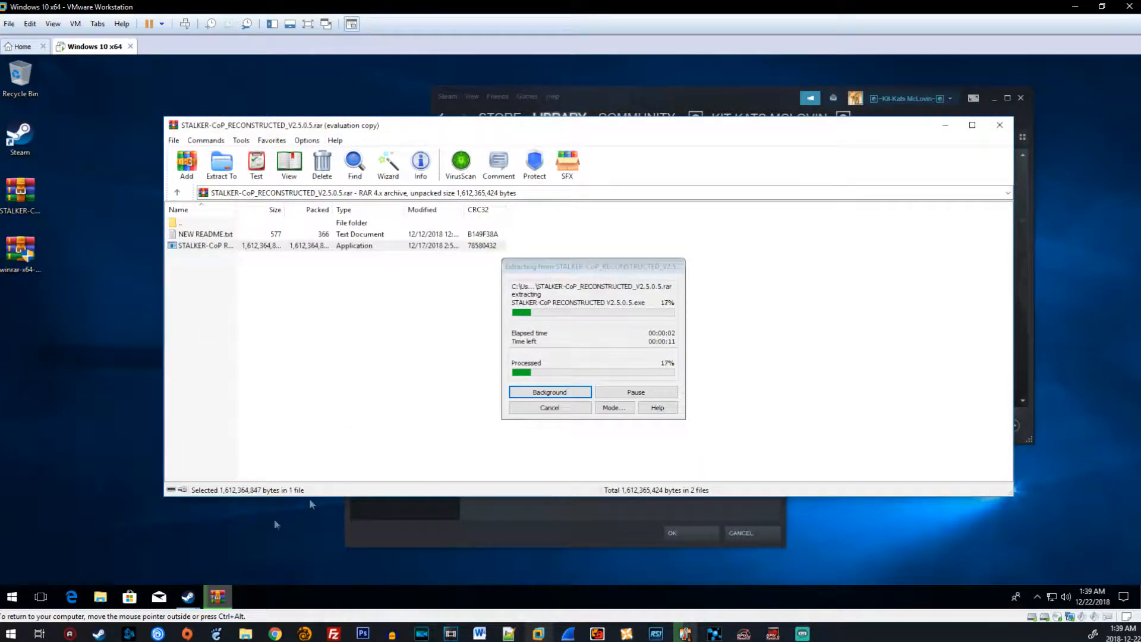
Make E:\Steam the default Steam library folder and confirm the Steam settings
click(188, 596)
click(300, 548)
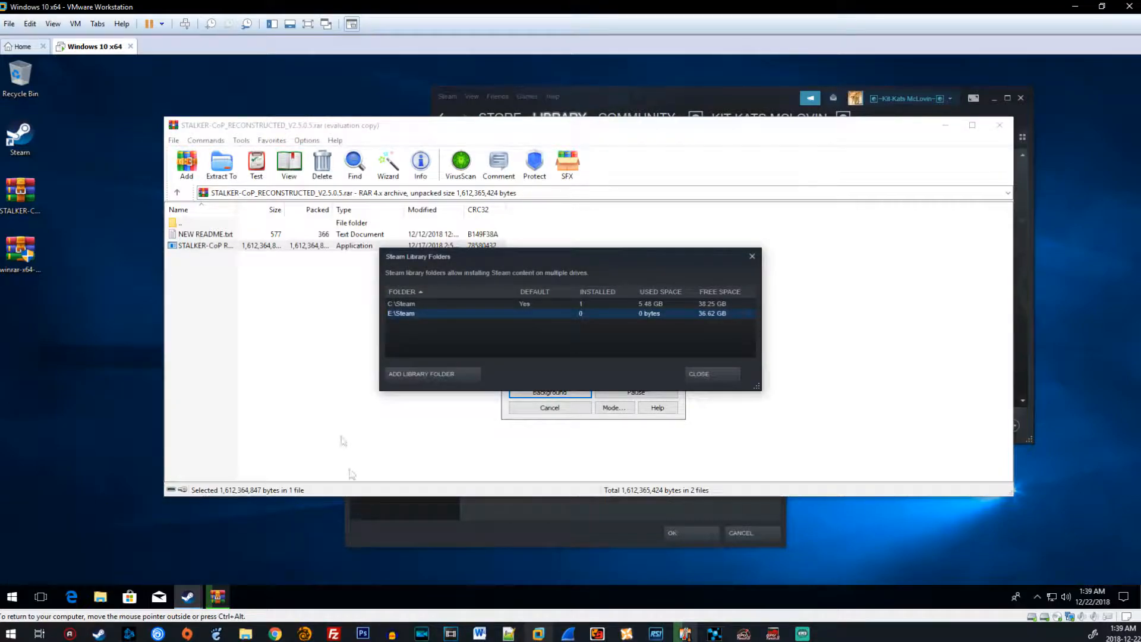
right_click(413, 314)
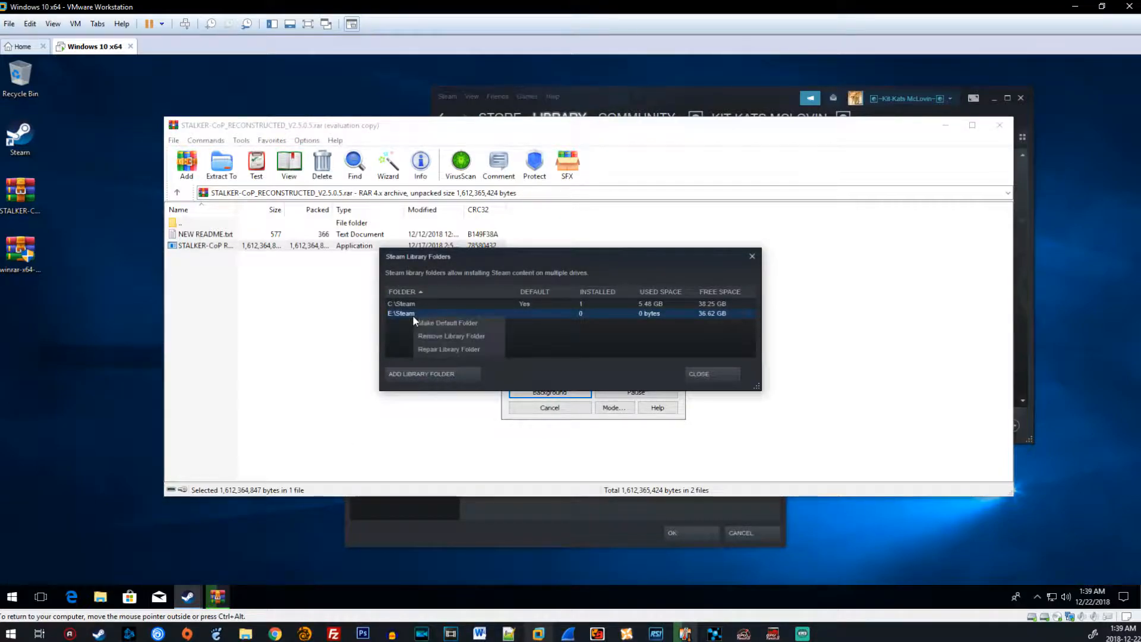
click(431, 323)
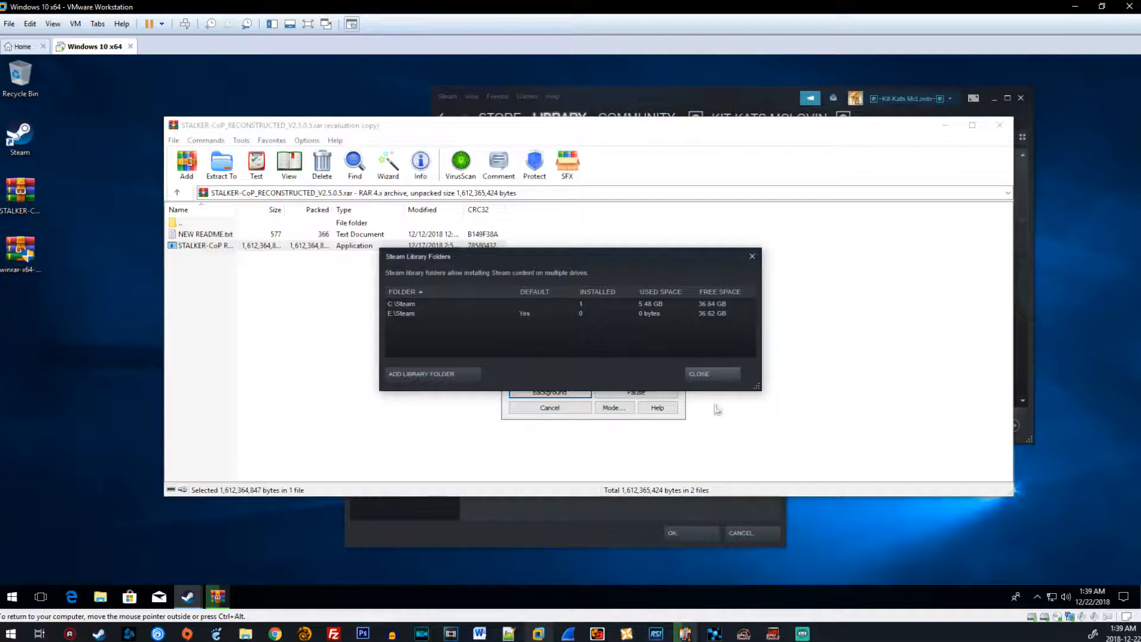
click(696, 377)
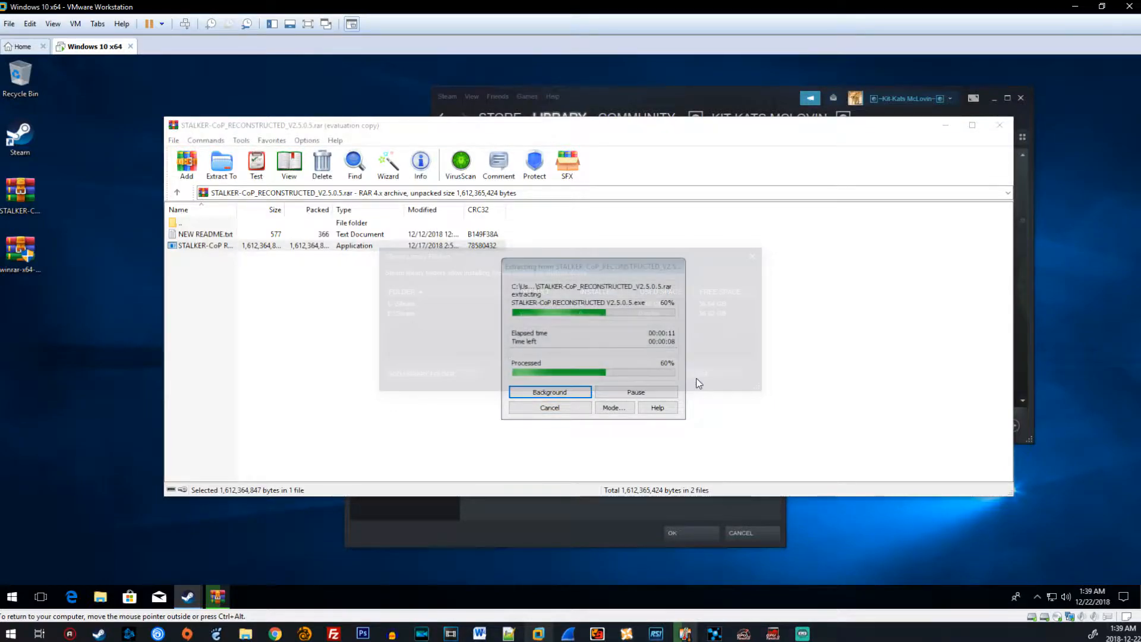
mouse_move(185, 599)
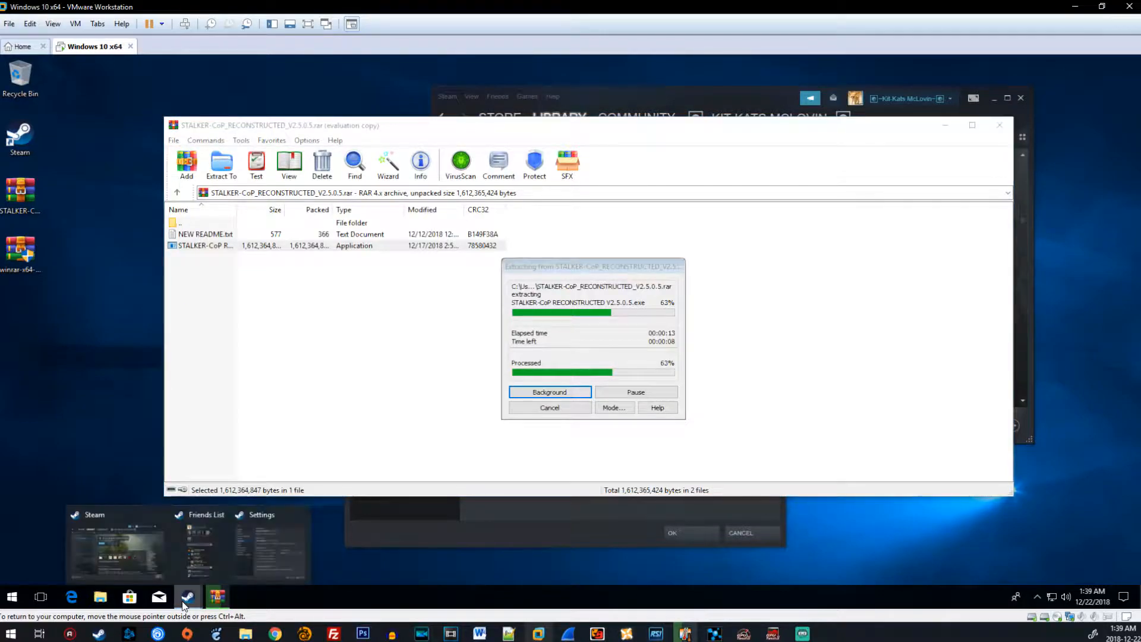
click(276, 551)
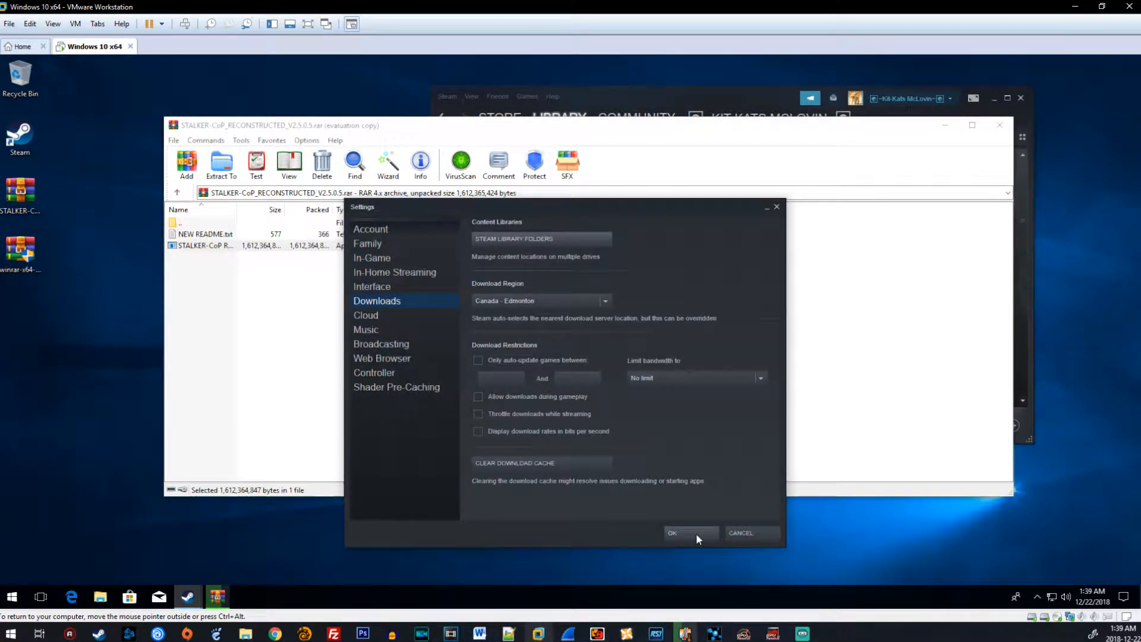
click(697, 533)
click(752, 97)
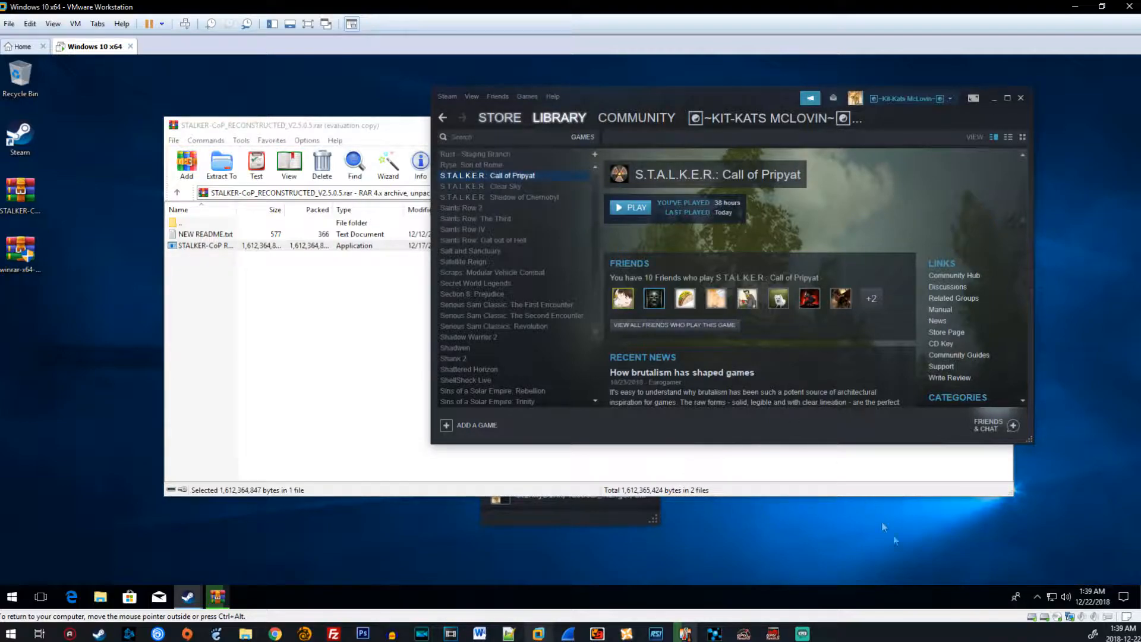
Exit Steam completely and close the WinRAR archive window after the extraction finishes
click(1036, 595)
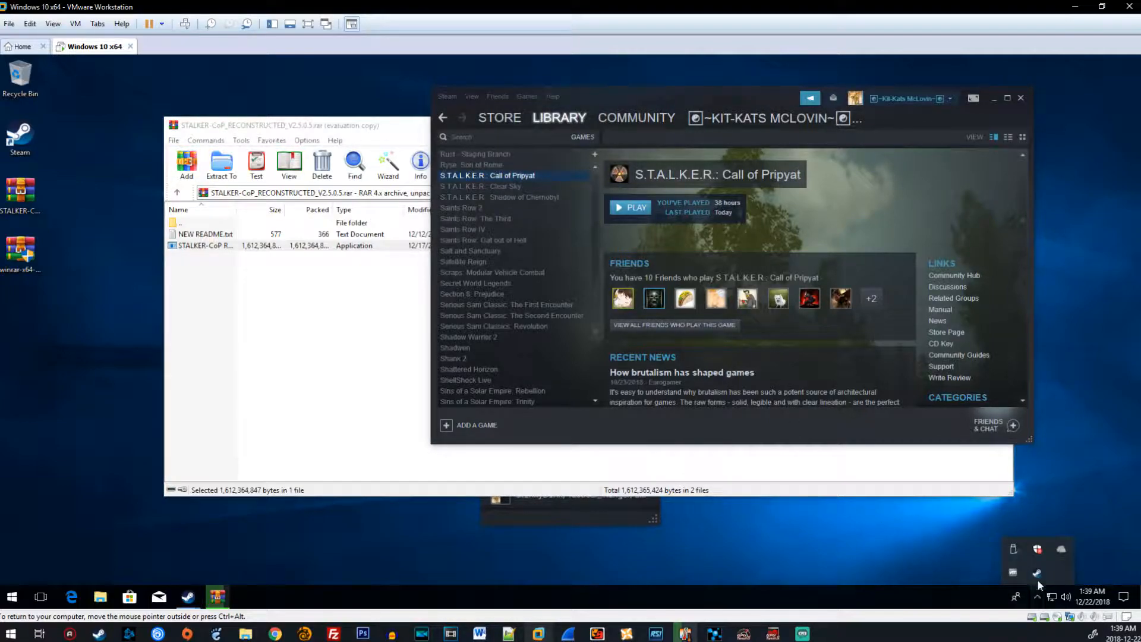
right_click(1036, 576)
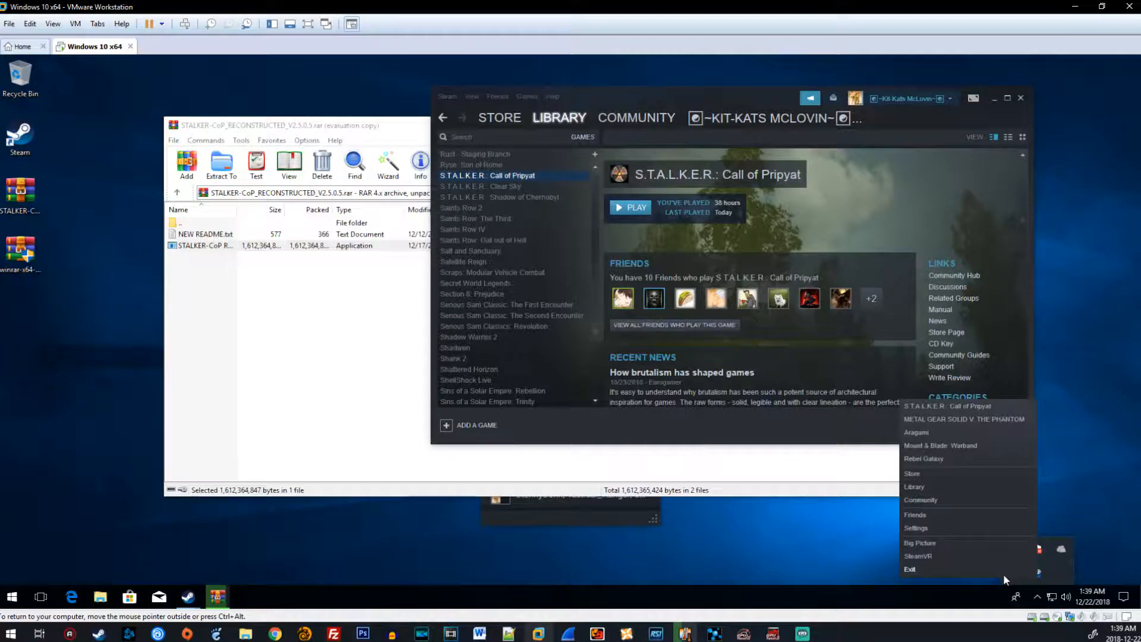
click(1003, 572)
click(1037, 598)
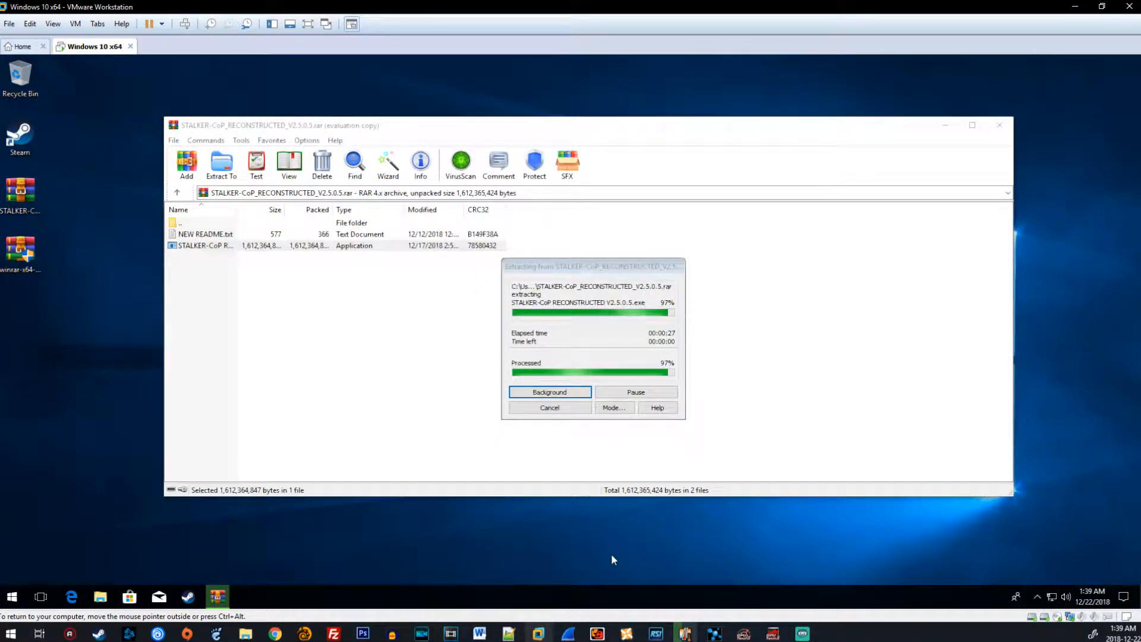
click(829, 300)
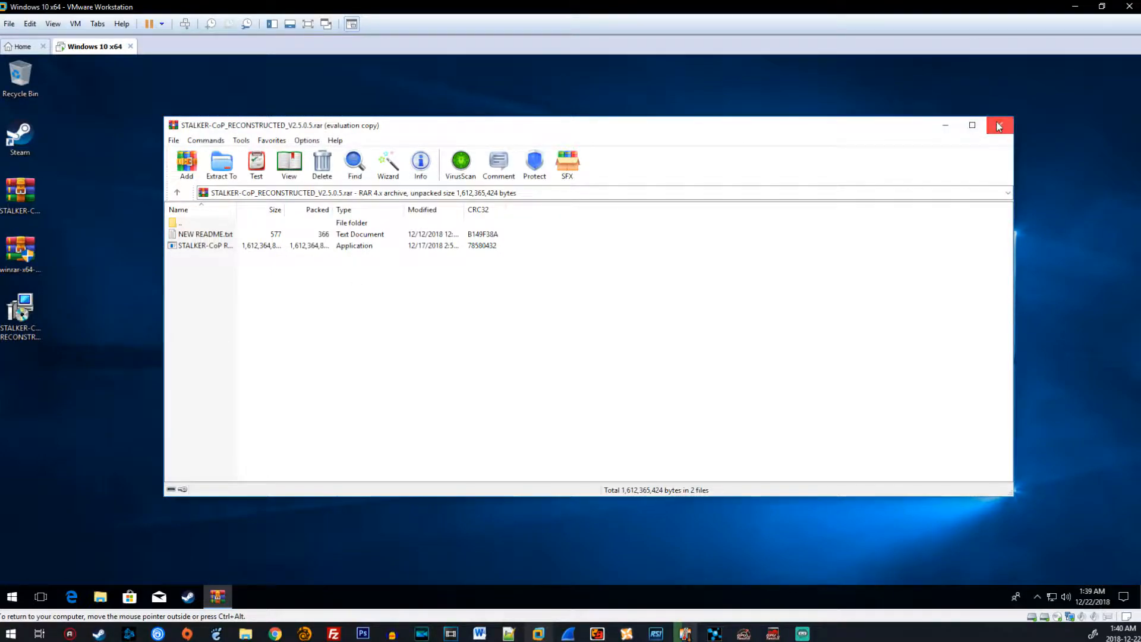
click(998, 126)
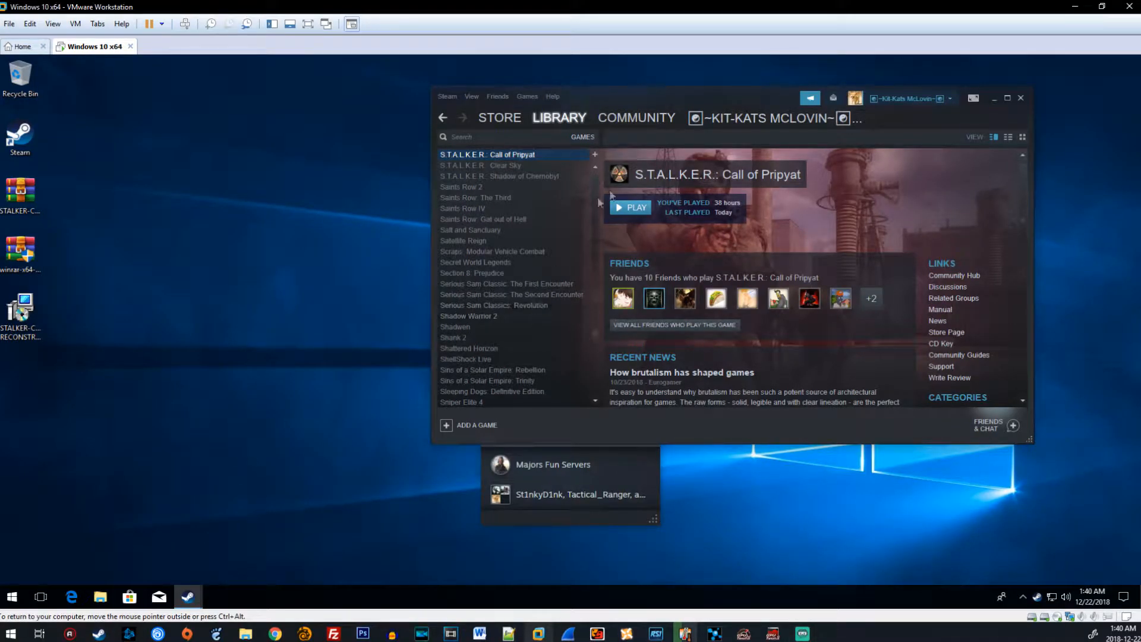
Open Call of Pripyat's game folder on drive E from its Steam properties and display the full folder path
right_click(480, 156)
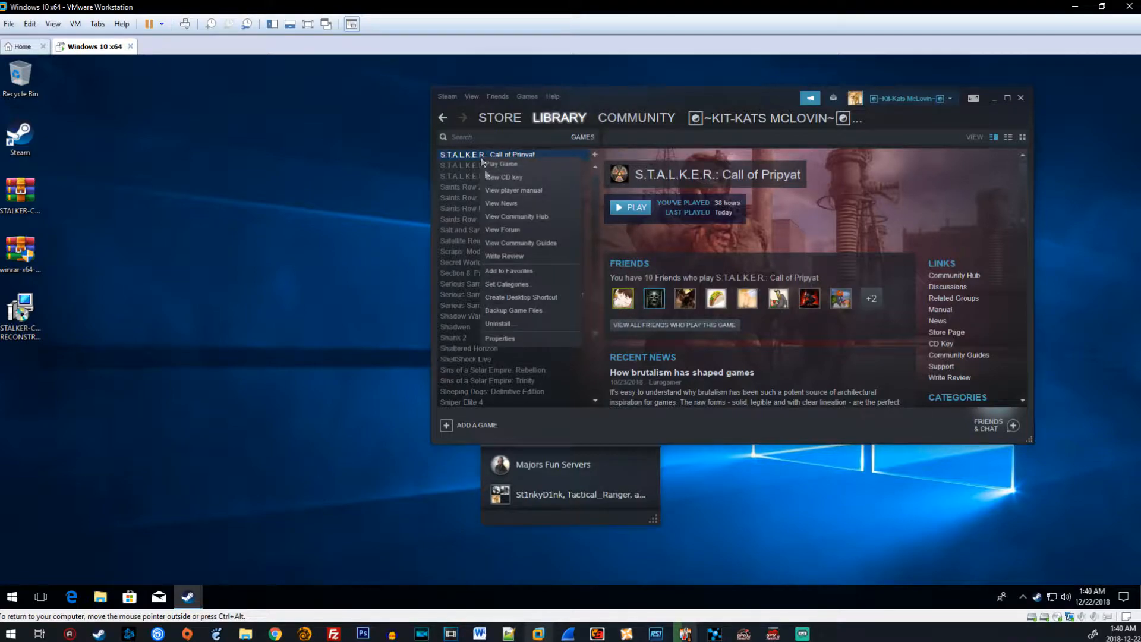
click(501, 334)
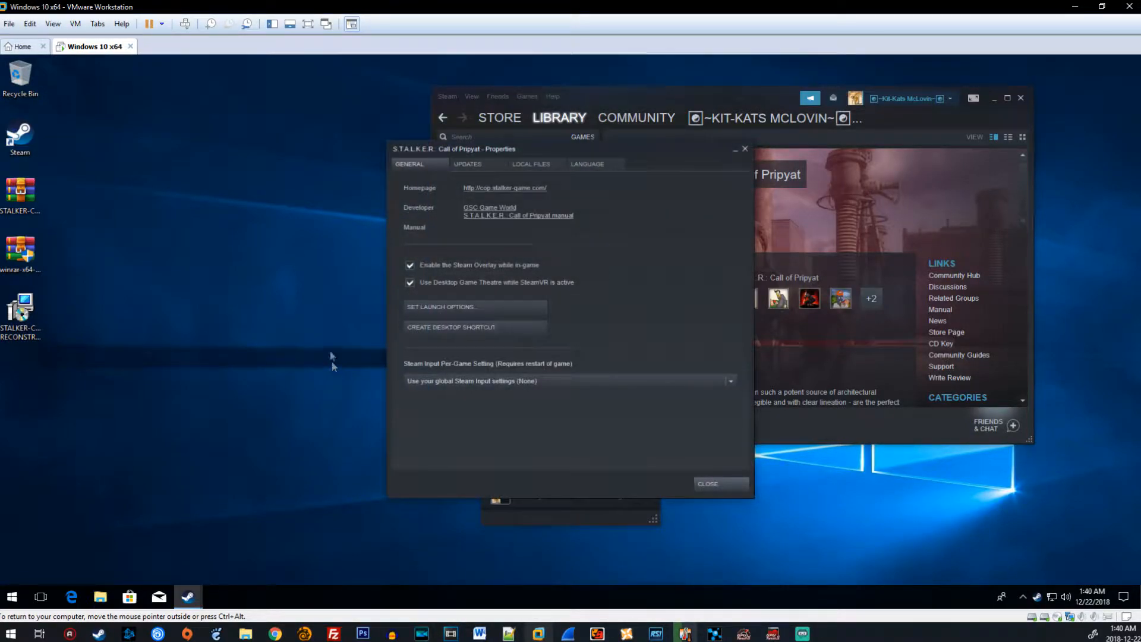
click(525, 168)
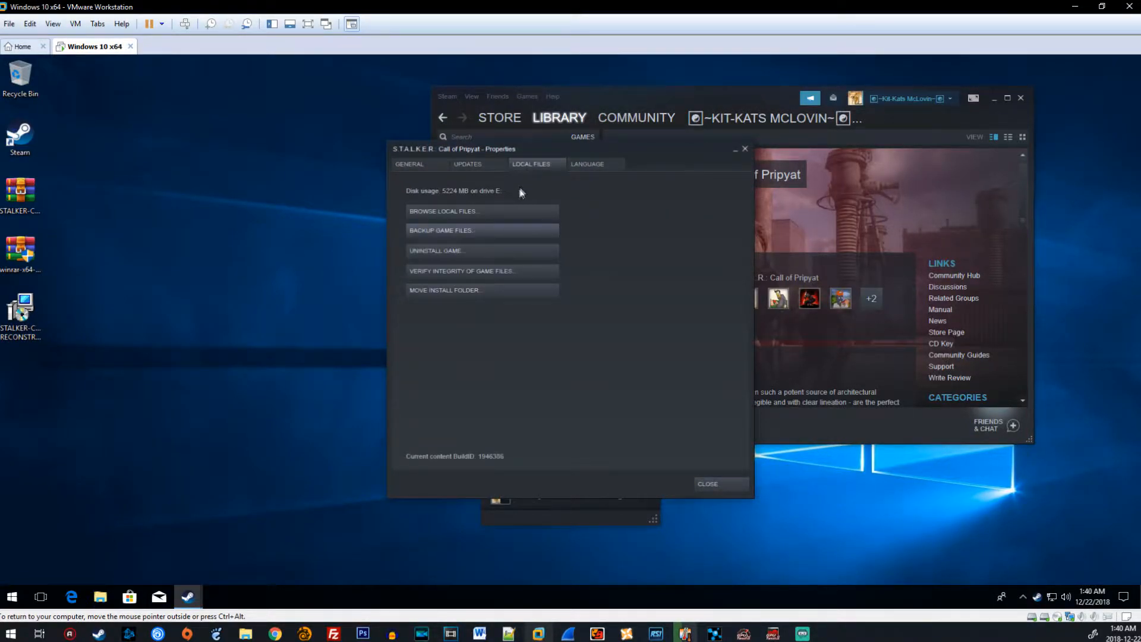
click(477, 207)
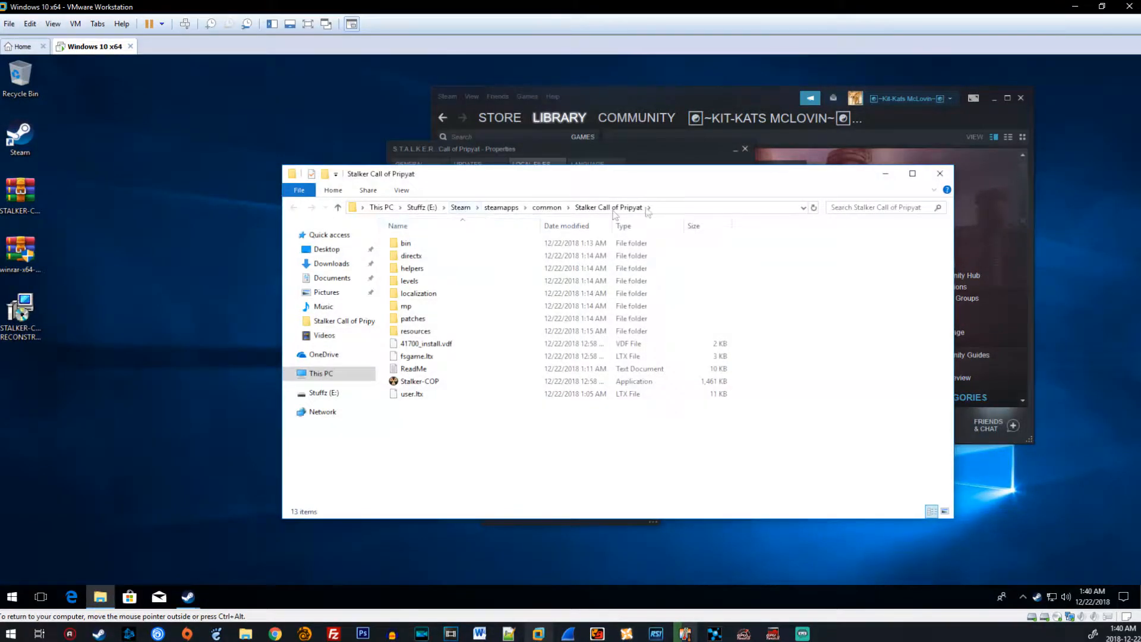
click(684, 207)
mouse_move(553, 208)
mouse_down()
mouse_move(360, 208)
mouse_move(559, 211)
mouse_up()
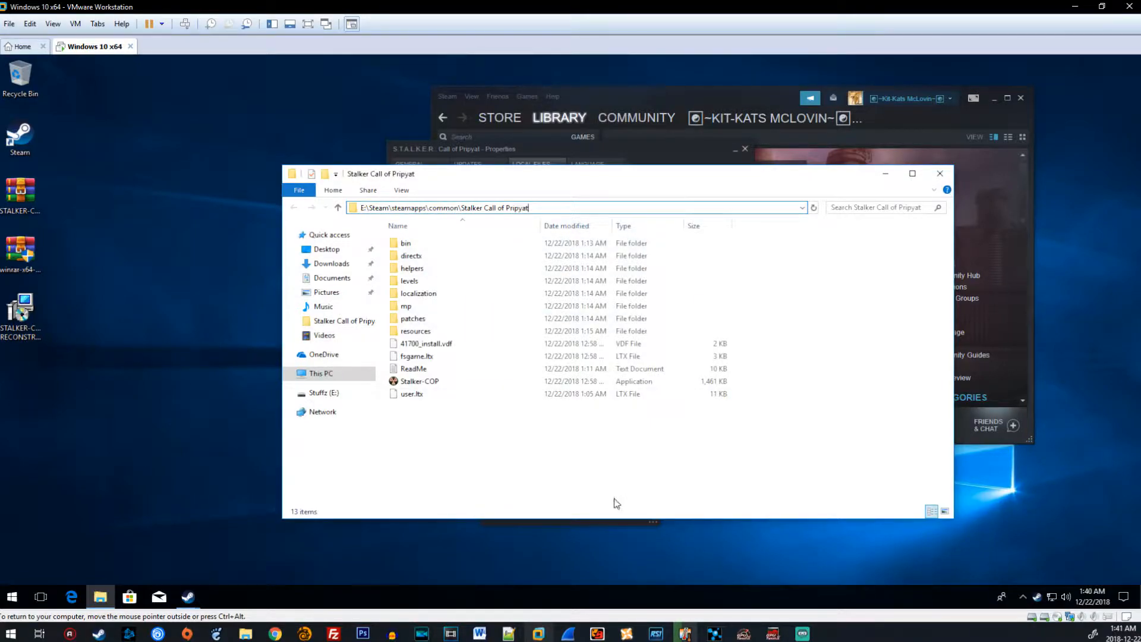
click(579, 463)
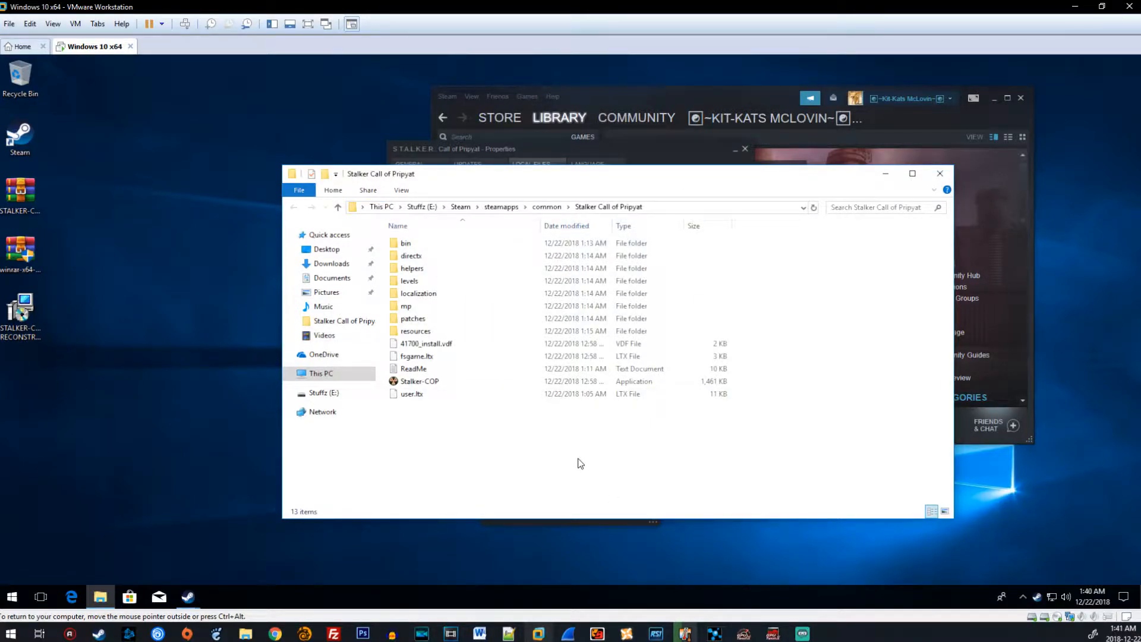
Close the game folder and the game's properties, and minimize the Steam library and friends list windows
click(31, 322)
click(132, 361)
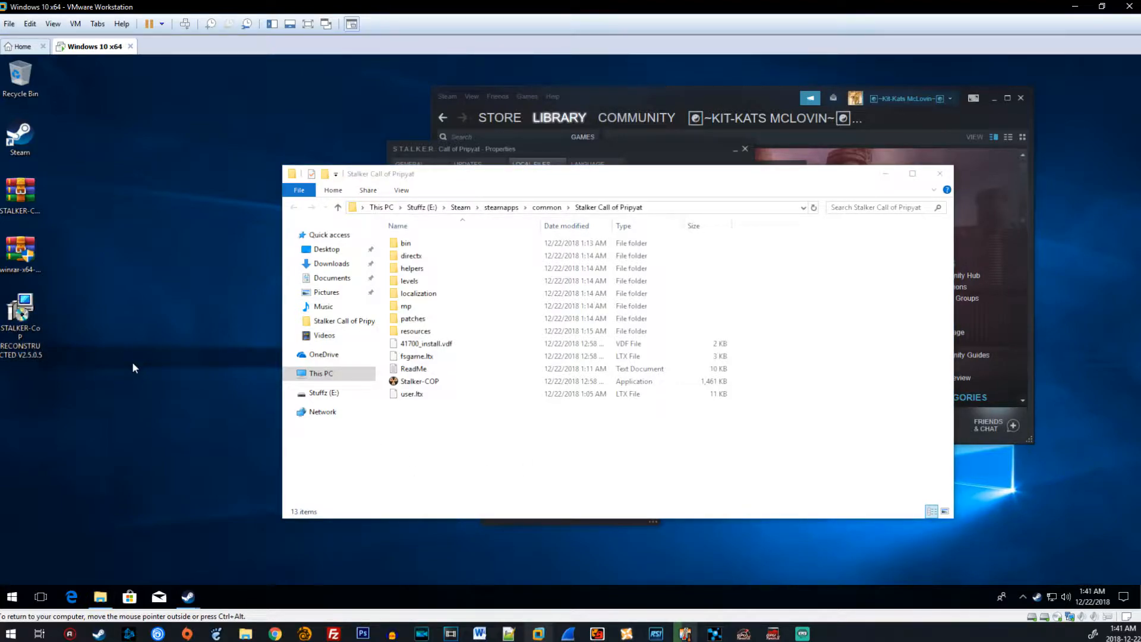
click(822, 465)
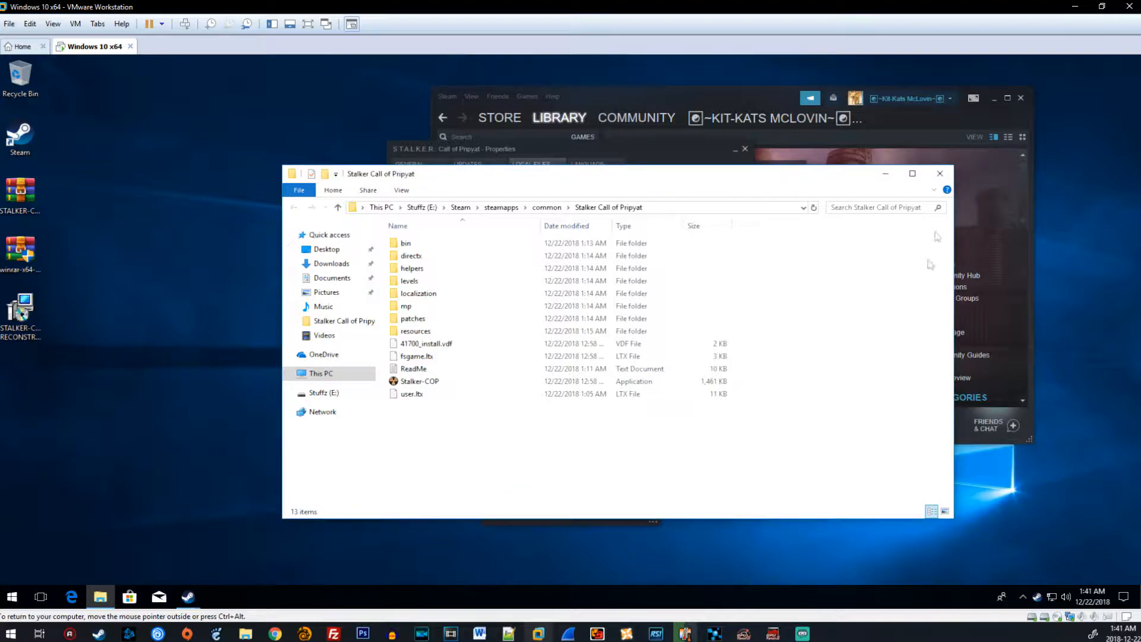
click(940, 174)
click(745, 149)
click(995, 99)
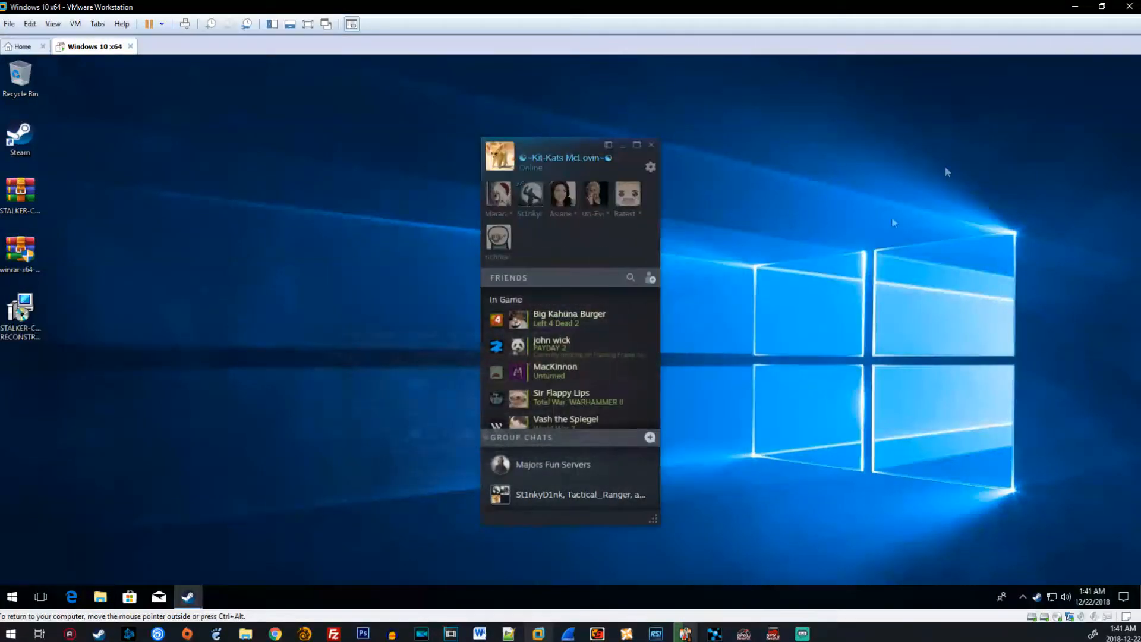
click(623, 146)
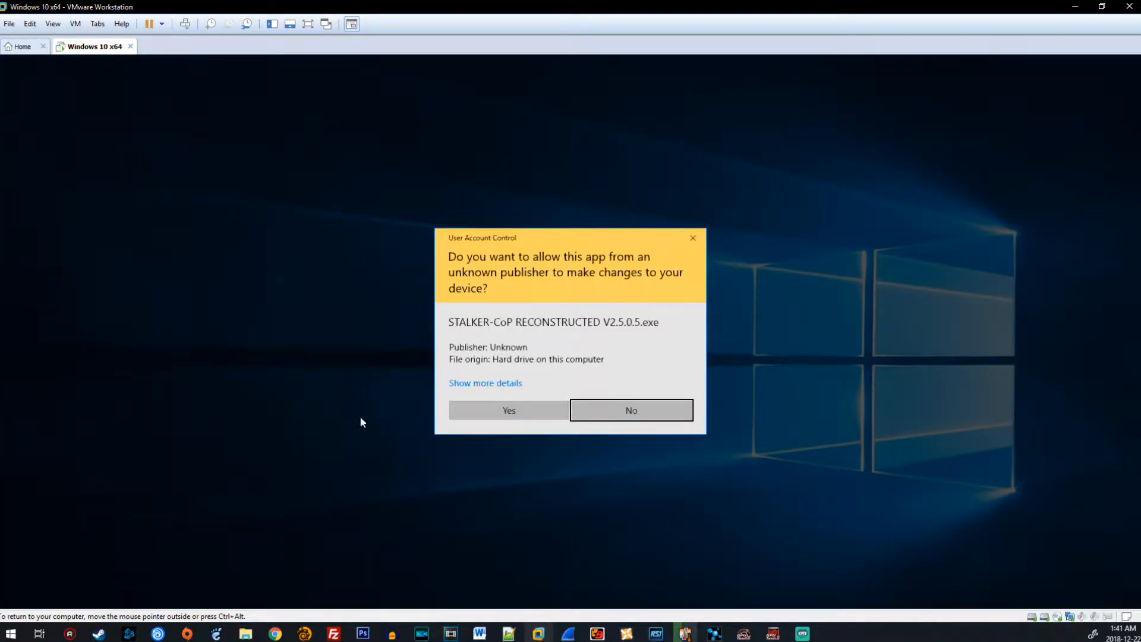
Allow the STALKER-CoP RECONSTRUCTED V2.5.0.5 installer to make changes, and arrange its setup window above a new File Explorer window
click(487, 407)
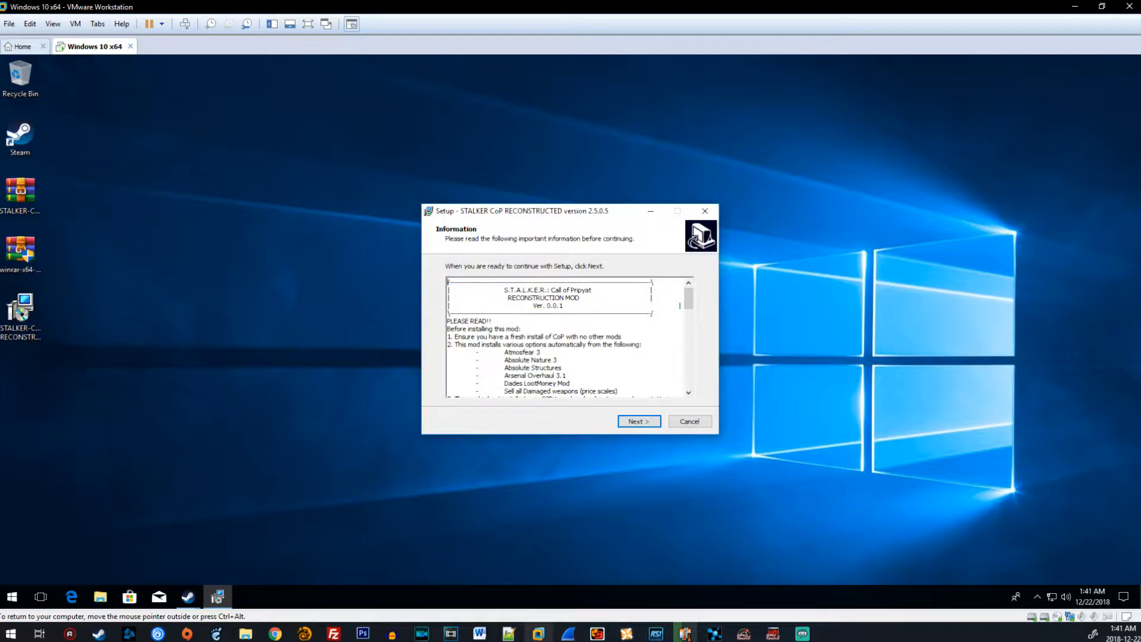
key(super+e)
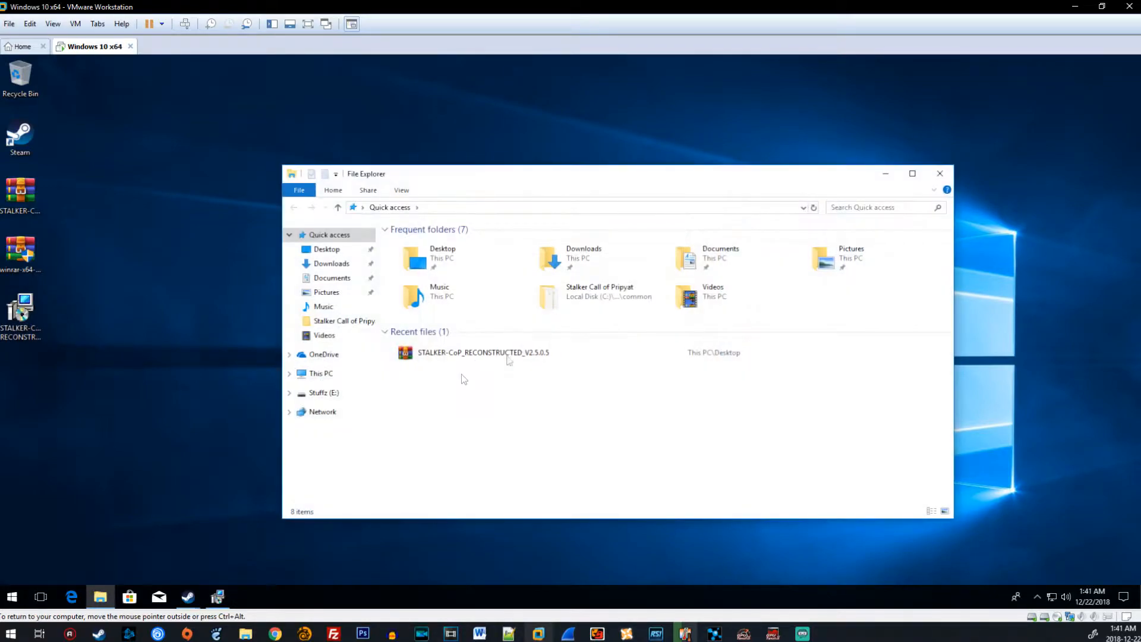
drag(605, 179, 420, 132)
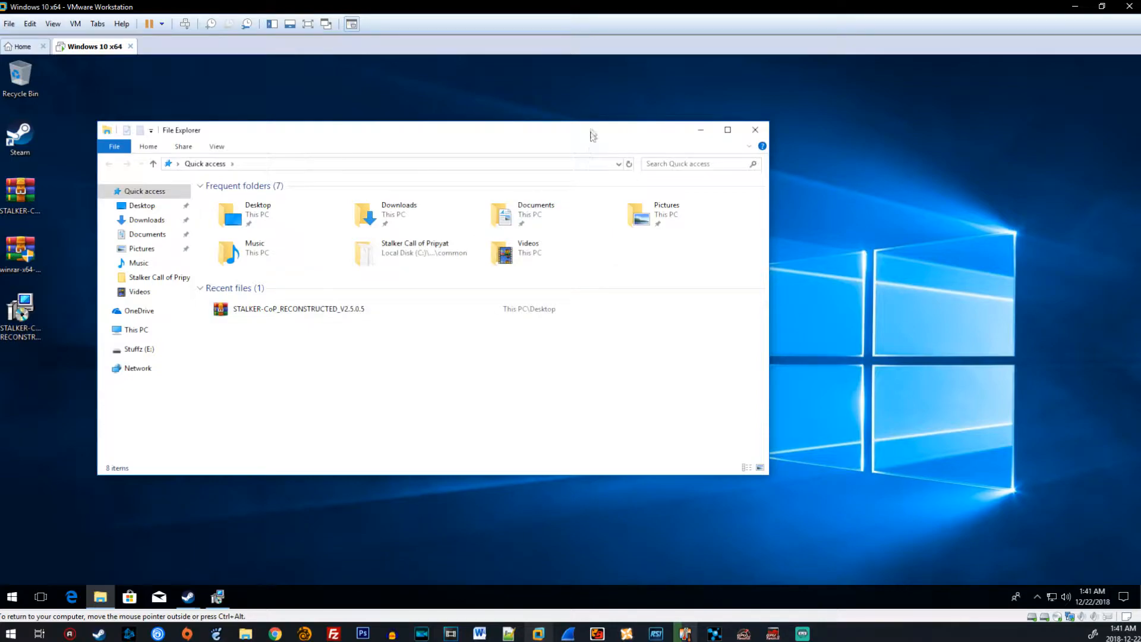
drag(592, 129, 681, 348)
click(569, 211)
drag(570, 212, 652, 94)
Examine the preset installation path in the installer's destination field
click(654, 335)
click(627, 184)
drag(626, 185, 541, 185)
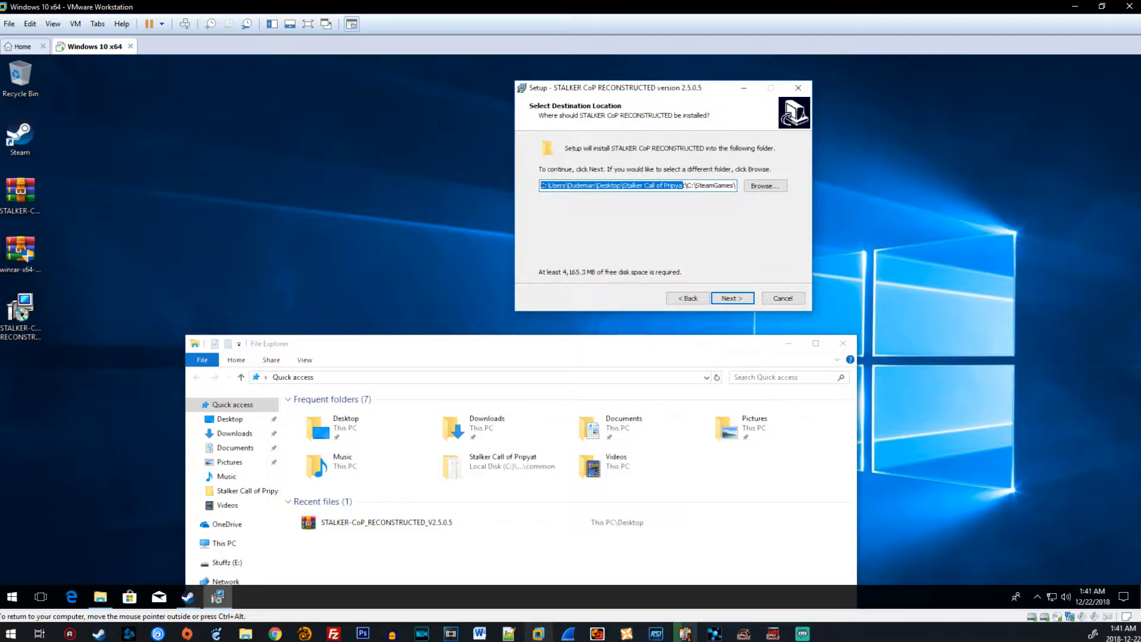
click(618, 186)
Browse drive E in File Explorer to the Stalker Call of Pripyat folder under Steam\steamapps\common
drag(346, 344, 357, 223)
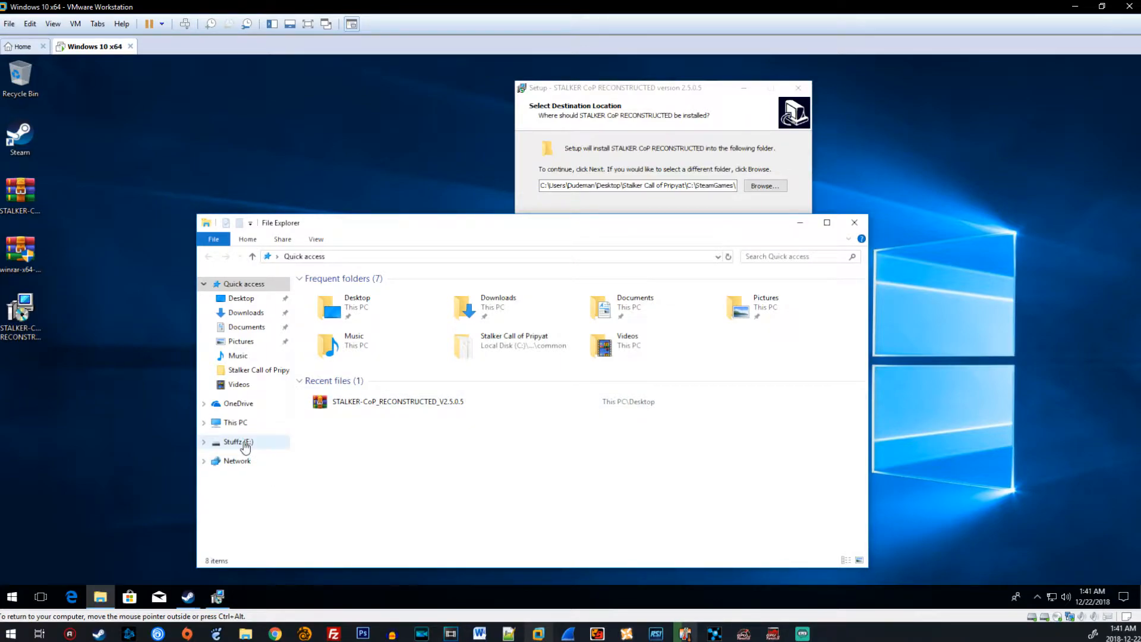
click(239, 442)
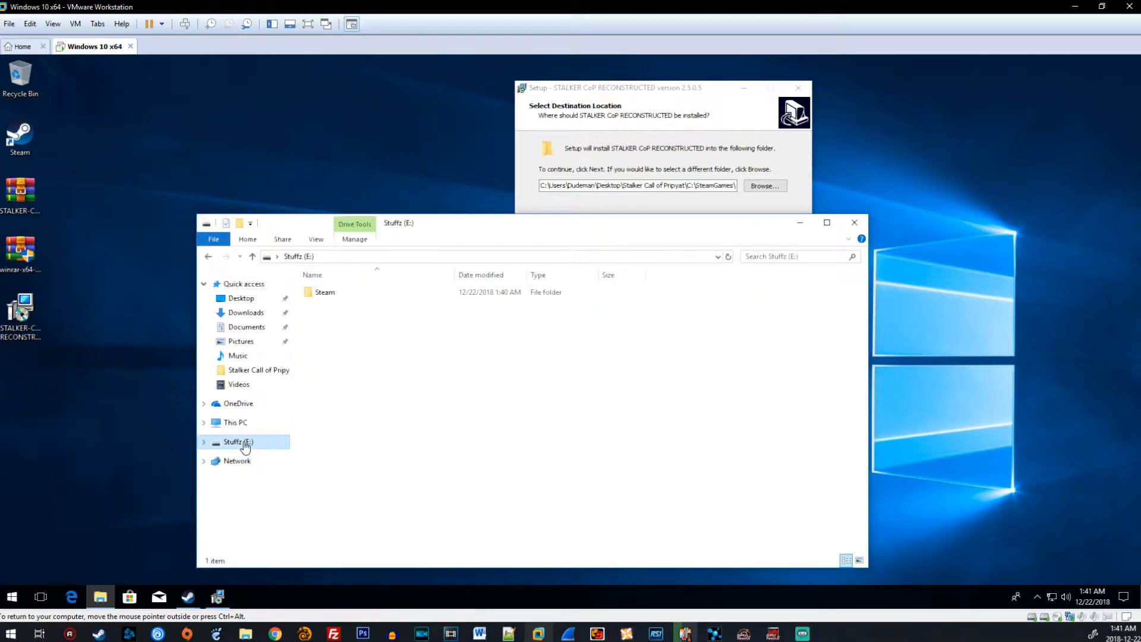
double_click(349, 292)
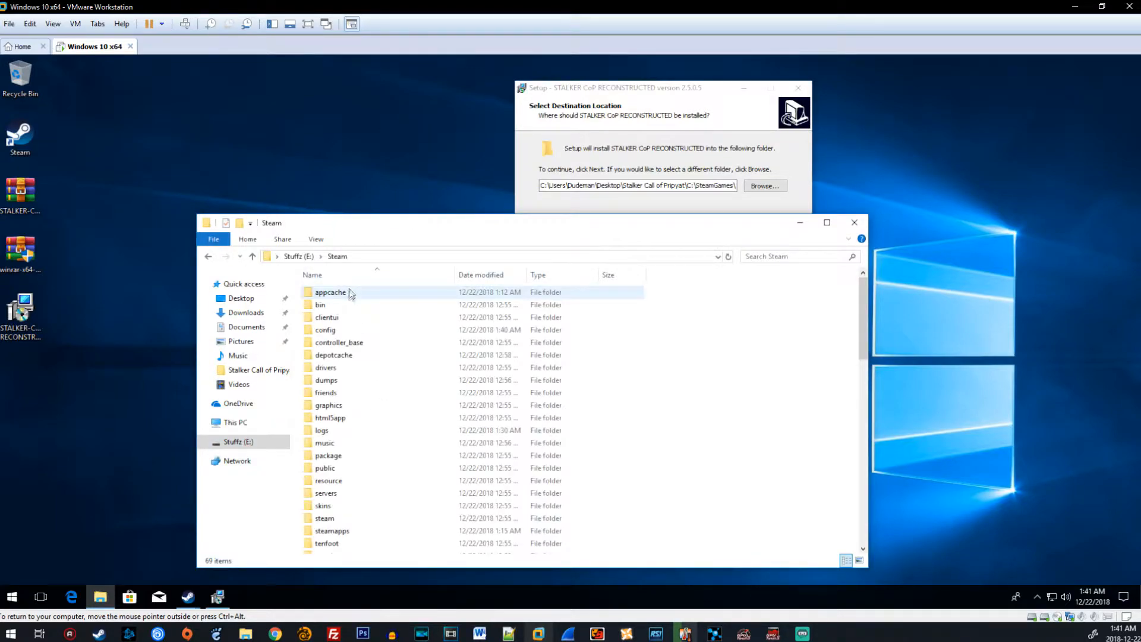
double_click(370, 420)
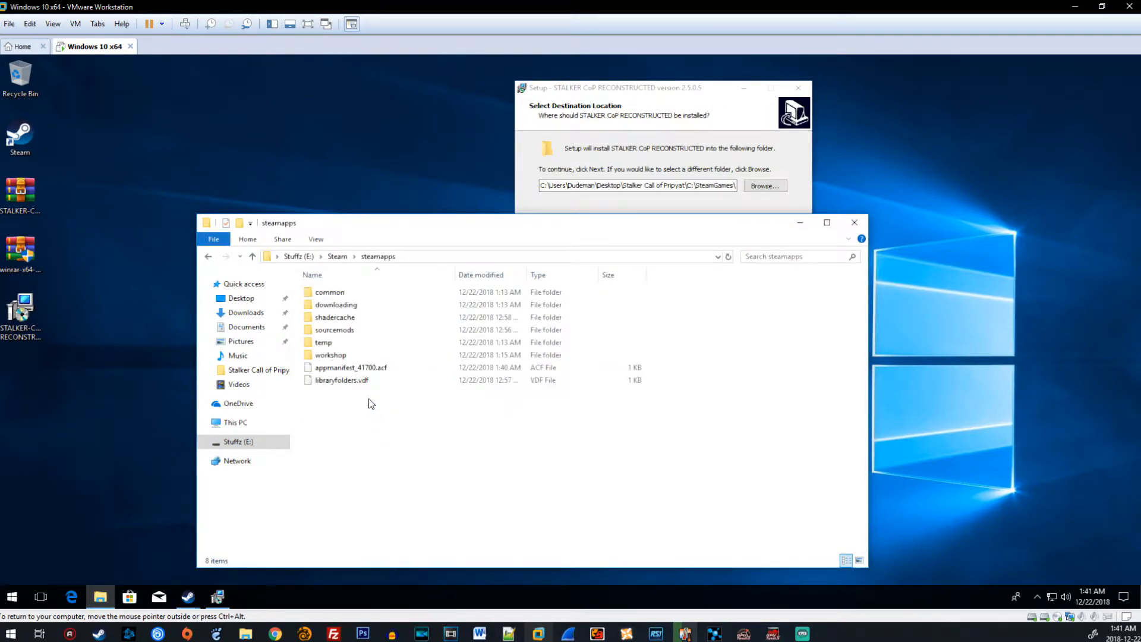
double_click(348, 291)
double_click(360, 292)
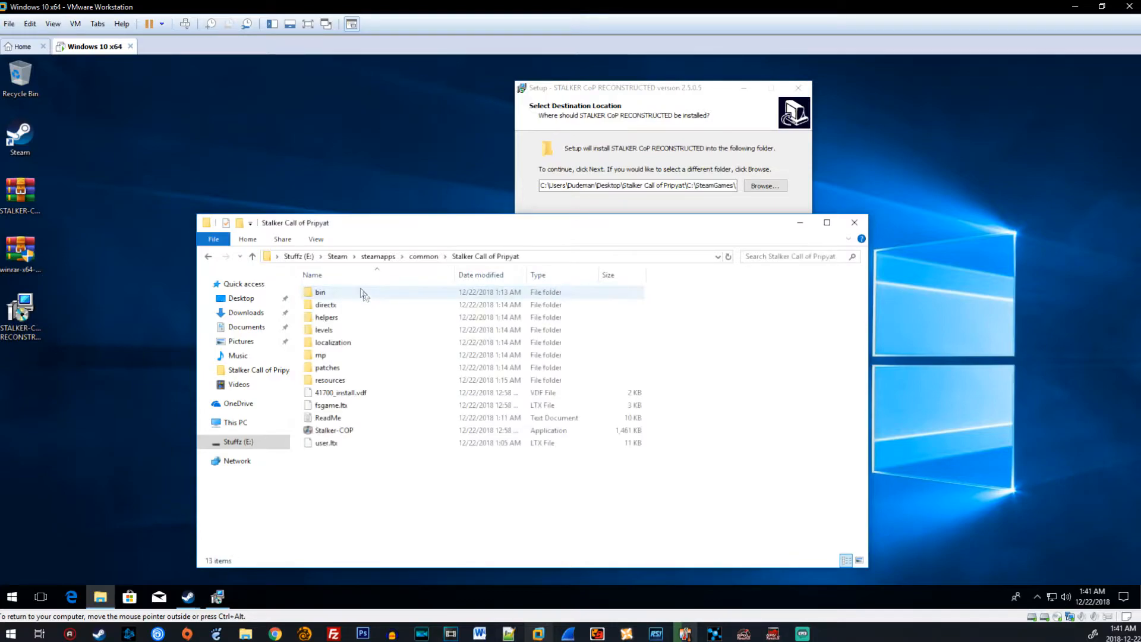
Copy the game folder's path and replace the installer's destination with E:\Steam\steamapps\common\Stalker Call of Pripyat
click(538, 258)
key(ctrl+c)
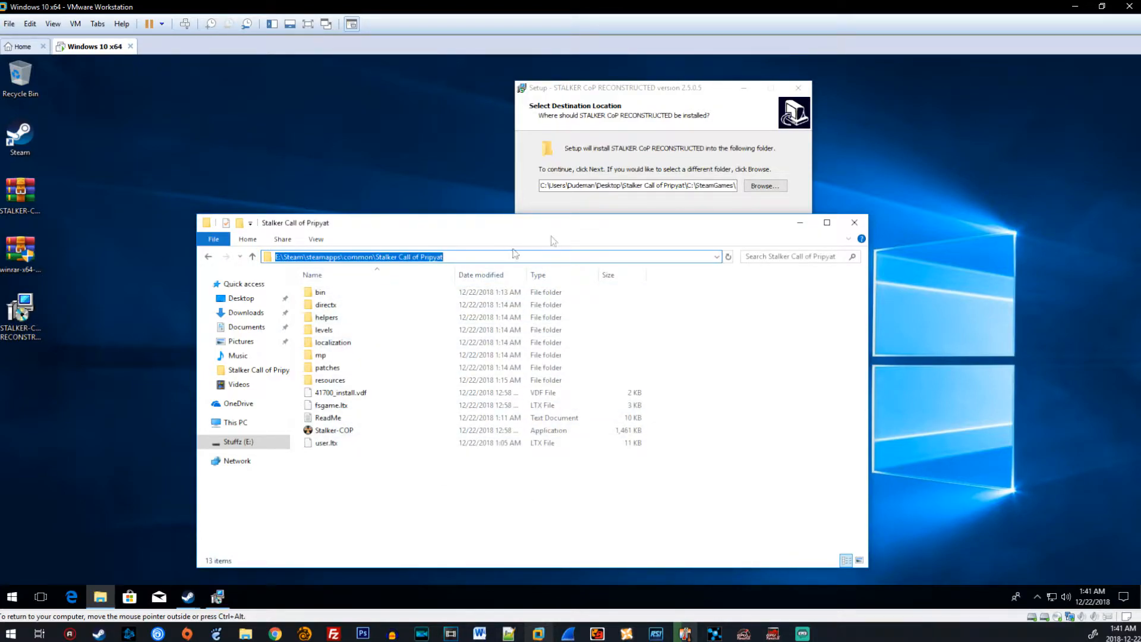
click(621, 185)
key(ctrl+a)
key(ctrl+v)
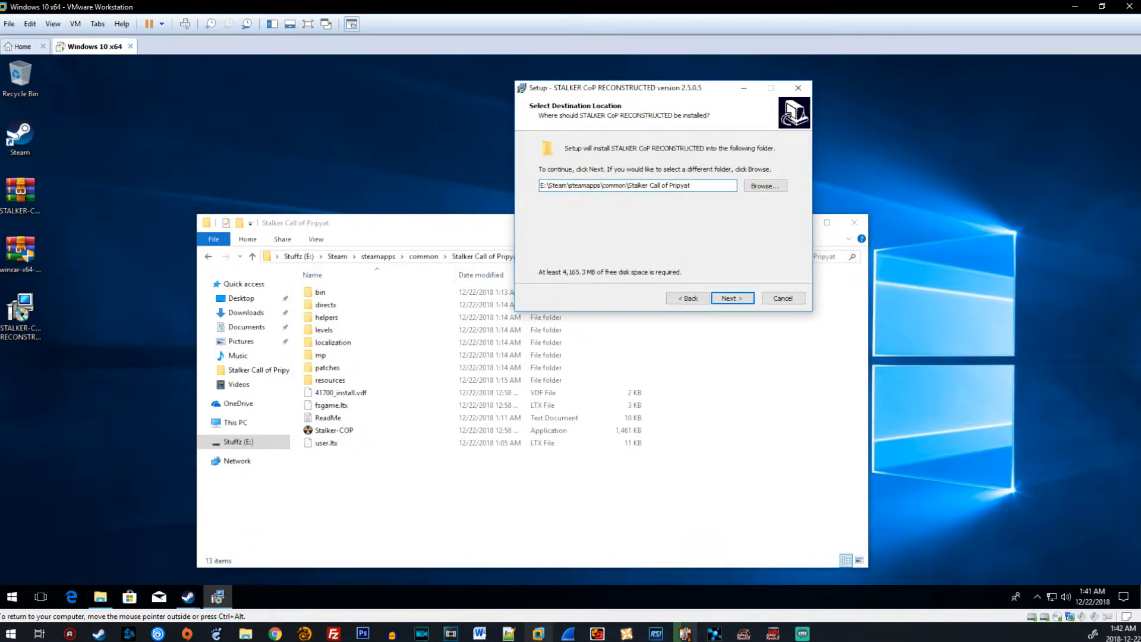
Compare the installer's destination path with the game folder's full path in File Explorer
drag(692, 186, 504, 202)
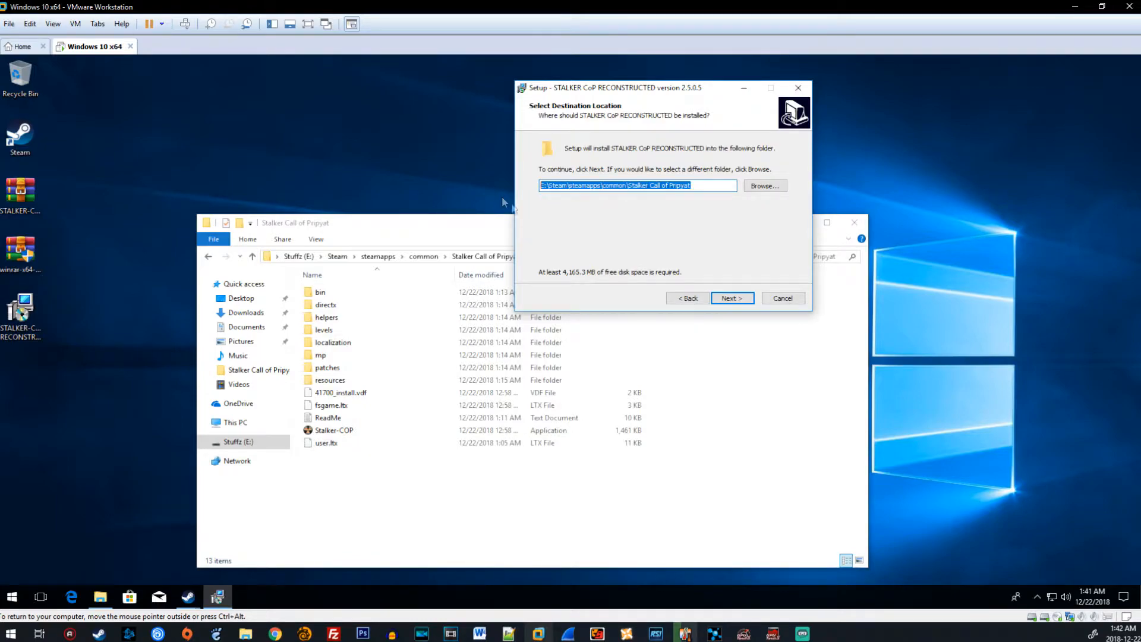
drag(647, 89, 762, 80)
click(551, 219)
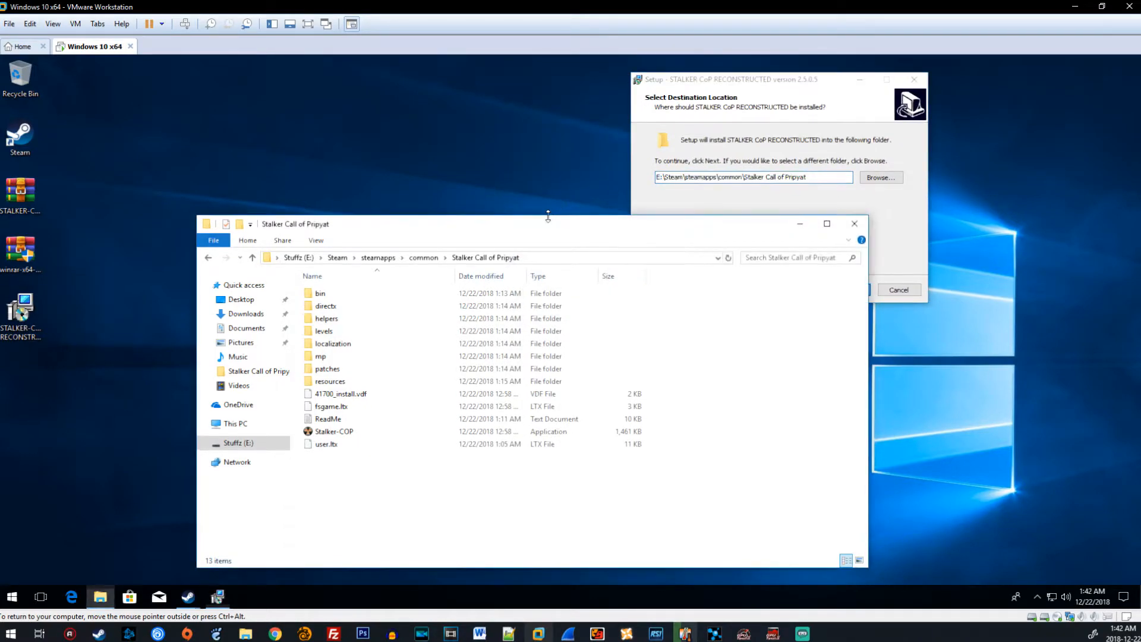
click(558, 259)
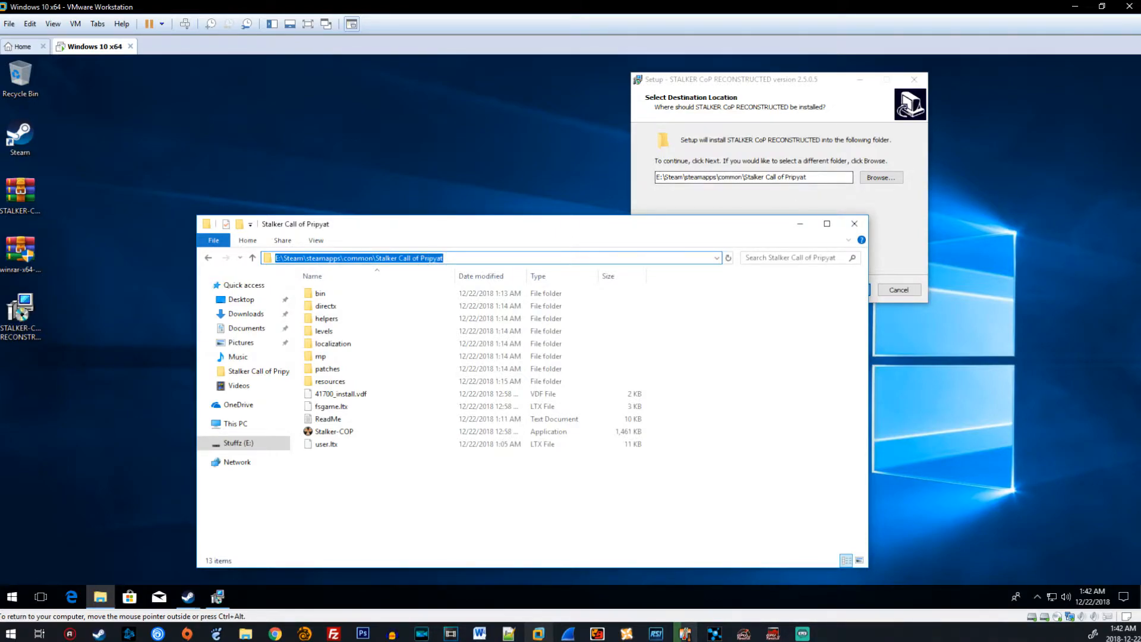
click(716, 211)
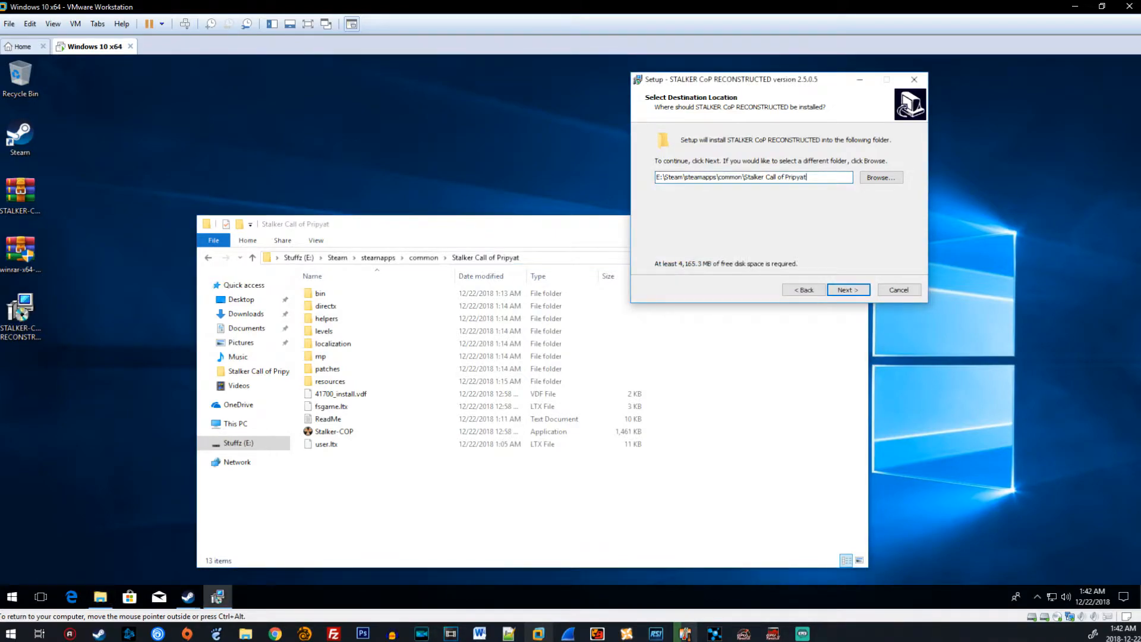
click(811, 178)
Accept the destination location and confirm installing into the existing Stalker Call of Pripyat folder
click(846, 290)
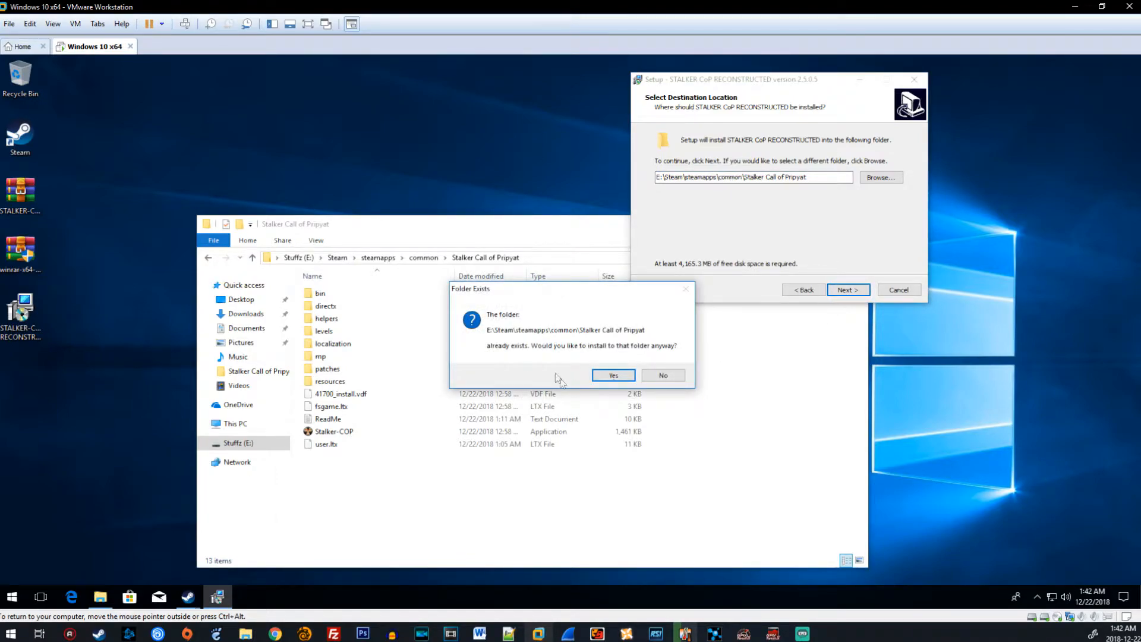
drag(402, 195, 397, 186)
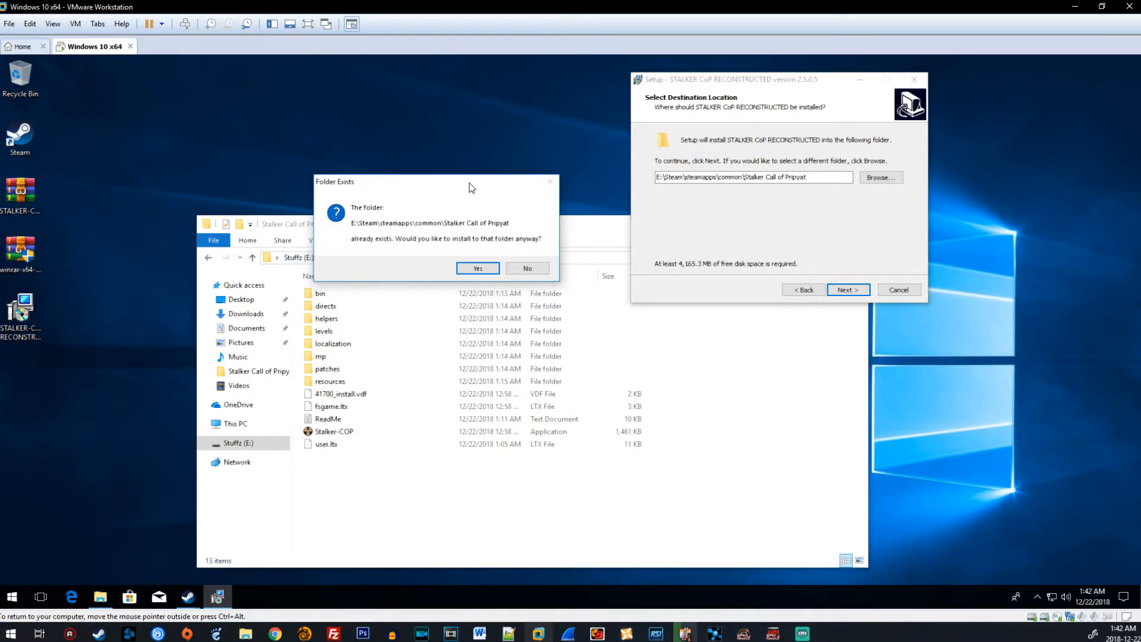
drag(470, 183, 774, 338)
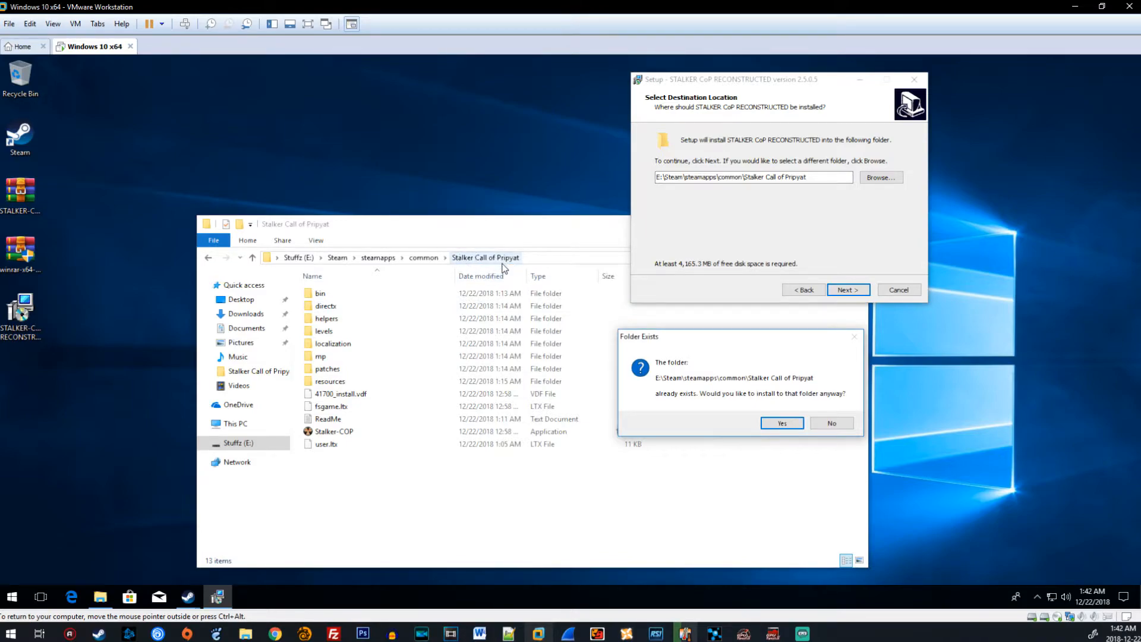
drag(726, 340, 483, 228)
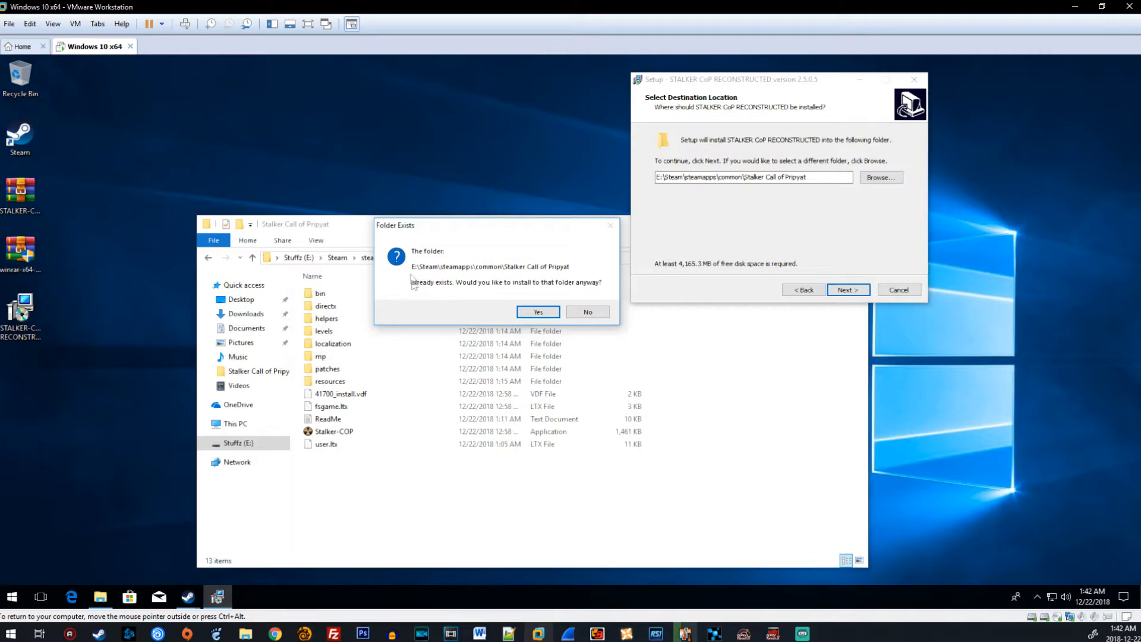
click(538, 312)
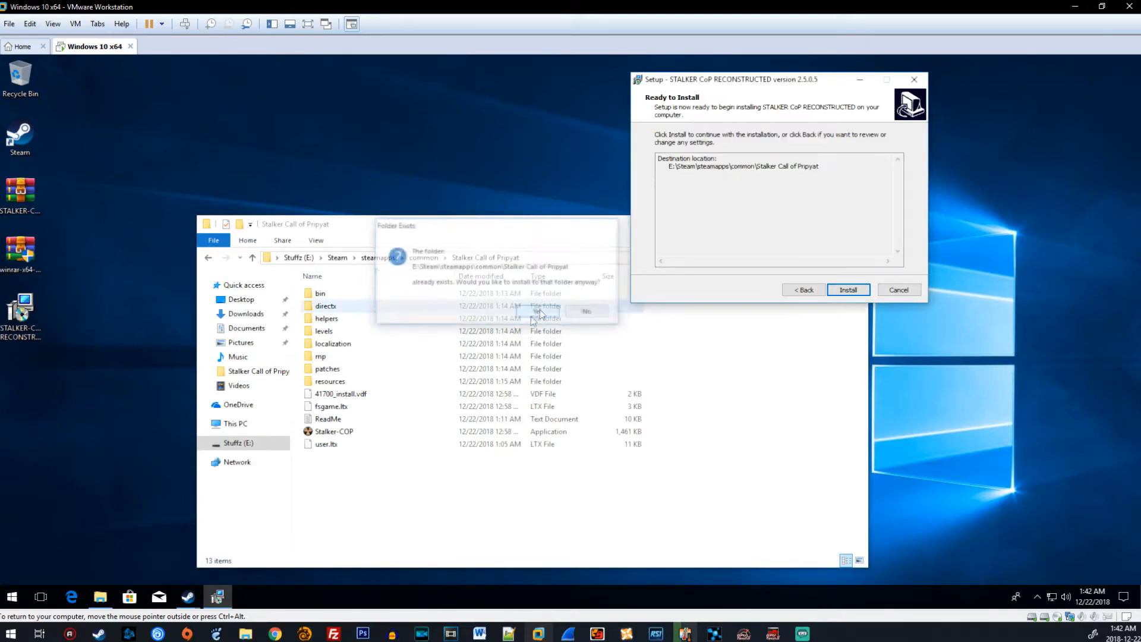
Start installing STALKER CoP RECONSTRUCTED and rearrange the game folder and setup windows
click(854, 291)
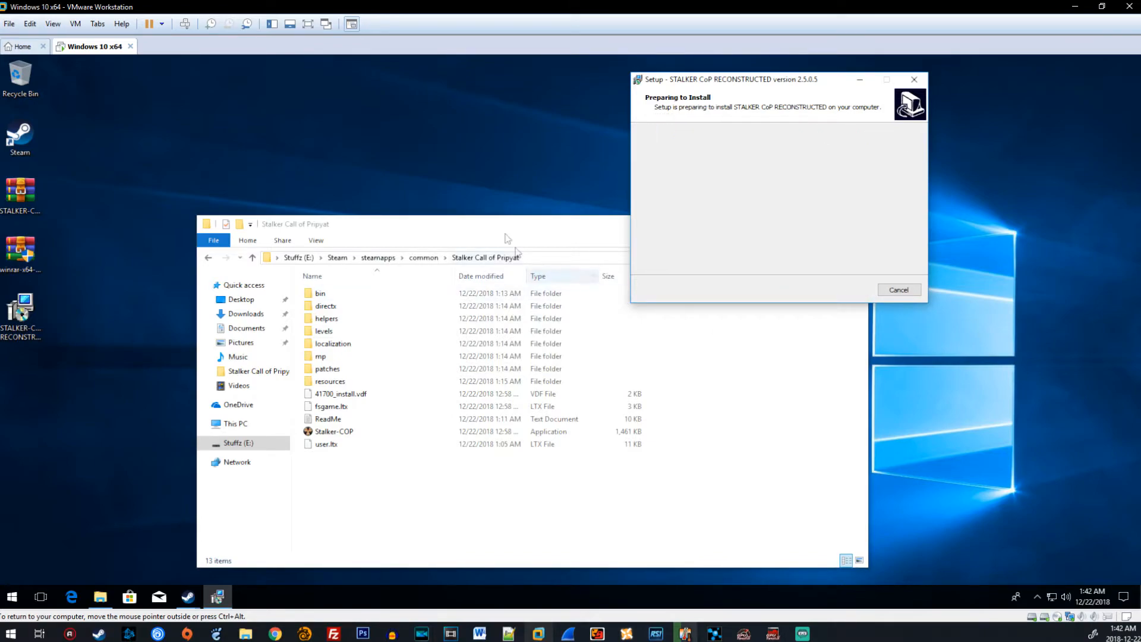
drag(512, 222, 458, 177)
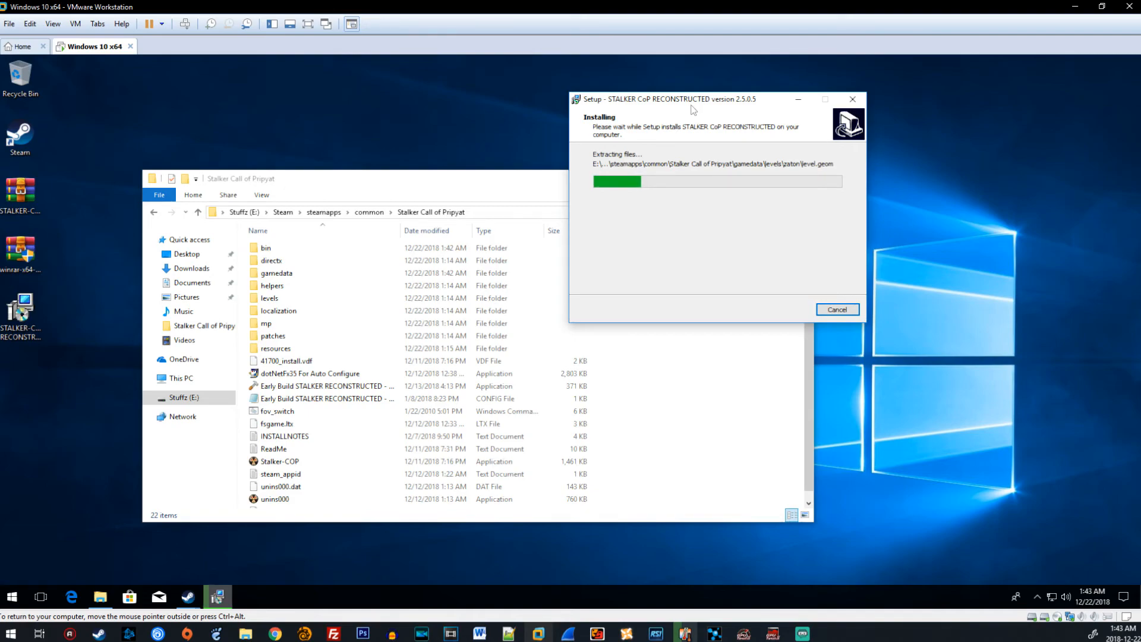
drag(691, 101, 652, 100)
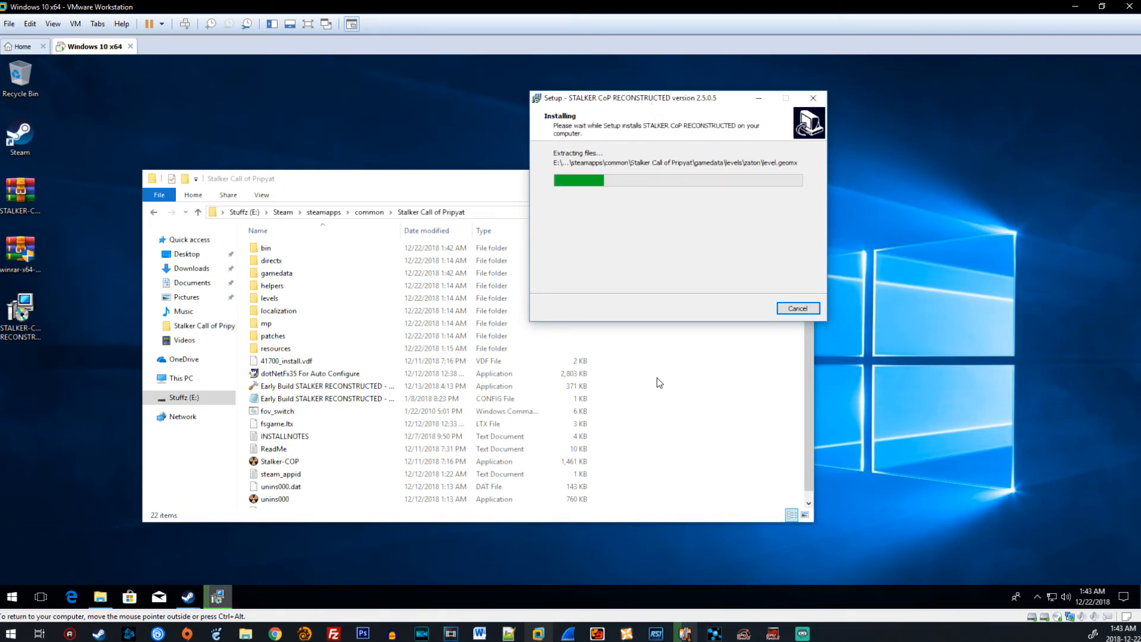